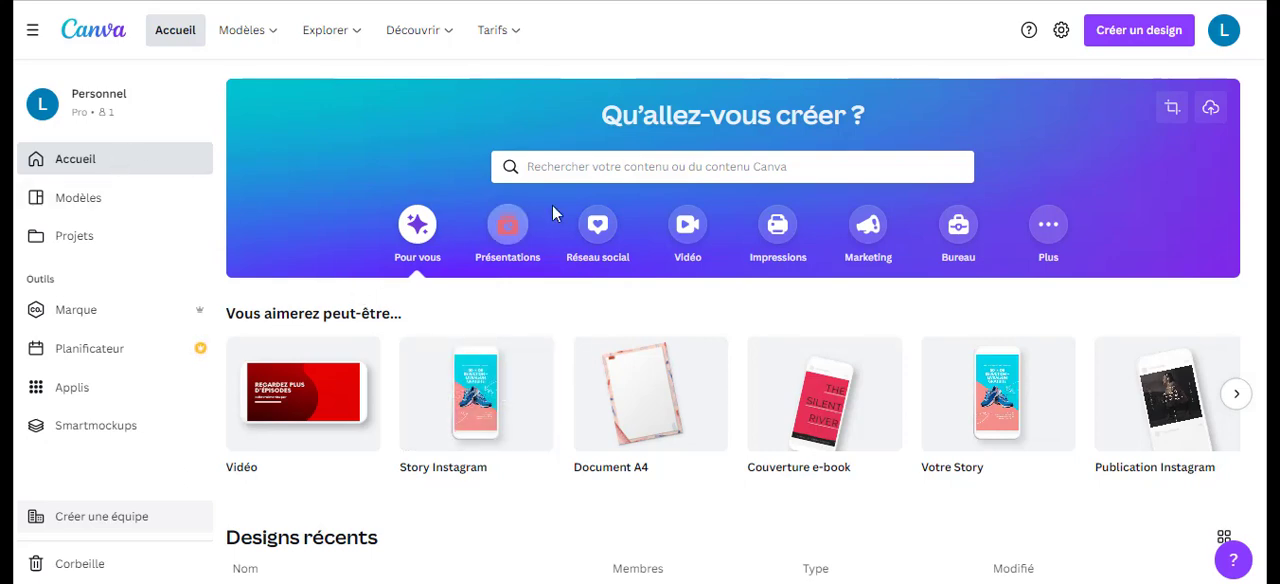
Search the templates for "couverture ebook" by reusing the recent search.
click(566, 168)
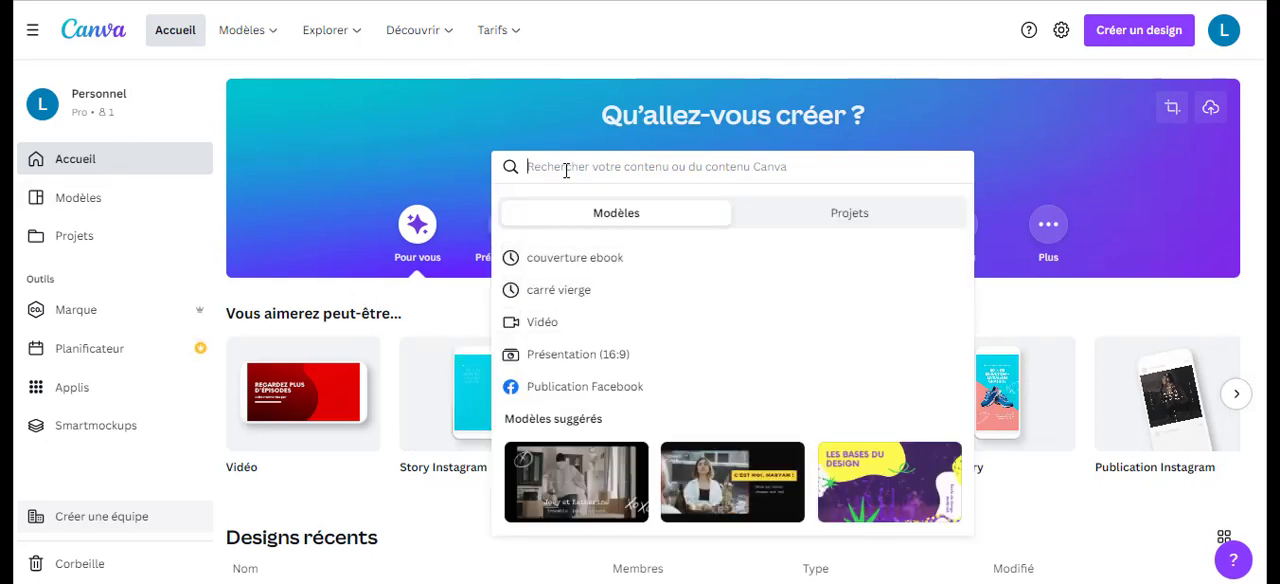
click(553, 260)
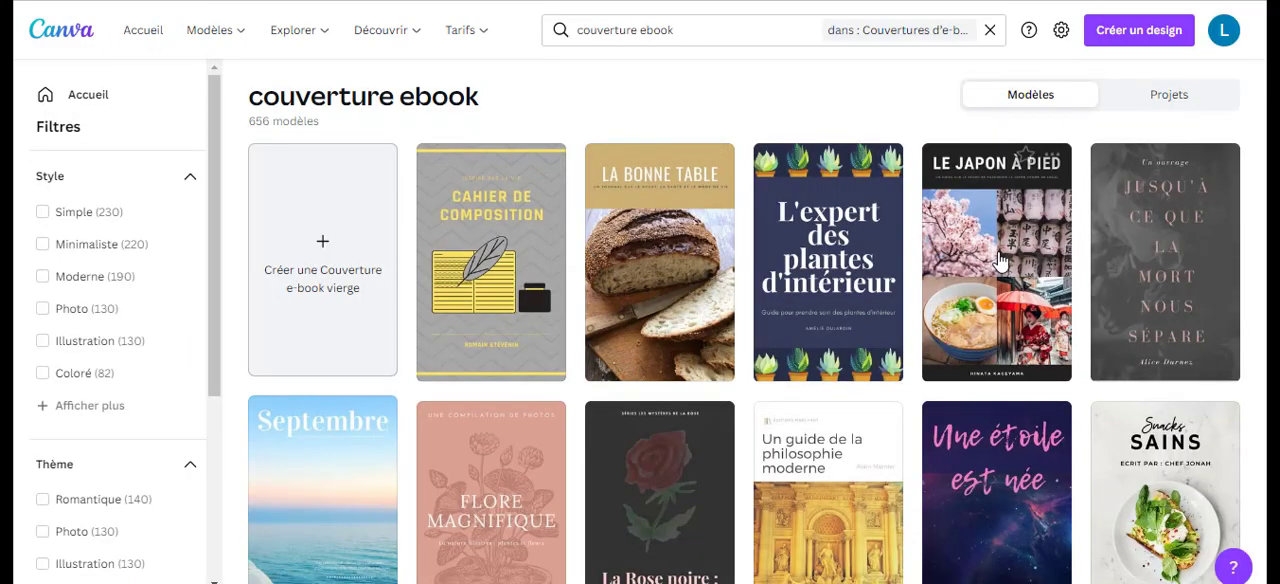
Browse the e-book cover templates to compare their styles, titles, imagery and layouts, and return to the start of the results.
scroll(940, 290, down, 3)
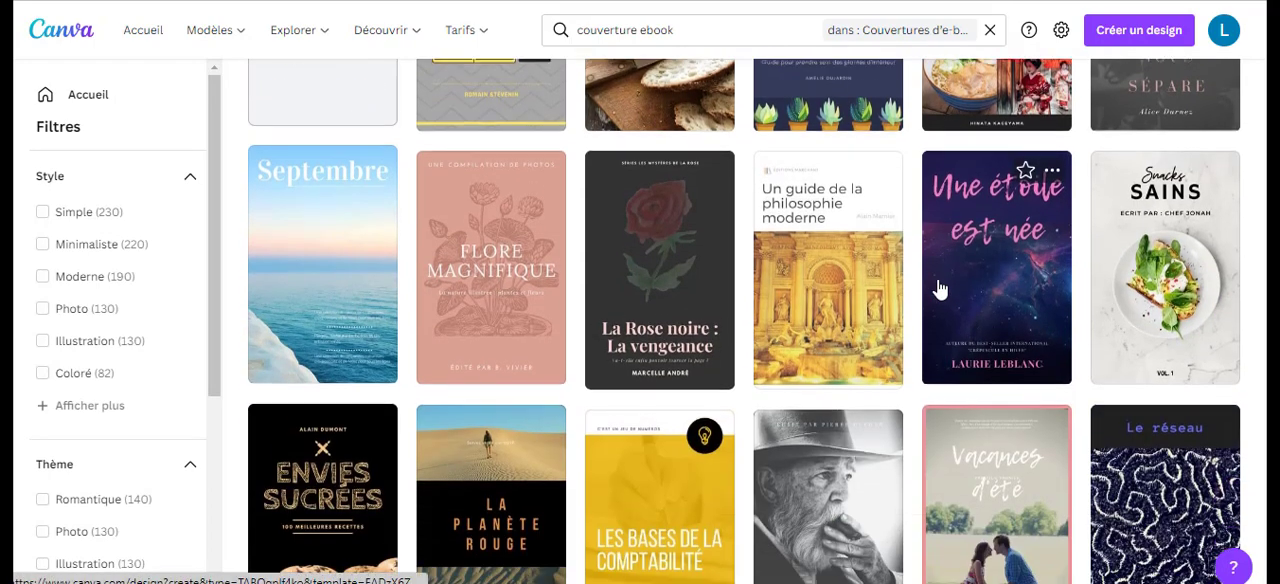
scroll(940, 290, down, 2)
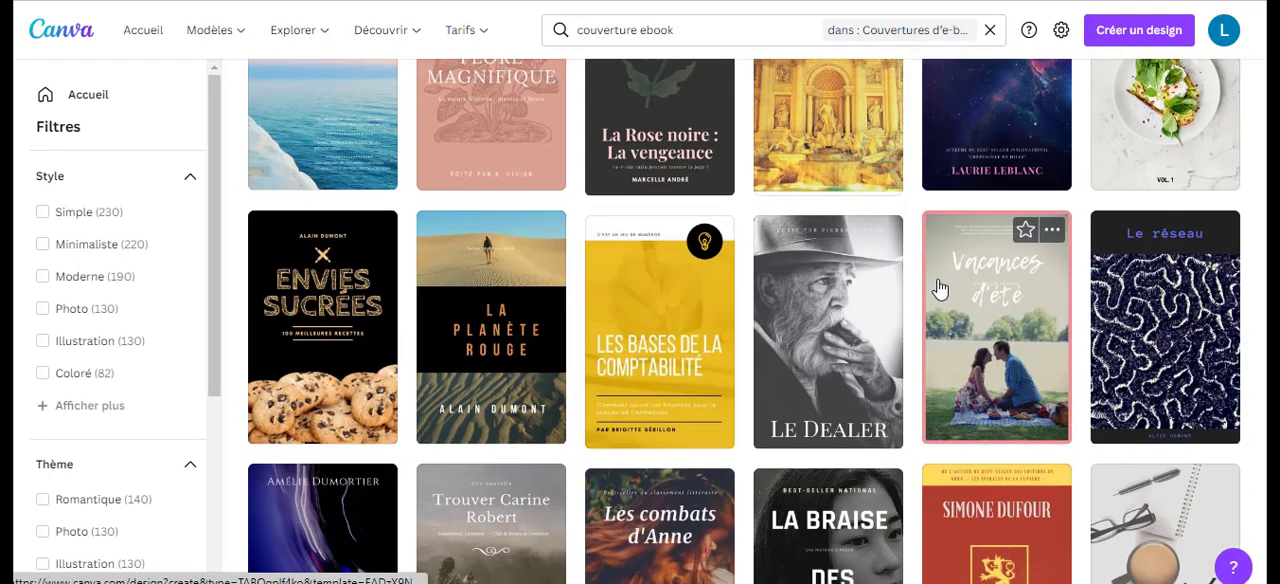
scroll(937, 286, down, 2)
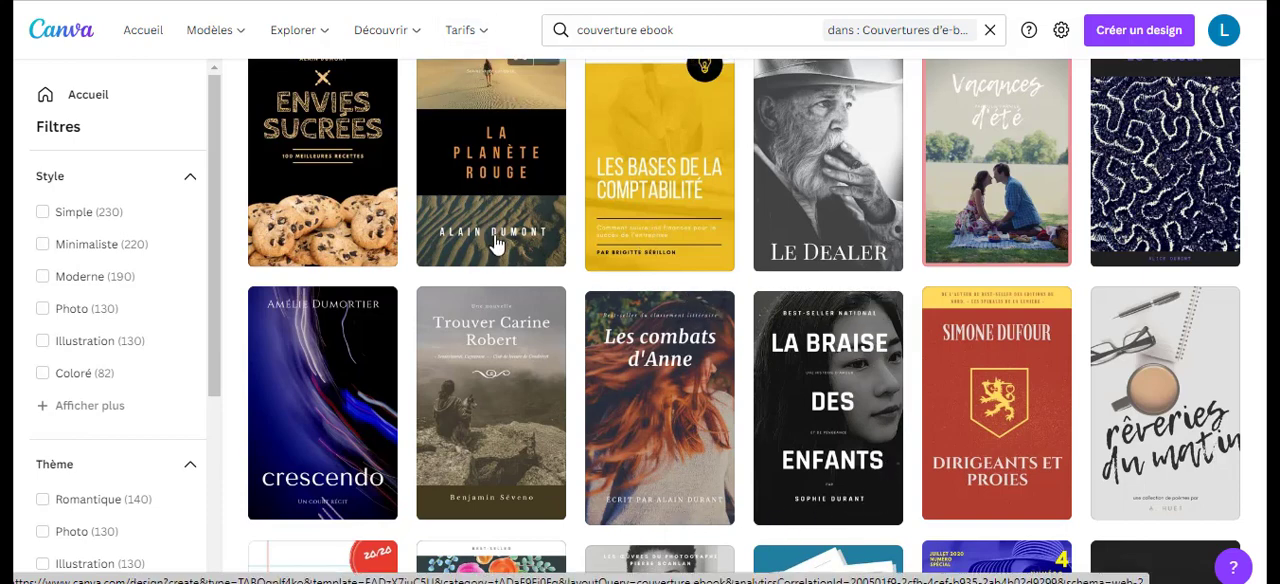
scroll(486, 280, down, 2)
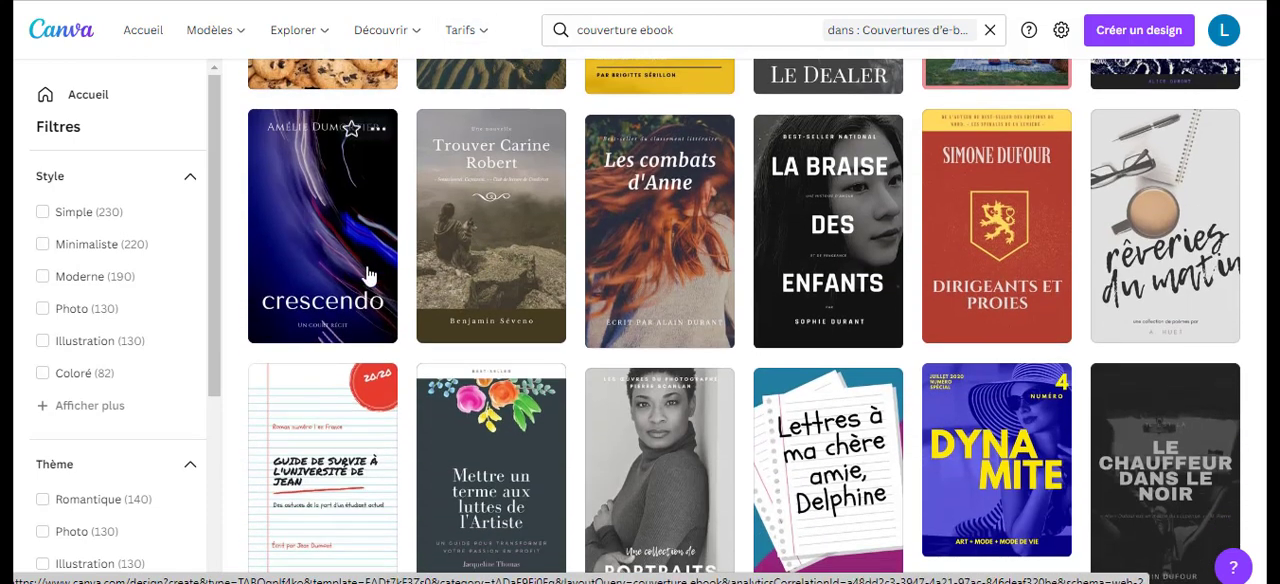
scroll(500, 420, down, 1)
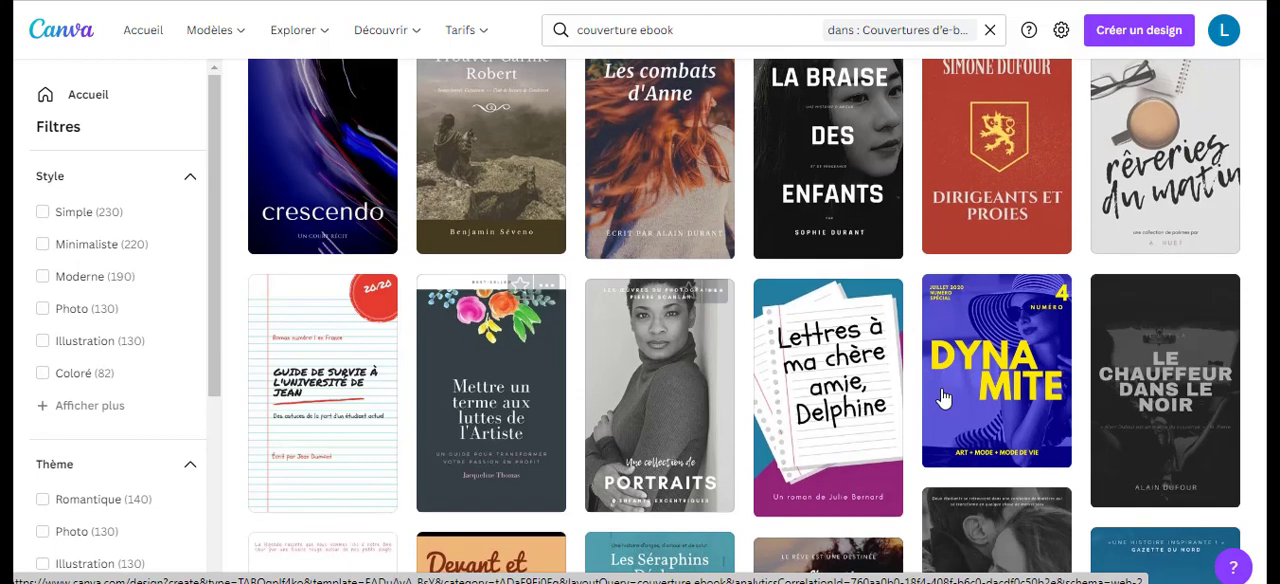
scroll(1075, 375, down, 2)
scroll(1073, 378, down, 1)
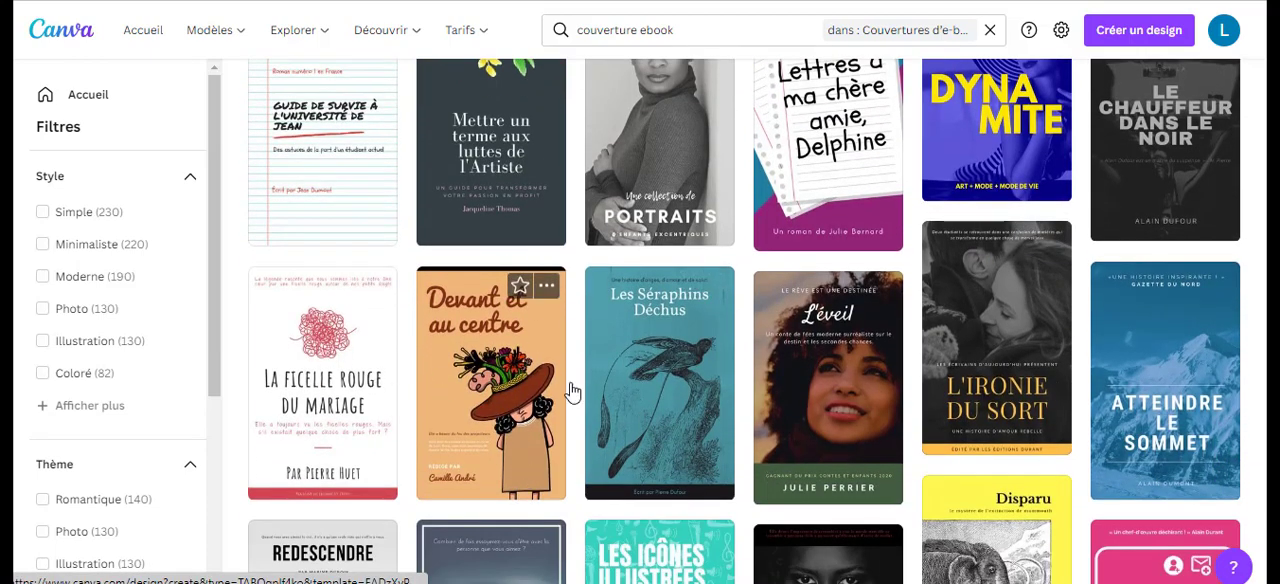
scroll(1051, 343, down, 2)
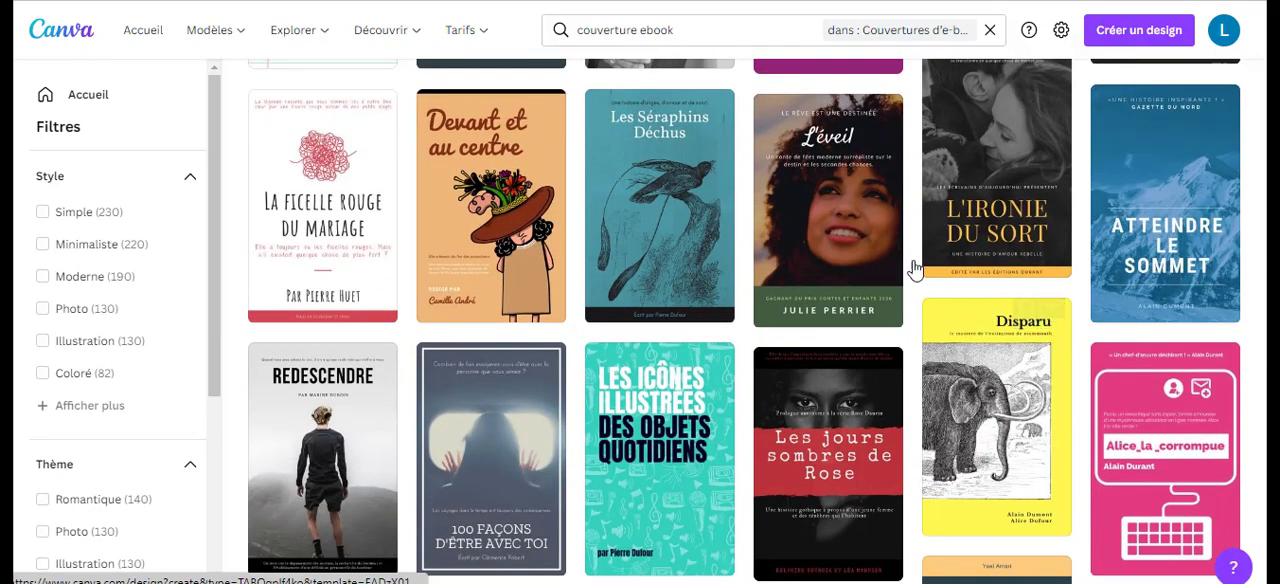
scroll(913, 268, down, 8)
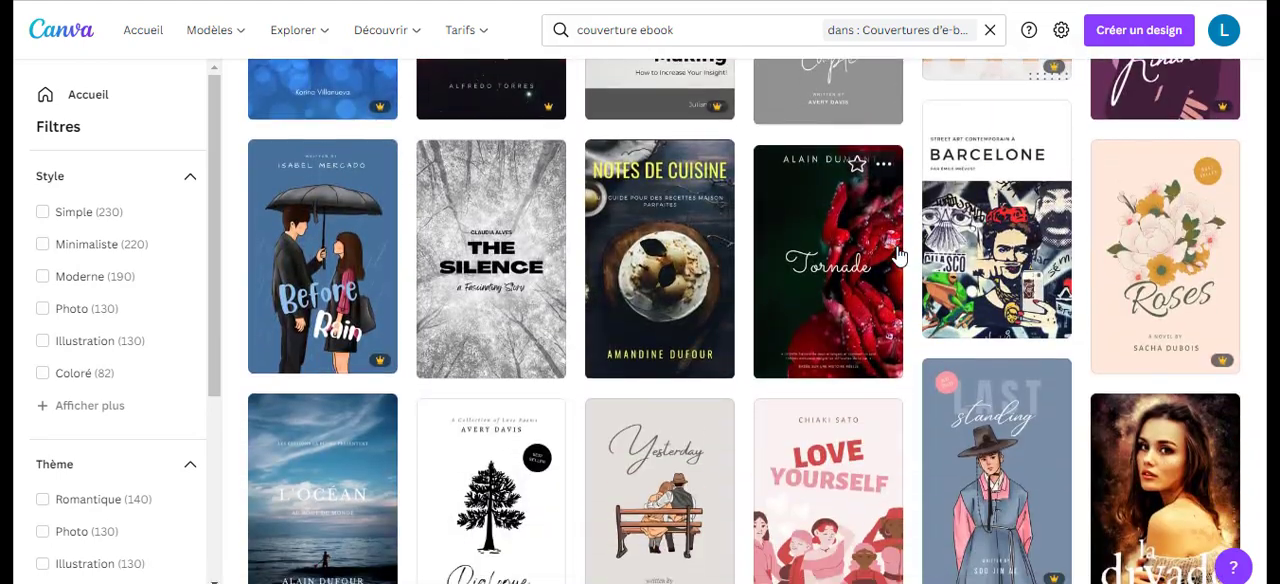
scroll(898, 257, down, 4)
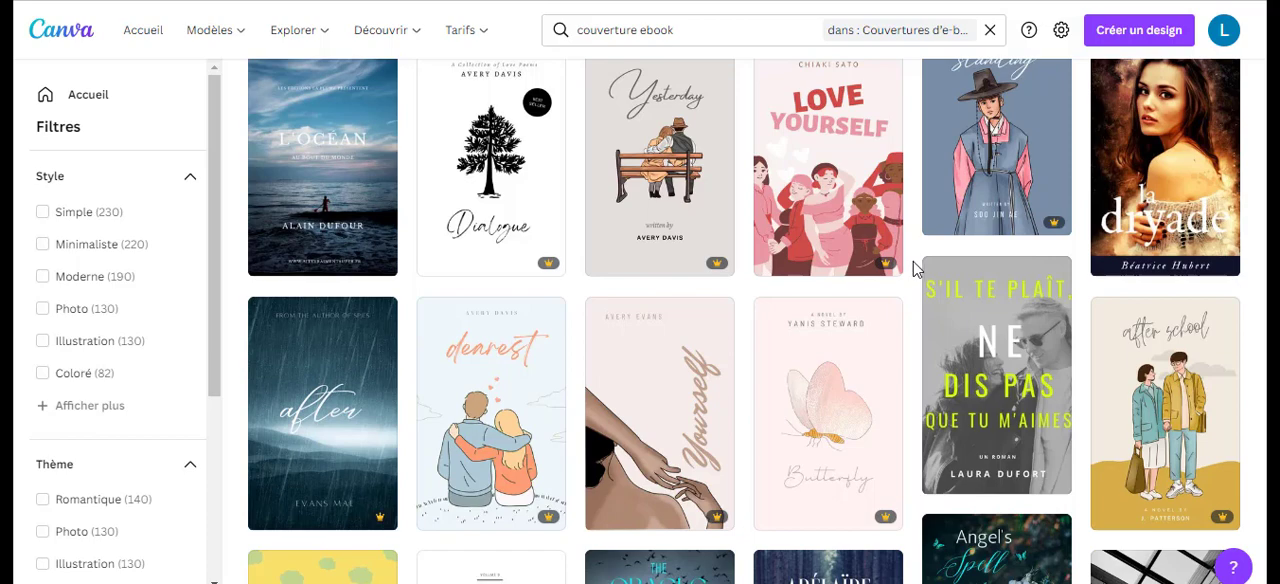
scroll(912, 268, down, 1)
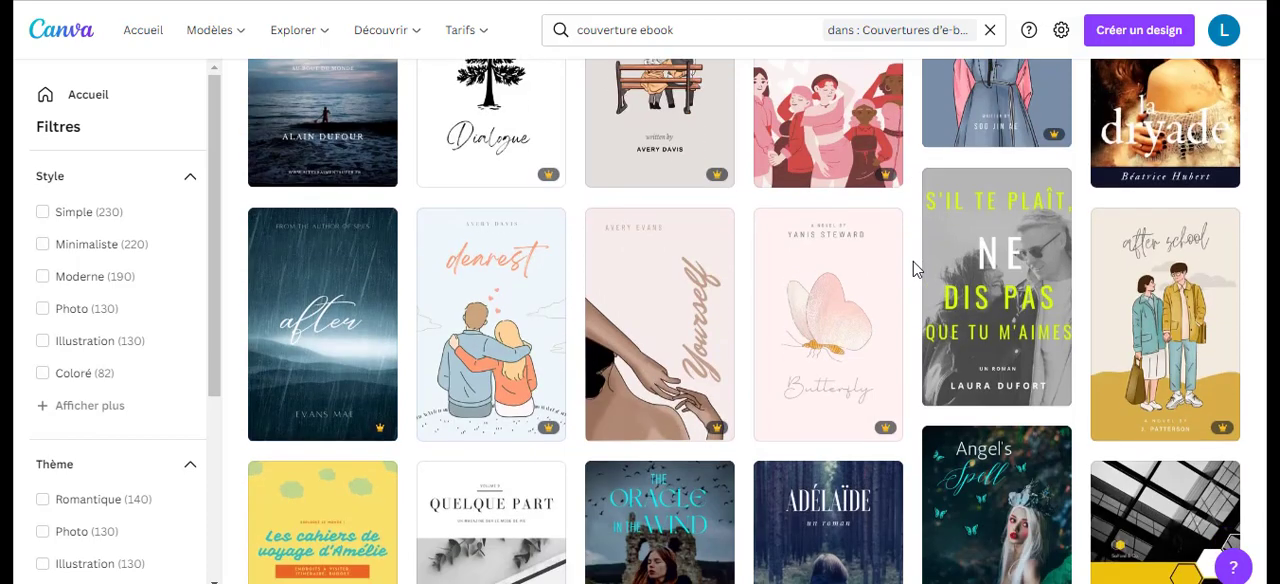
scroll(912, 268, down, 2)
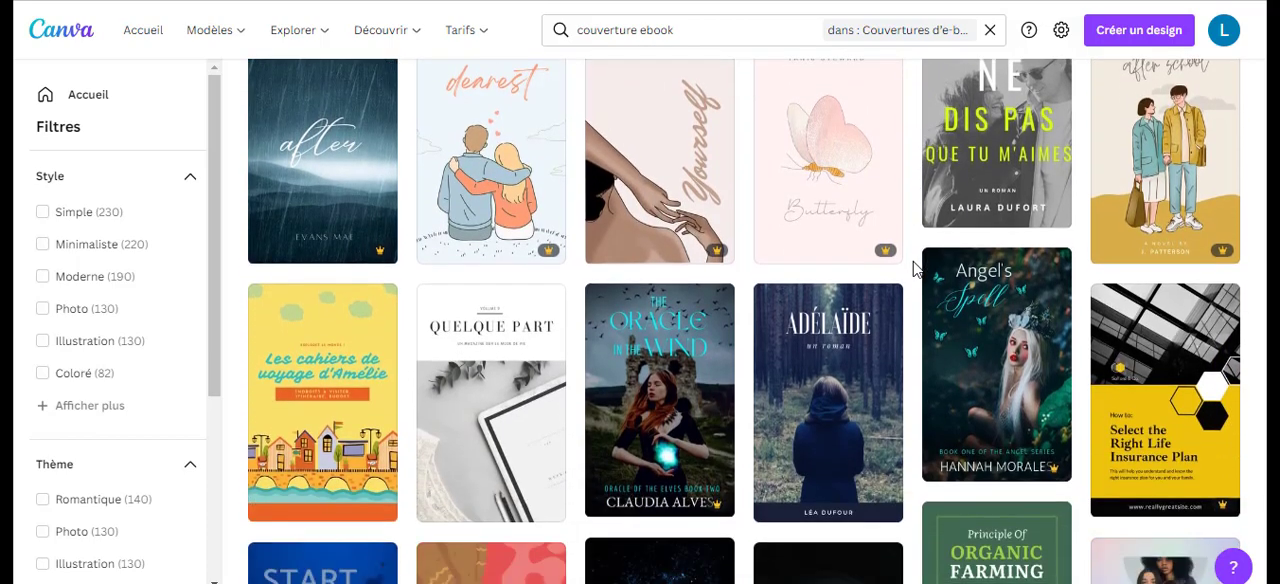
scroll(914, 268, down, 1)
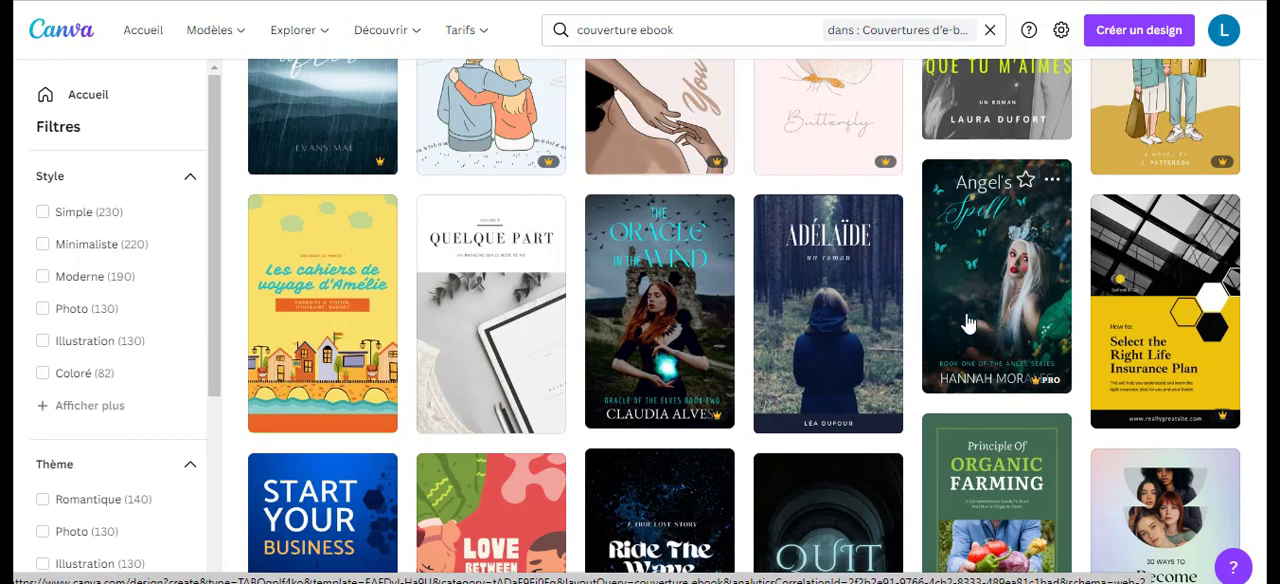
scroll(955, 333, down, 1)
scroll(953, 333, down, 4)
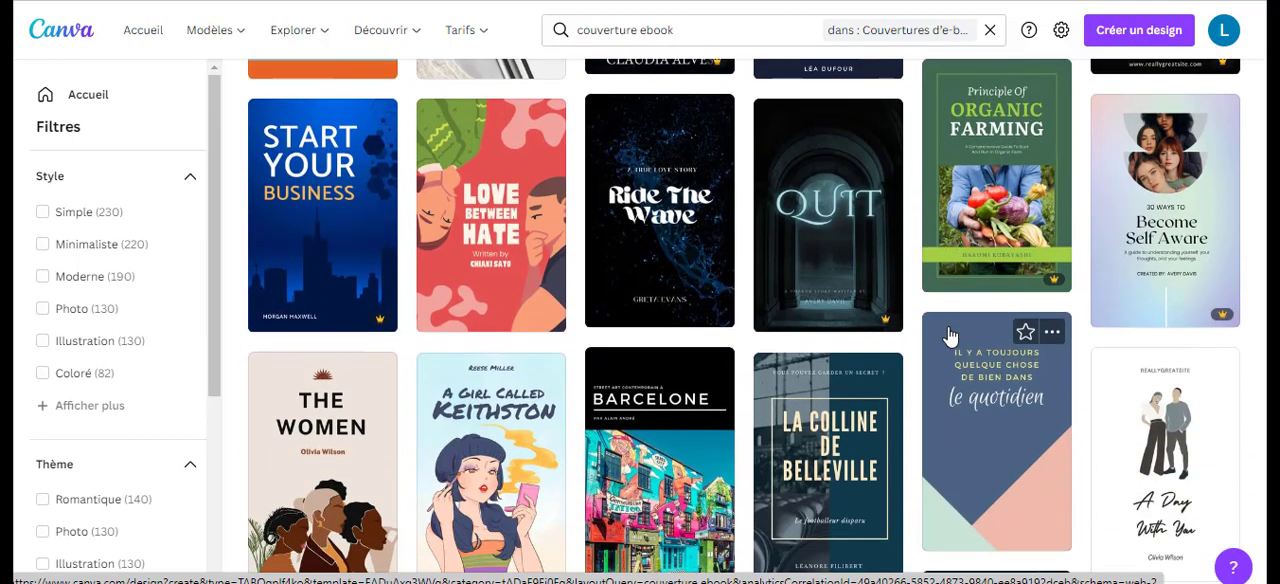
scroll(950, 335, up, 6)
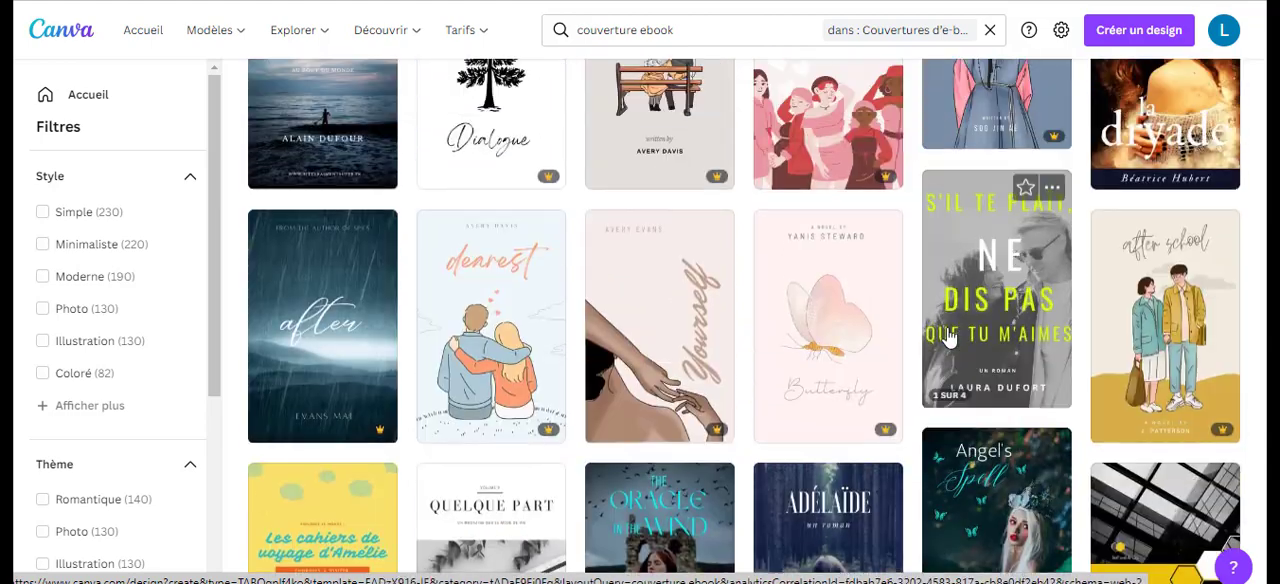
scroll(945, 340, up, 6)
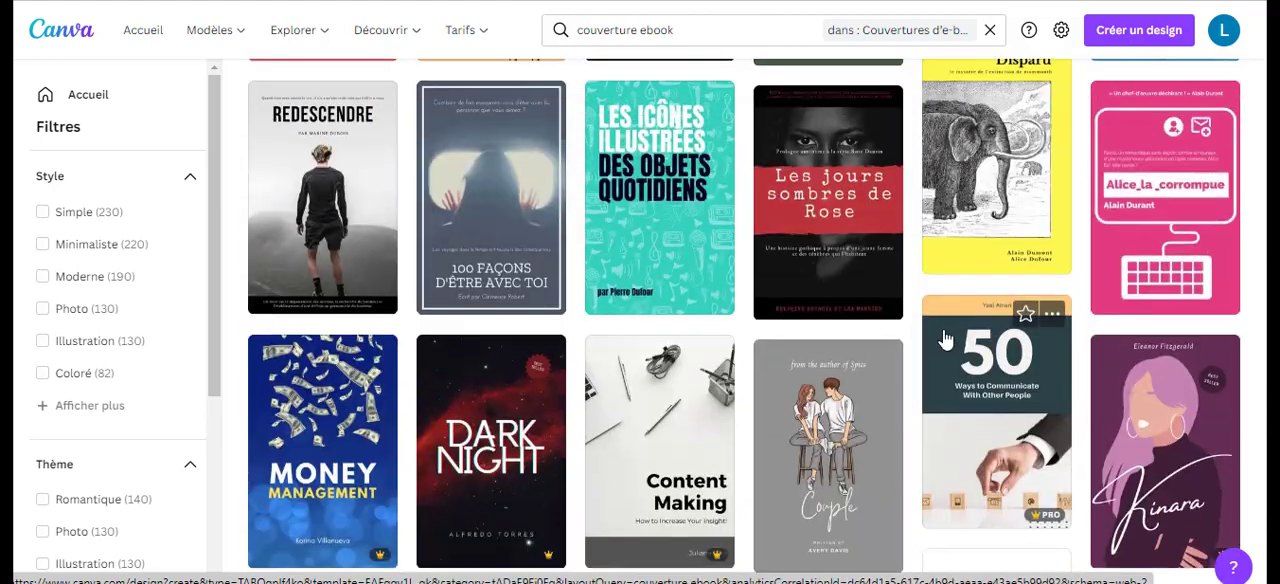
scroll(945, 340, up, 9)
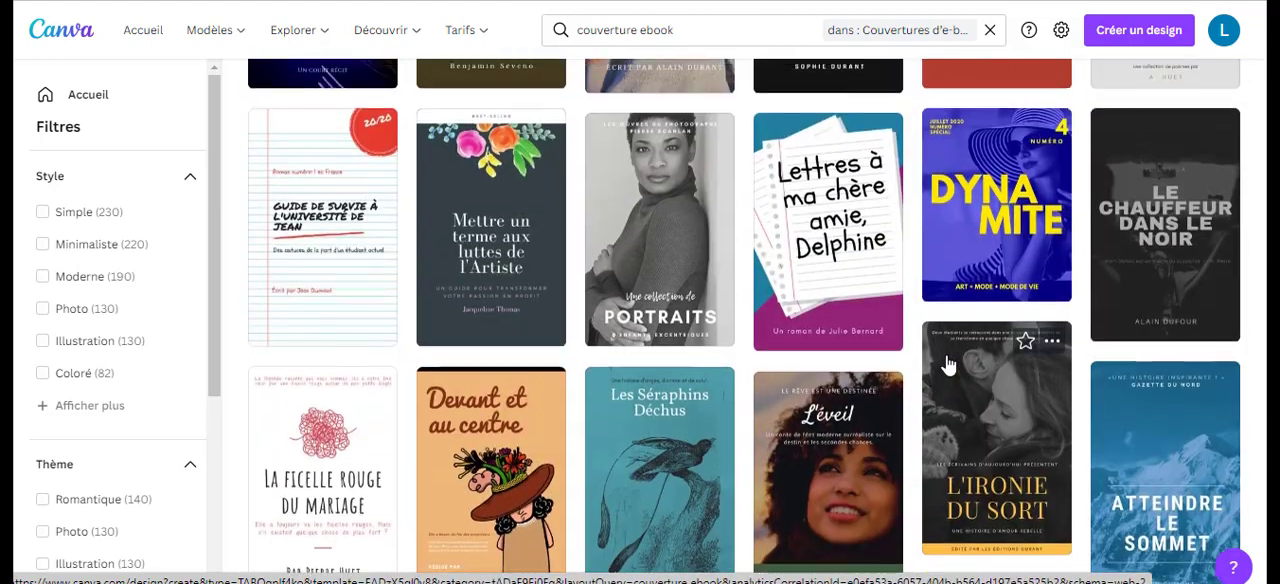
scroll(1020, 370, up, 3)
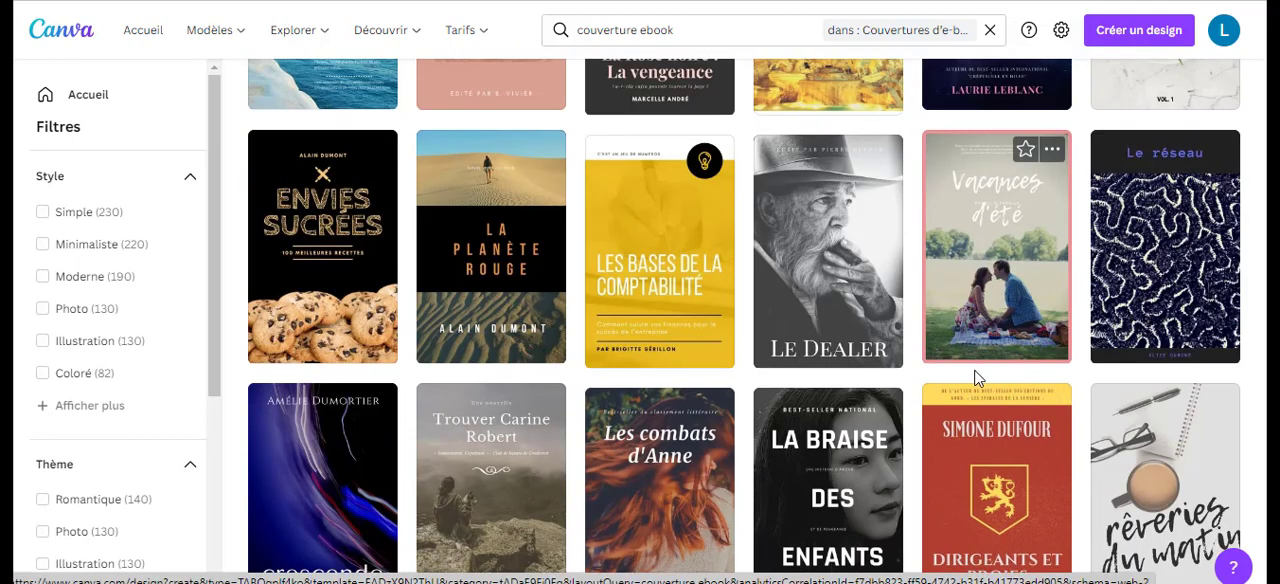
scroll(997, 430, down, 1)
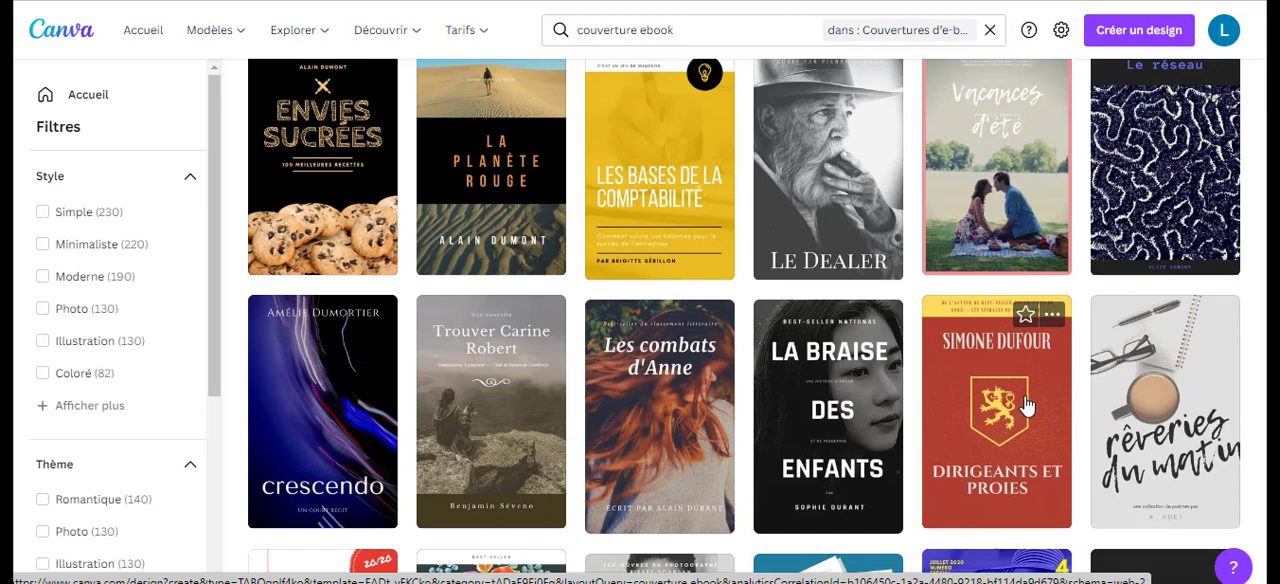
scroll(1020, 488, up, 3)
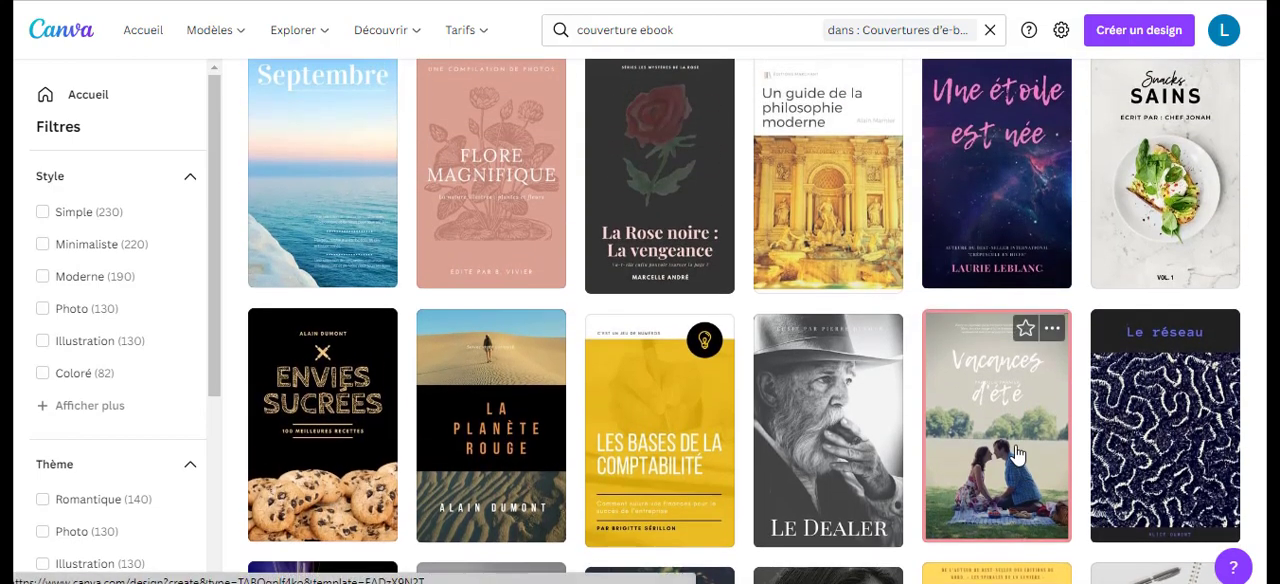
scroll(1015, 425, up, 3)
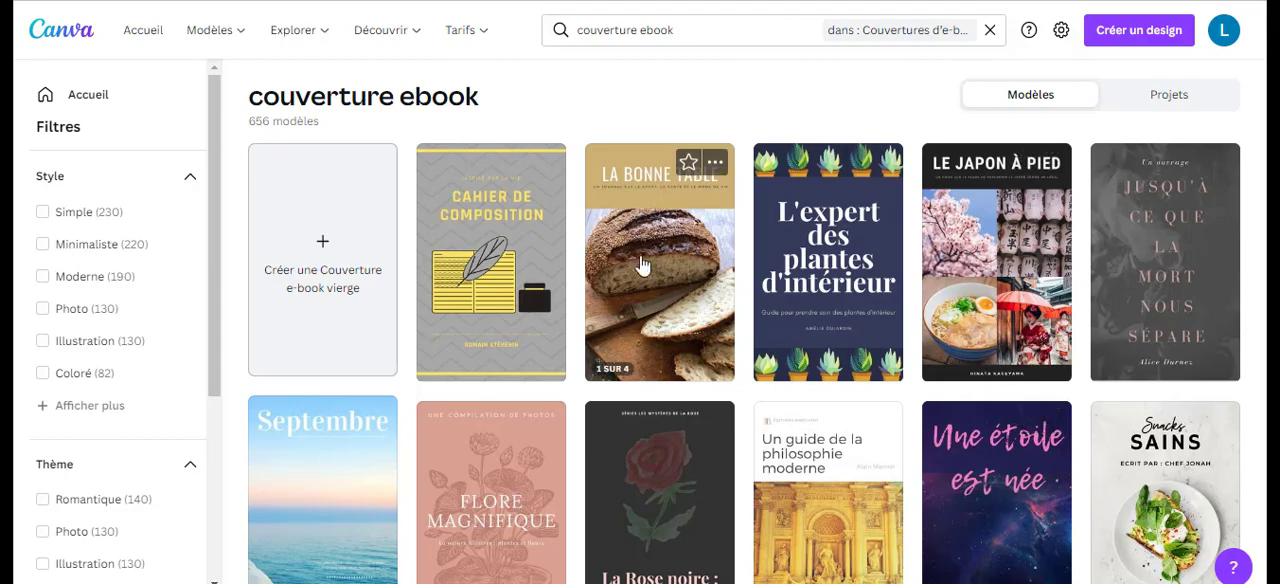
Find and open the green "The Lands Beyond Raja" e-book cover template for editing, and select the leaf decoration along its upper edge.
scroll(820, 335, down, 5)
scroll(820, 336, down, 12)
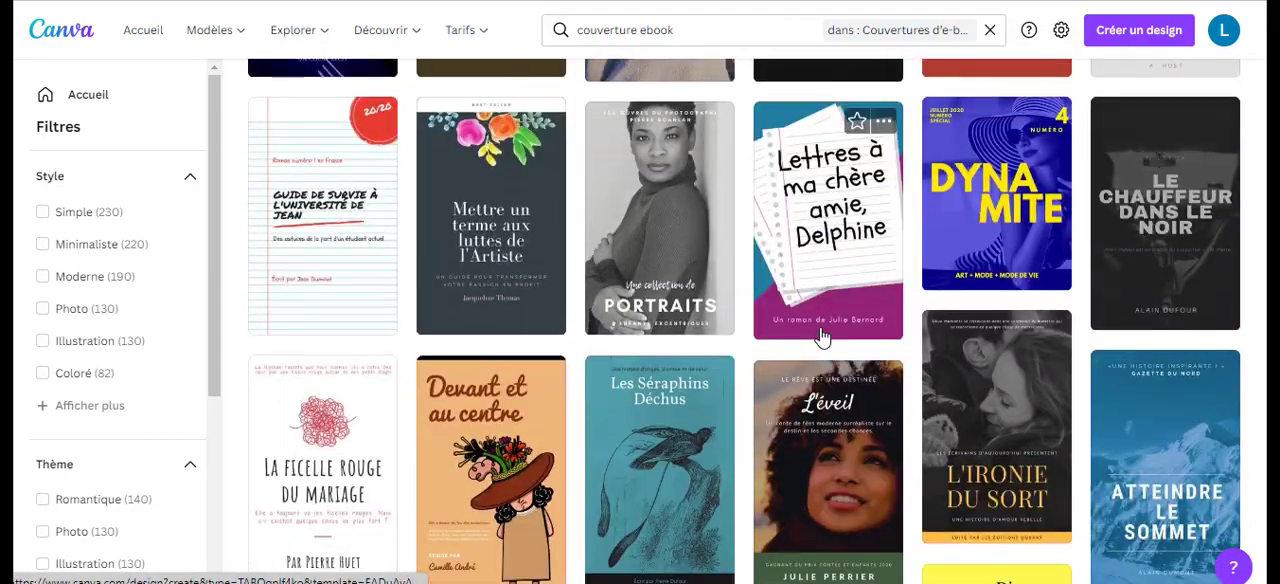
scroll(820, 336, down, 10)
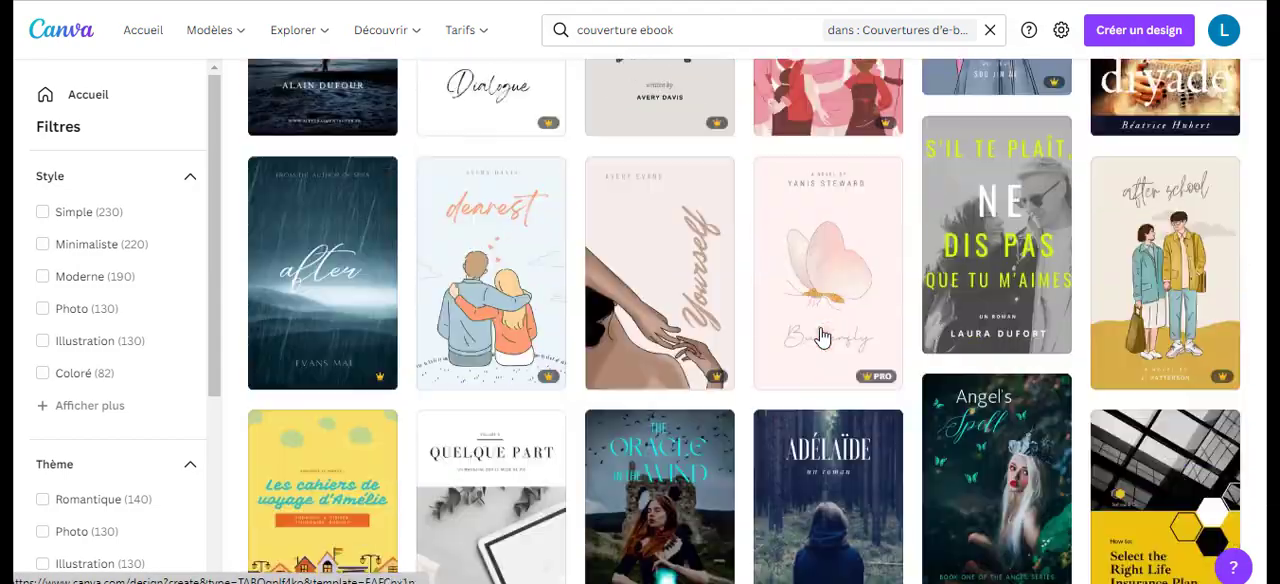
scroll(822, 338, down, 6)
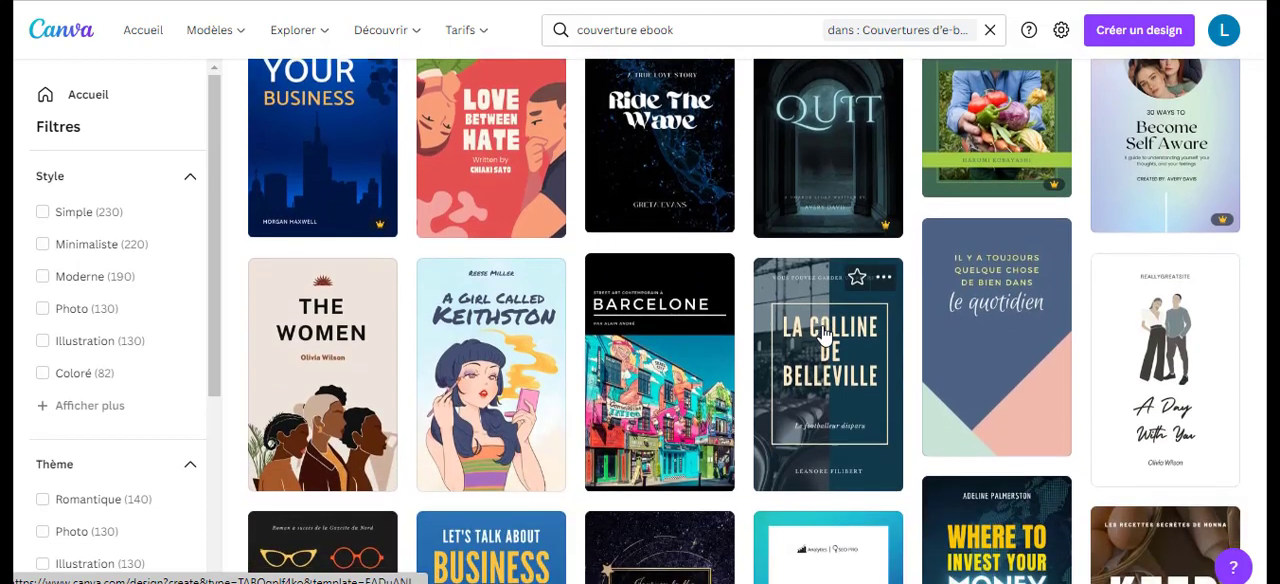
scroll(826, 334, down, 2)
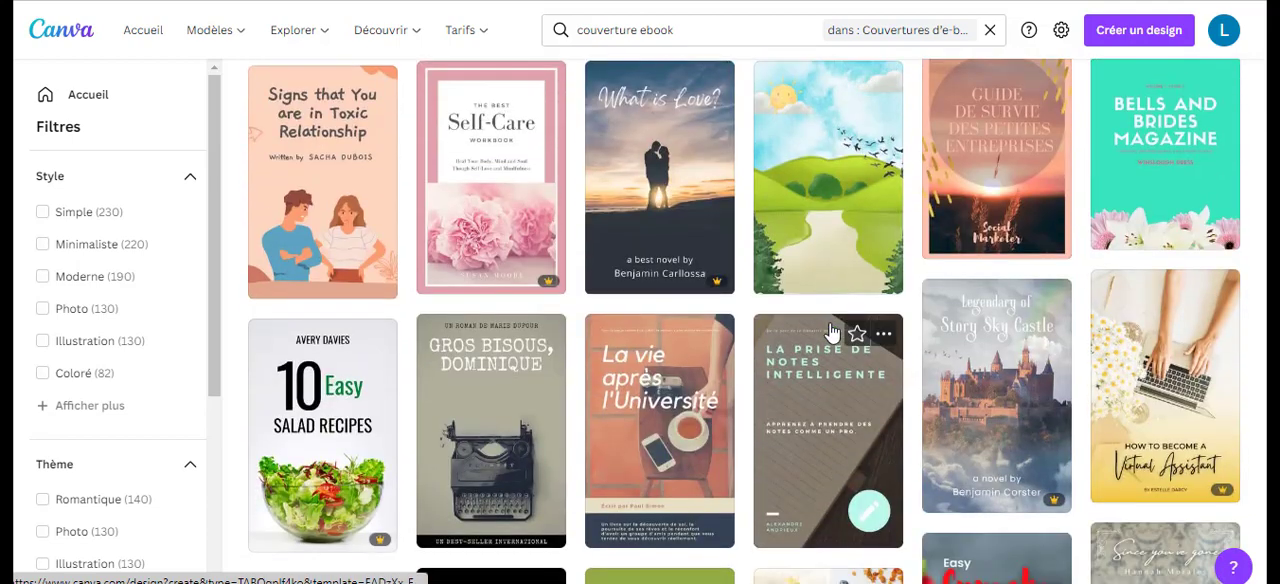
scroll(880, 350, down, 5)
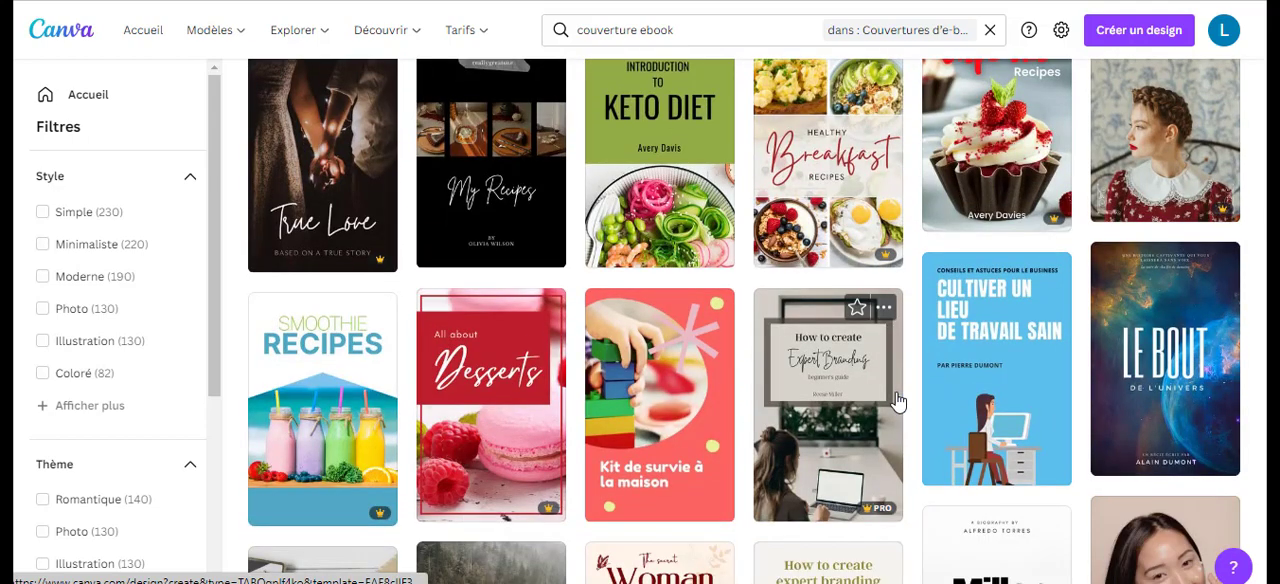
scroll(897, 400, down, 3)
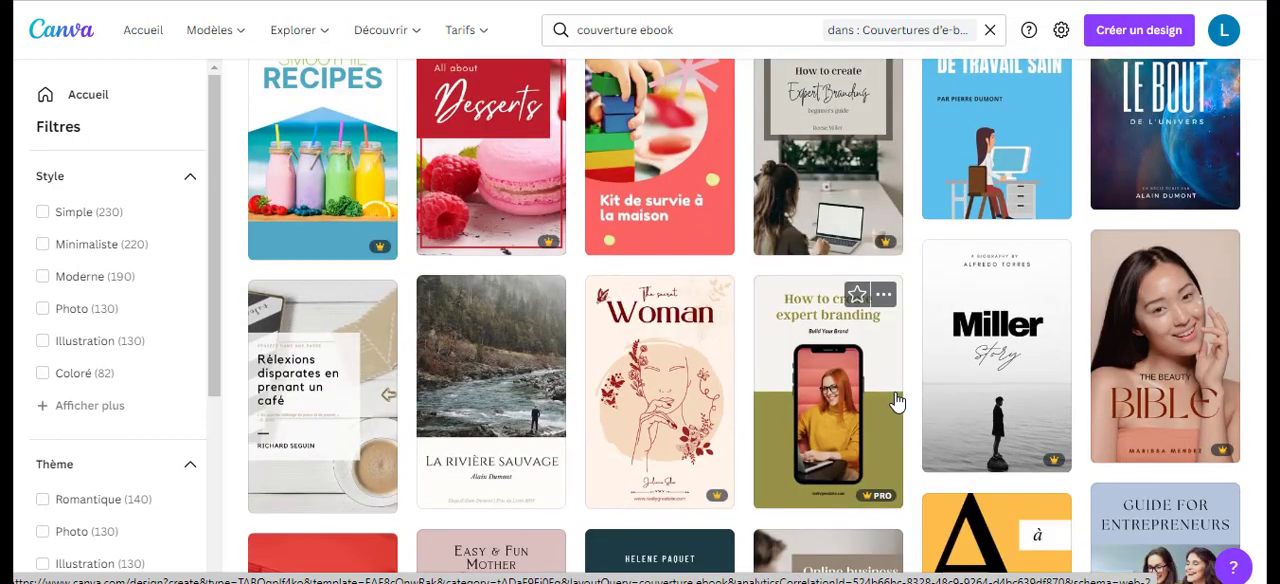
scroll(897, 400, down, 5)
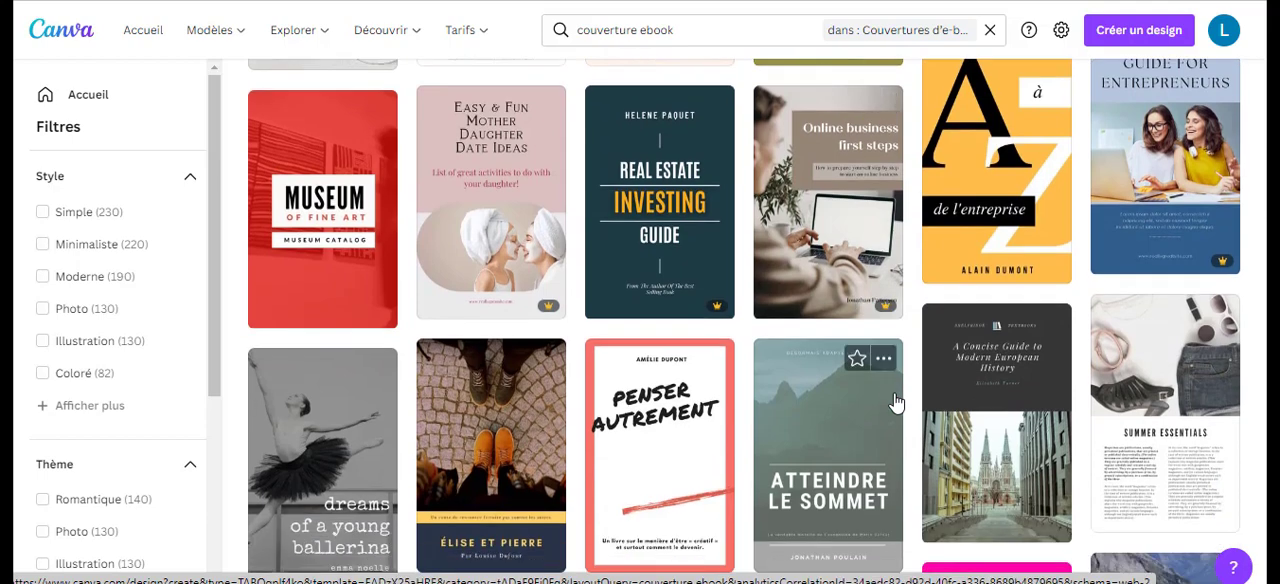
scroll(897, 400, down, 5)
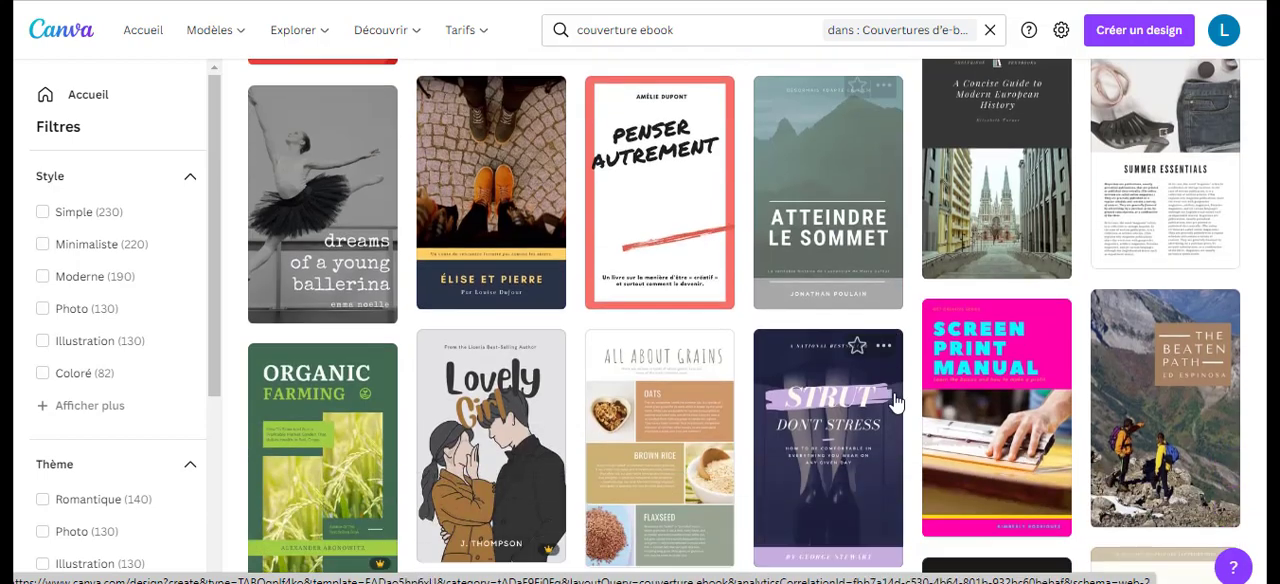
scroll(897, 400, down, 1)
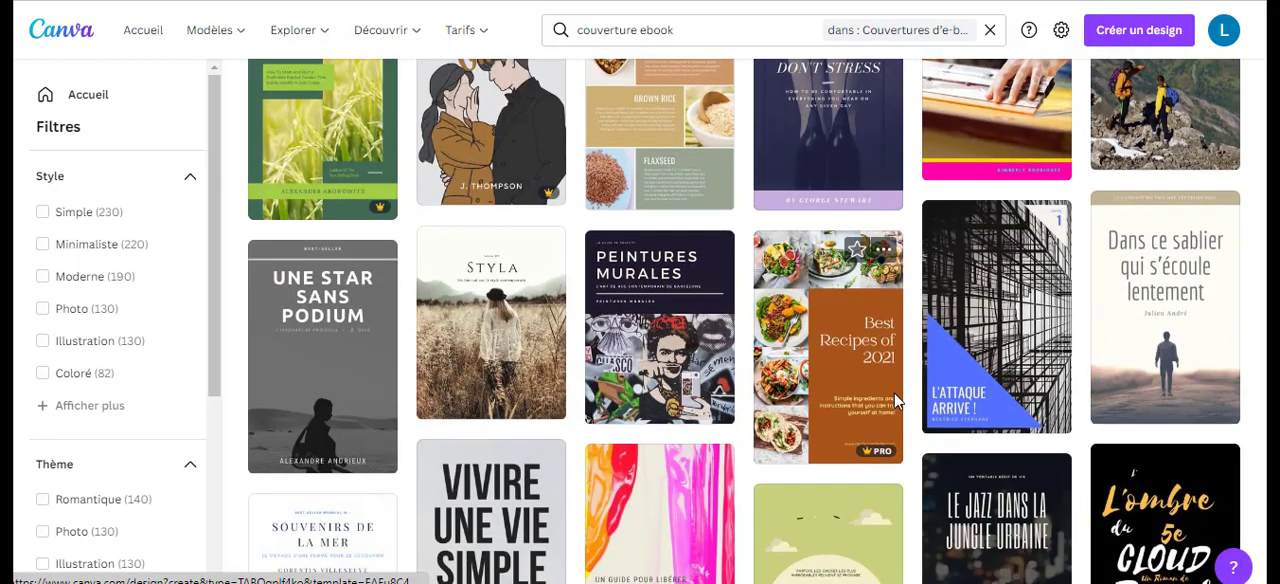
scroll(897, 400, down, 5)
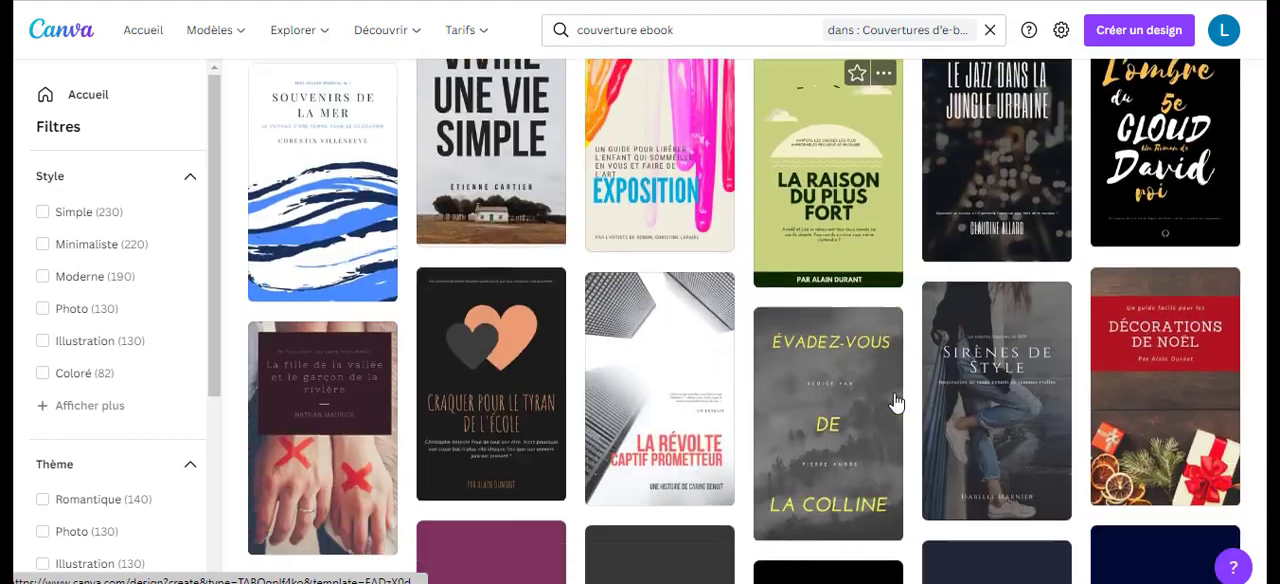
scroll(897, 400, down, 5)
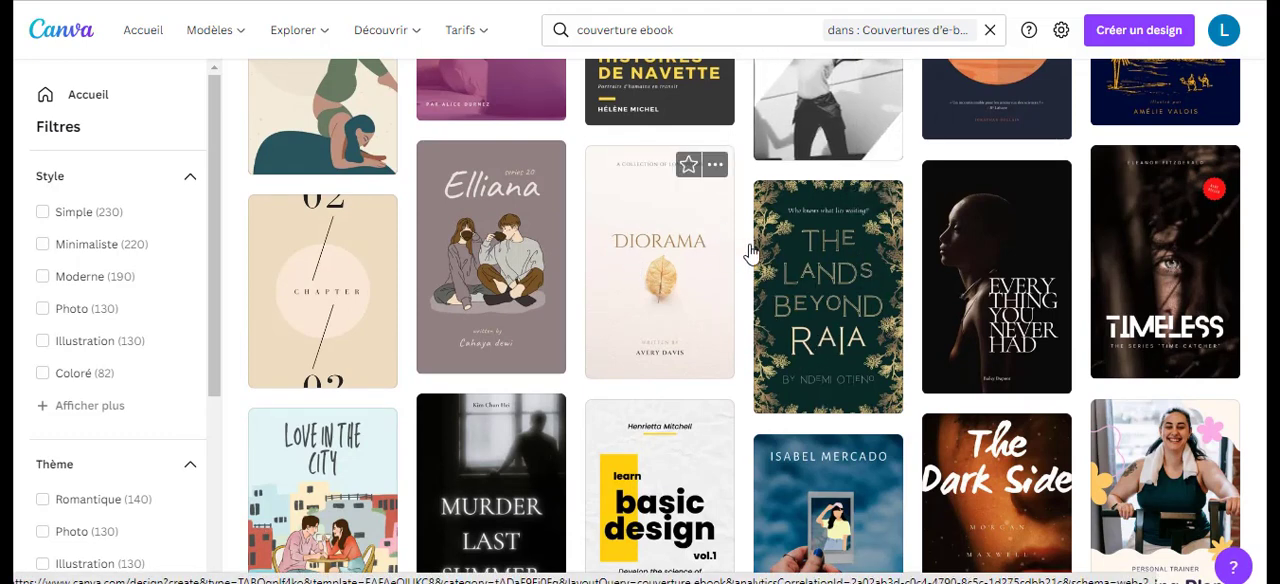
click(843, 257)
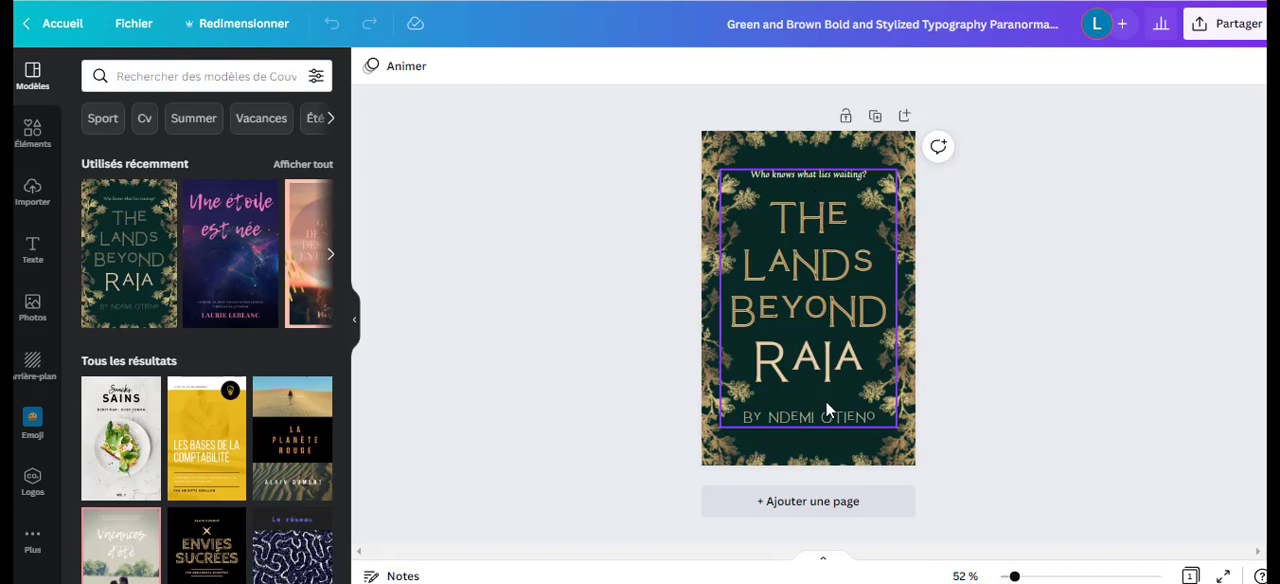
click(726, 151)
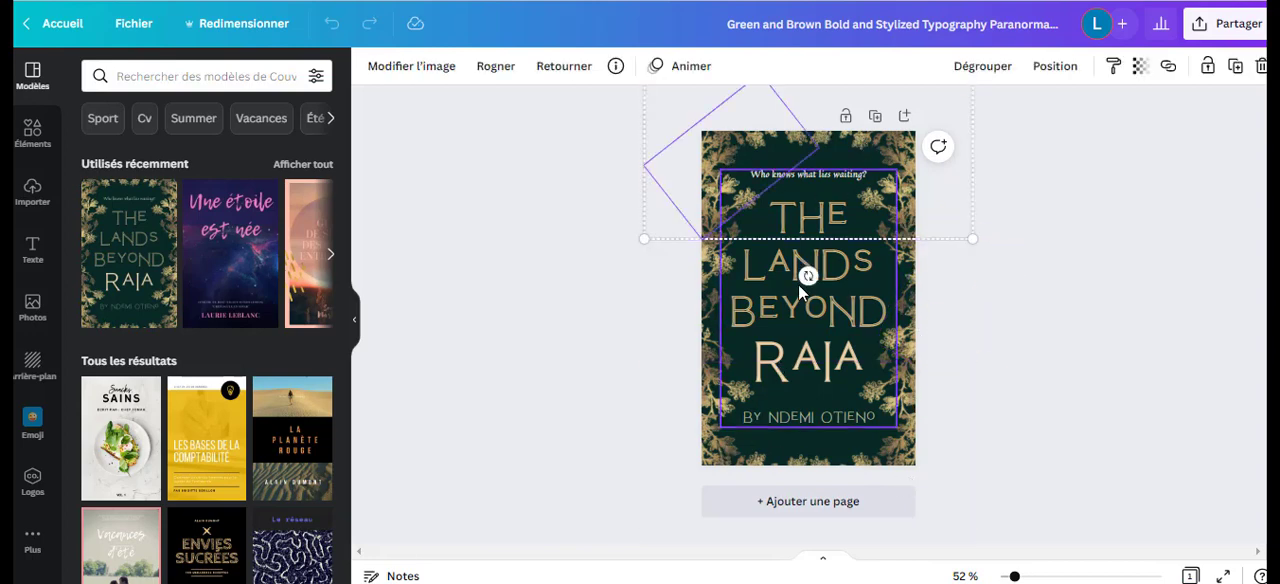
Select the cover's title text group and examine the template and element libraries, including shapes, graphics, stickers, photos, videos and audio.
click(816, 366)
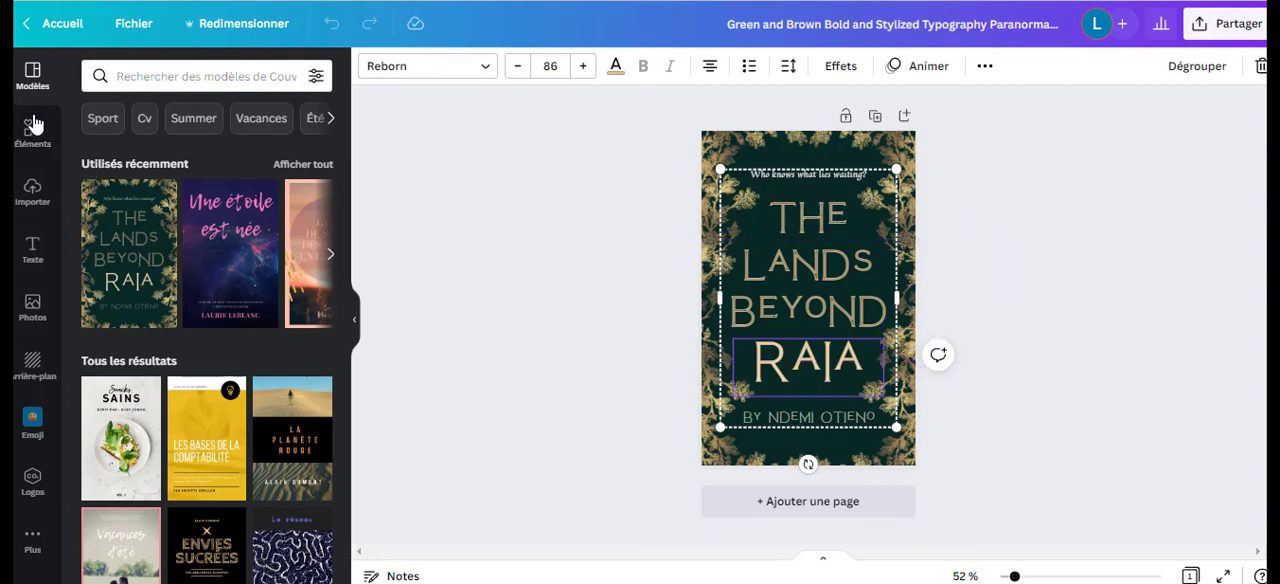
scroll(229, 325, down, 5)
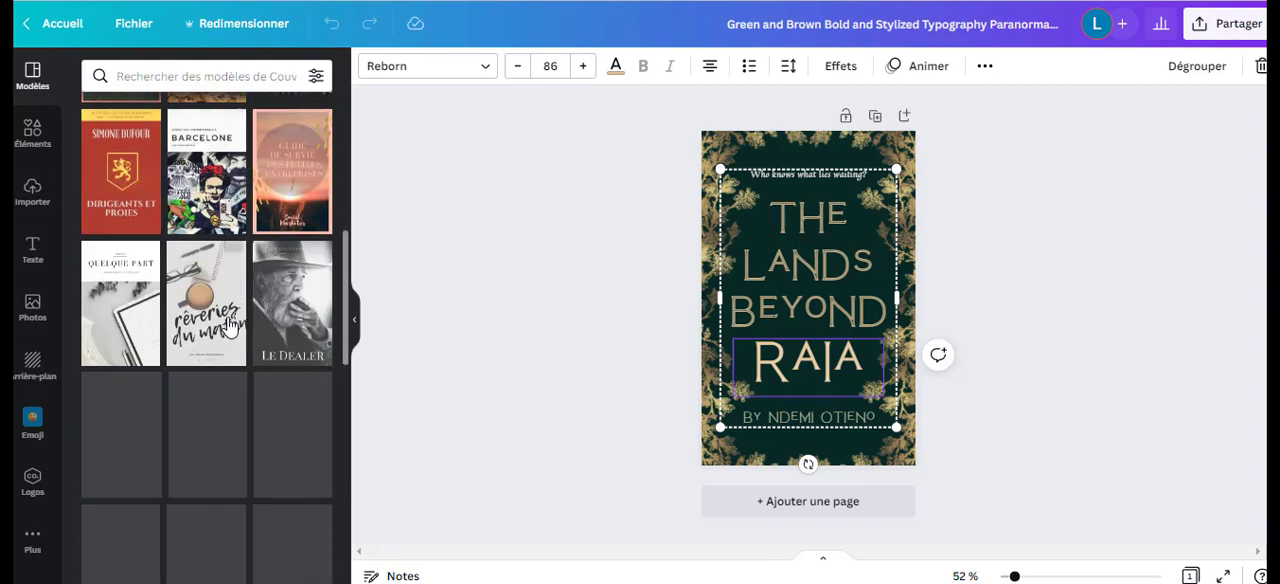
scroll(126, 249, up, 5)
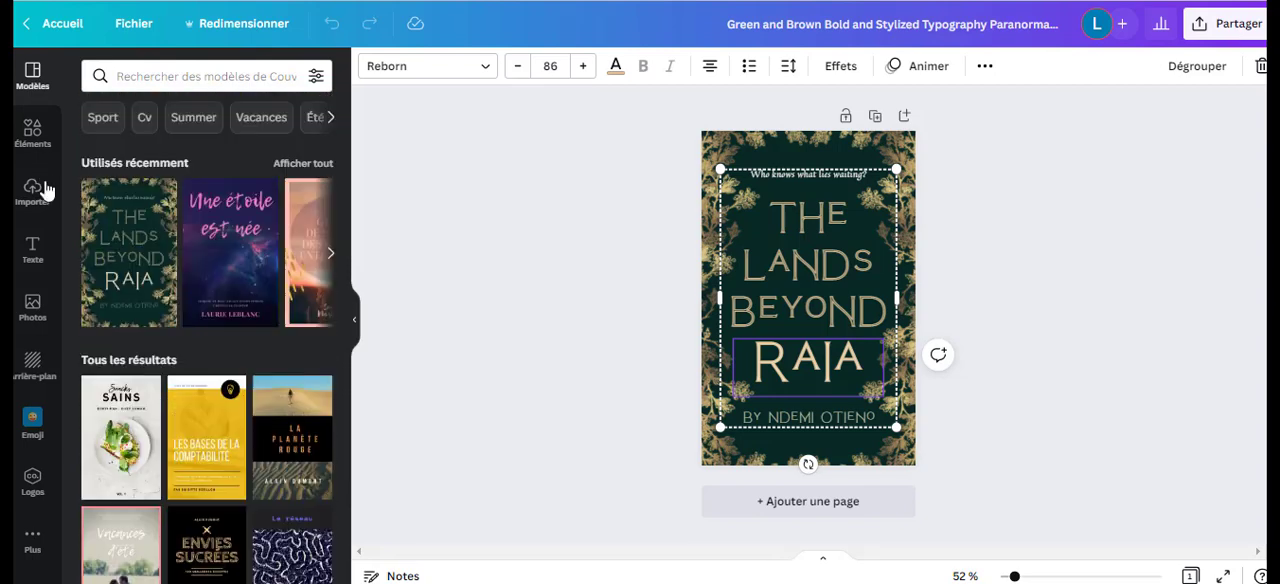
click(32, 143)
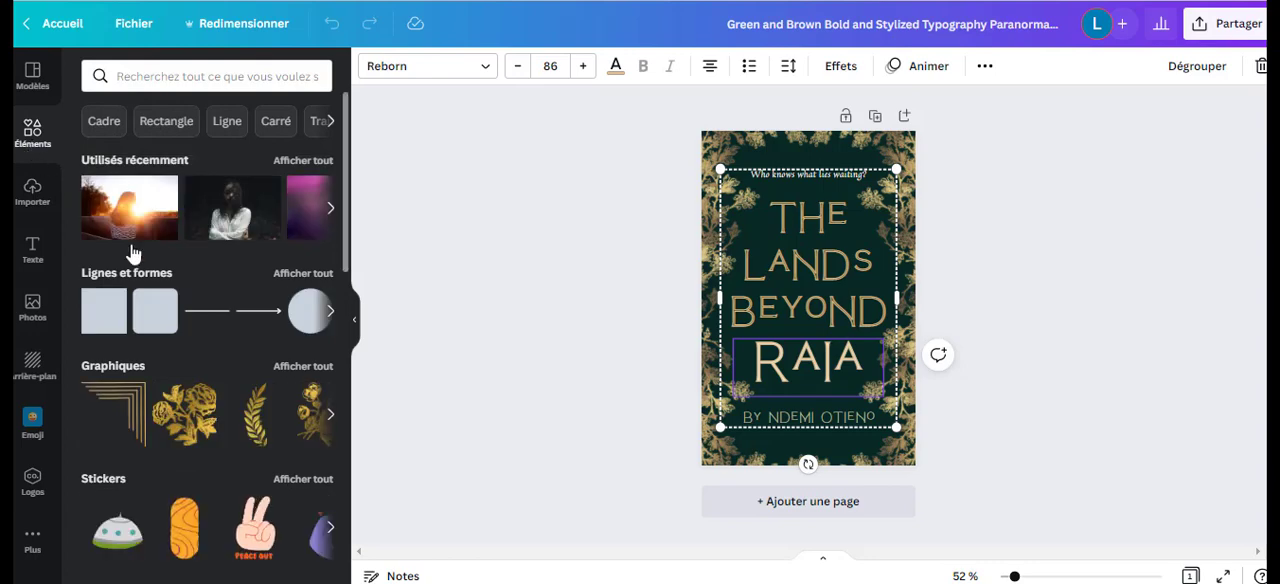
scroll(232, 312, down, 5)
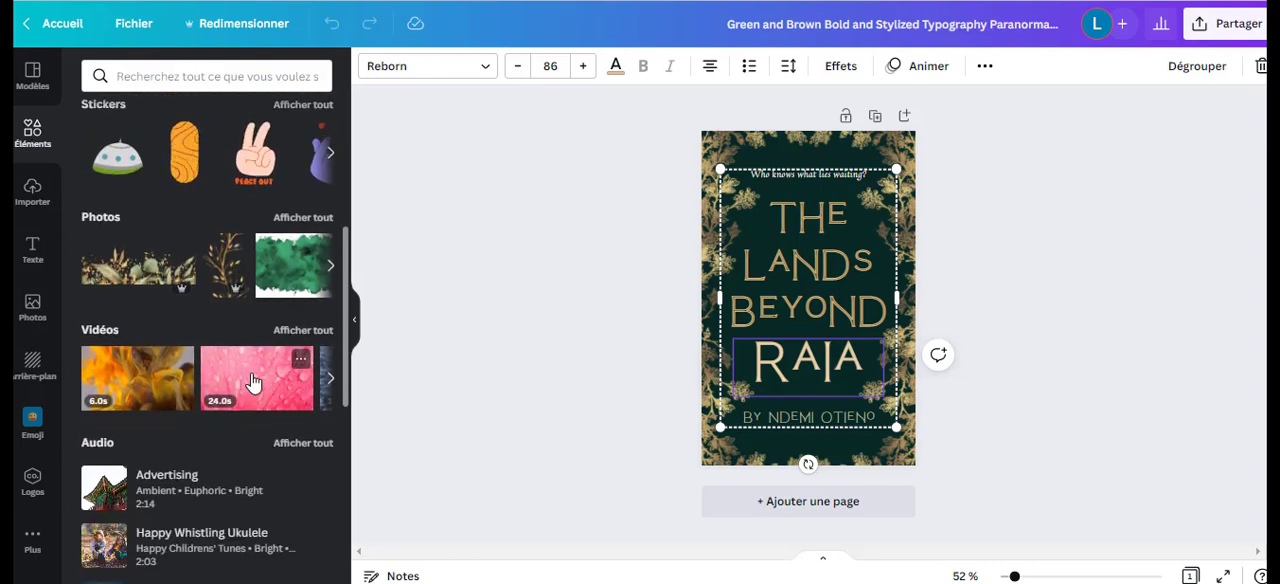
scroll(251, 405, up, 3)
scroll(251, 380, up, 5)
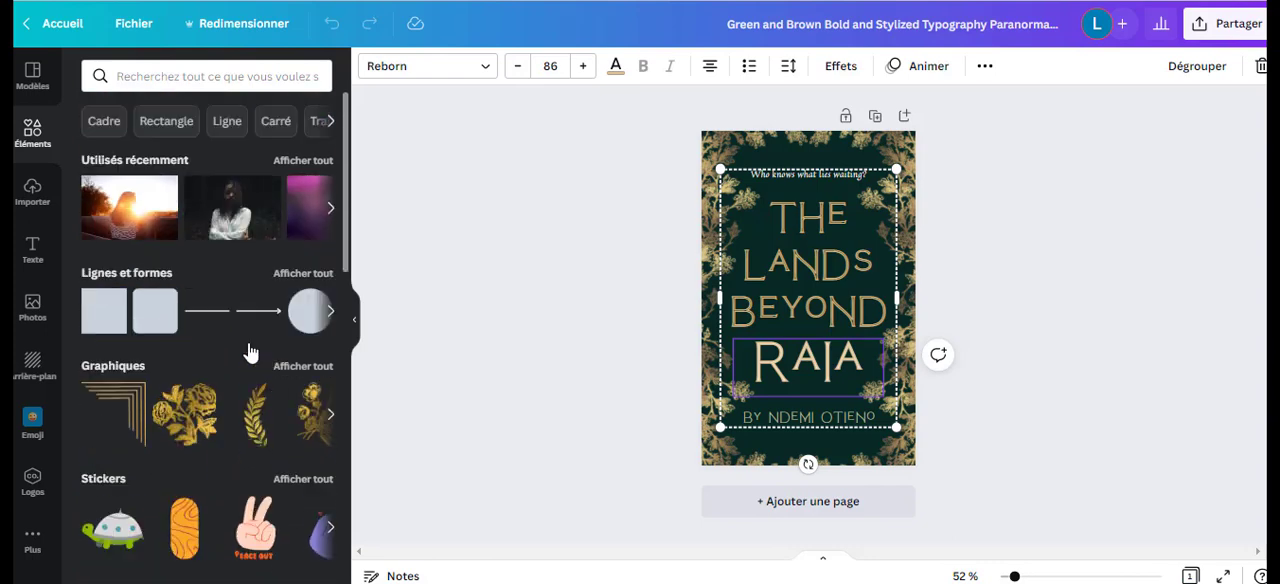
scroll(250, 400, down, 3)
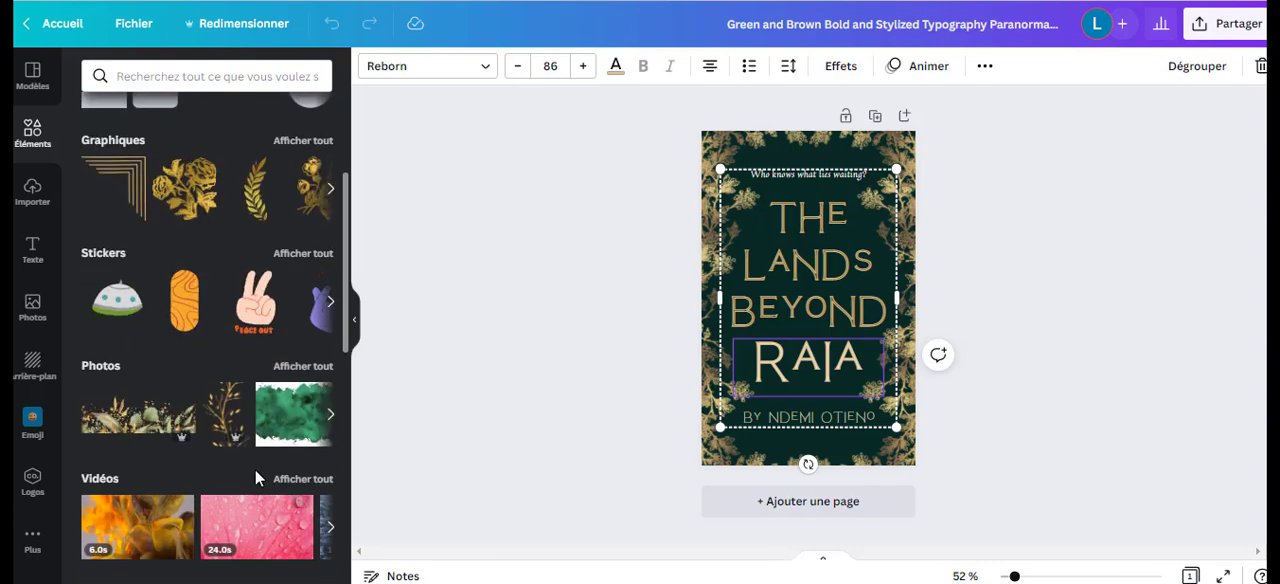
scroll(248, 347, up, 3)
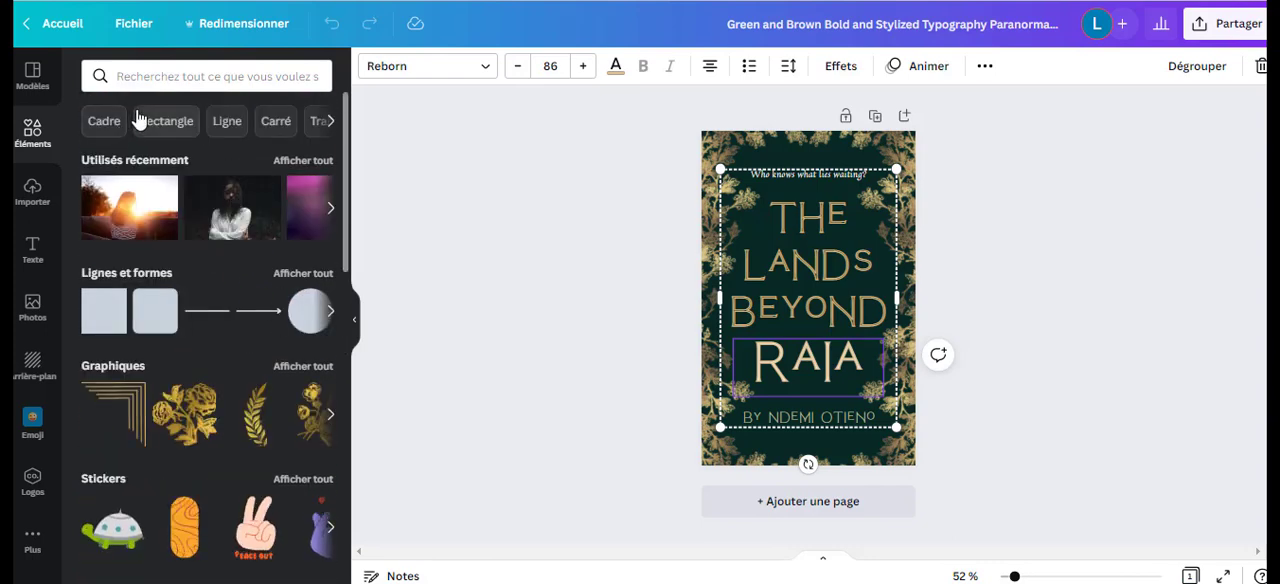
Add a circular frame from the "Cadre" elements to the cover and fill it with the recently used sunset photo.
click(104, 121)
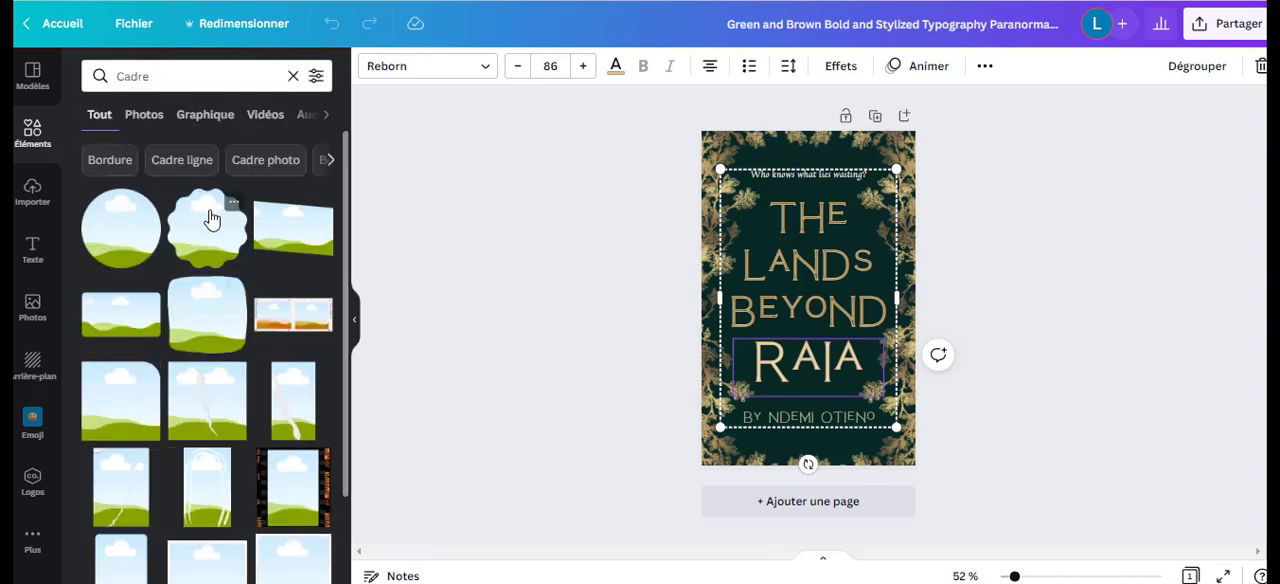
scroll(175, 302, down, 2)
scroll(175, 302, up, 2)
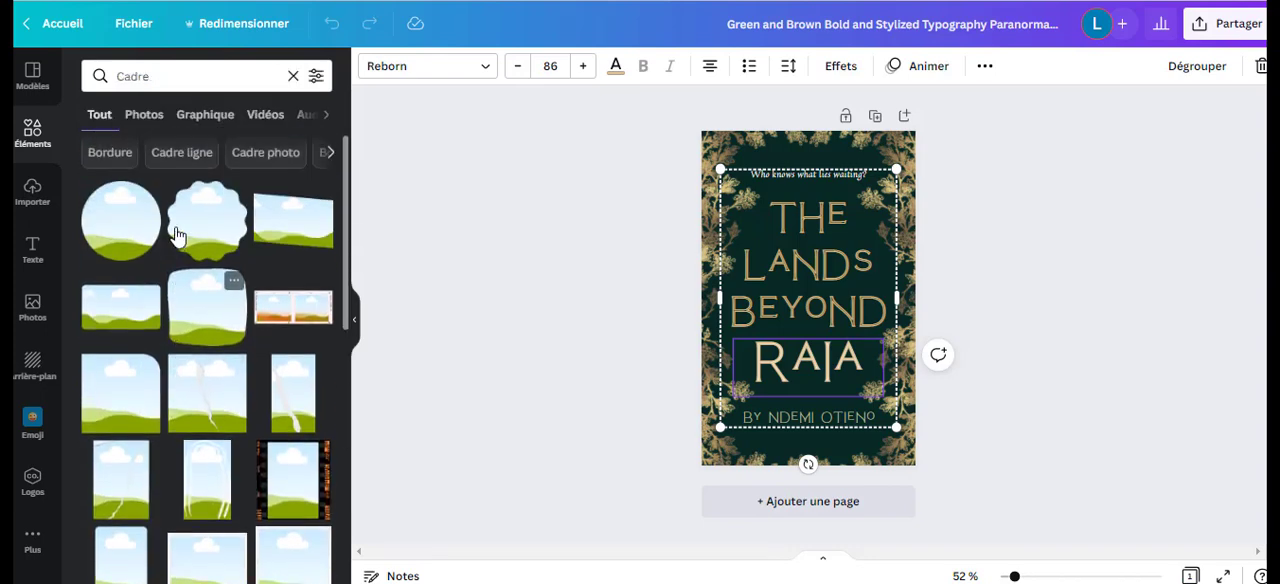
click(124, 247)
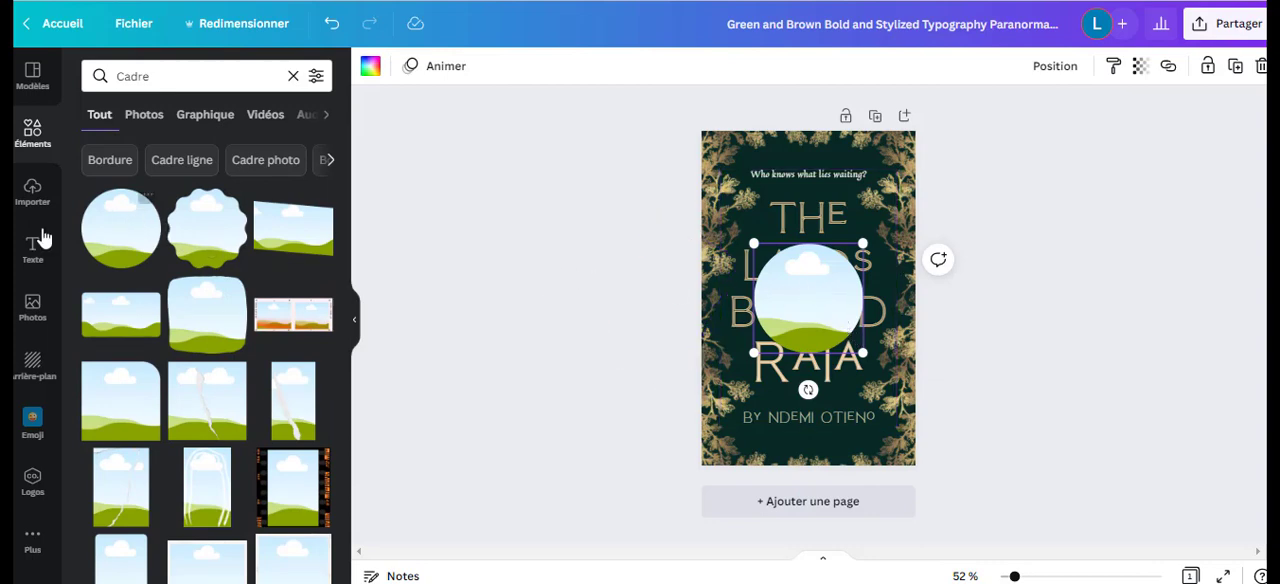
click(34, 300)
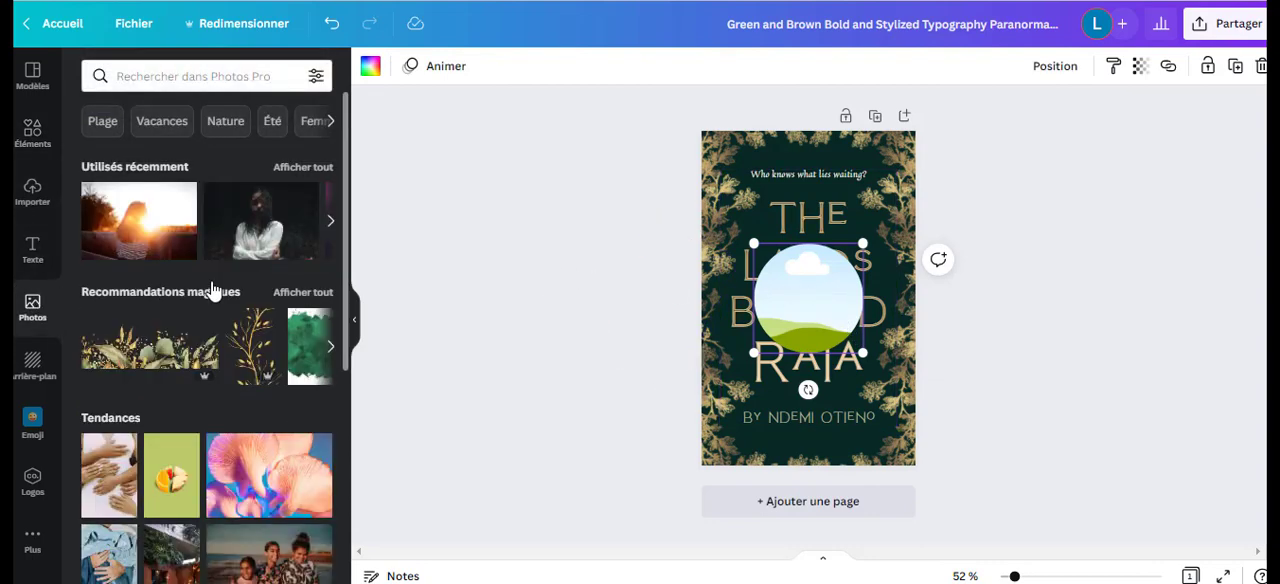
drag(147, 230, 880, 328)
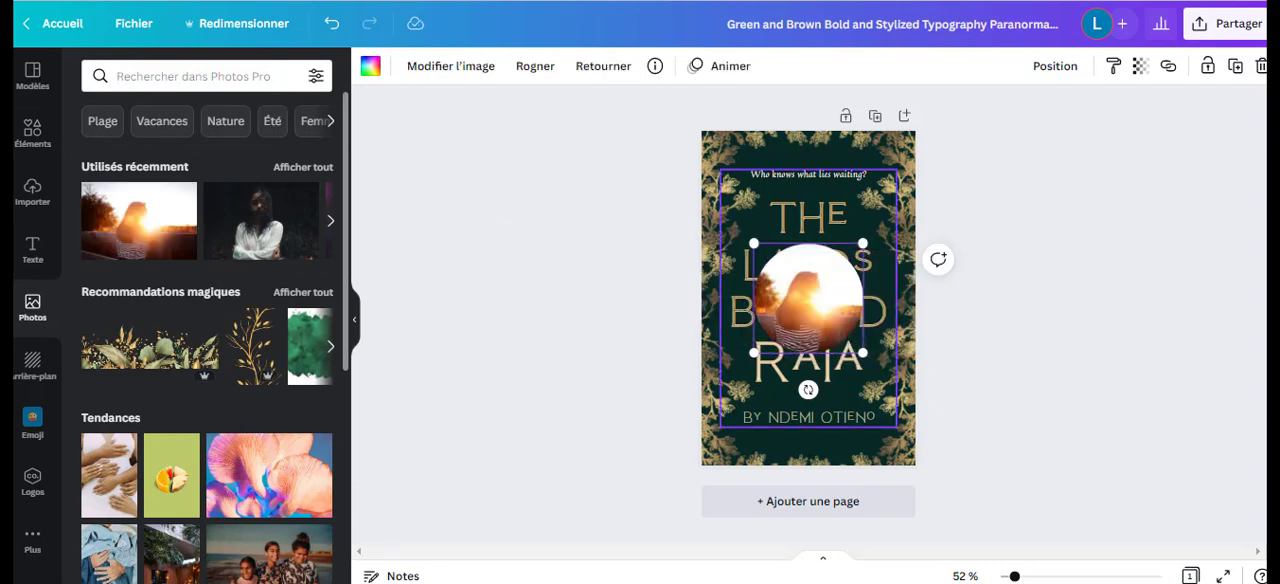
Remove the sunset photo from the circular frame and delete the empty frame from the cover.
click(1261, 68)
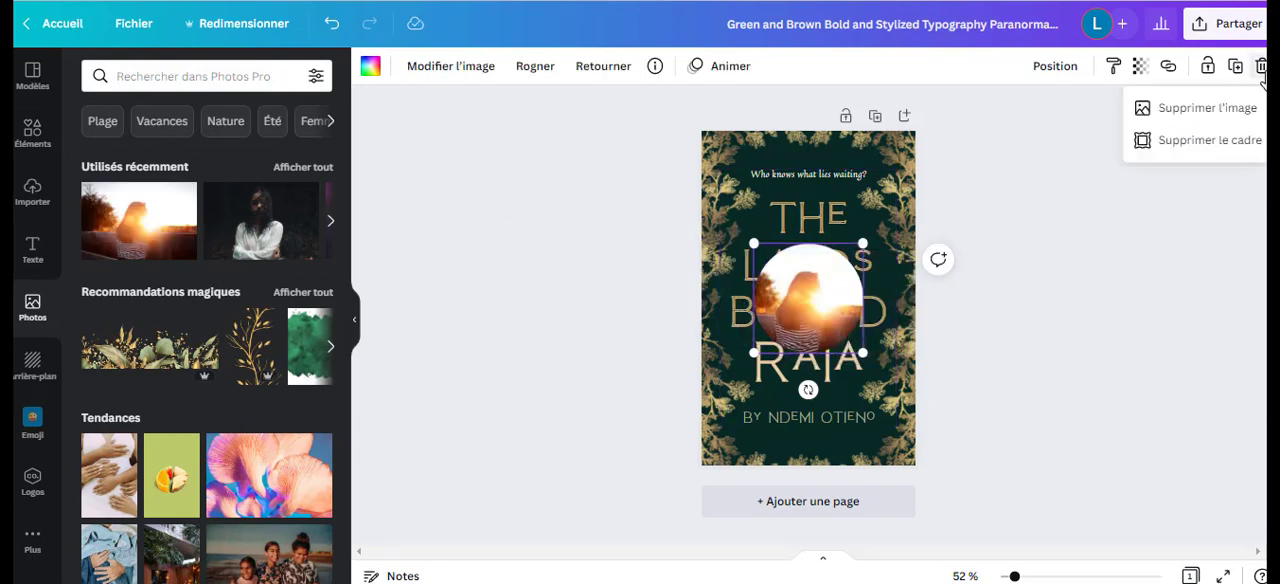
click(1180, 110)
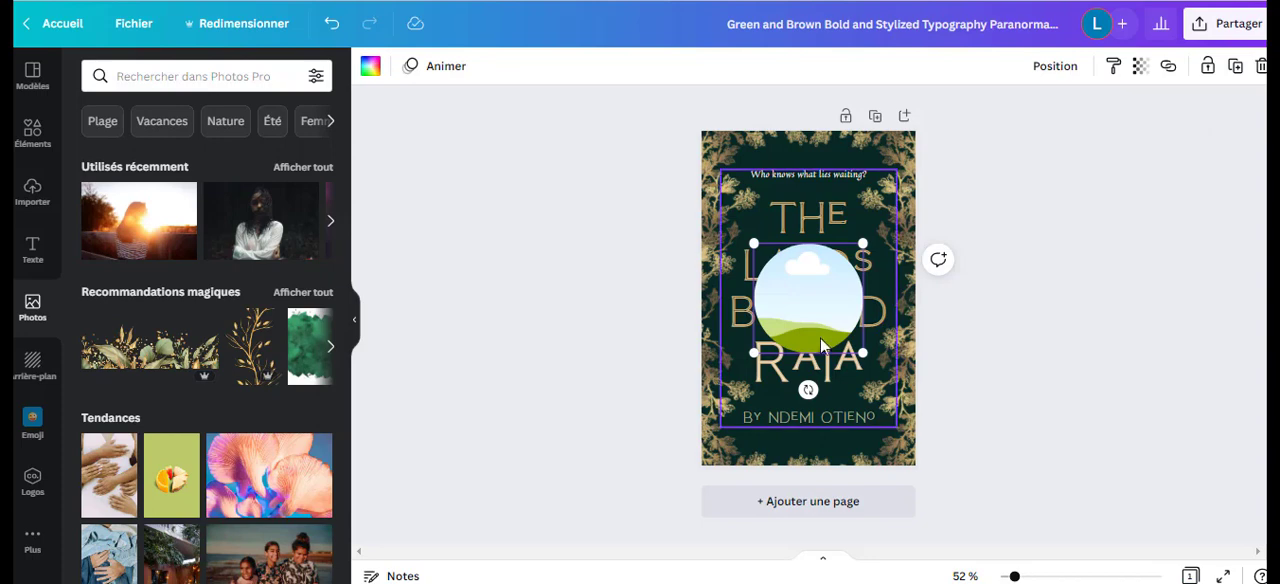
click(1261, 68)
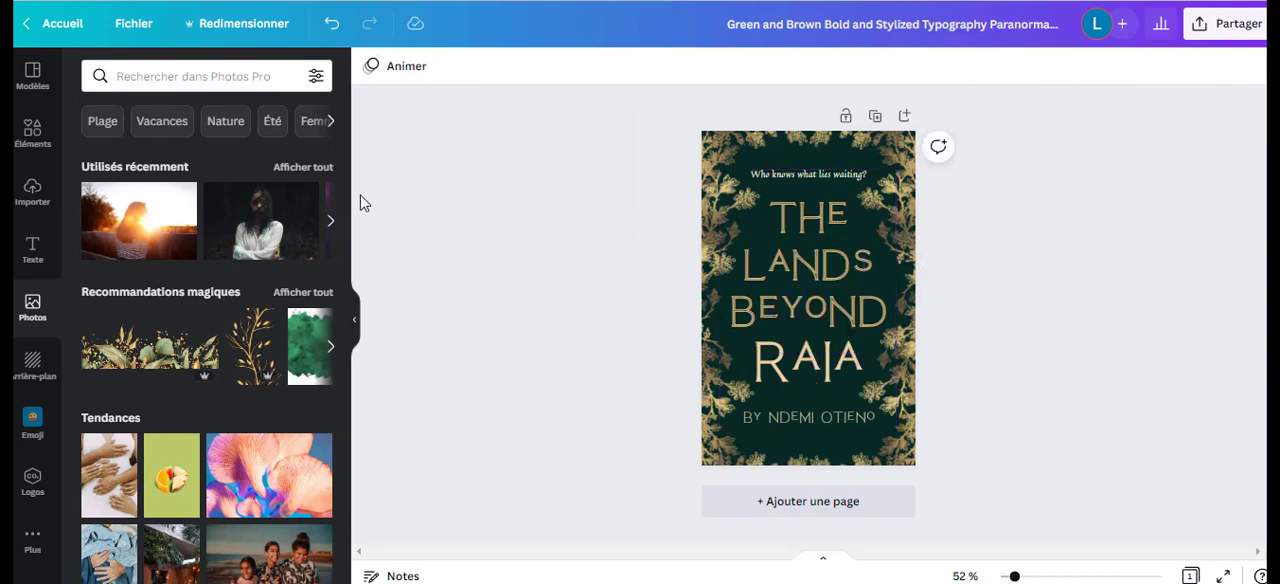
Try a brush-stroke-shaped frame from the "Cadre" elements on the cover and delete it.
click(32, 135)
scroll(260, 360, down, 10)
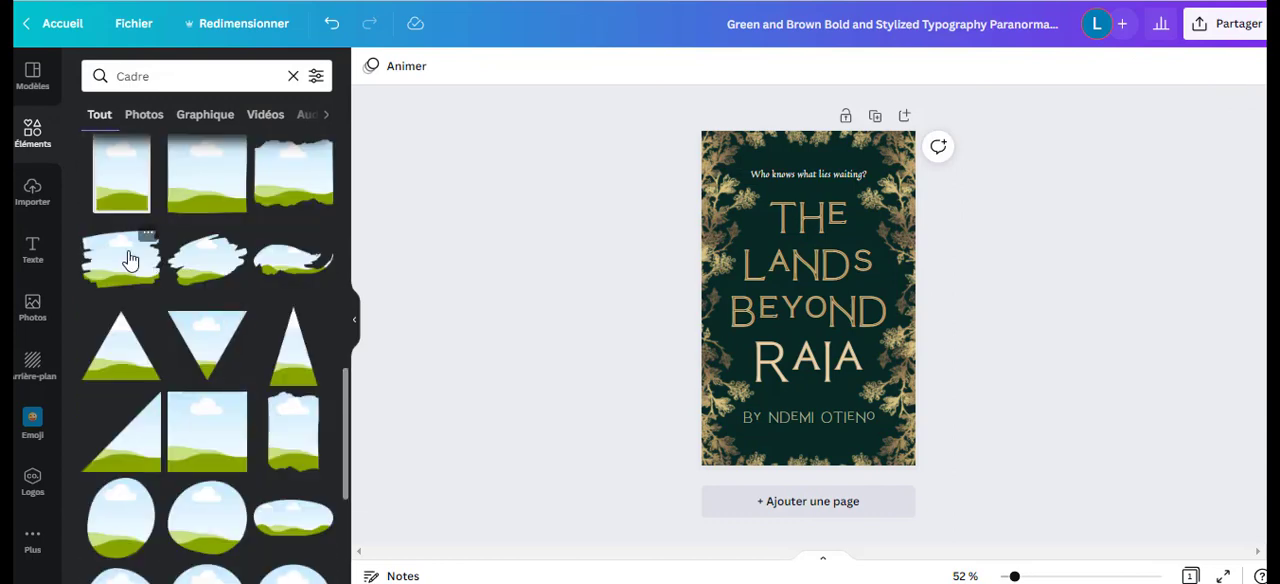
click(130, 260)
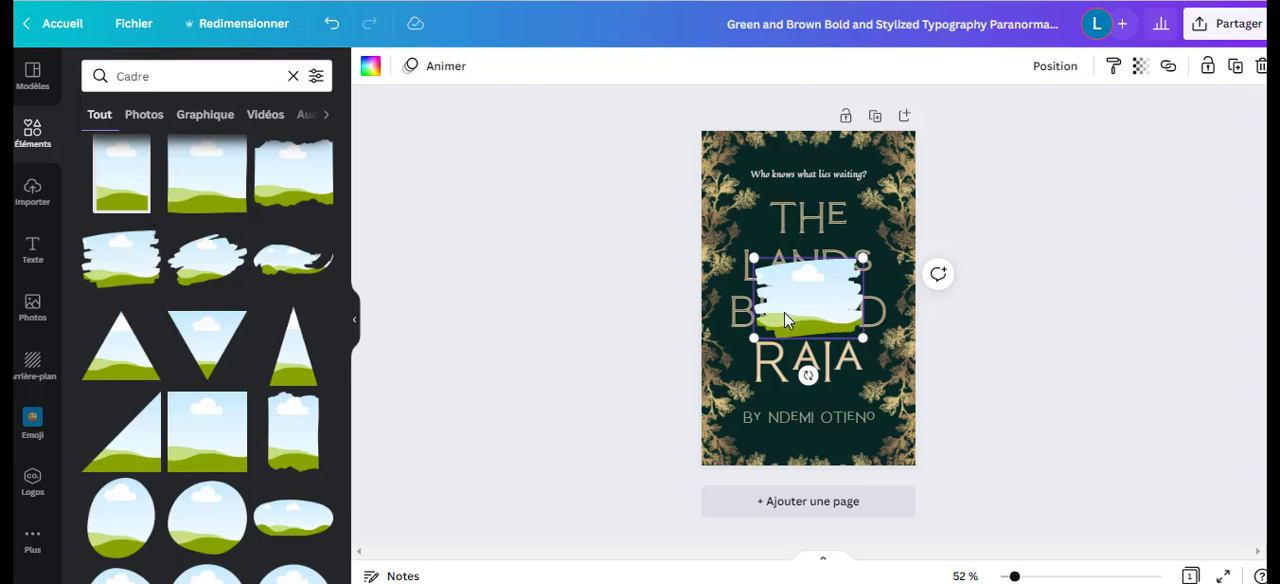
click(1261, 67)
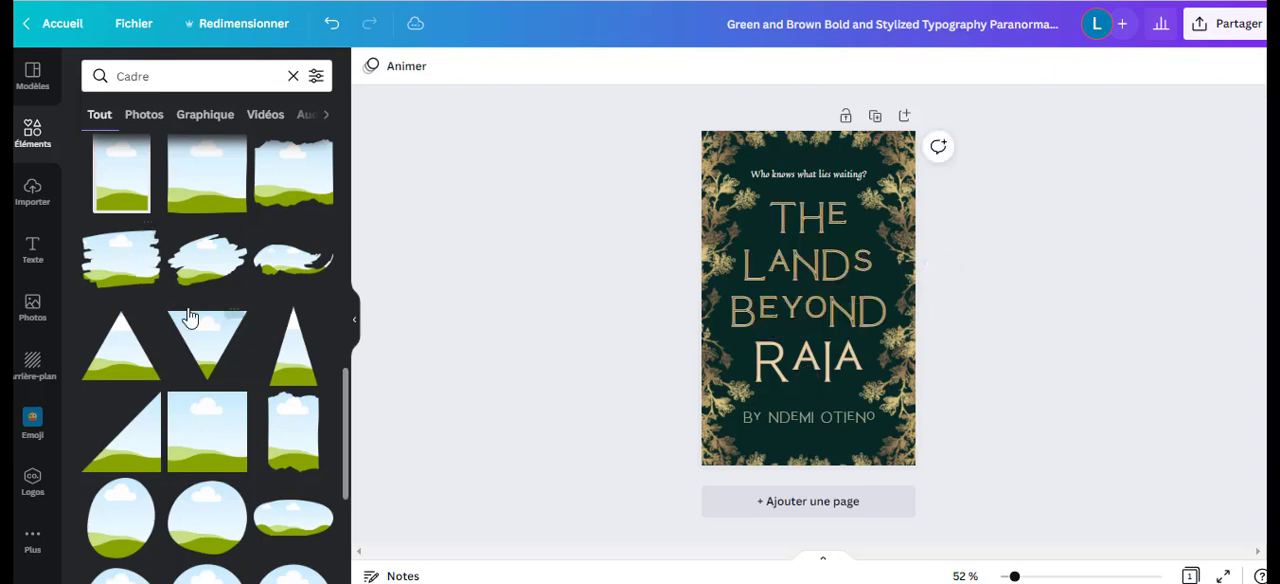
scroll(190, 318, up, 10)
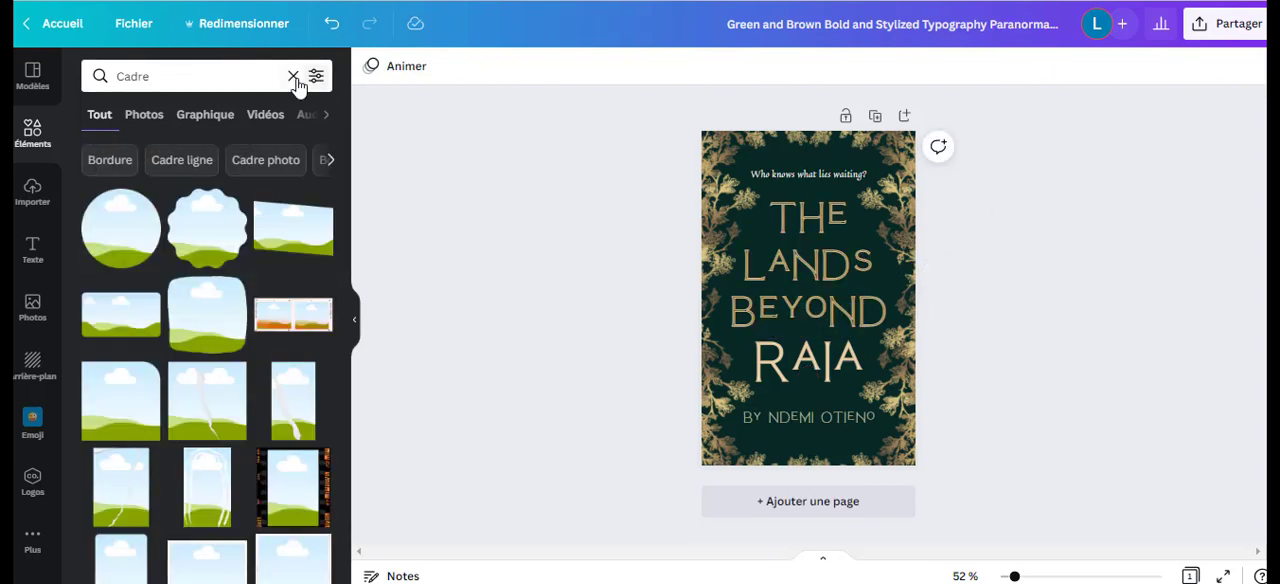
Replace the element search with "Ligne" and try the golden sparkle line on the cover, deleting it again.
click(293, 77)
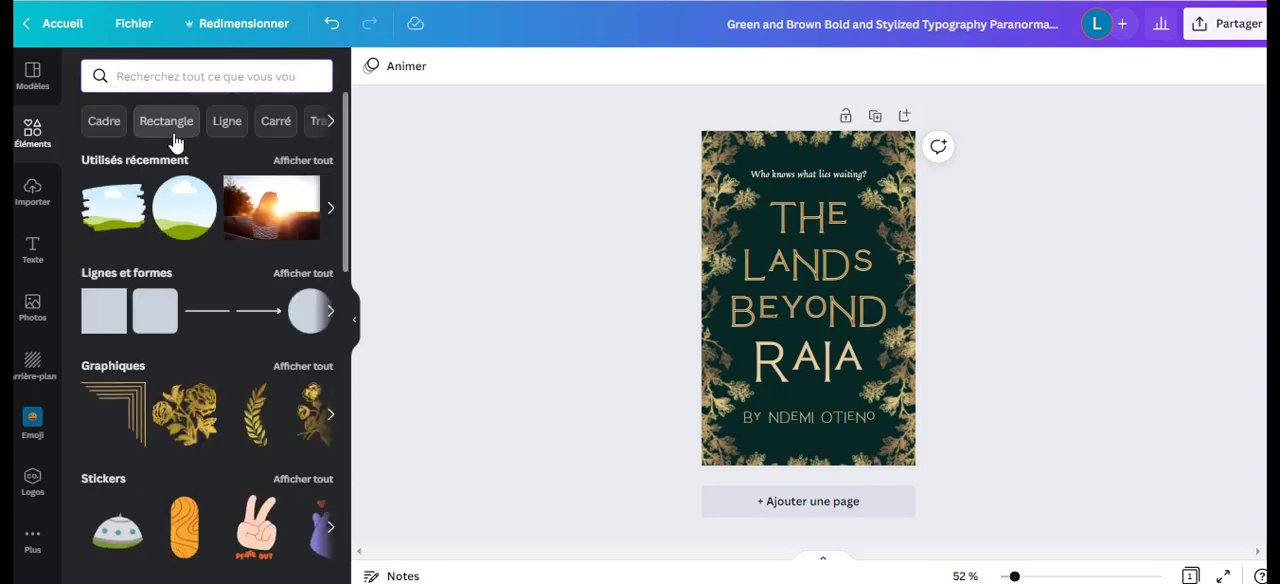
click(224, 121)
scroll(224, 295, down, 6)
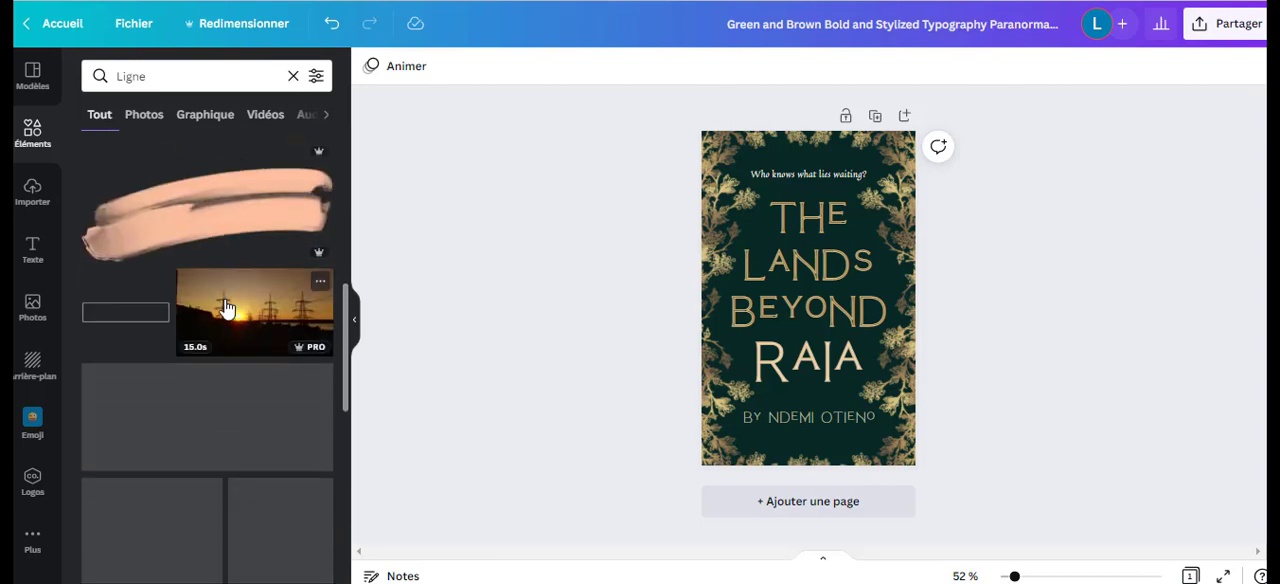
scroll(227, 306, up, 3)
click(215, 341)
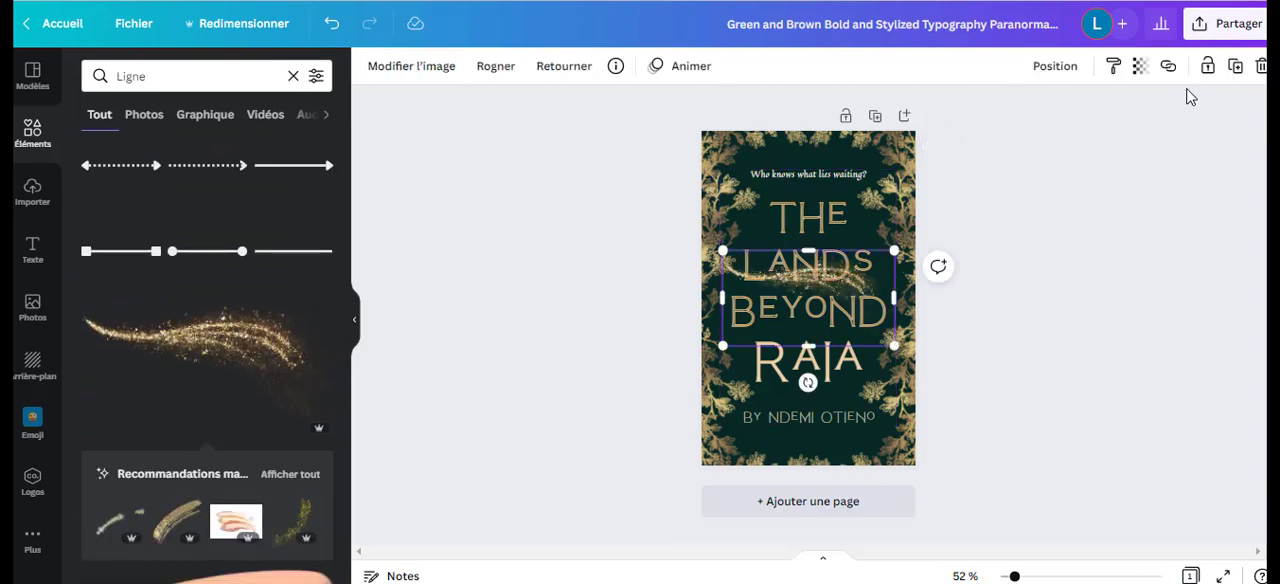
click(1261, 68)
Browse the line elements and refine the element search to "Ligne rouge".
scroll(300, 277, down, 5)
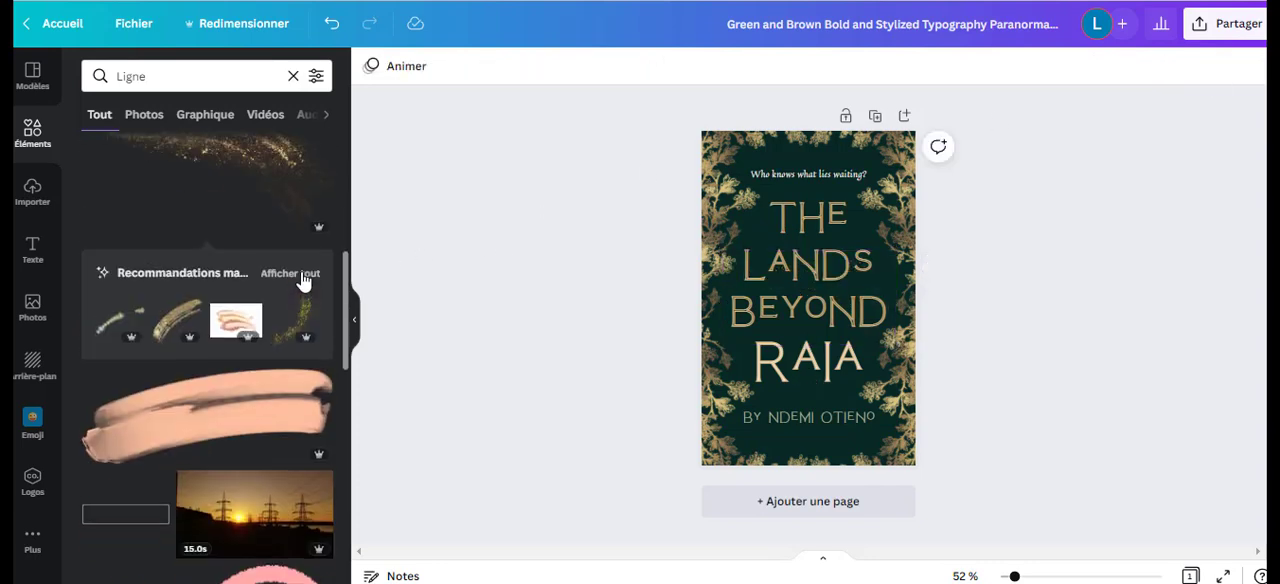
scroll(285, 365, down, 2)
scroll(240, 250, up, 1)
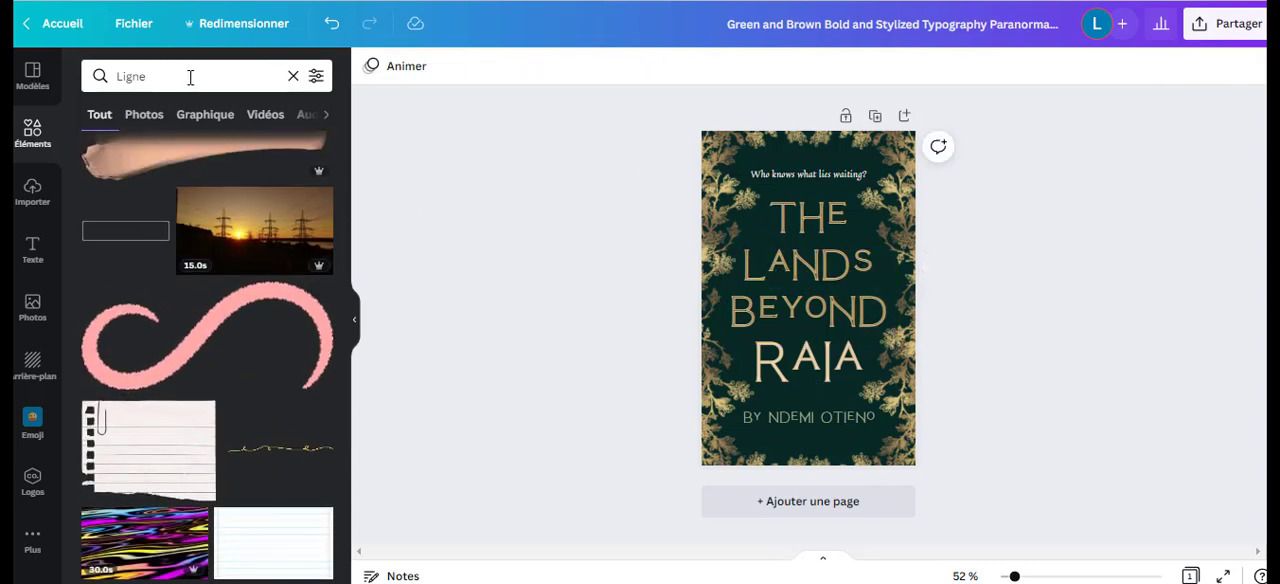
click(181, 80)
text(rouge)
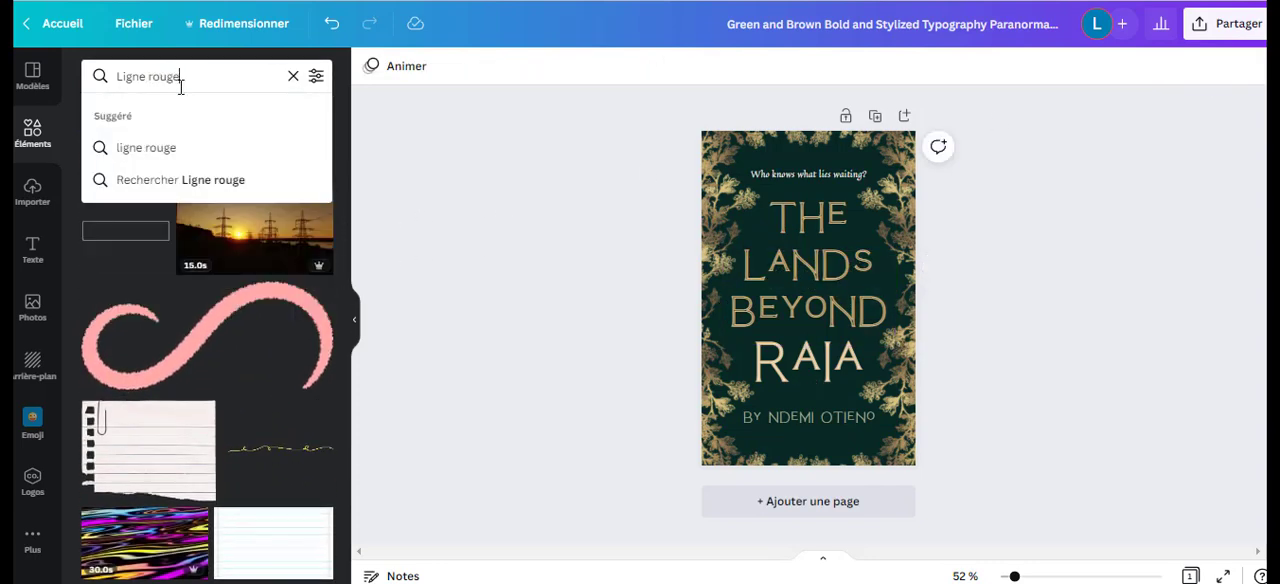
key(Return)
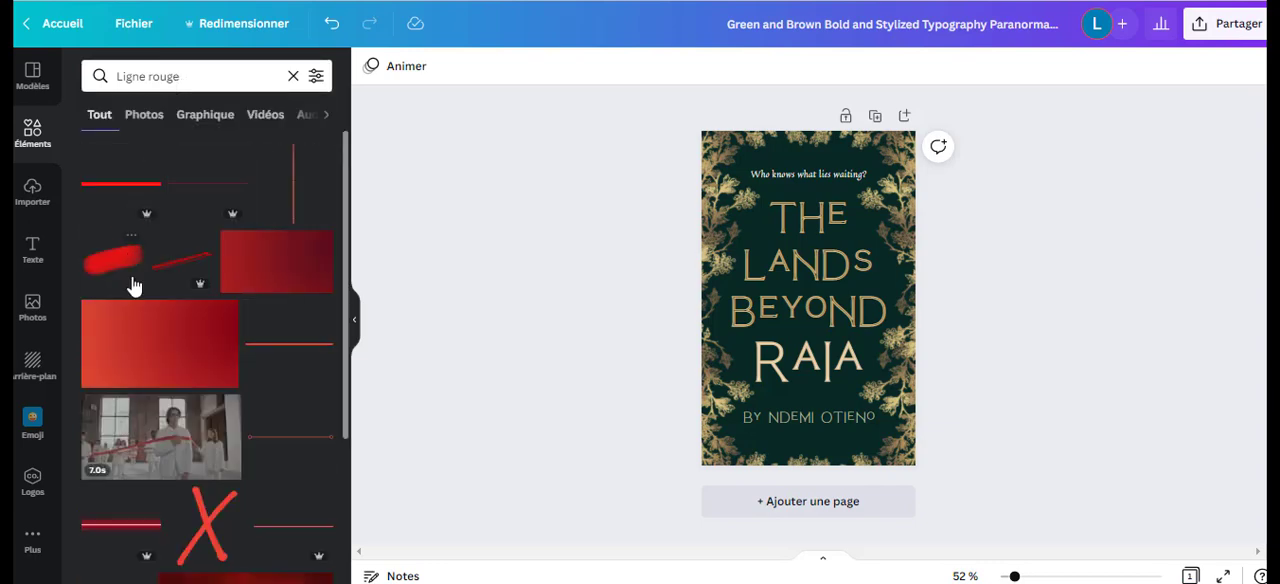
Try a thin red line across the title, shifted slightly down, and delete it from the cover.
scroll(130, 285, down, 4)
scroll(193, 165, up, 4)
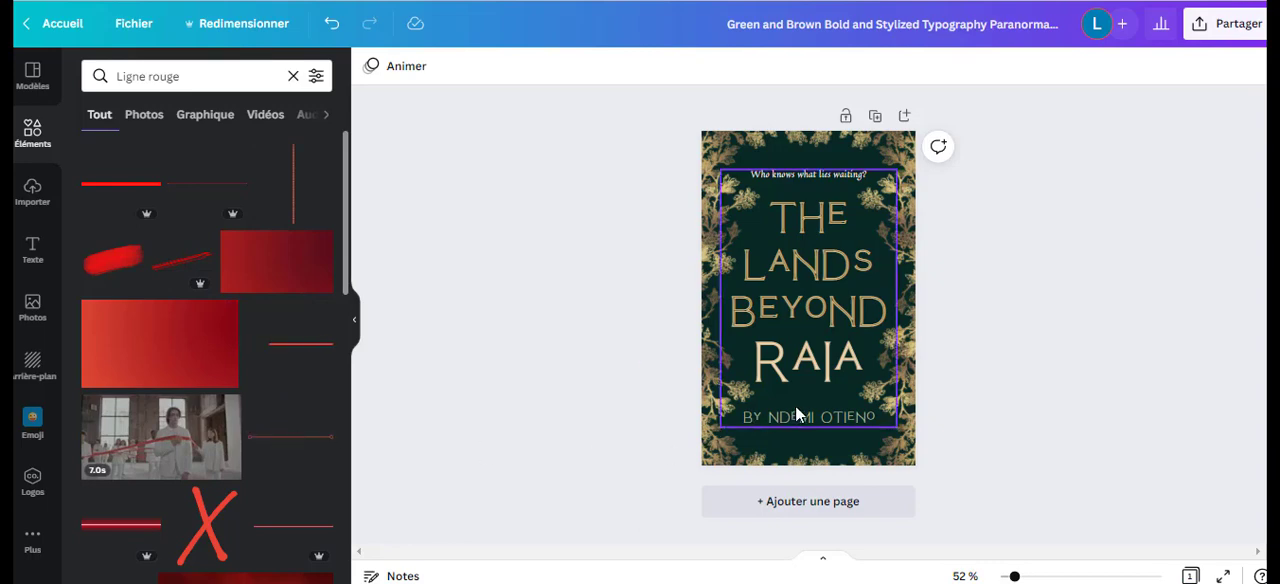
click(295, 448)
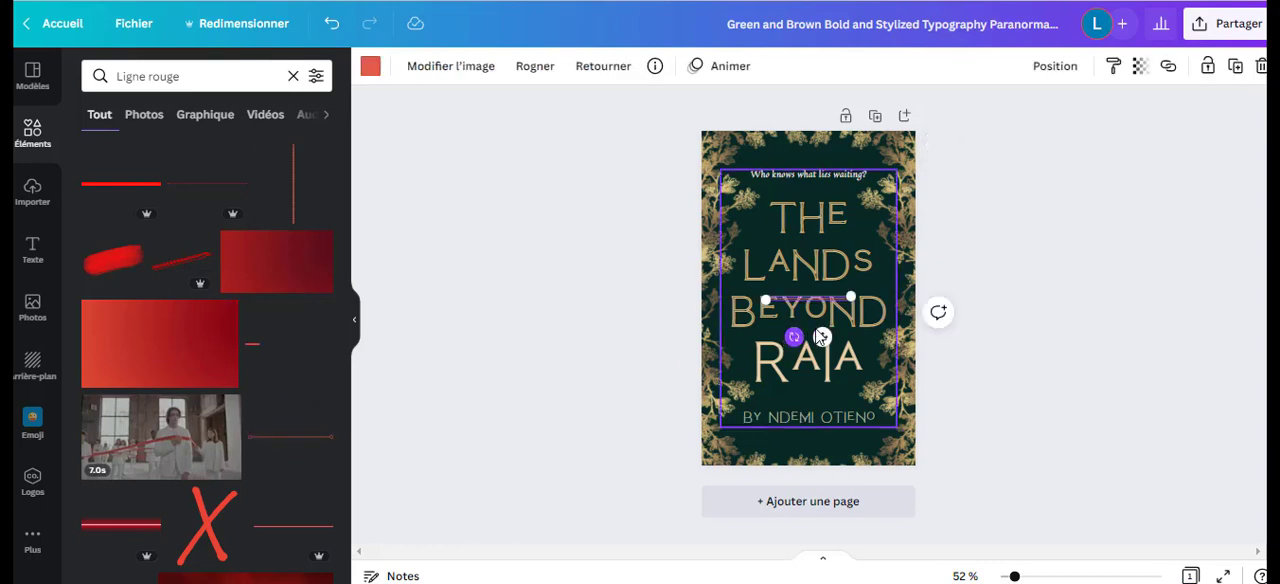
drag(822, 338, 824, 372)
click(1260, 68)
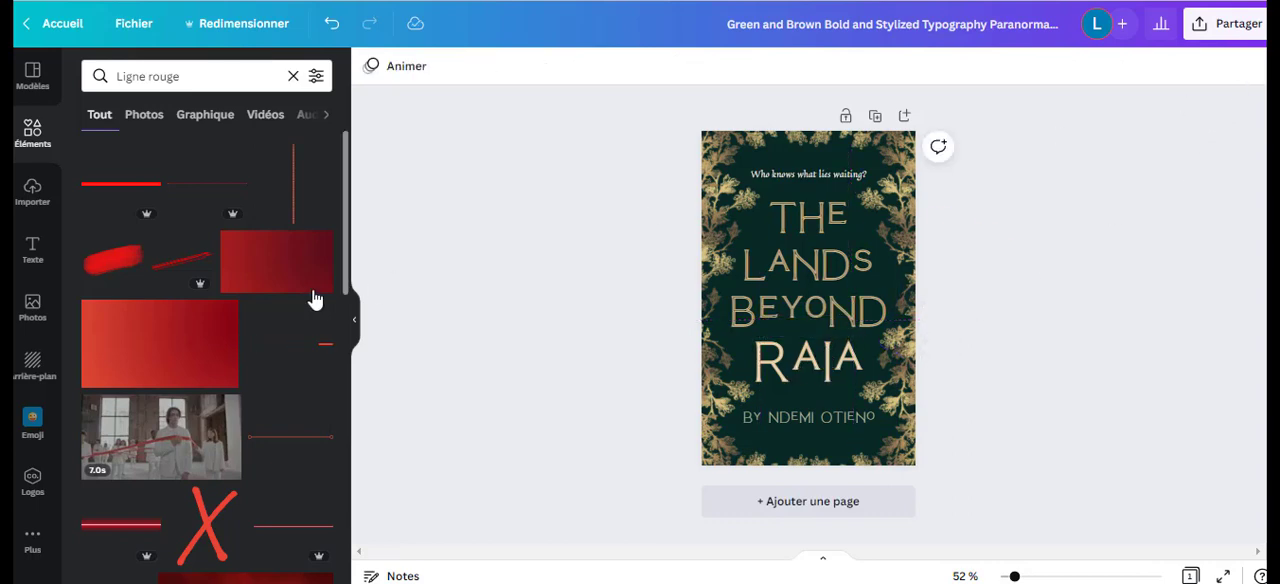
Search the elements for "fleur" and try the colourful flower garland on the cover, undoing its placement.
click(290, 77)
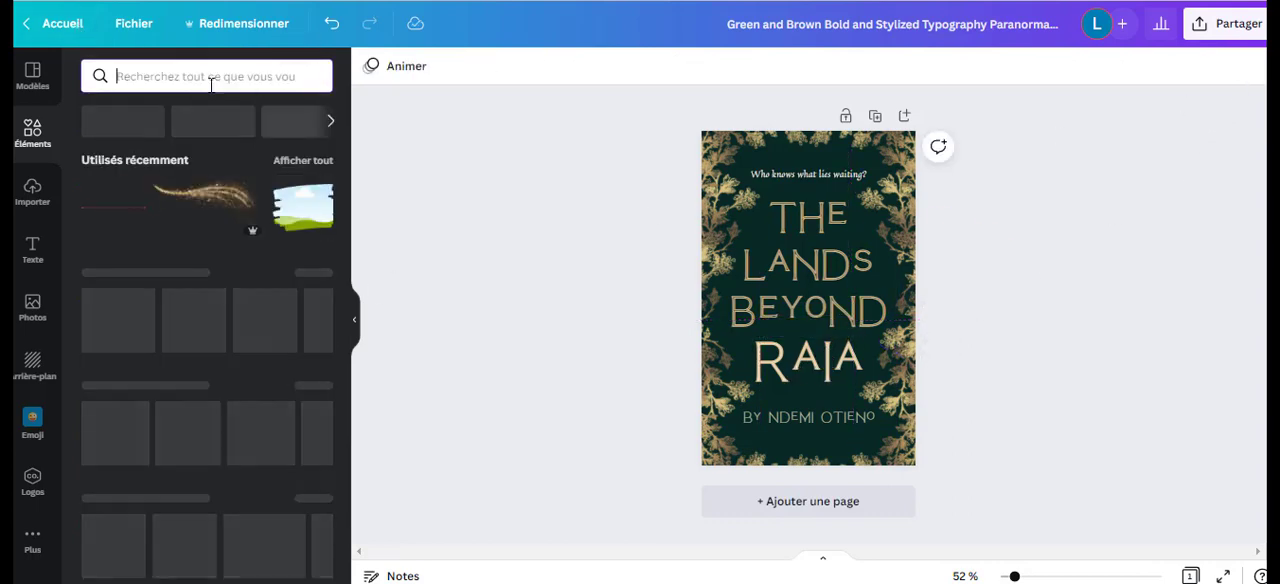
click(194, 63)
text(fleur)
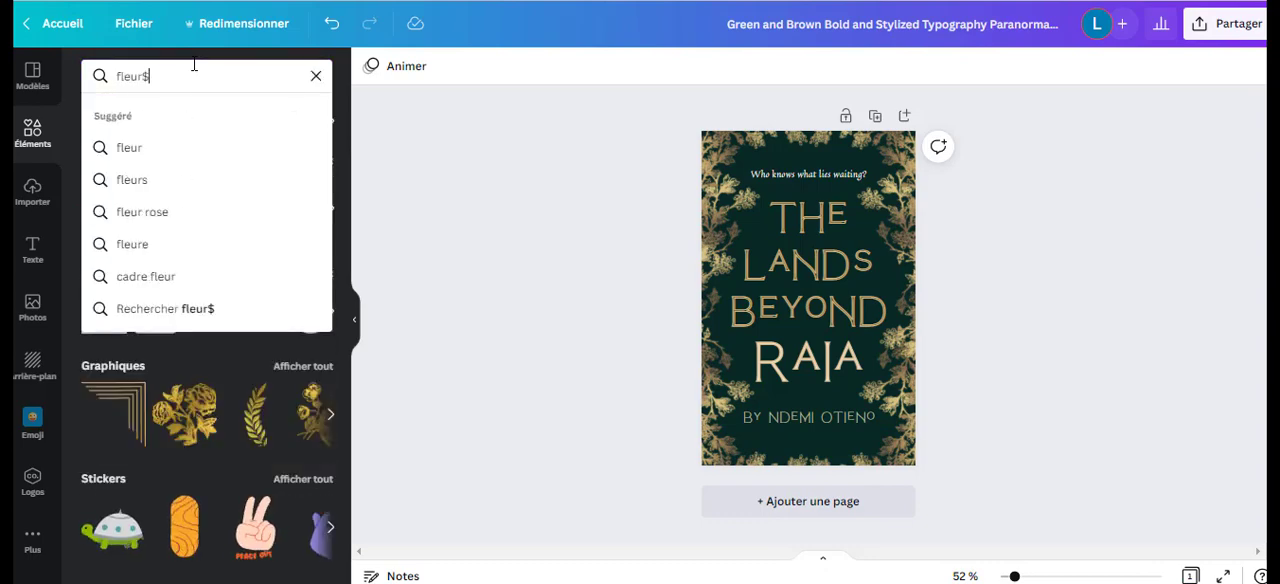
key(Return)
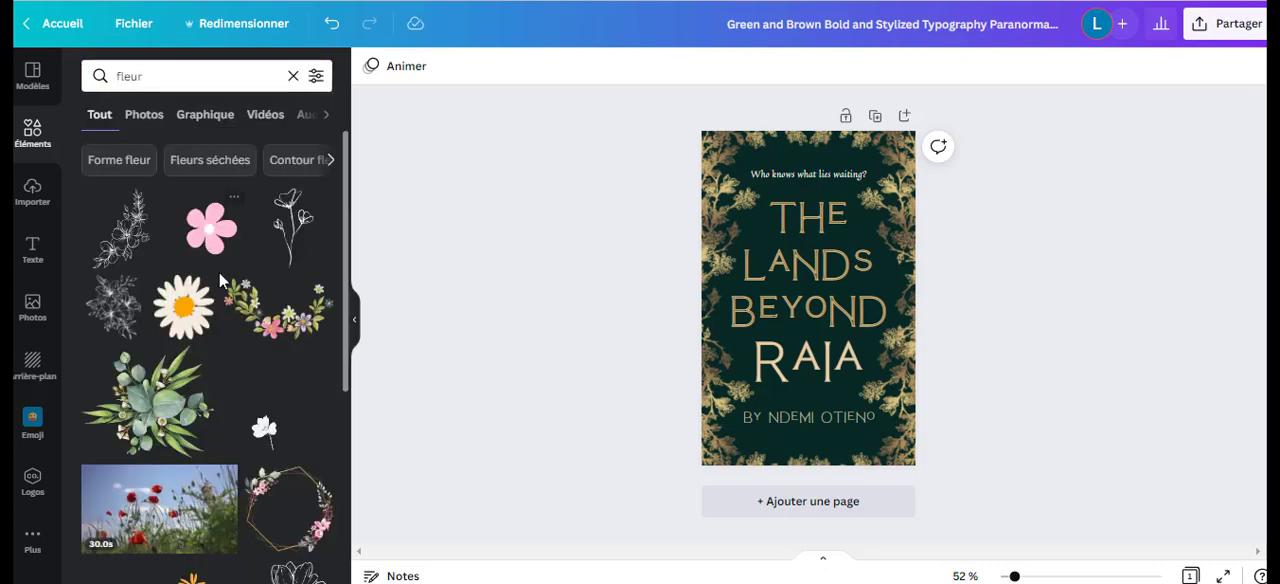
click(278, 308)
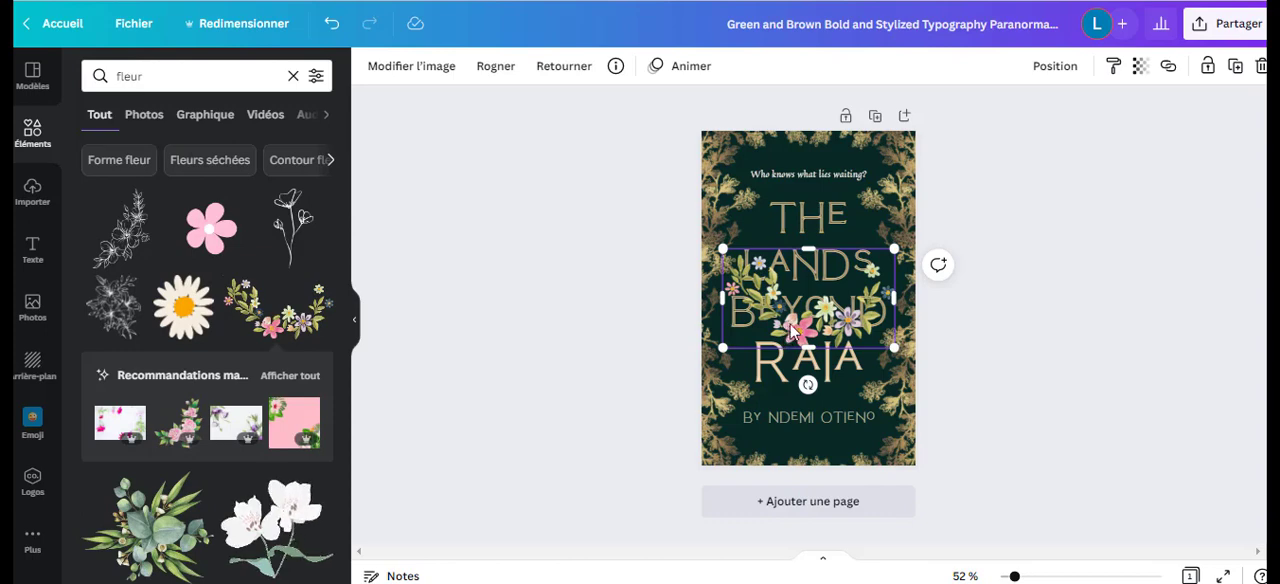
click(331, 23)
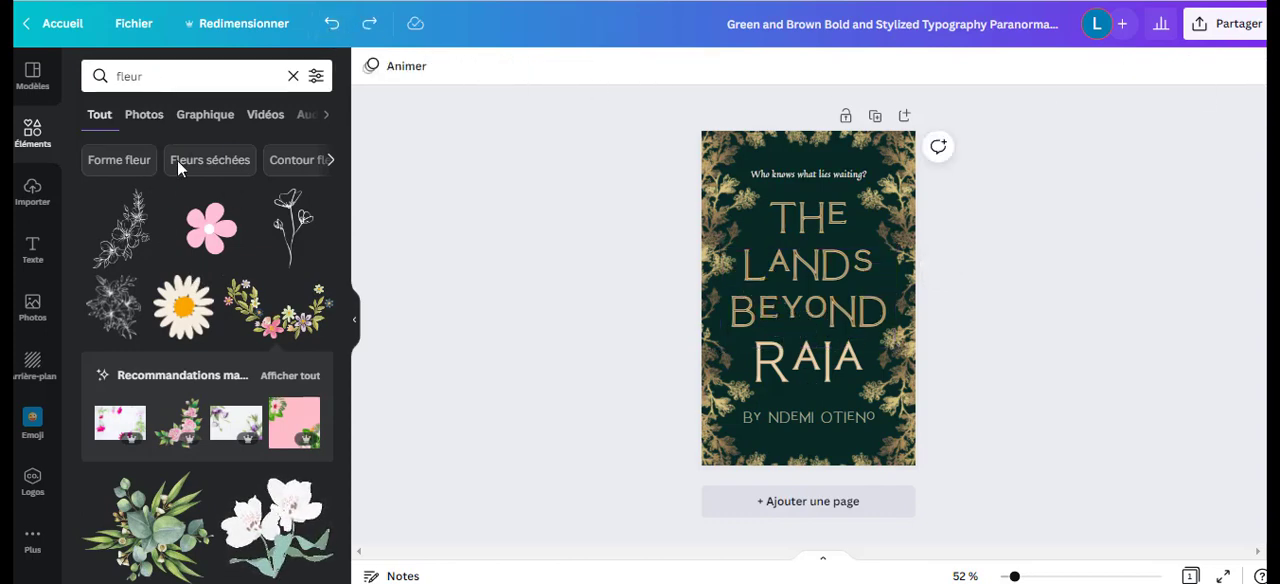
Look through the flower elements, then search the elements for "main" and browse the hand graphics.
scroll(213, 317, down, 5)
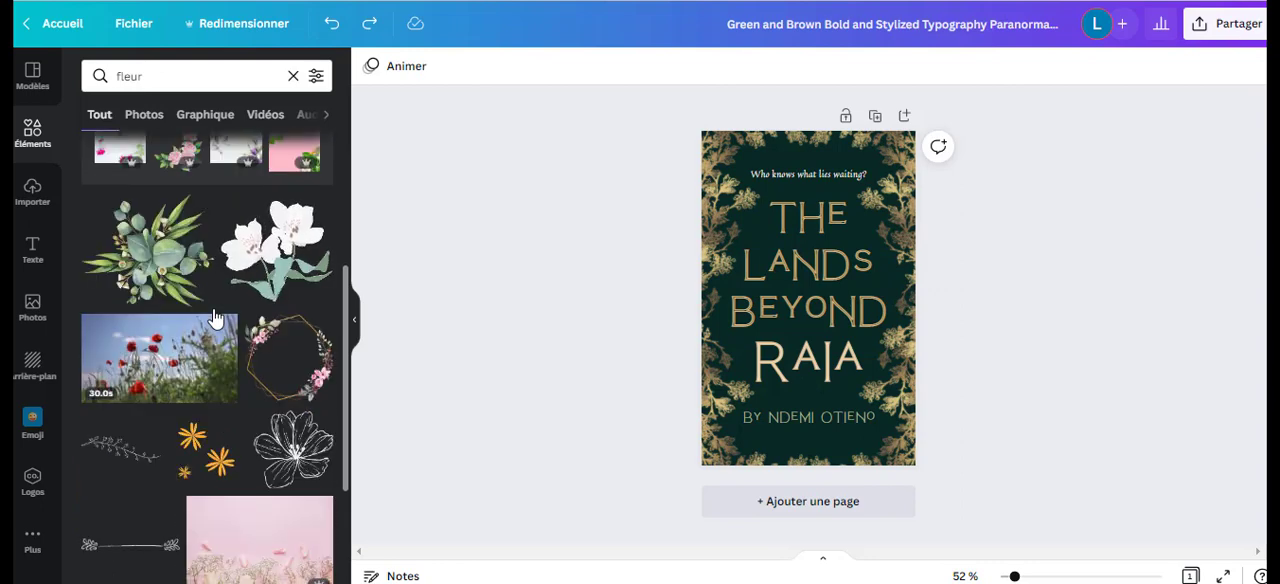
scroll(213, 317, down, 3)
click(169, 76)
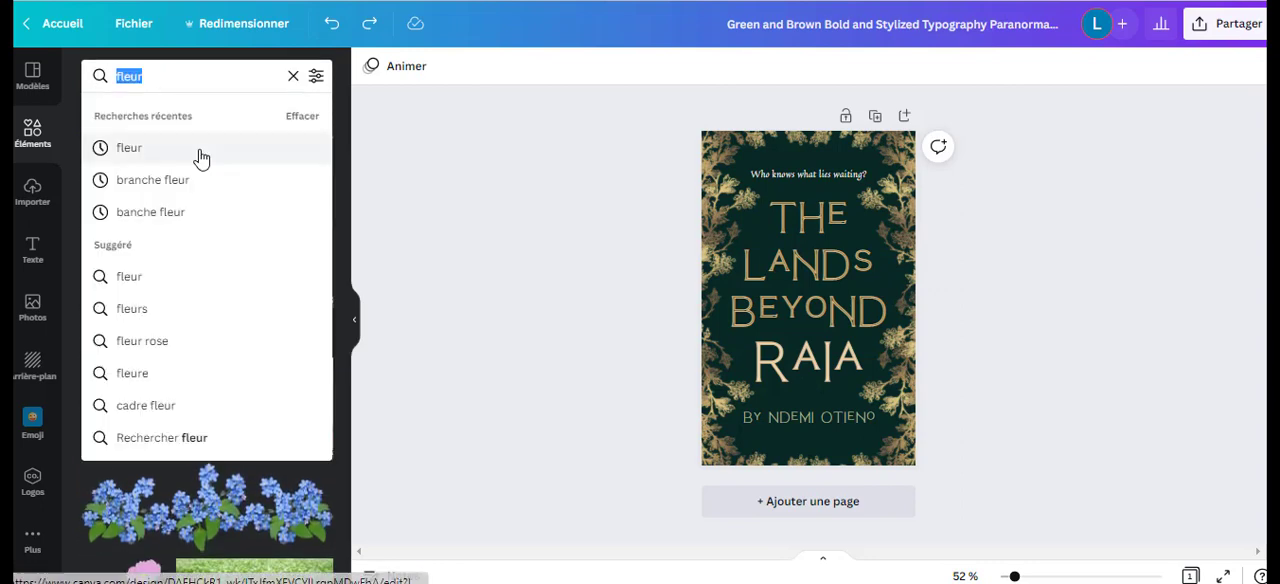
text(main)
key(Return)
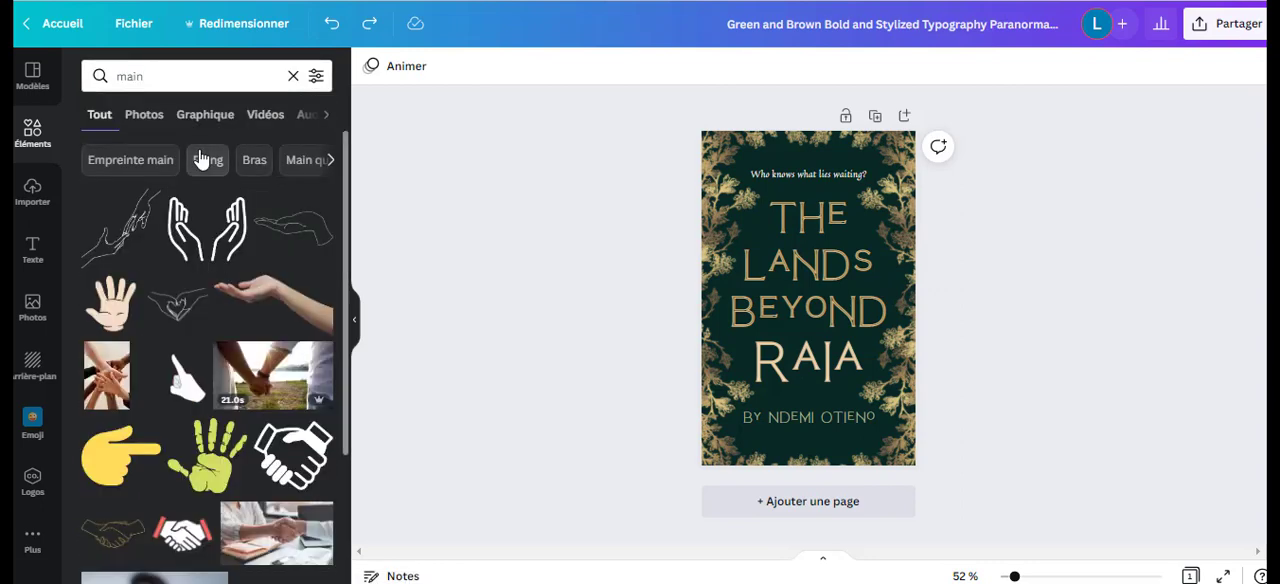
scroll(200, 300, down, 6)
Search the elements for "silhouette femme" and add the line-art woman's face with leafy branches to the cover.
click(103, 67)
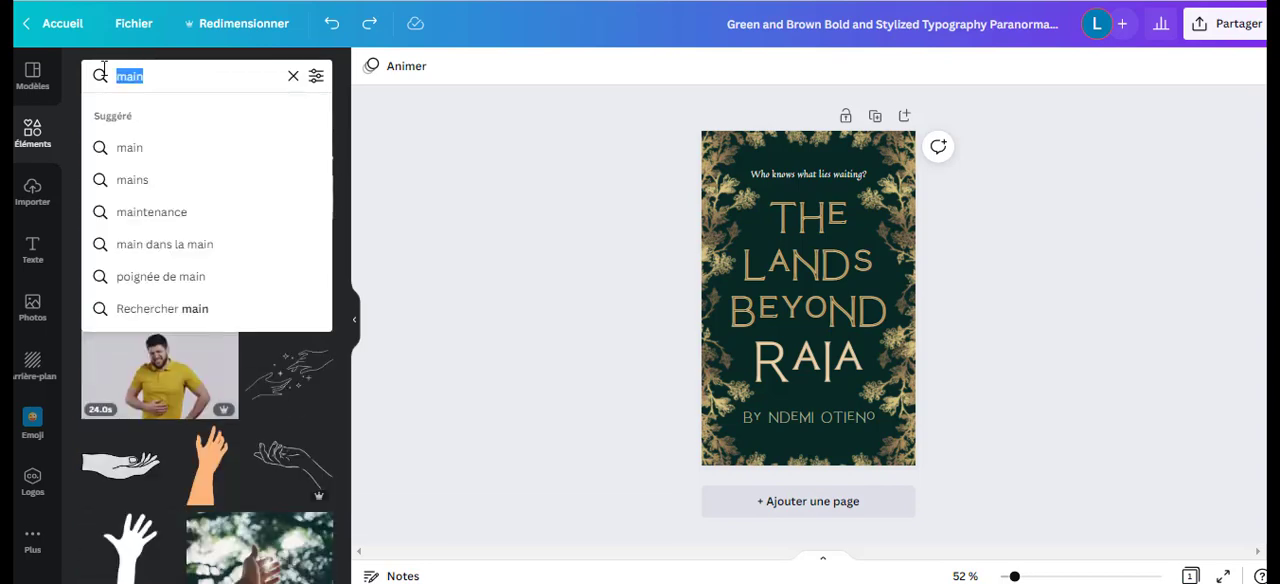
text(silhou)
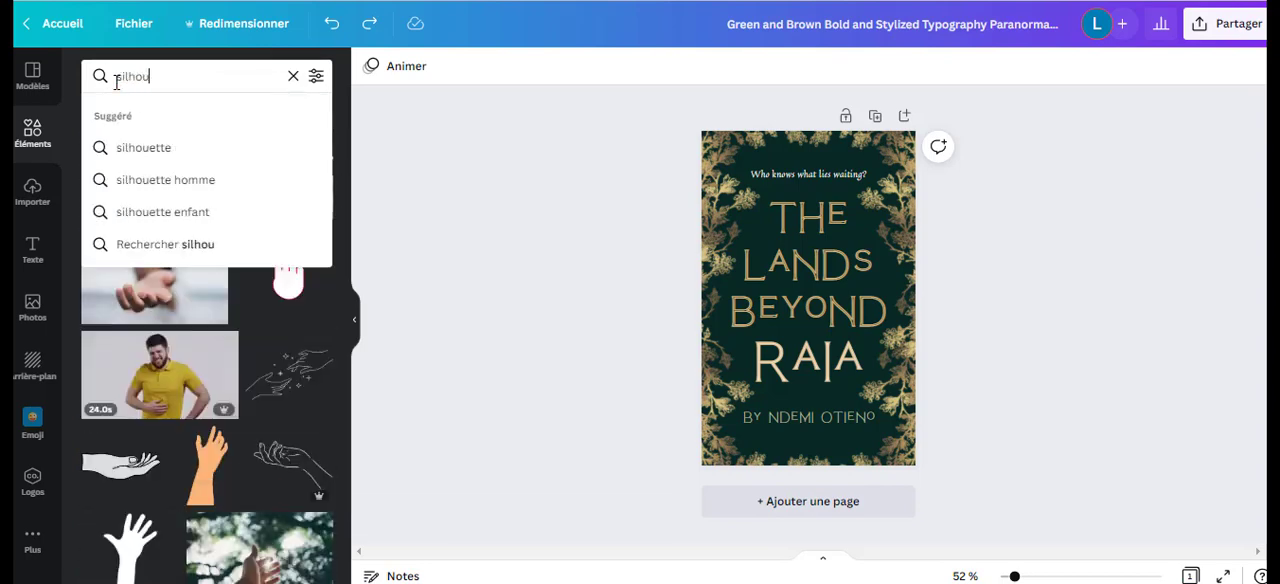
text(ette femme)
key(Return)
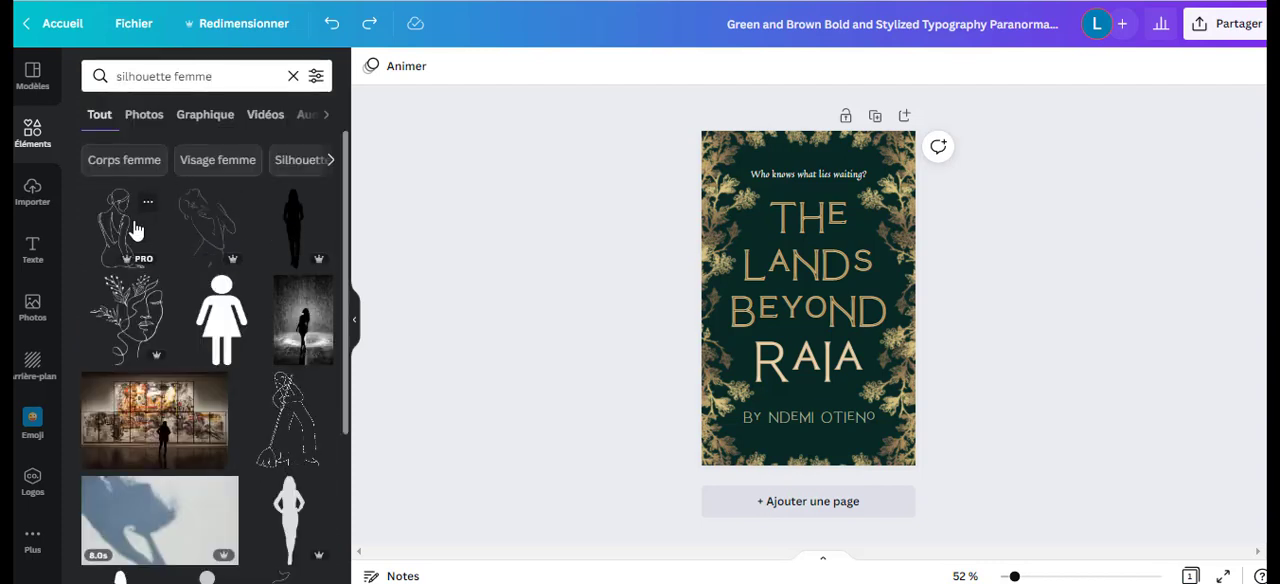
click(133, 322)
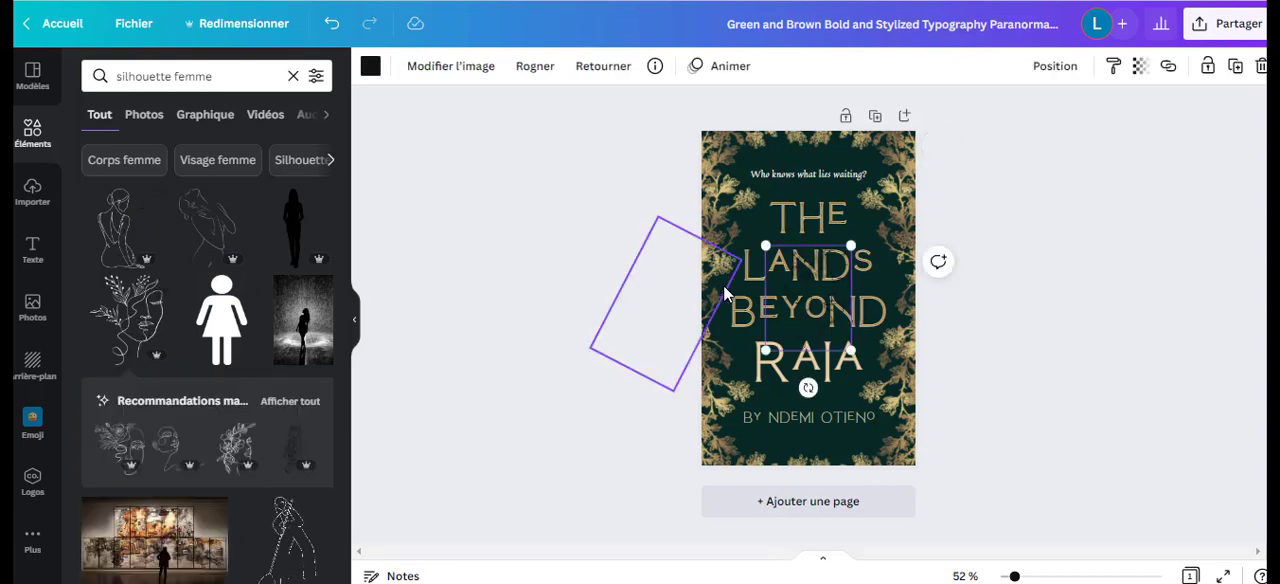
Recolour the line-art face to the document's pale cream and enlarge it over the lower right of the cover title.
click(369, 67)
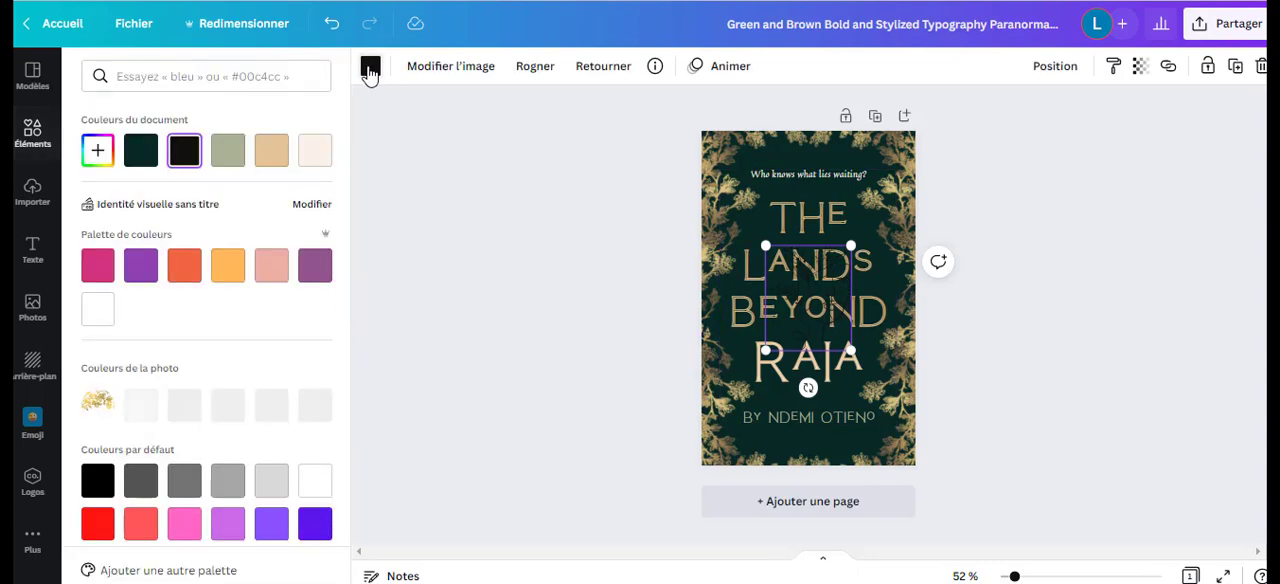
click(313, 158)
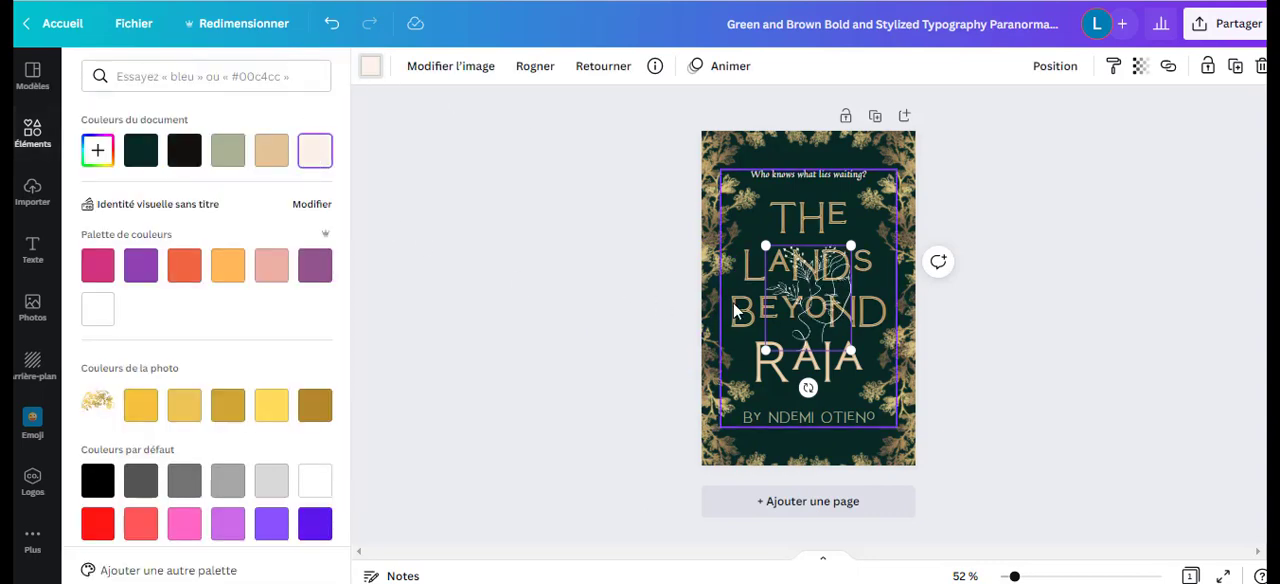
drag(850, 351, 861, 390)
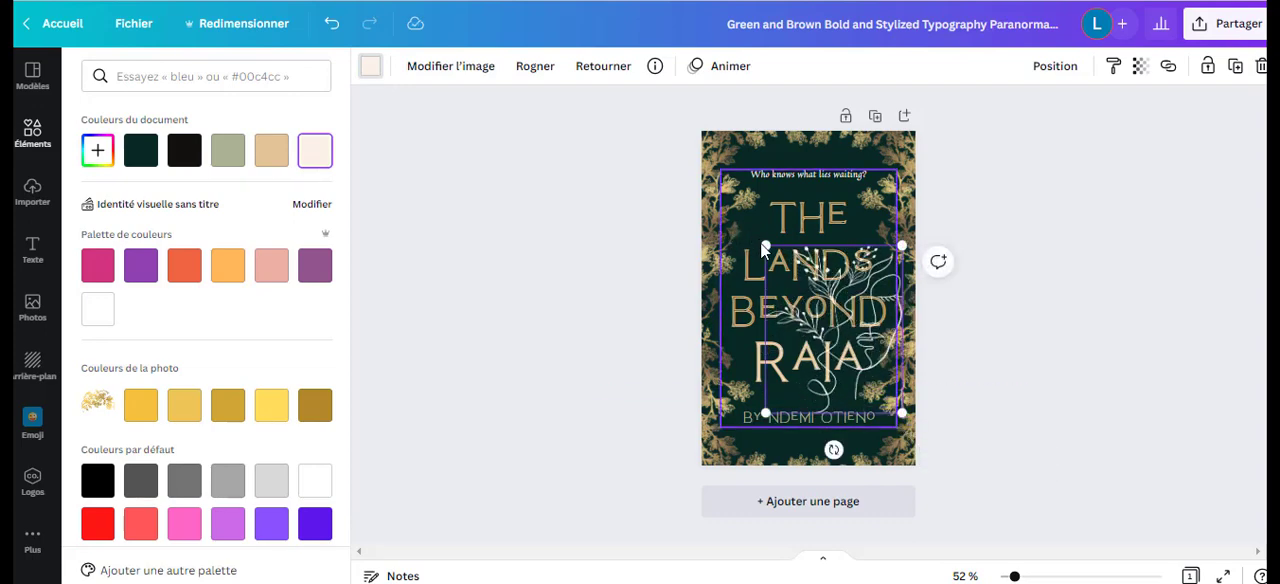
drag(762, 244, 785, 270)
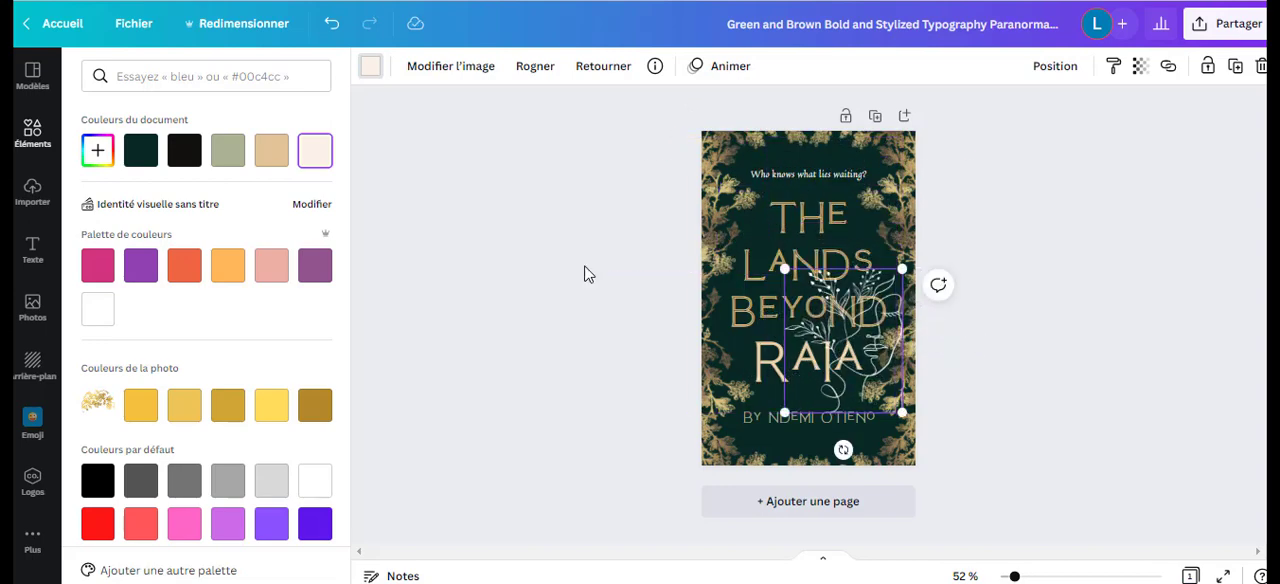
Return to the element categories, show all graphics and view the magic recommendations.
click(31, 135)
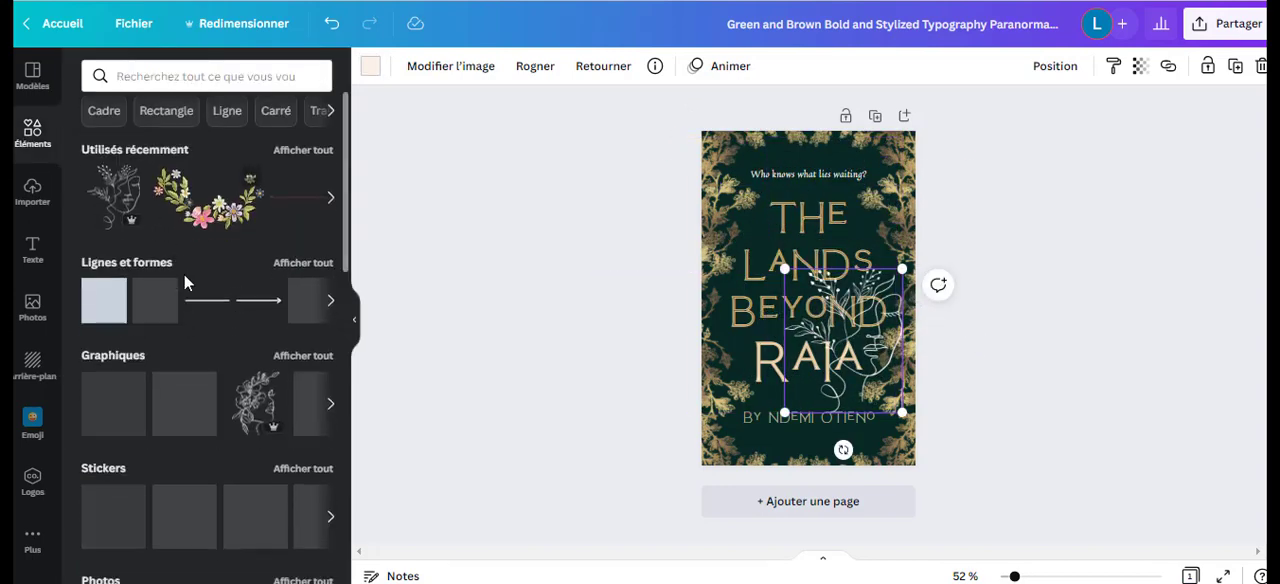
scroll(184, 274, down, 3)
scroll(186, 266, up, 1)
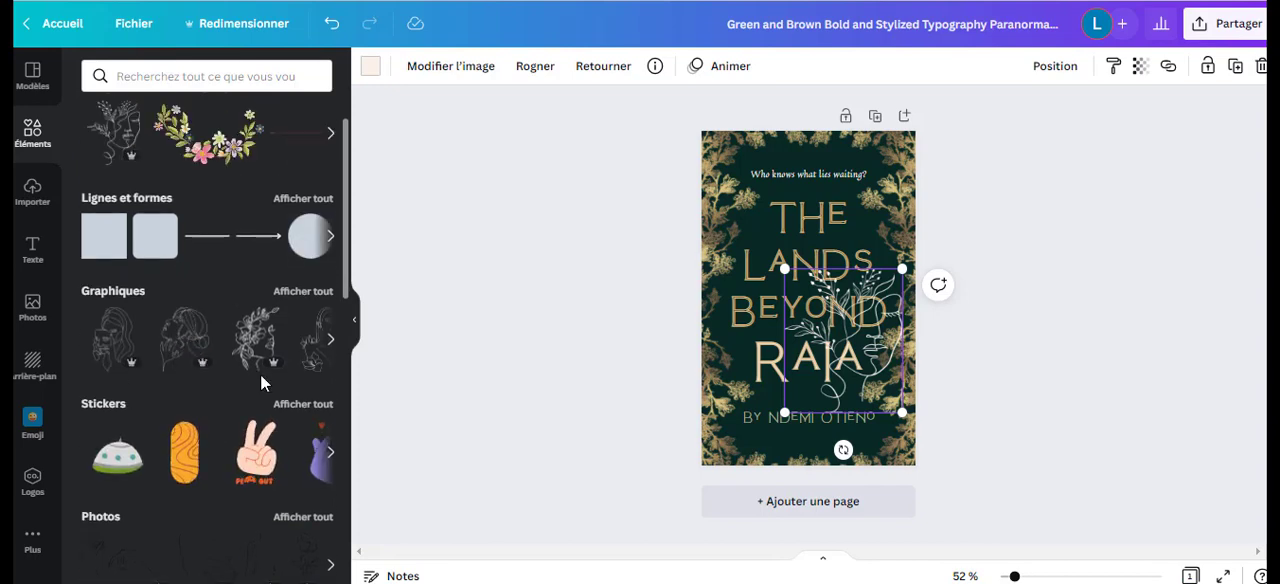
click(318, 294)
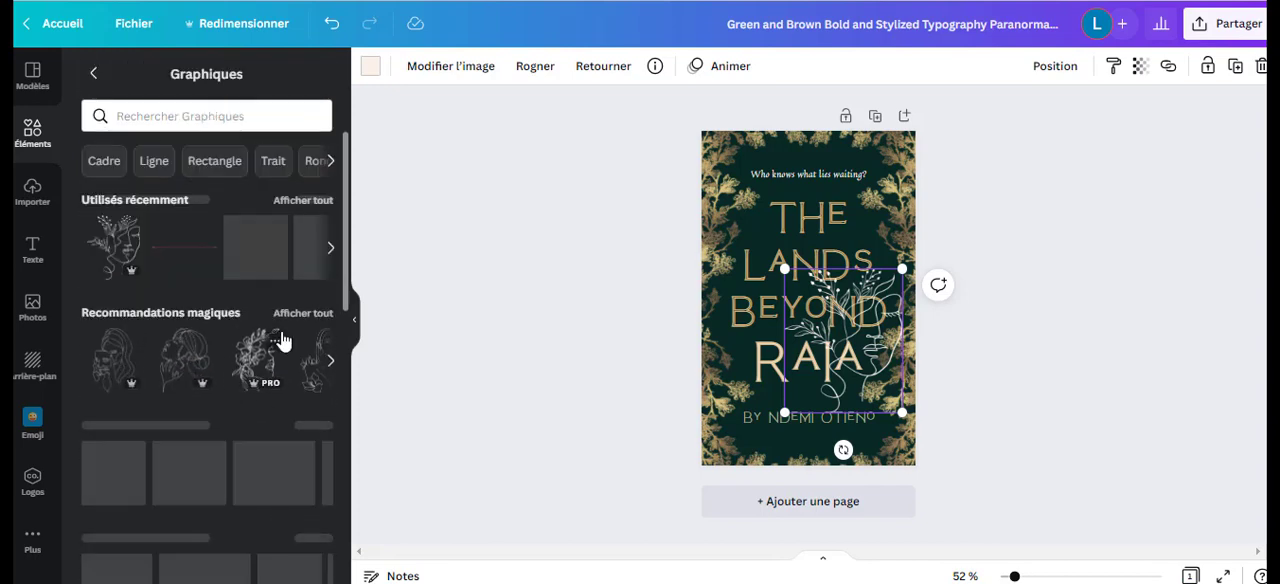
scroll(280, 340, down, 2)
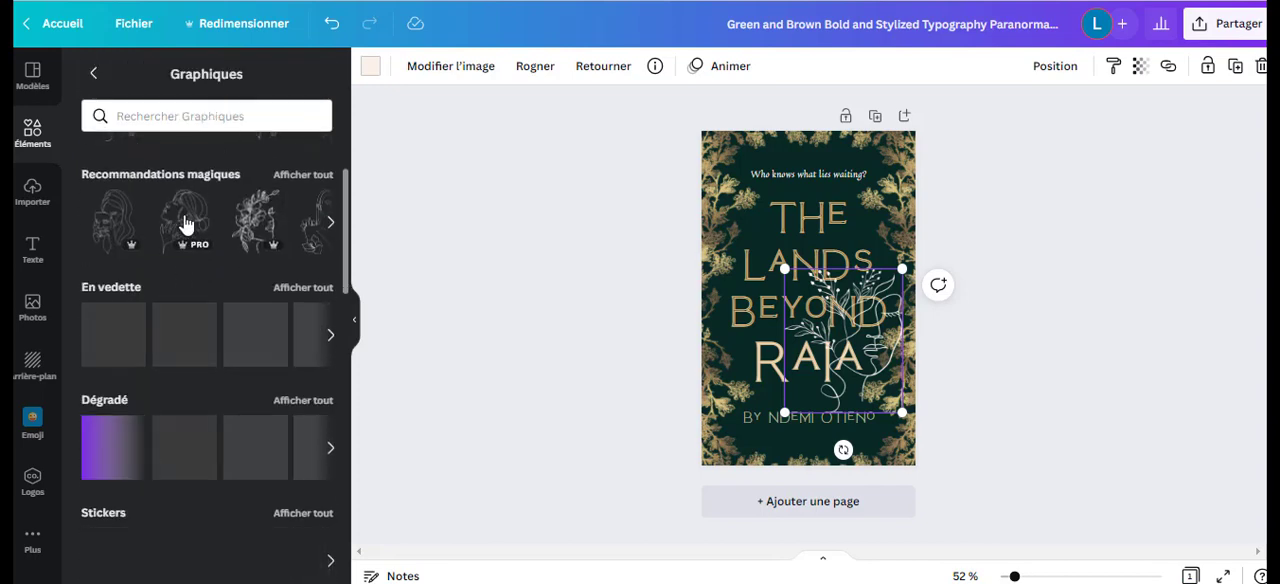
Try the recommended floral woman's face in pale cream at the cover's upper left, deleting it again.
click(256, 224)
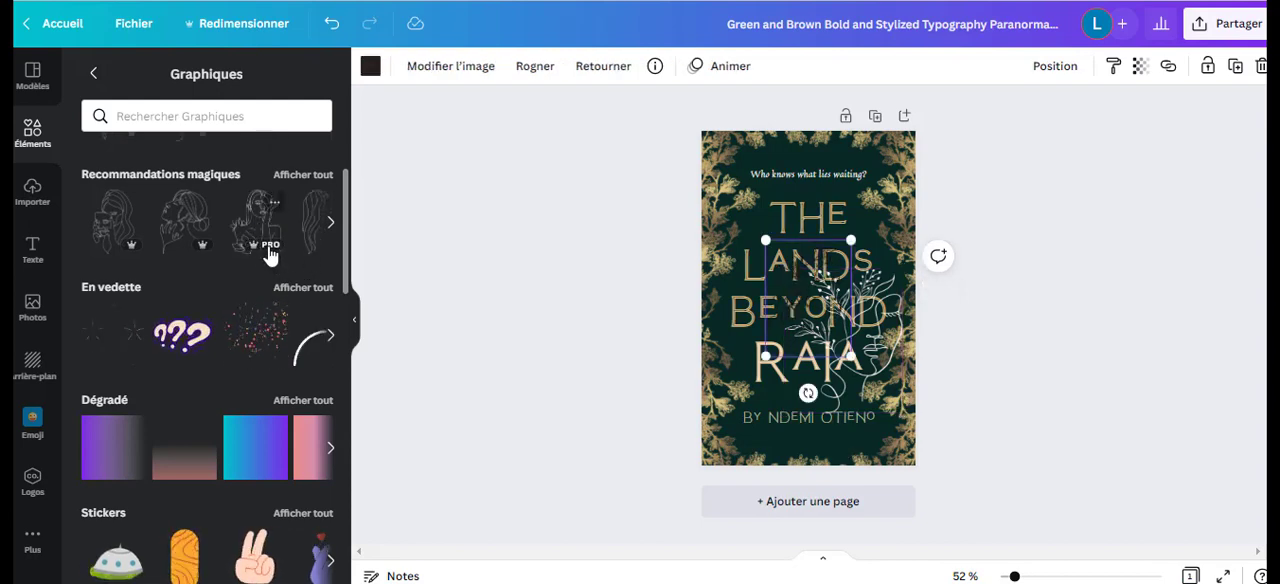
drag(760, 263, 736, 155)
click(370, 65)
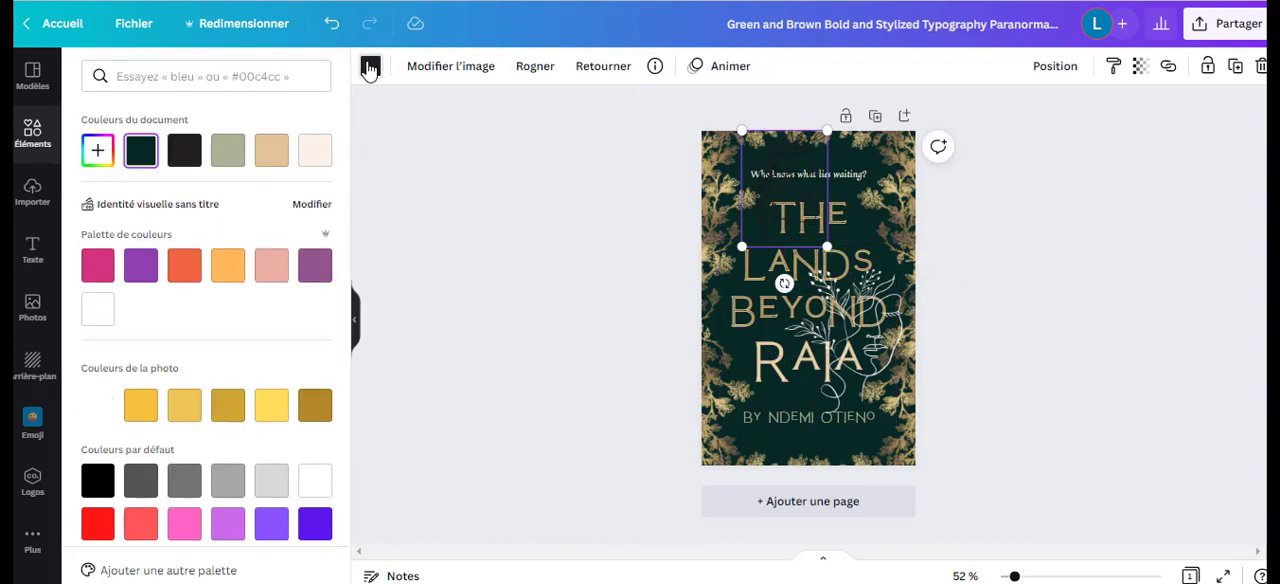
click(316, 163)
drag(779, 205, 764, 221)
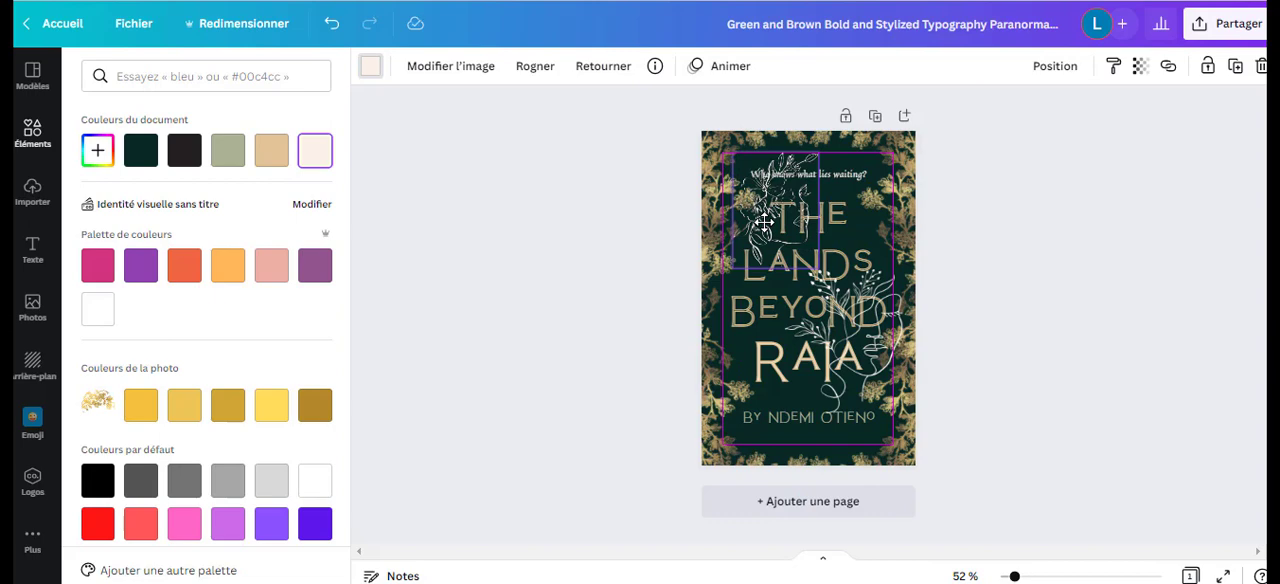
click(1259, 68)
Look through the graphics categories and search the graphics for "jaune".
scroll(200, 300, down, 3)
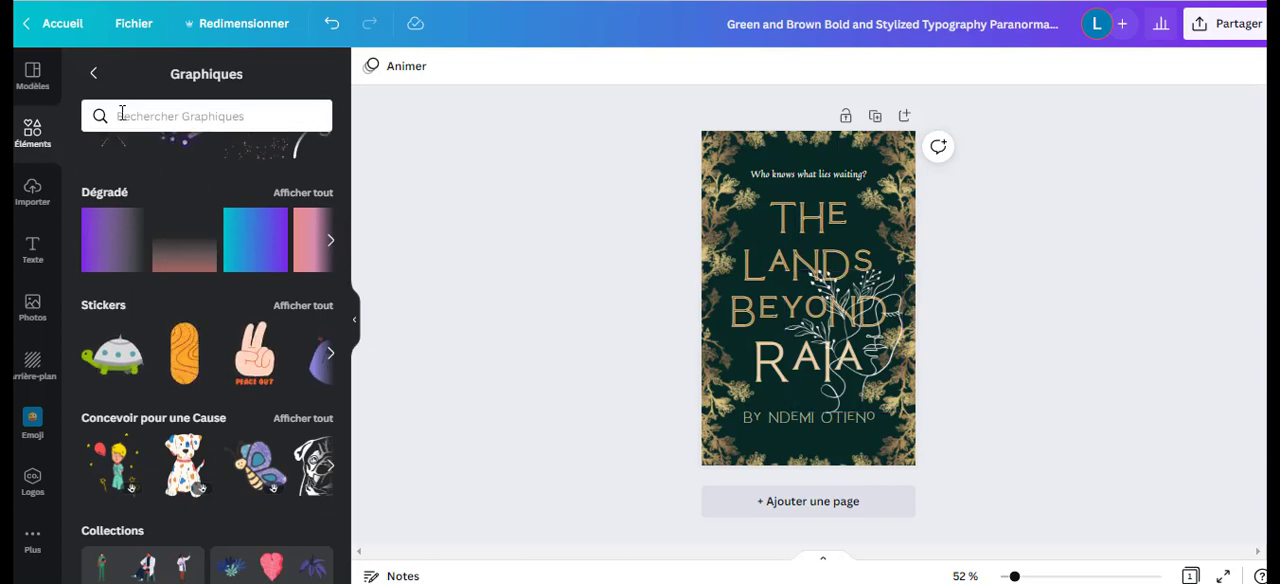
scroll(157, 194, down, 3)
scroll(165, 170, up, 2)
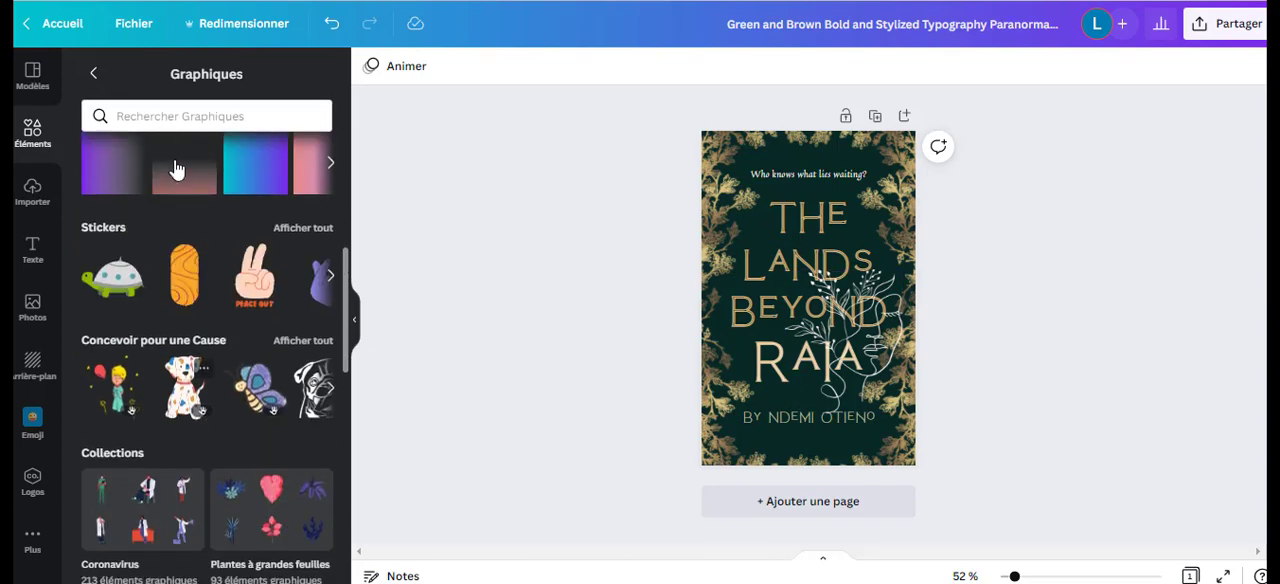
click(179, 118)
text(jaune)
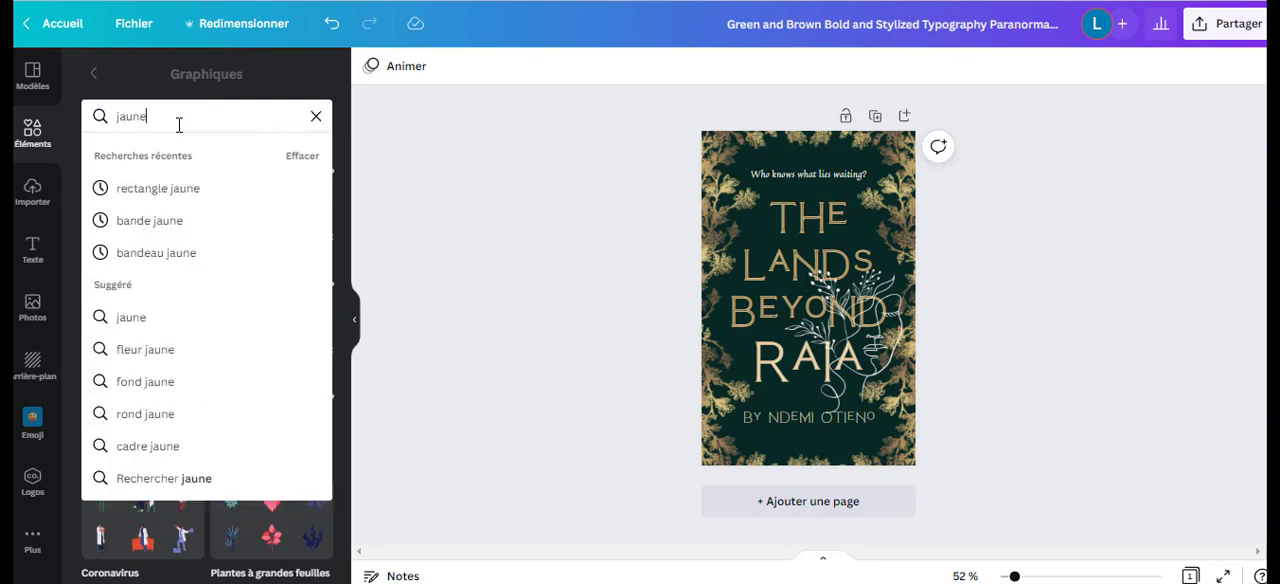
key(Return)
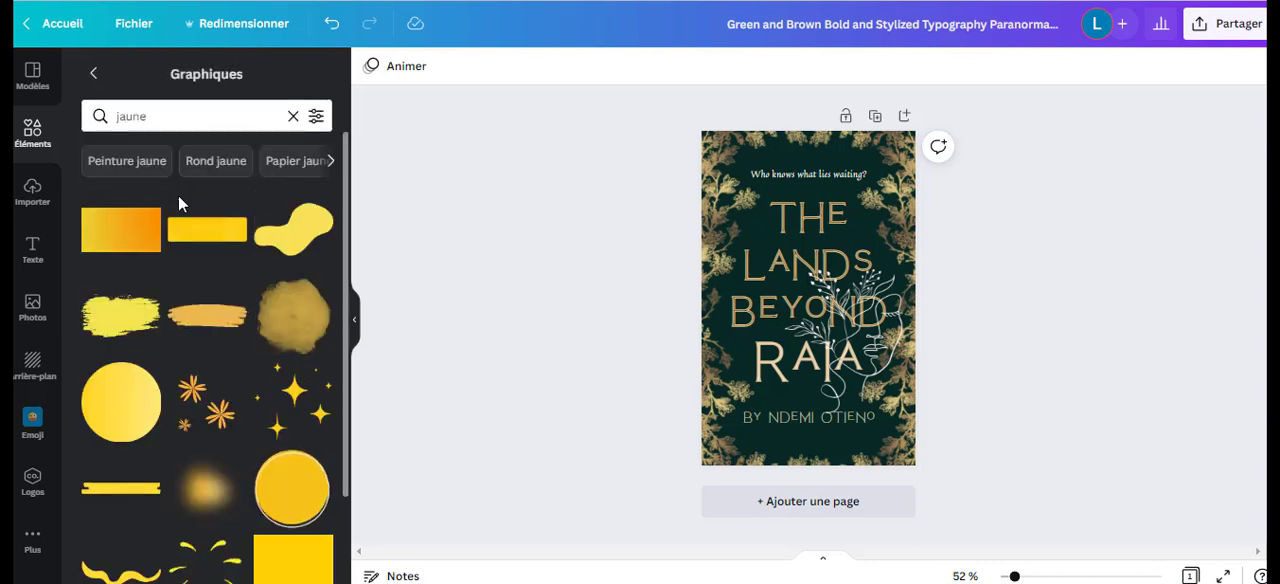
Browse the yellow graphics and clear the graphics search.
scroll(183, 260, down, 1)
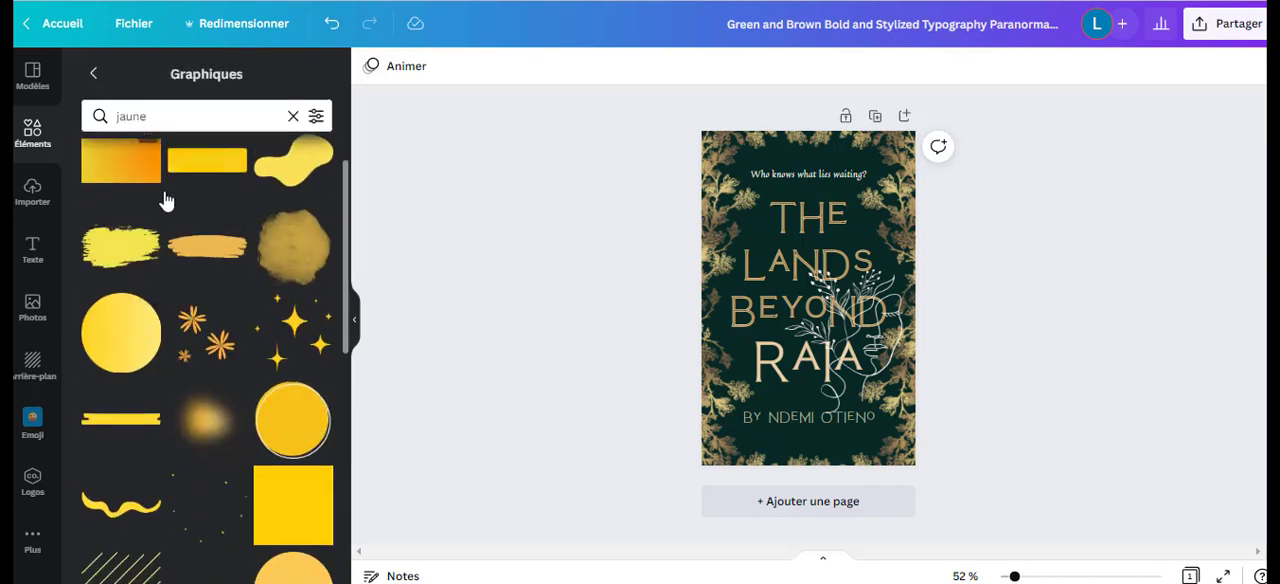
scroll(237, 337, down, 4)
scroll(275, 372, down, 3)
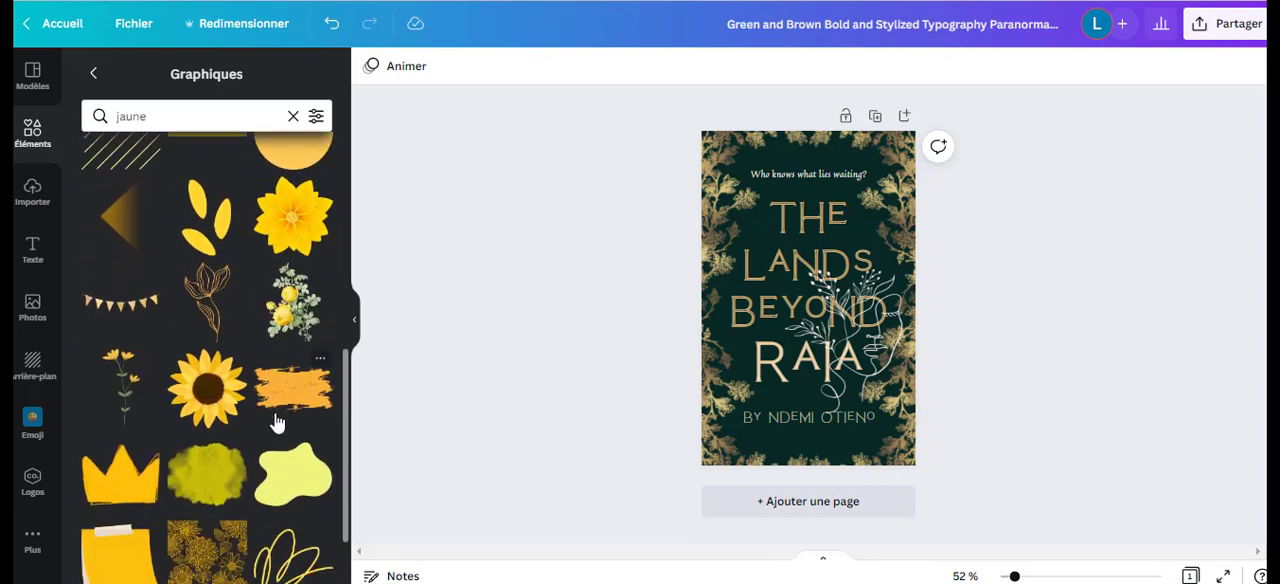
scroll(262, 486, down, 3)
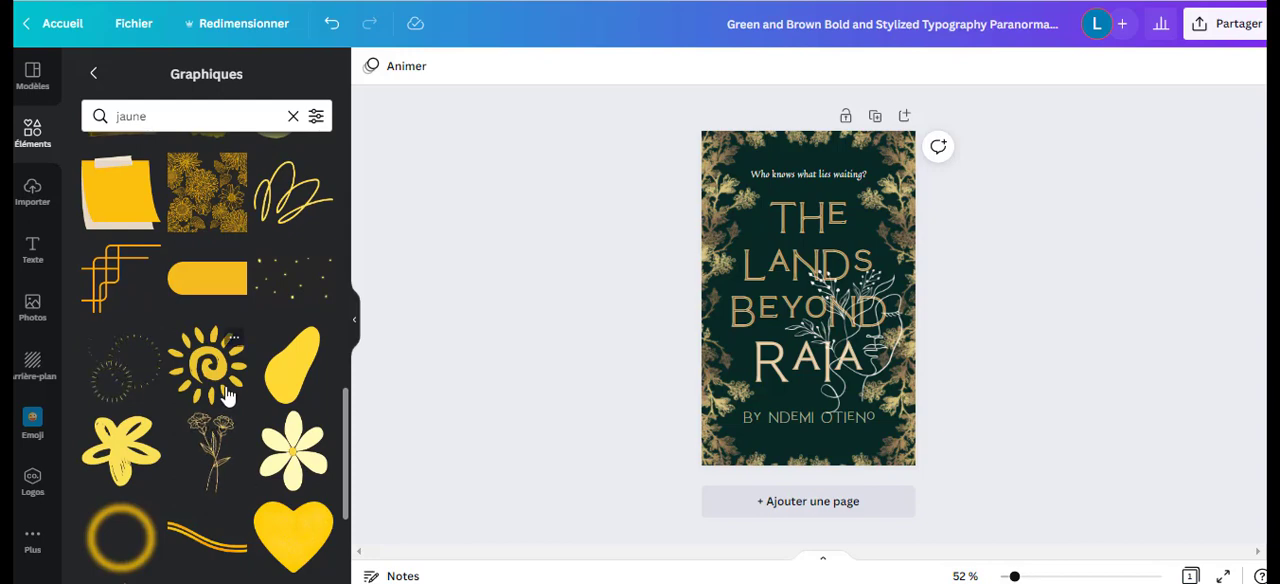
scroll(228, 395, down, 2)
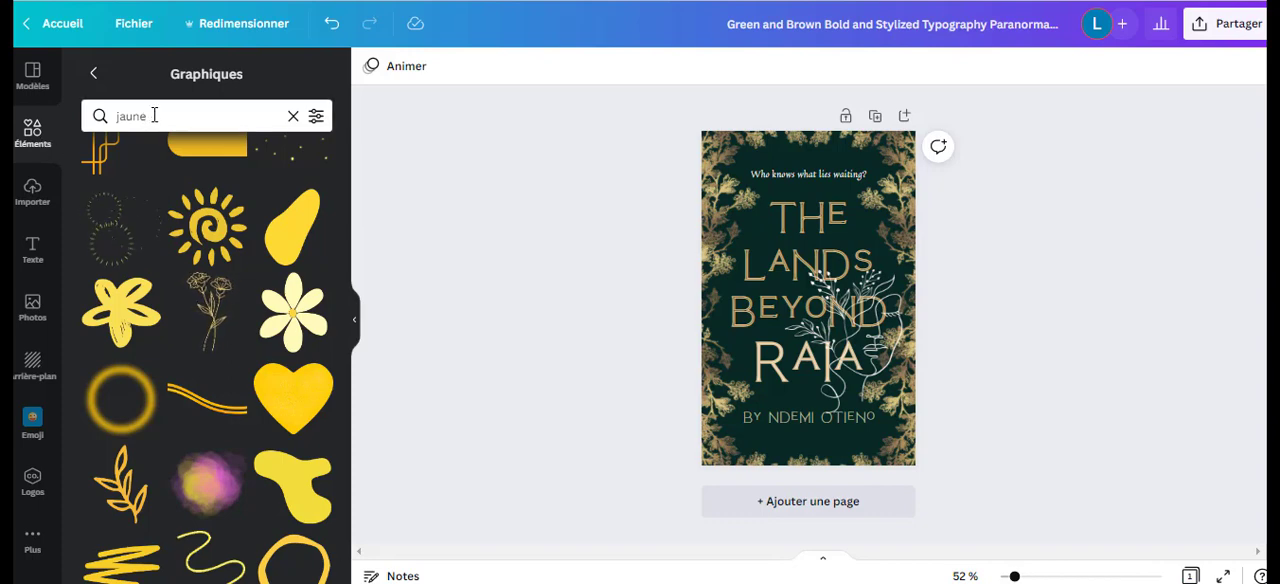
scroll(196, 191, down, 3)
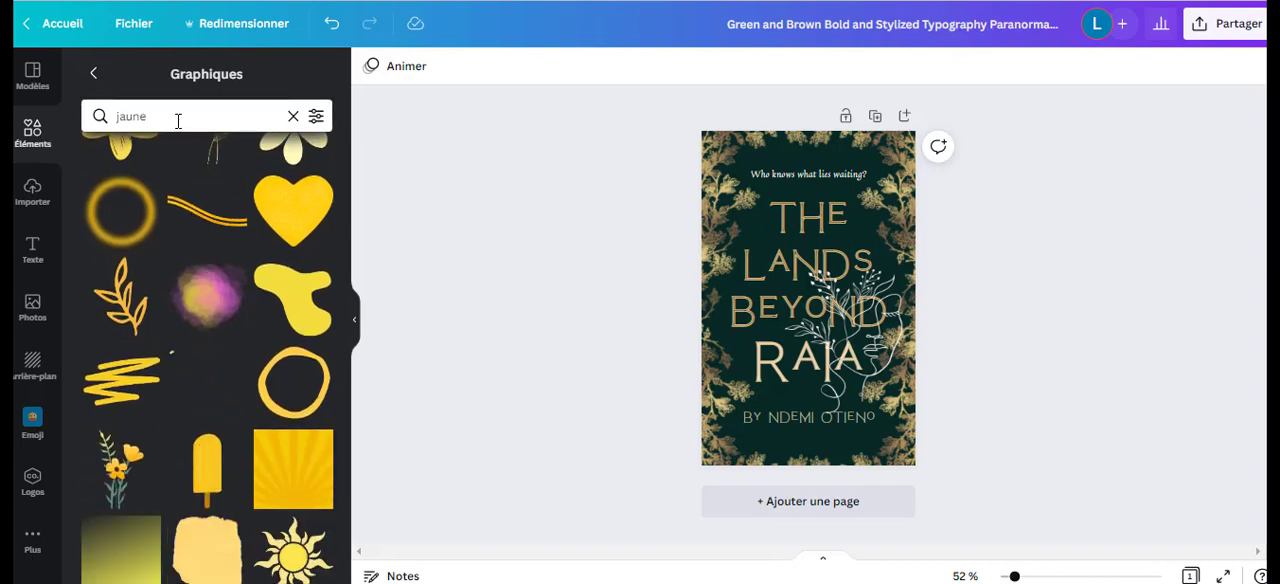
drag(177, 118, 126, 121)
key(BackSpace)
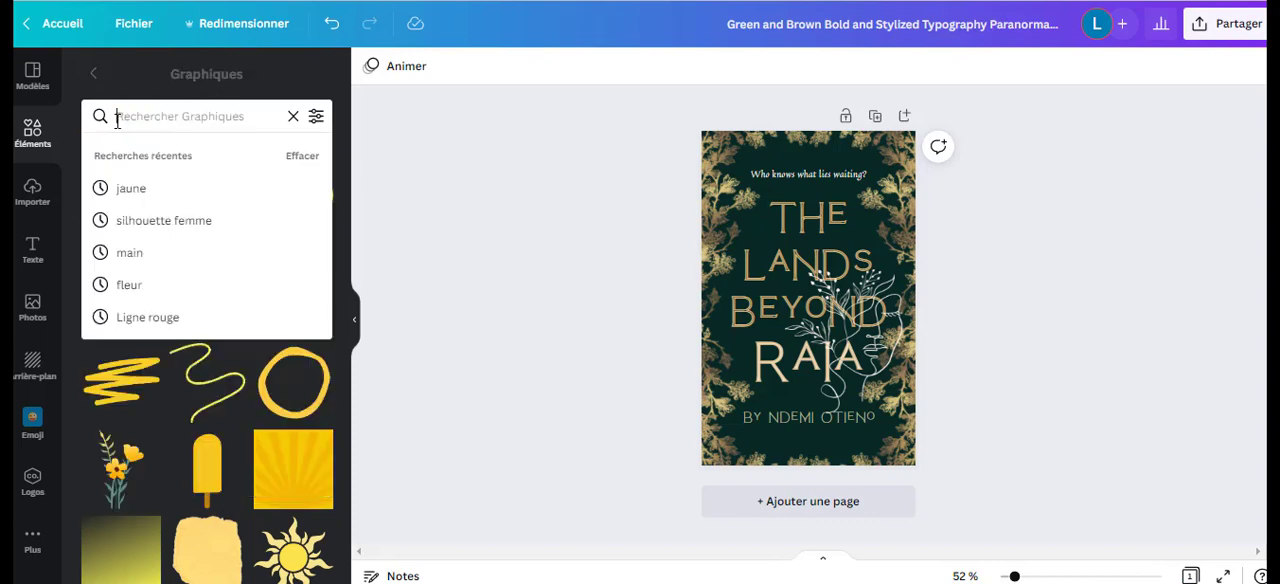
click(294, 118)
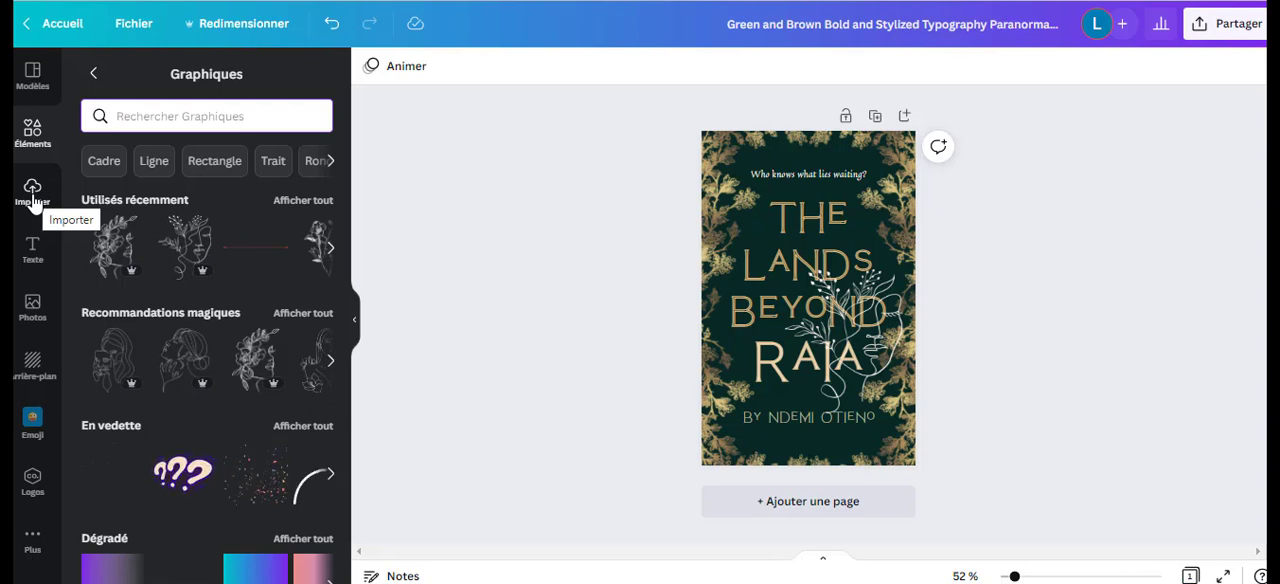
Show the uploaded media, view the file chooser for importing and cancel it, and browse the uploaded images.
click(33, 196)
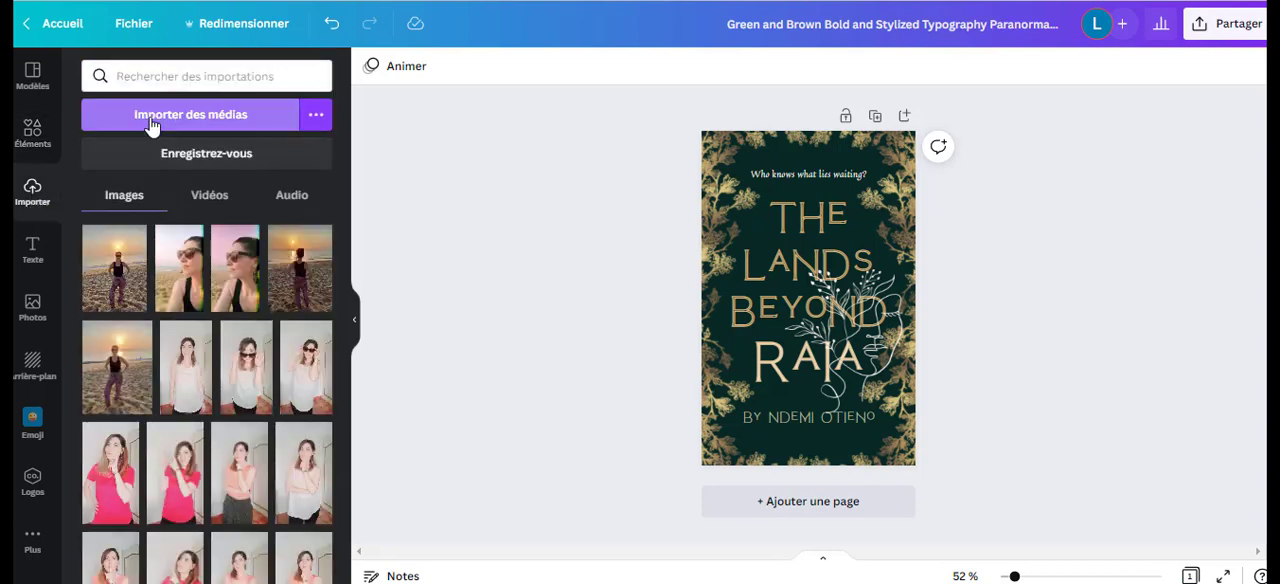
click(190, 114)
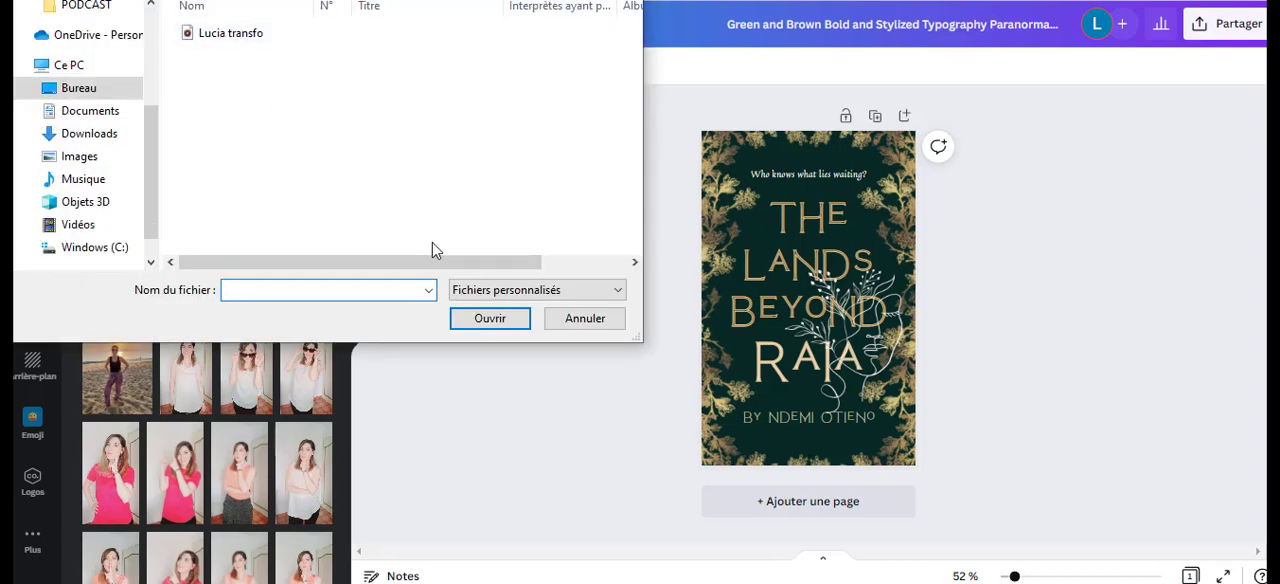
click(577, 322)
scroll(192, 253, down, 10)
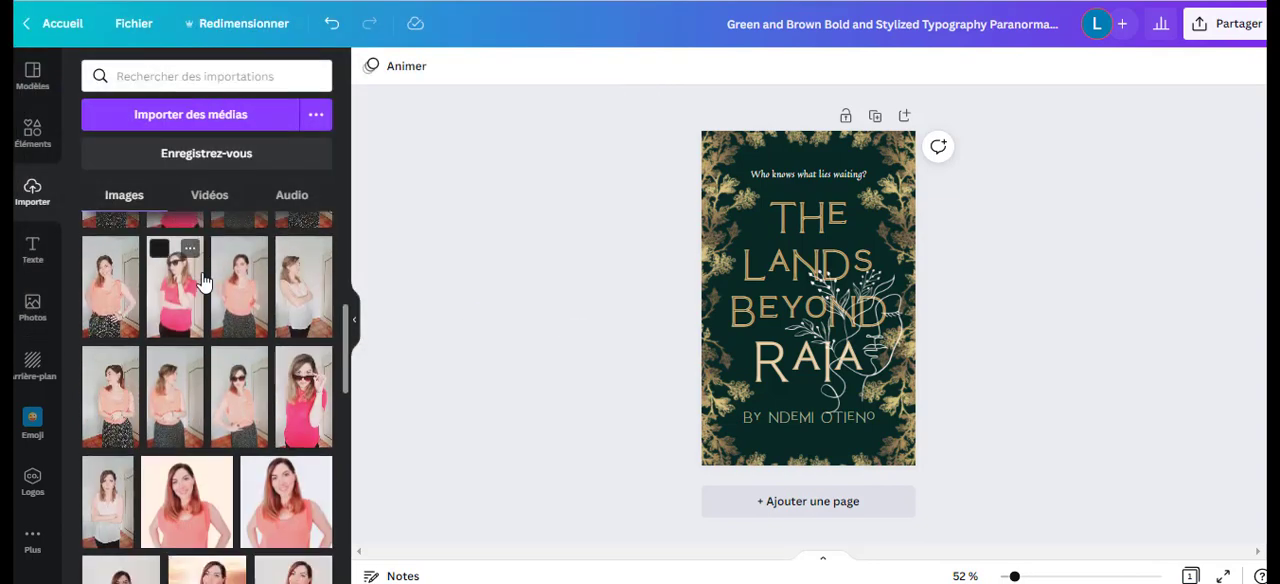
scroll(203, 283, down, 10)
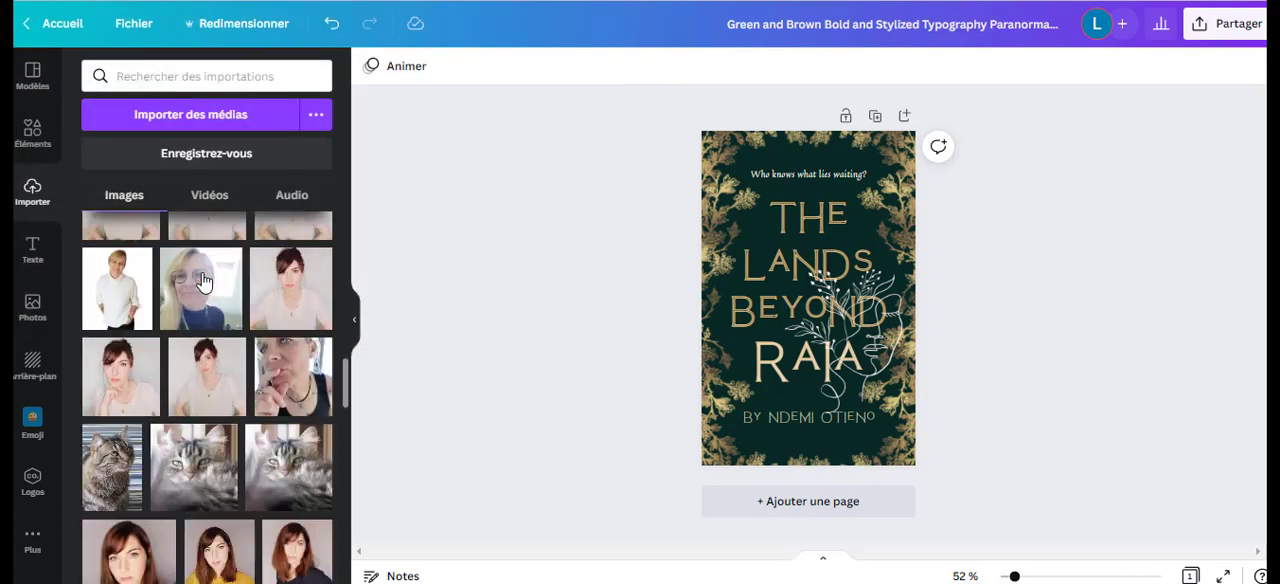
scroll(203, 283, up, 15)
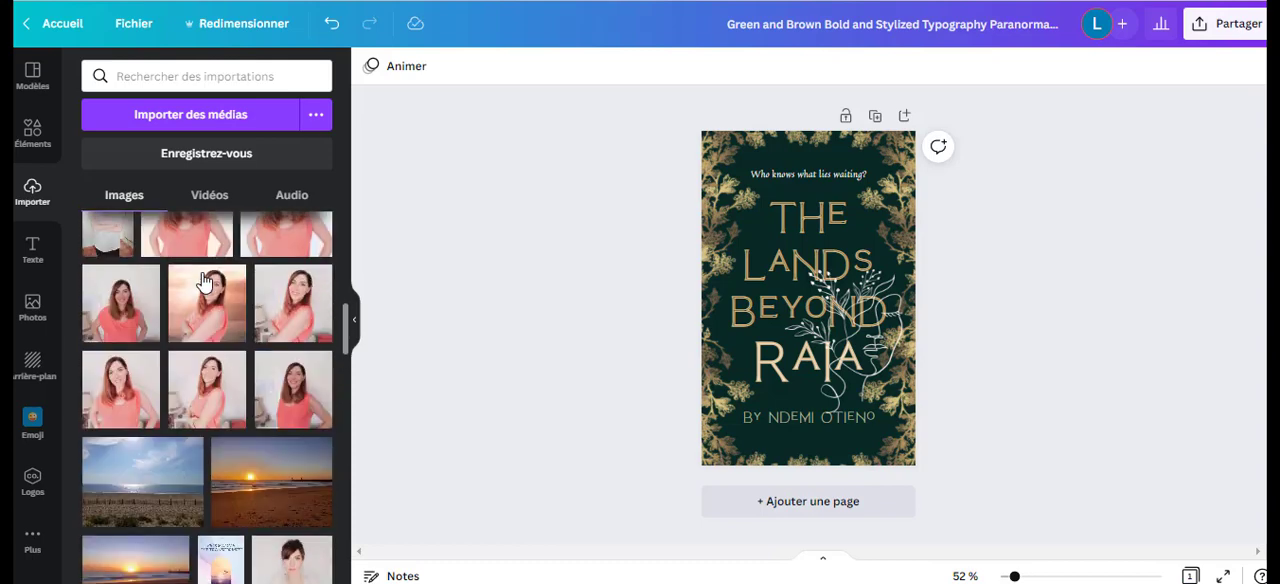
Add a heading reading "Narcisse au coeur" and place it near the cover's upper edge, just above the tagline.
click(33, 250)
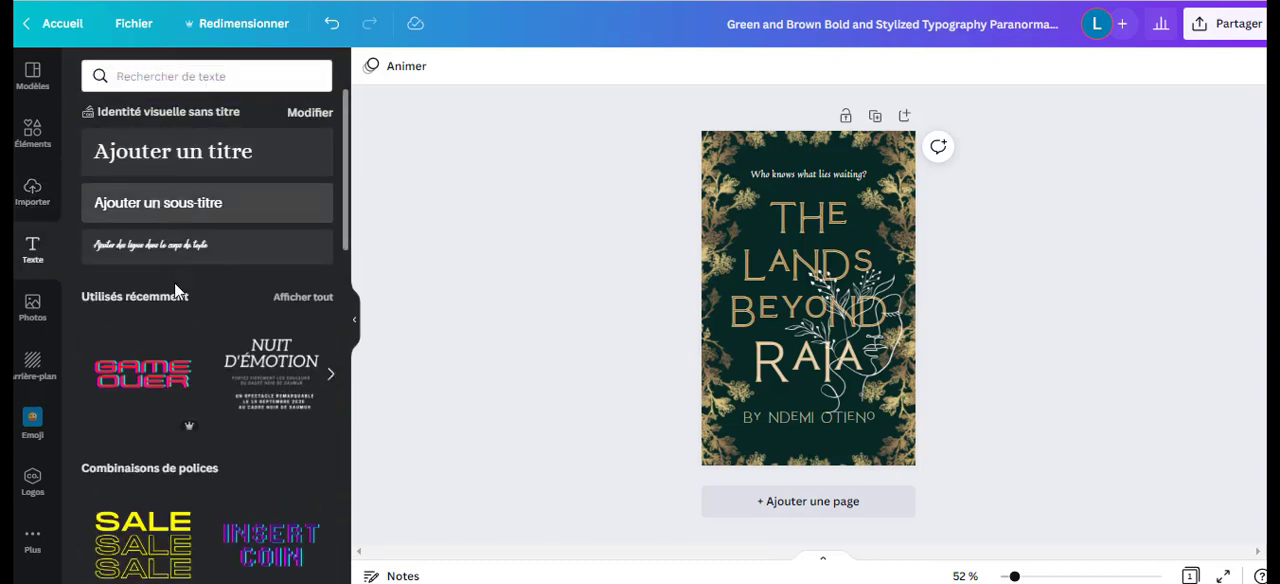
click(188, 165)
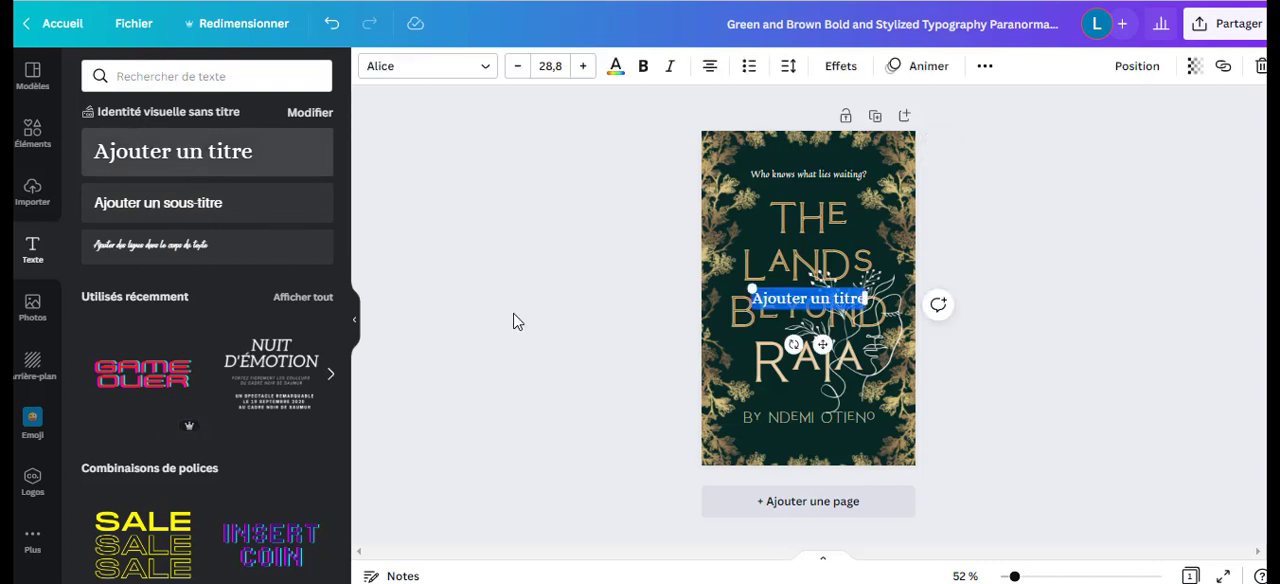
text(Nar)
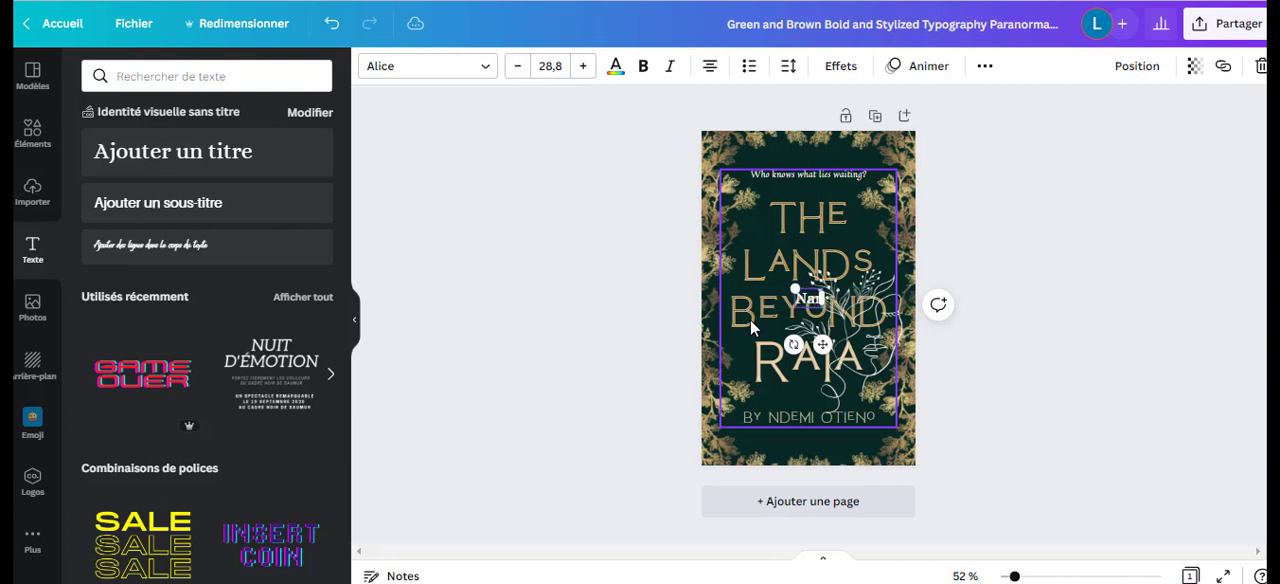
text(cisse au coeur)
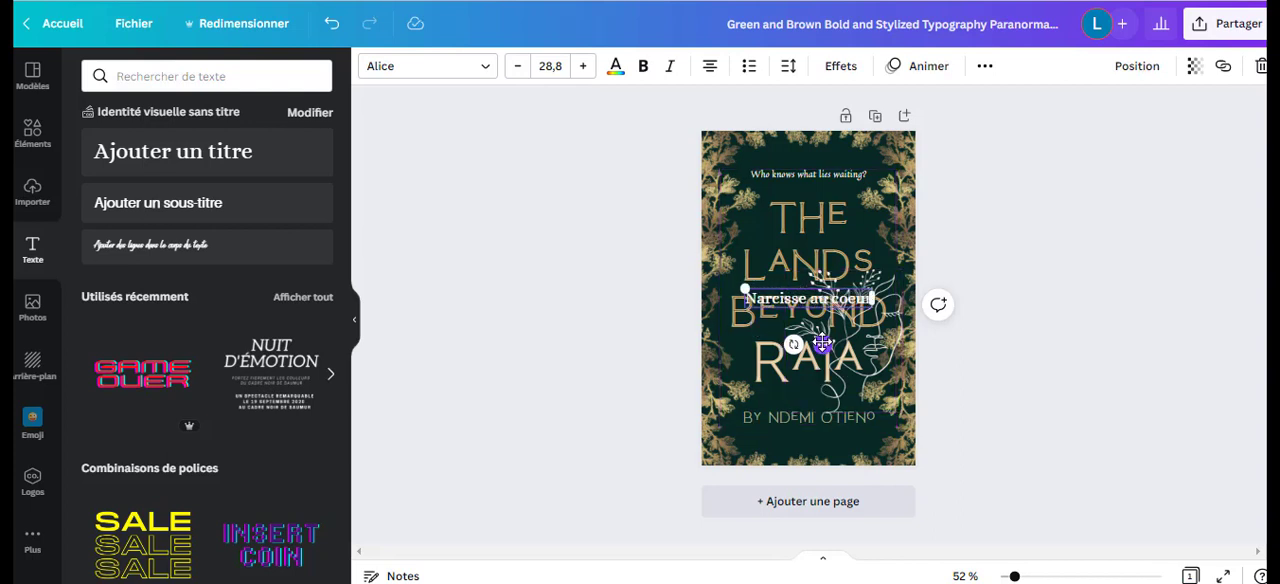
drag(822, 344, 820, 206)
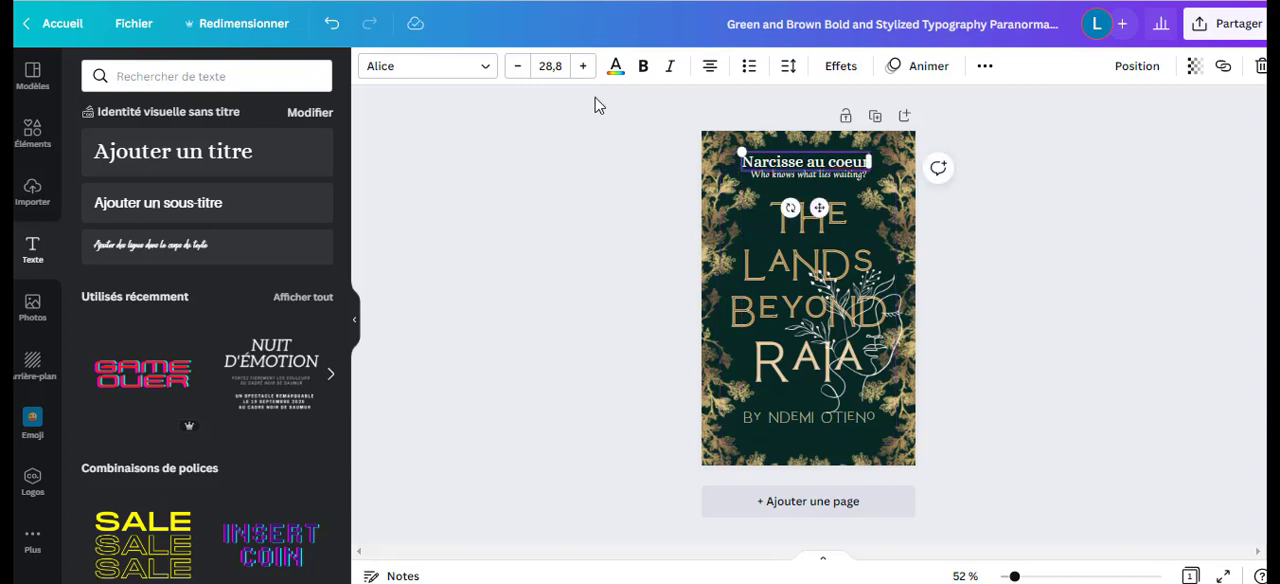
Try the fonts TT Interphases Mono, Aileron Regular, Antic Didone and Chau Philomene on the "Narcisse au coeur" heading, then delete the heading.
click(487, 70)
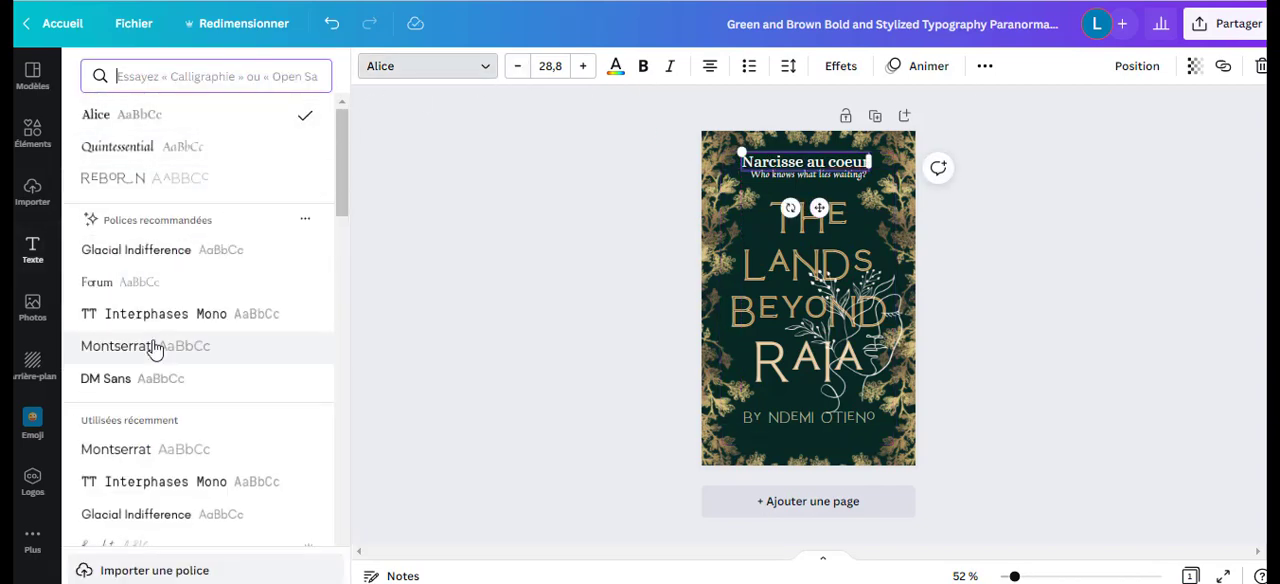
click(145, 326)
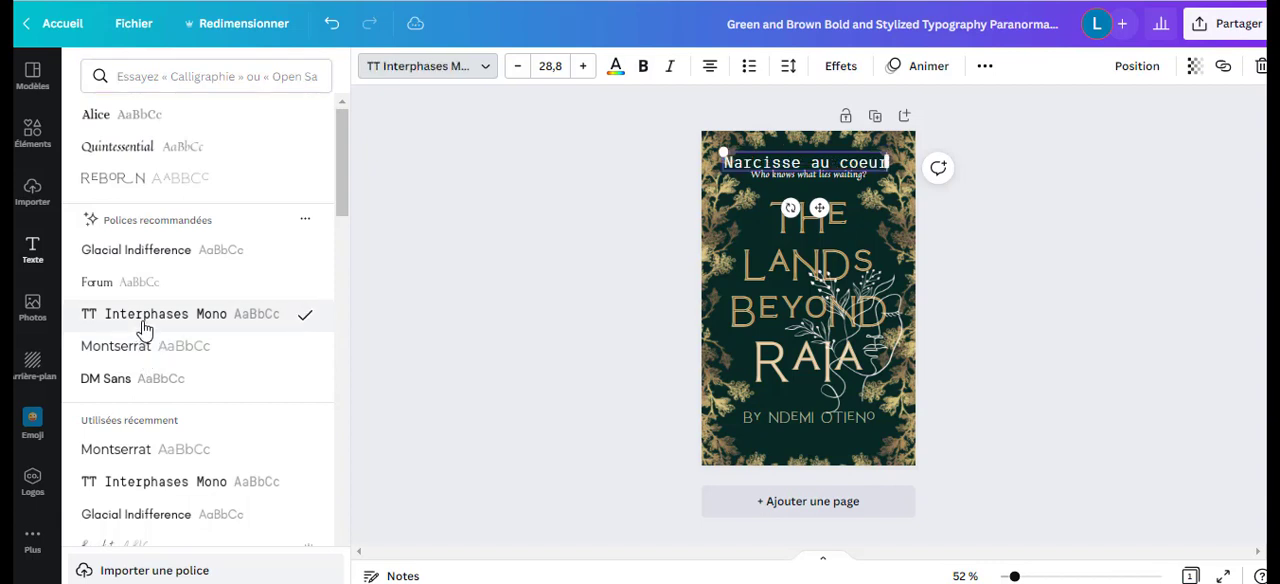
scroll(145, 328, down, 2)
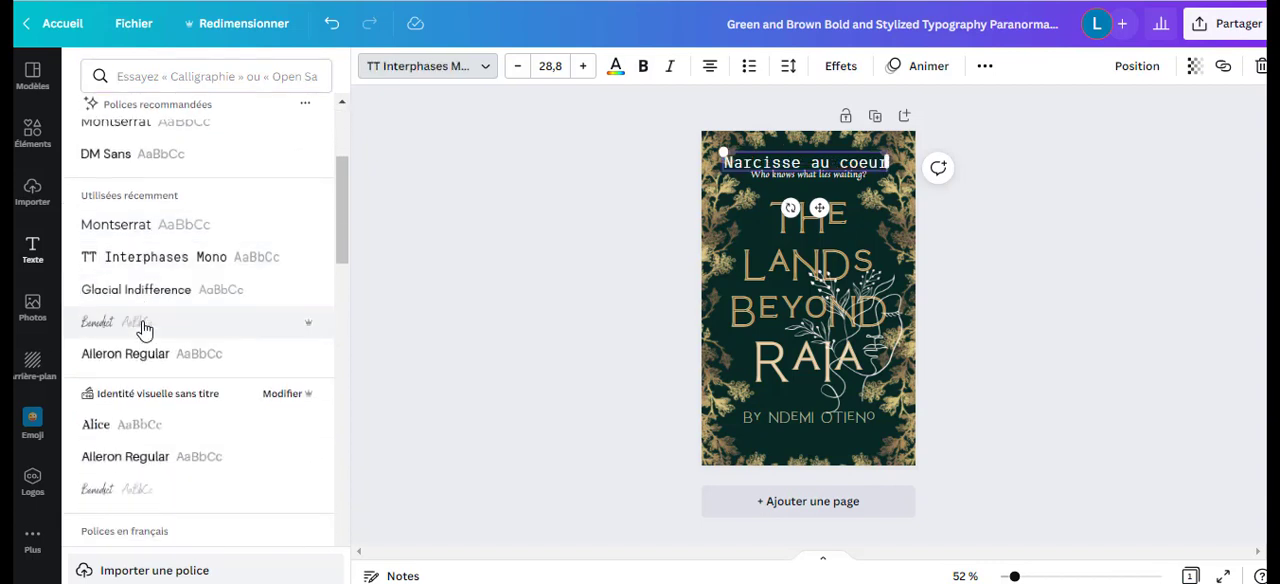
scroll(145, 325, down, 1)
click(152, 281)
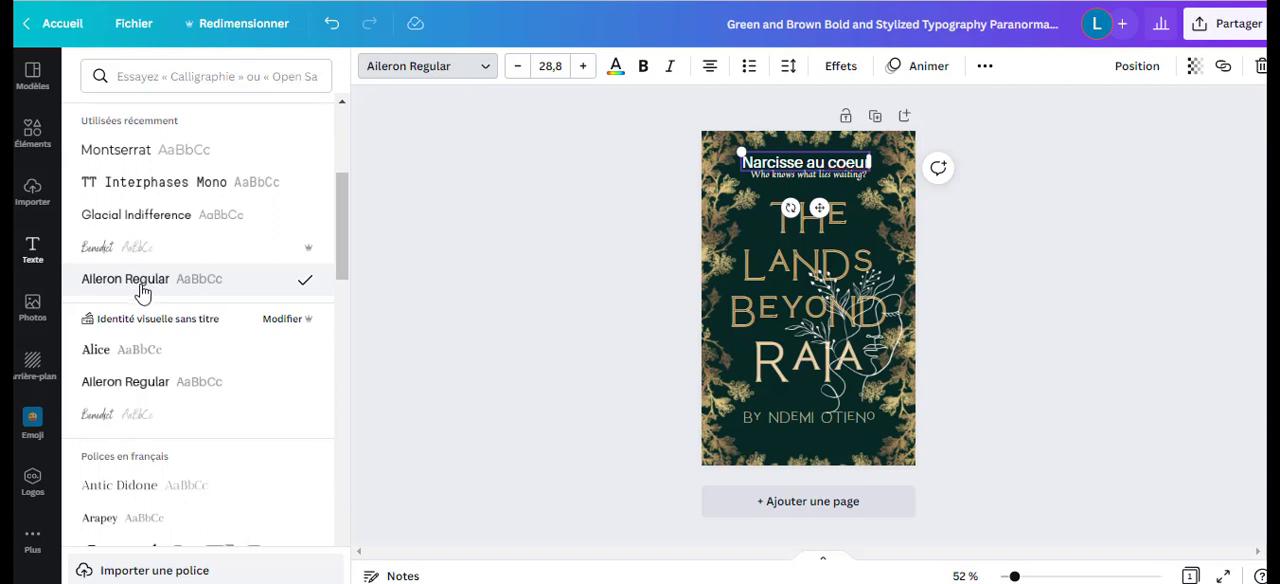
click(130, 388)
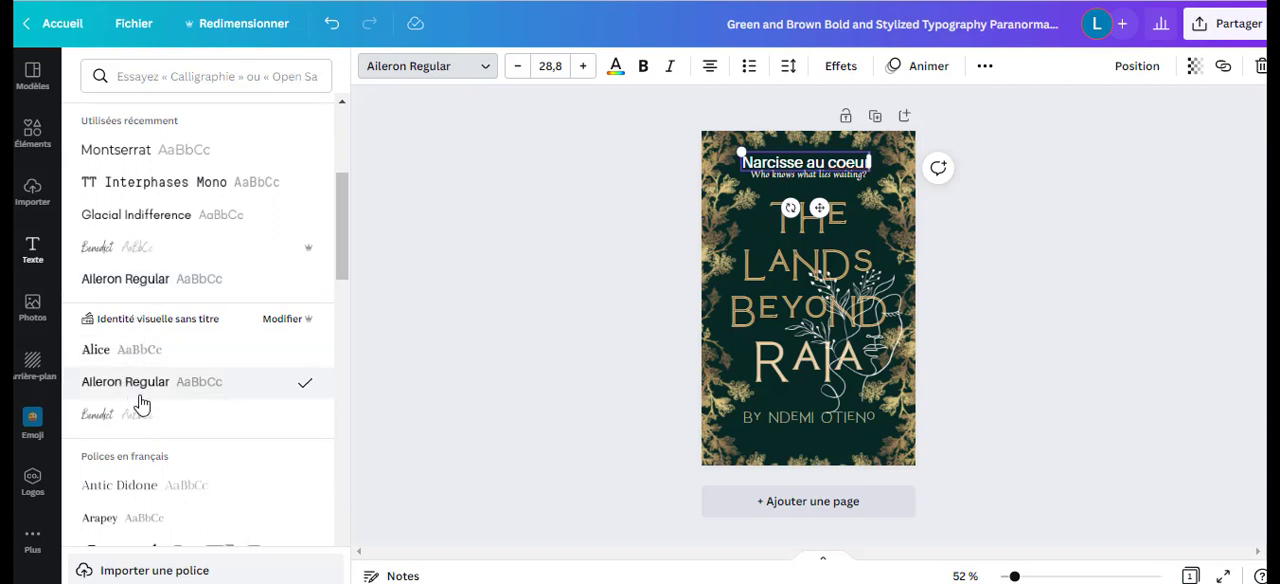
click(118, 485)
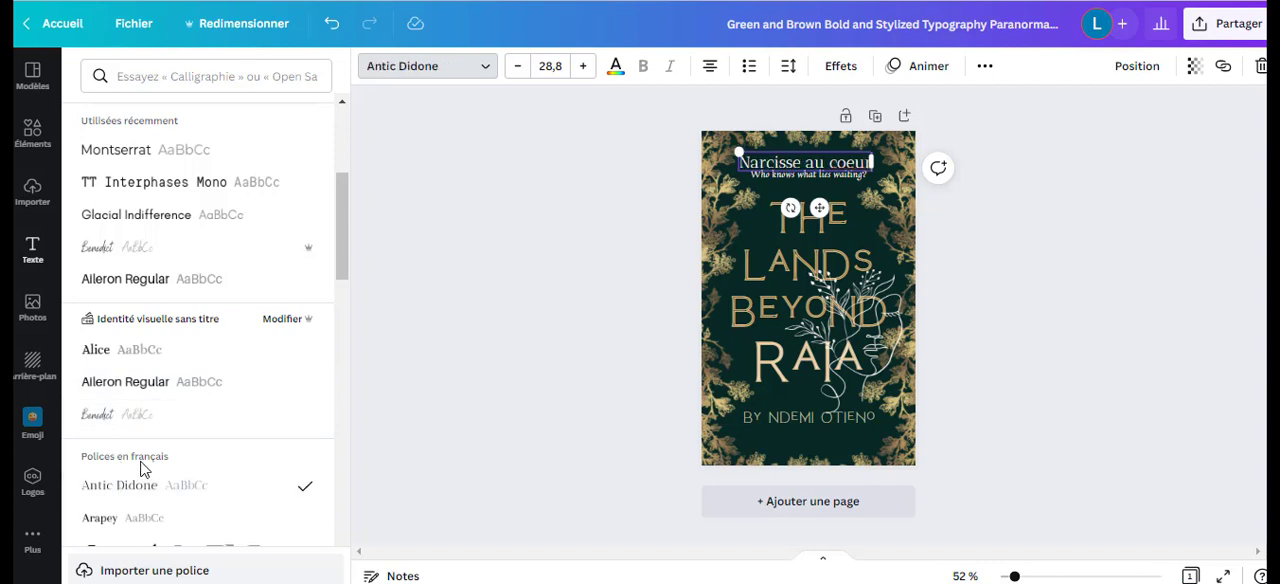
scroll(120, 460, down, 2)
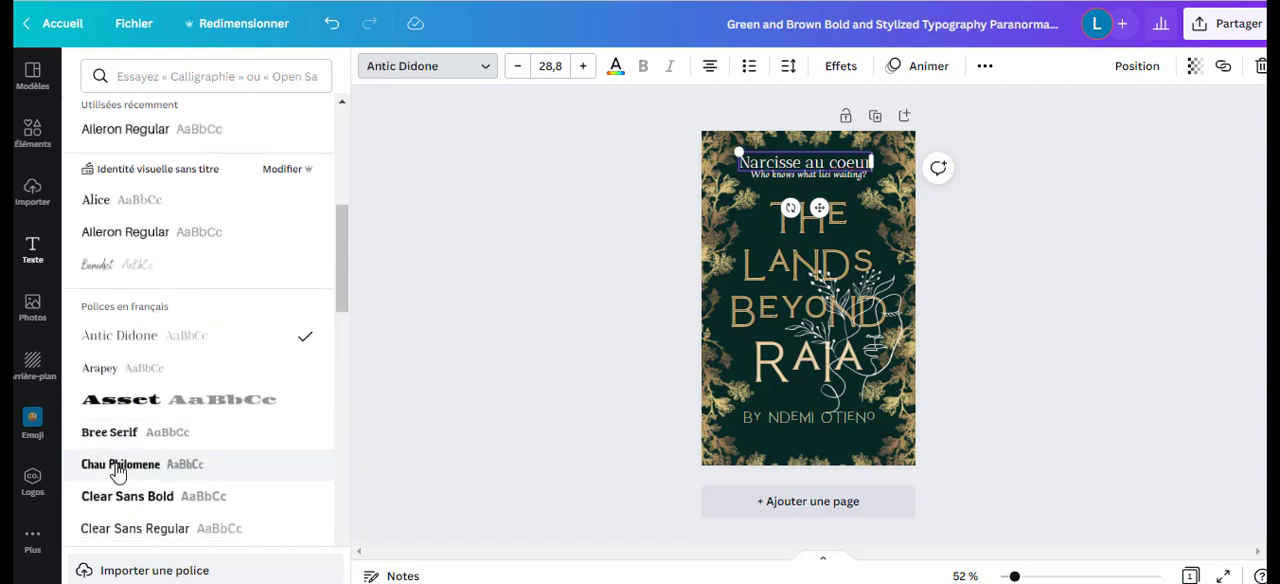
click(117, 470)
scroll(120, 460, down, 2)
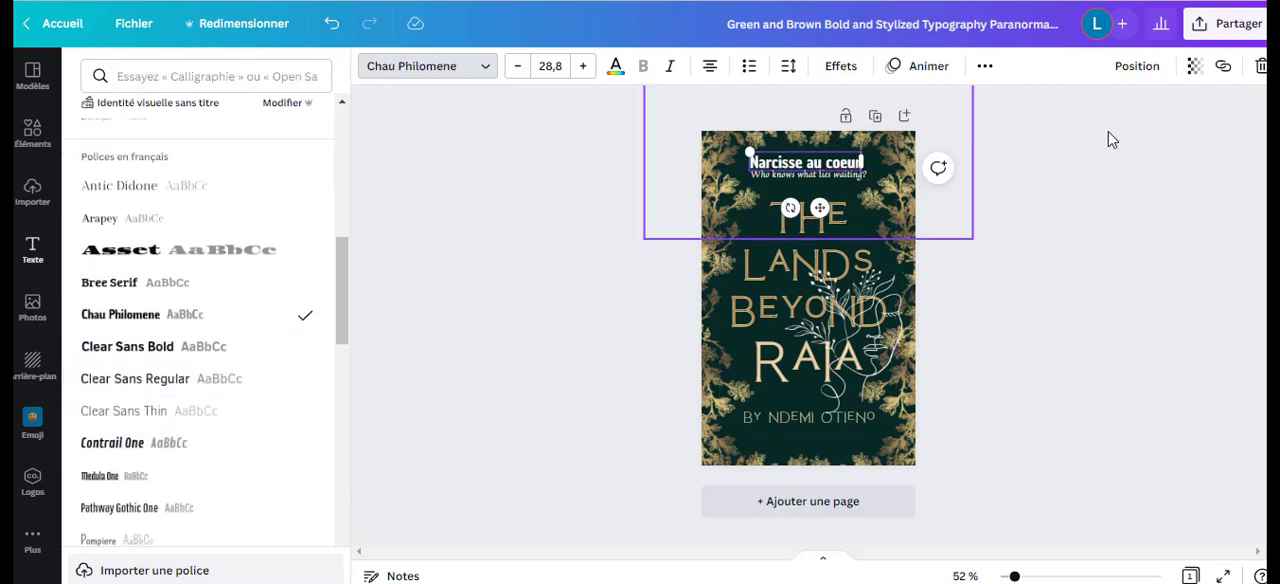
key(Delete)
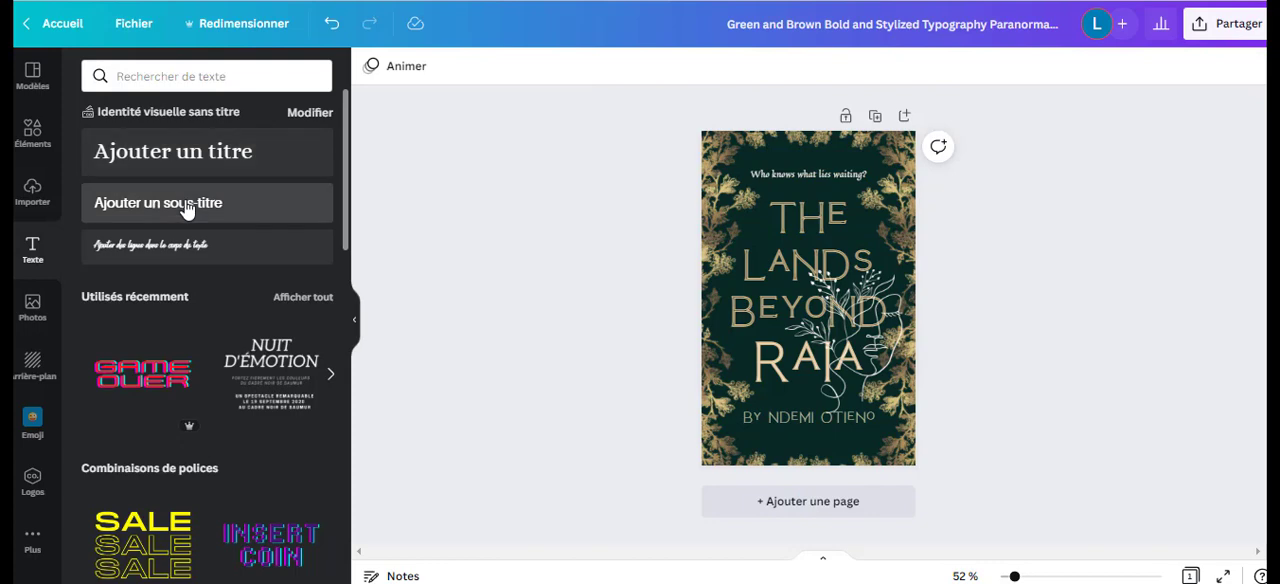
Add a default subheading to the middle of the cover and browse the font combinations.
click(186, 204)
scroll(170, 320, down, 4)
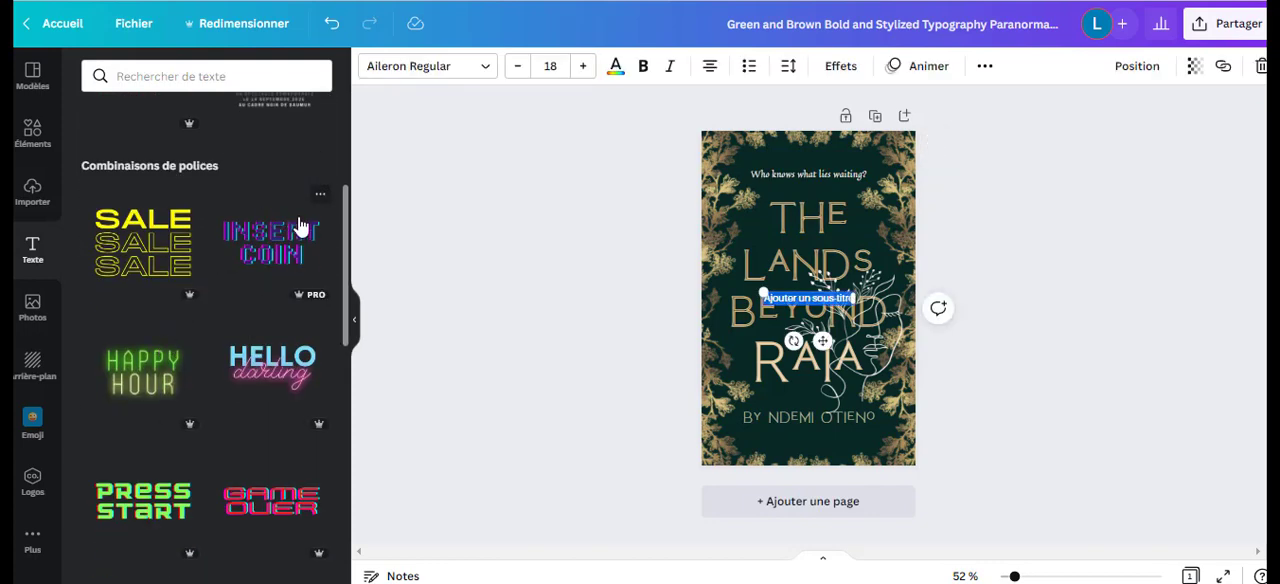
scroll(214, 438, down, 2)
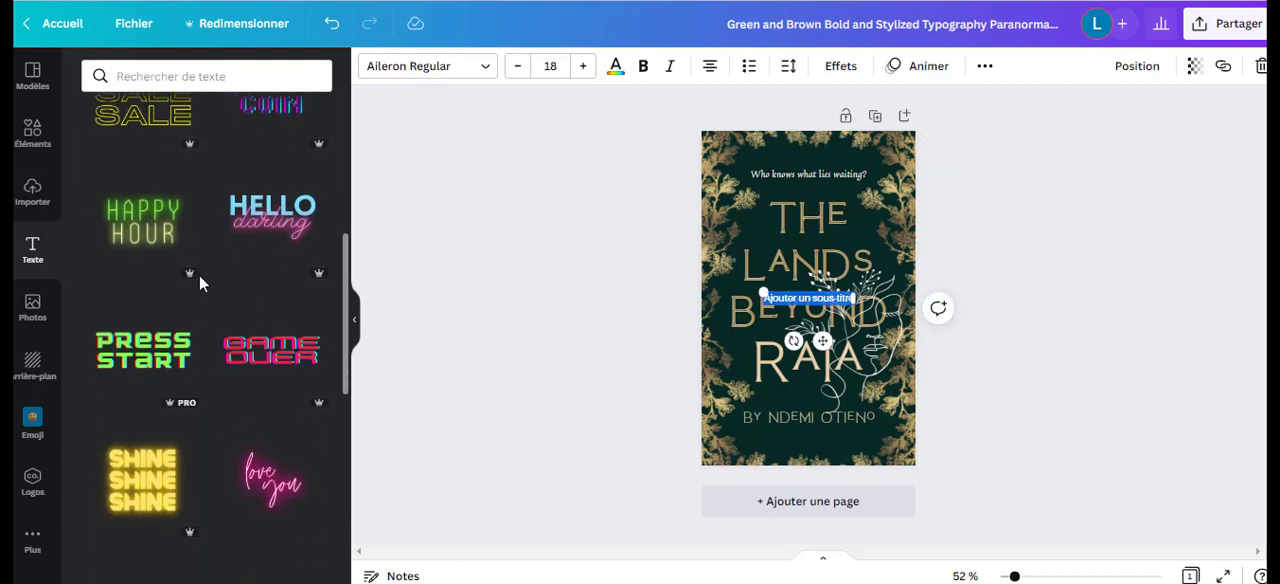
scroll(258, 272, down, 5)
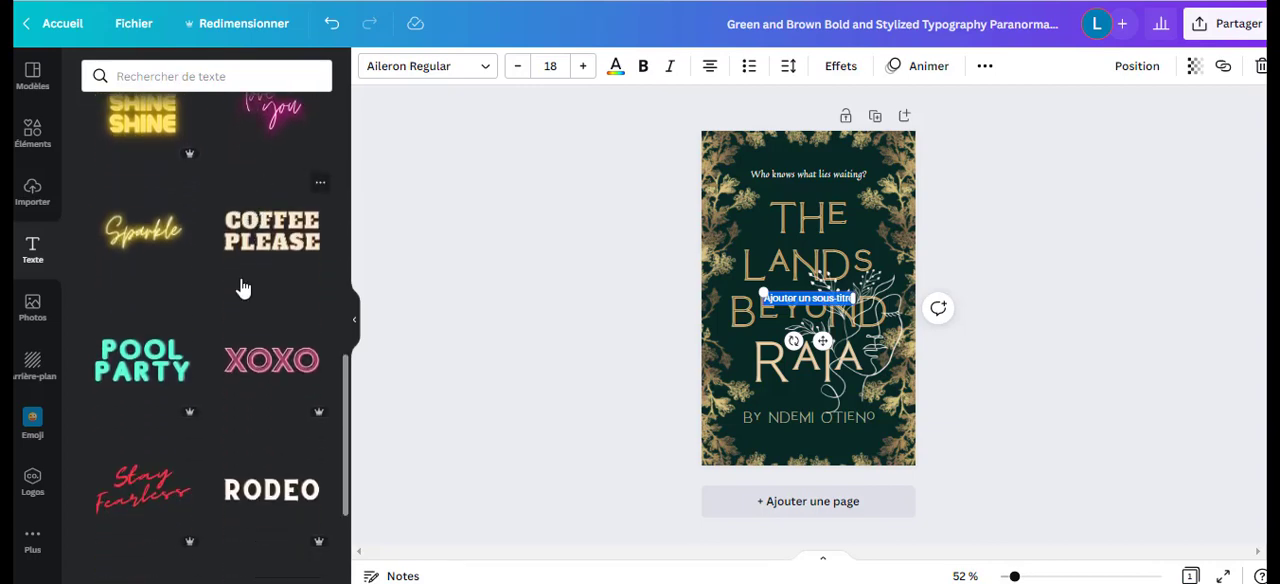
scroll(258, 270, up, 2)
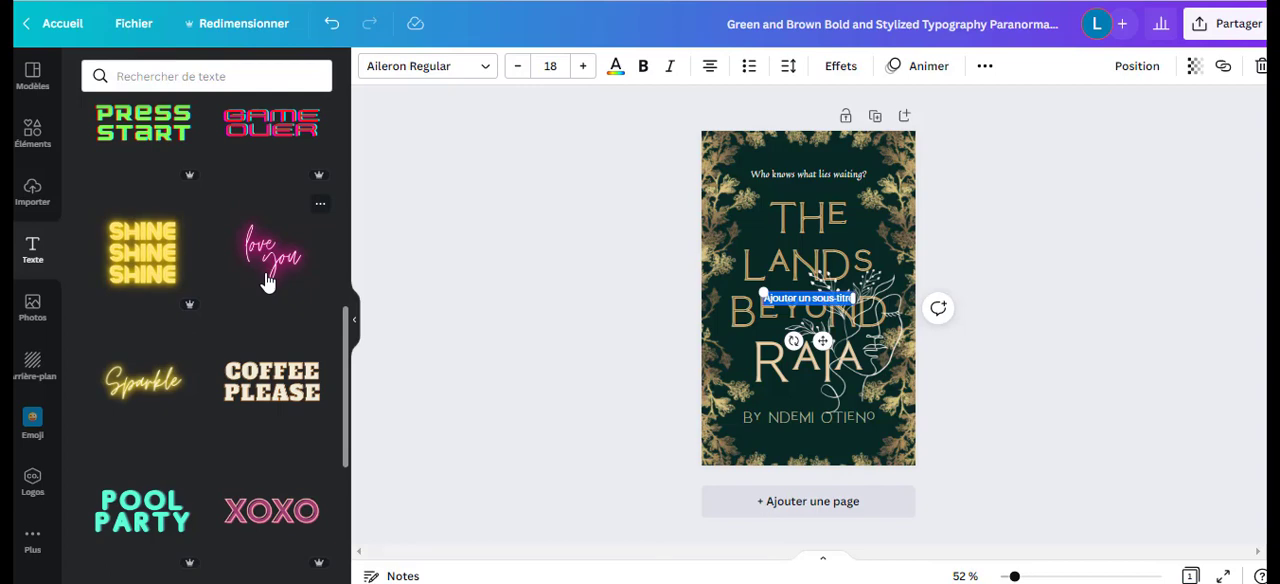
scroll(266, 282, down, 3)
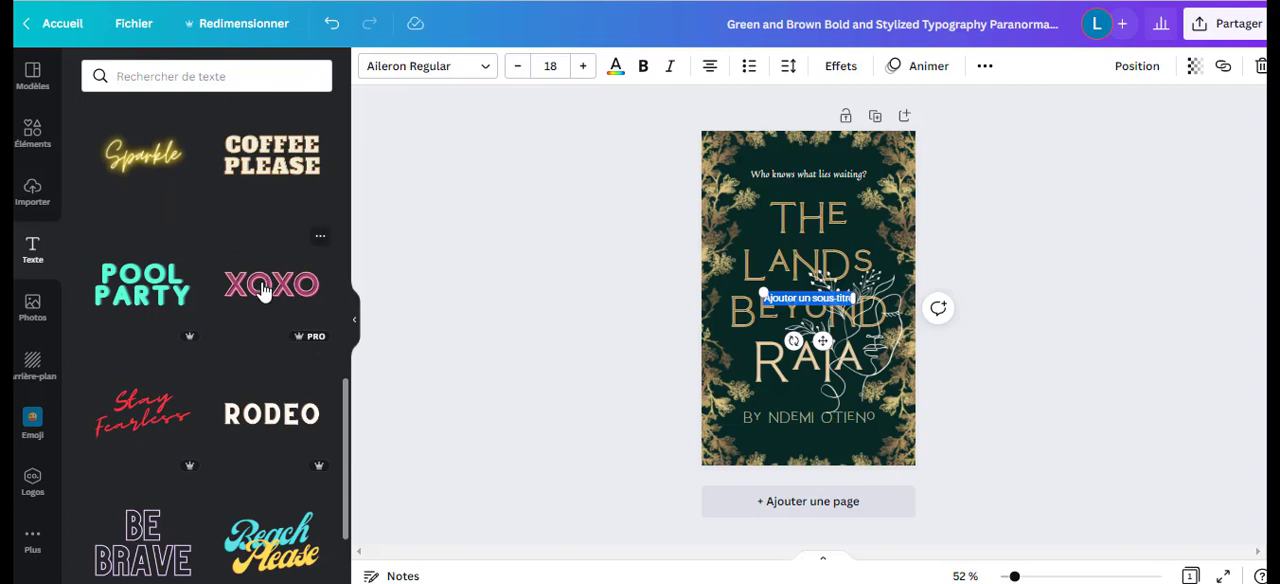
scroll(206, 443, down, 2)
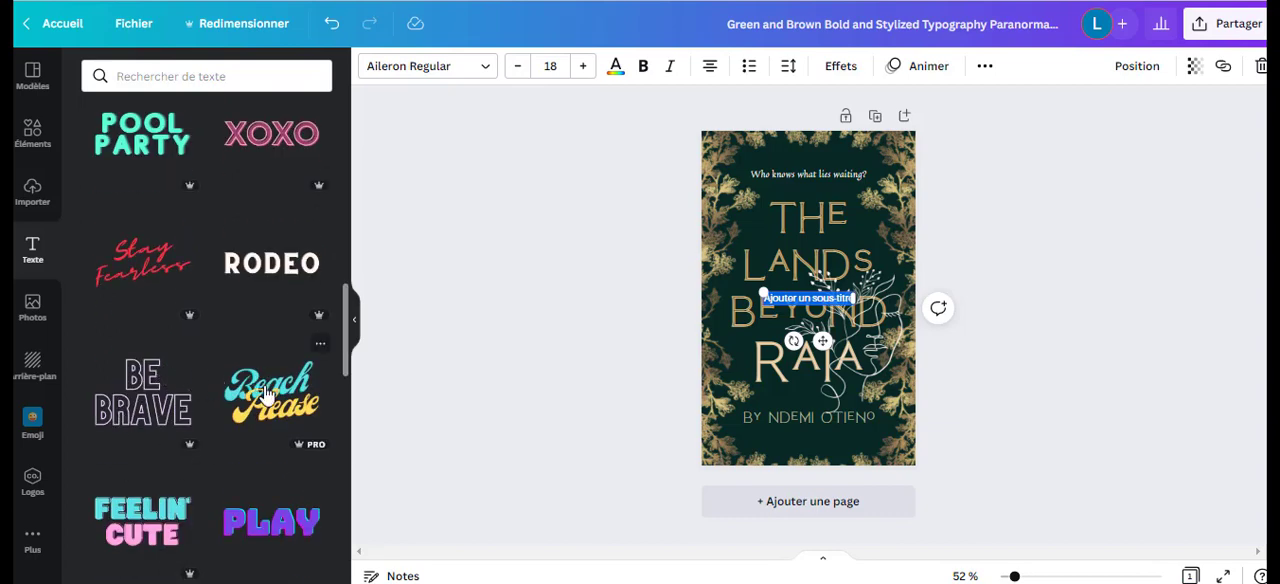
Try the "Beach Please" font combination on the cover, delete it again and look through more combinations.
click(266, 395)
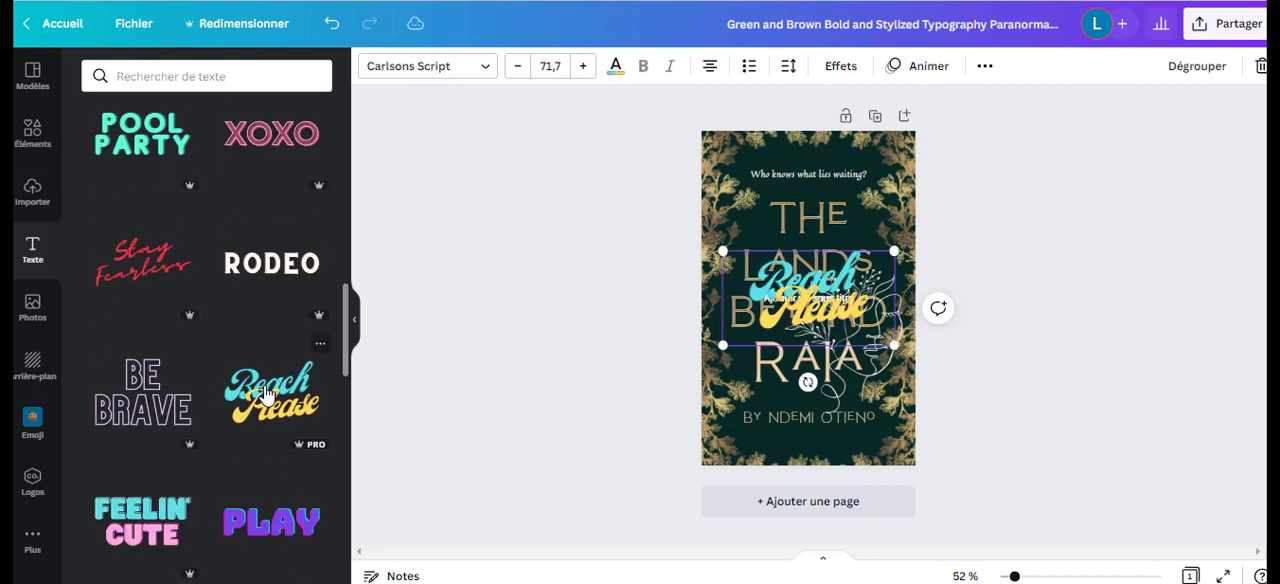
double_click(770, 314)
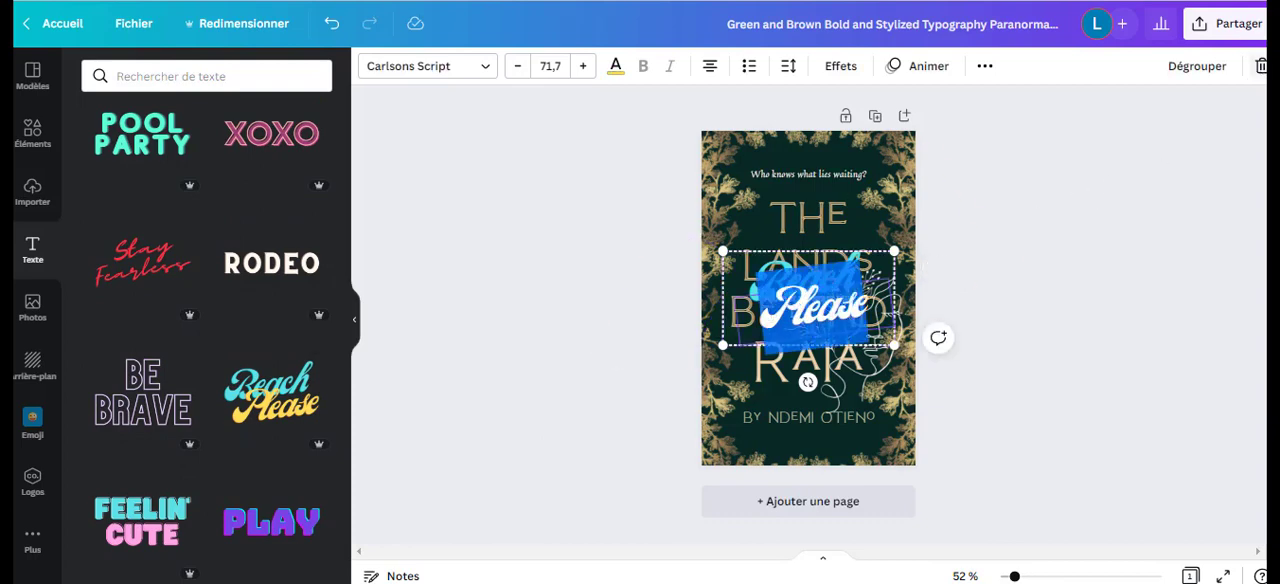
click(1259, 67)
click(1206, 139)
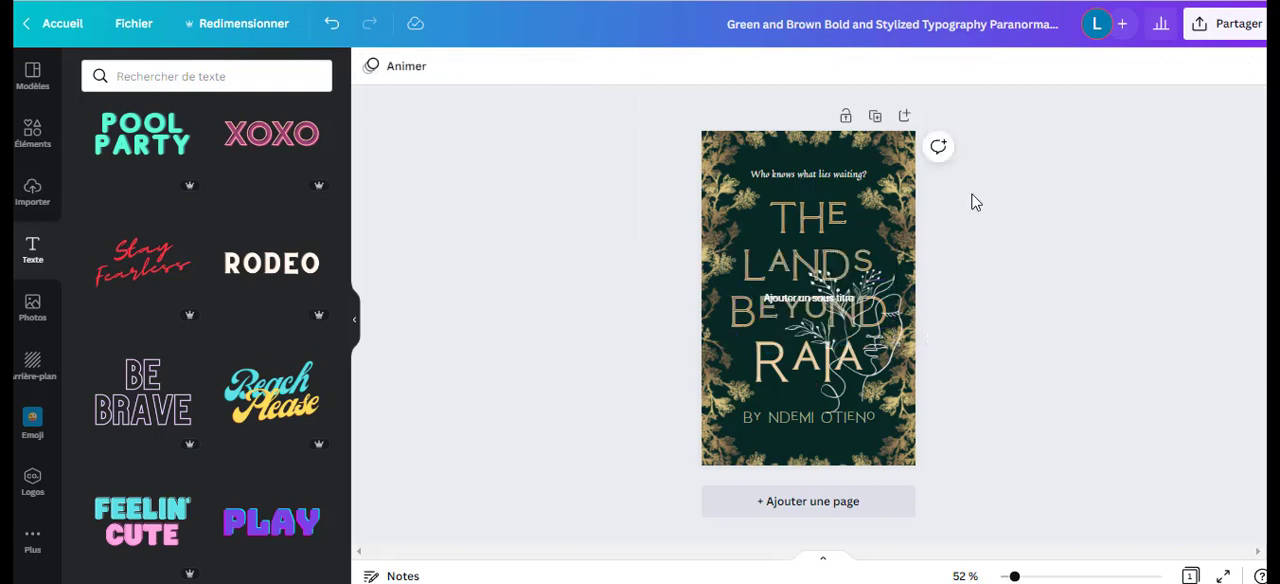
scroll(228, 398, down, 1)
scroll(228, 398, down, 3)
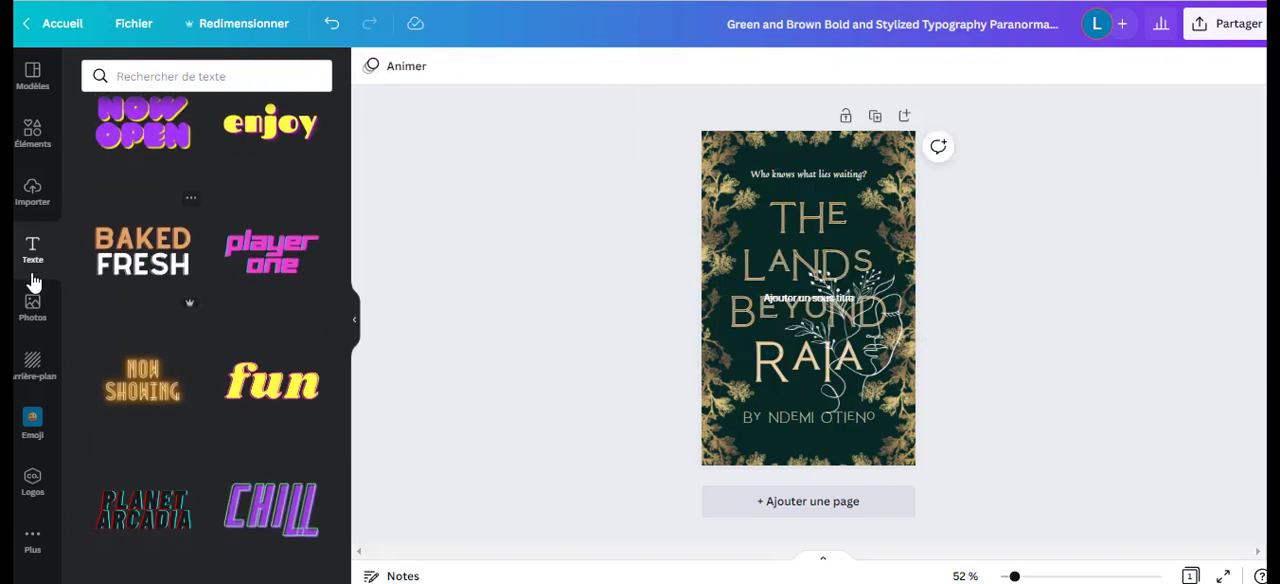
Look through the photo library, search the photos for "couple" and browse the results.
click(33, 306)
scroll(183, 215, down, 5)
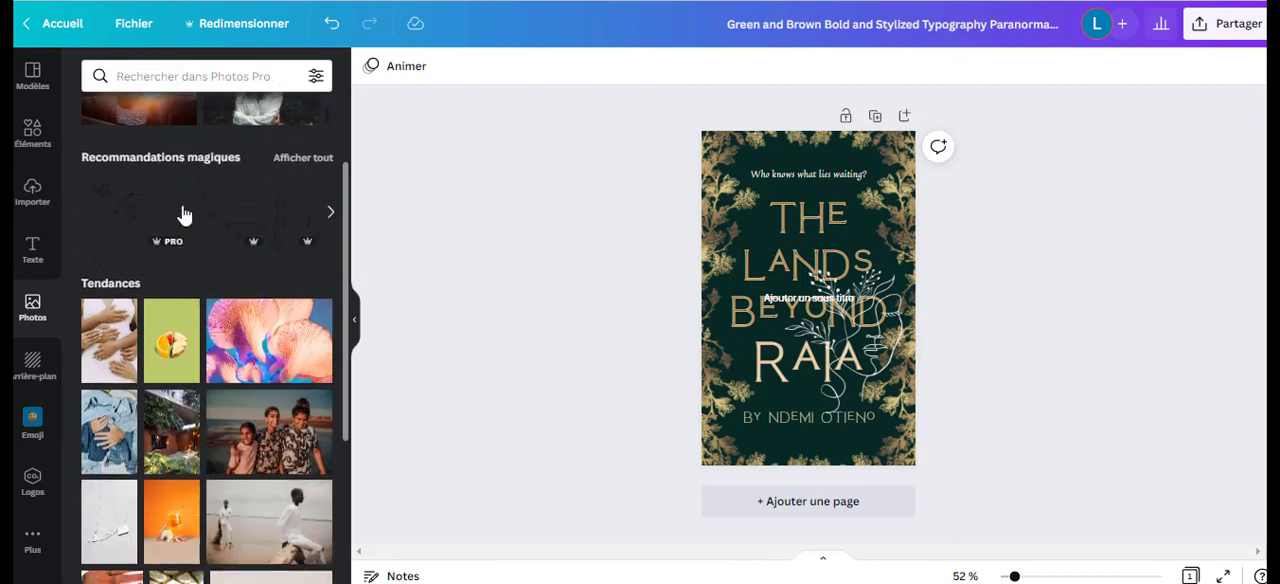
scroll(211, 284, up, 5)
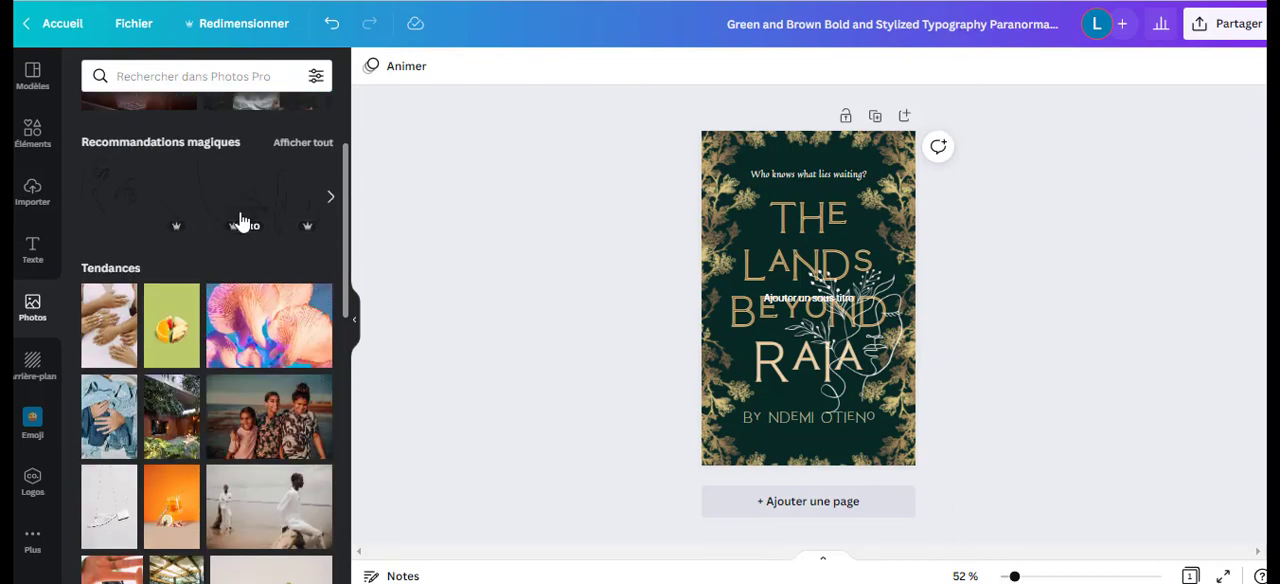
click(220, 80)
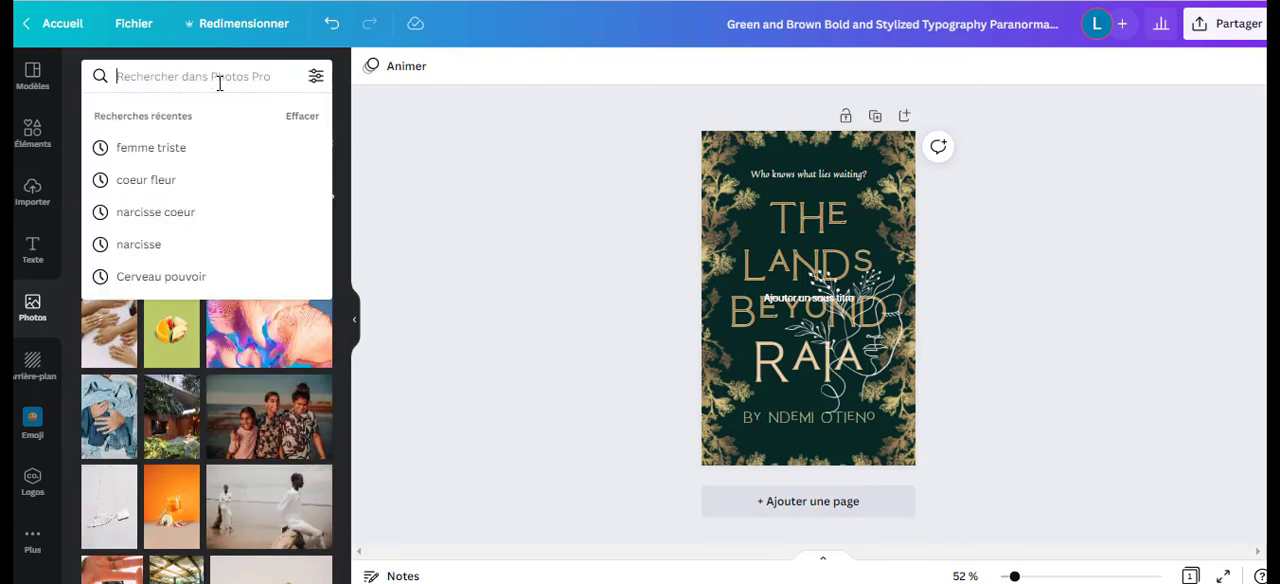
text(couple)
key(Return)
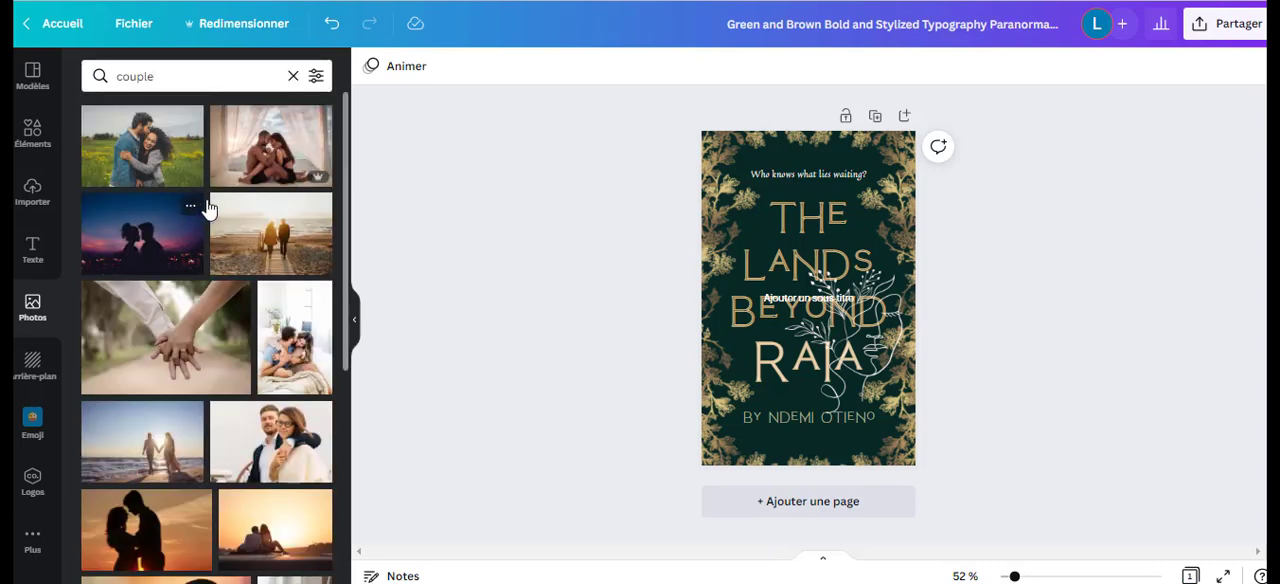
scroll(205, 240, down, 4)
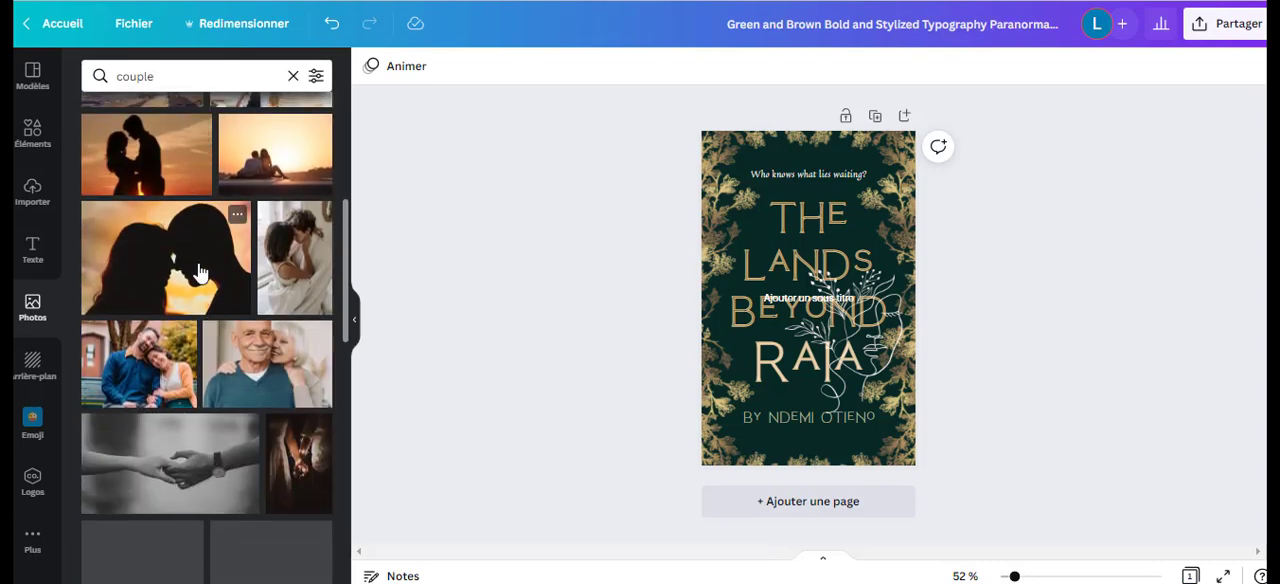
scroll(171, 194, down, 1)
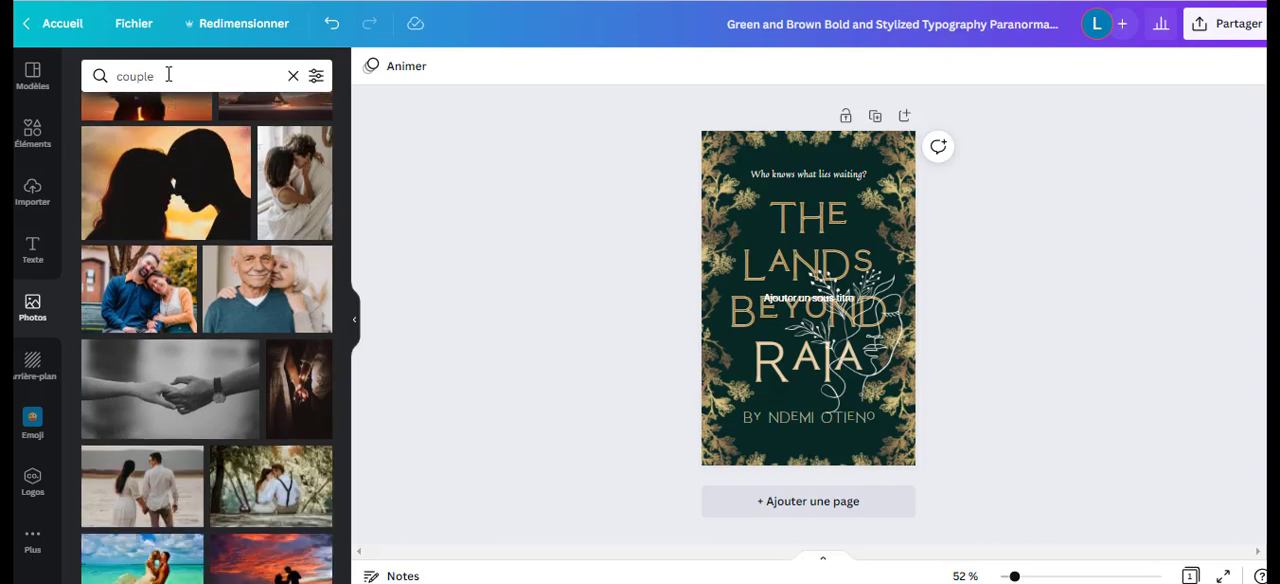
Refine the photo search to "couple silhouette" and browse the matching photos.
click(168, 75)
text(sil)
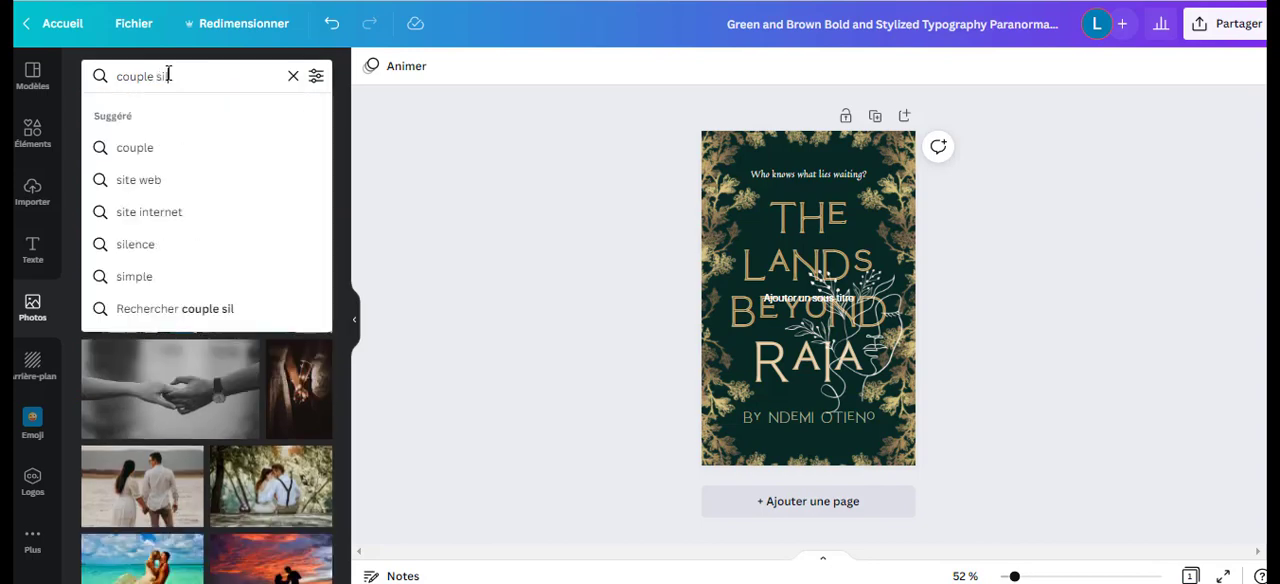
text(houette)
key(Return)
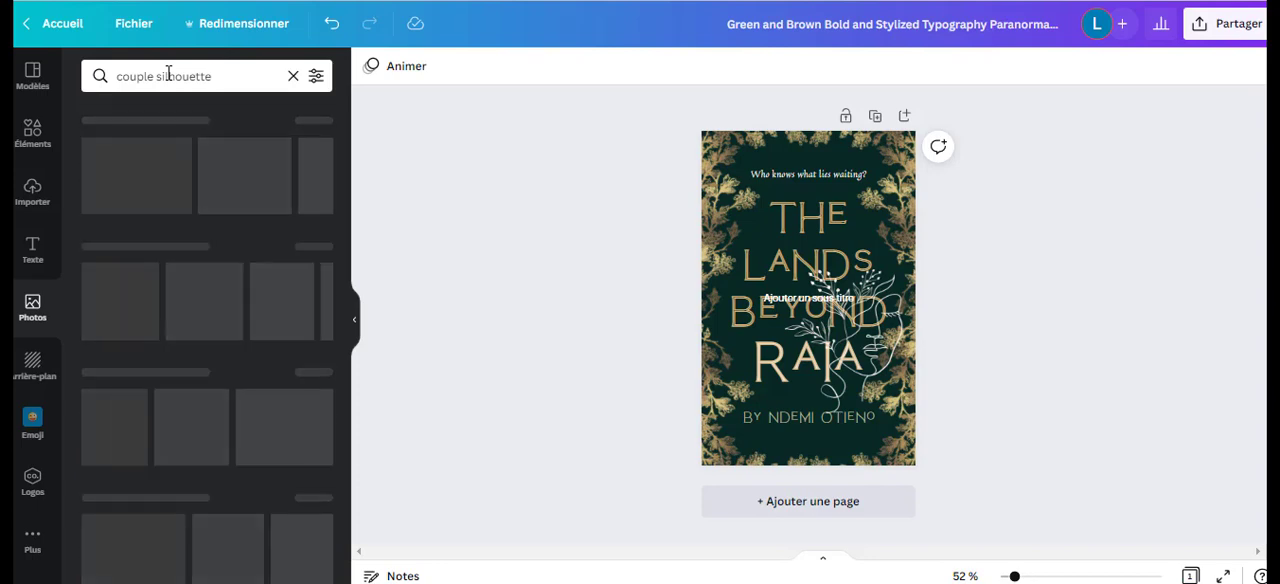
scroll(177, 335, down, 3)
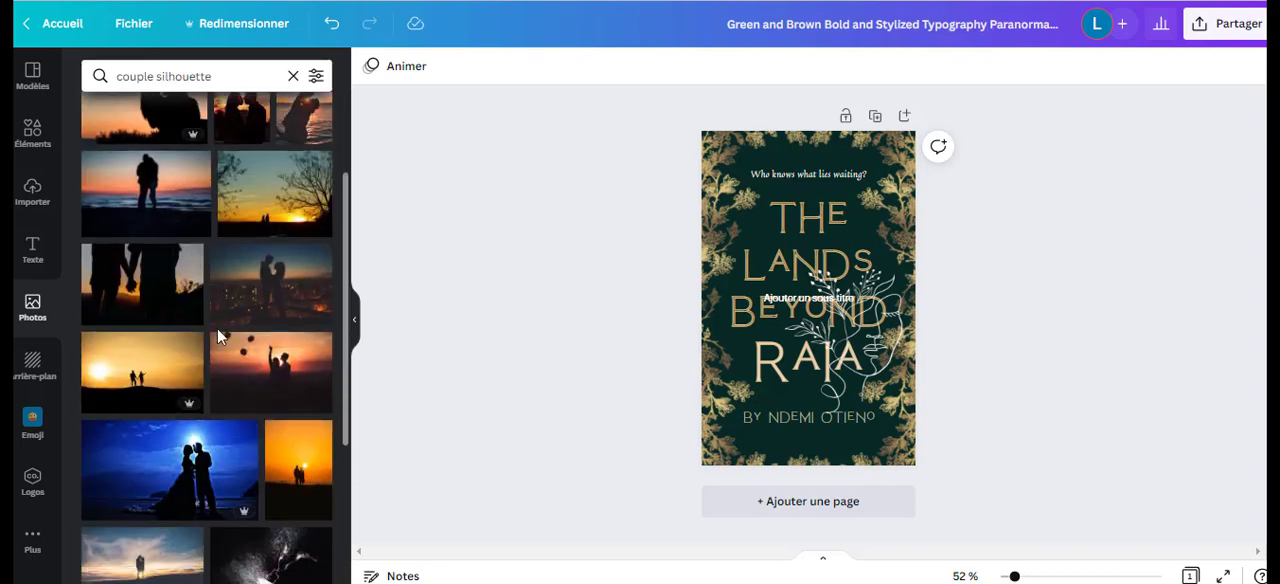
scroll(185, 330, down, 1)
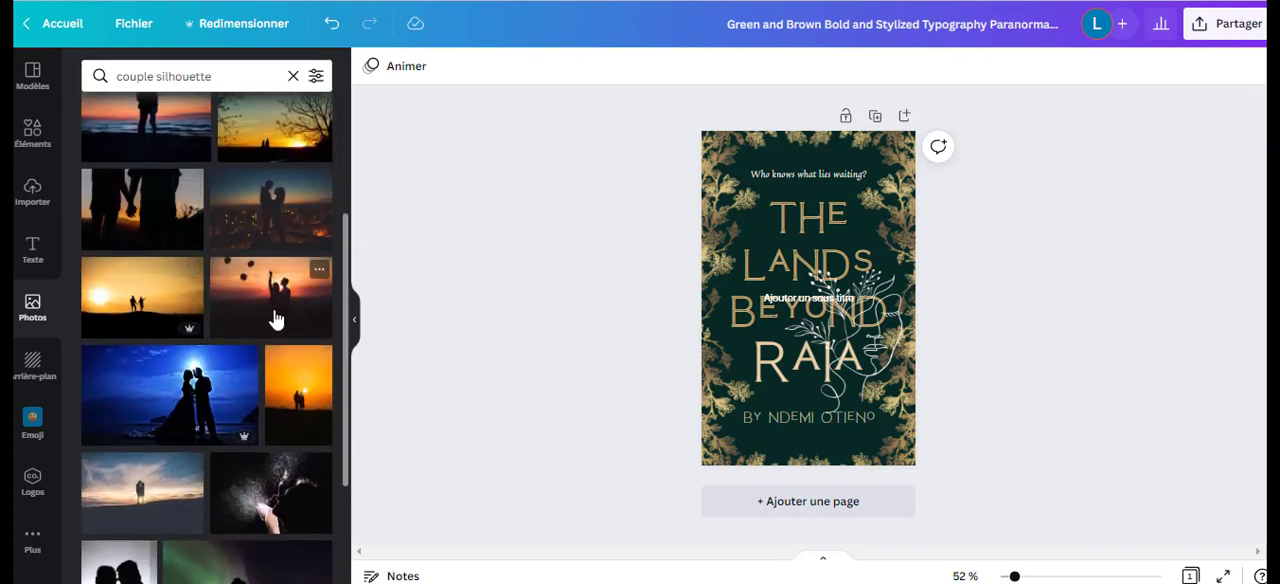
scroll(285, 369, down, 1)
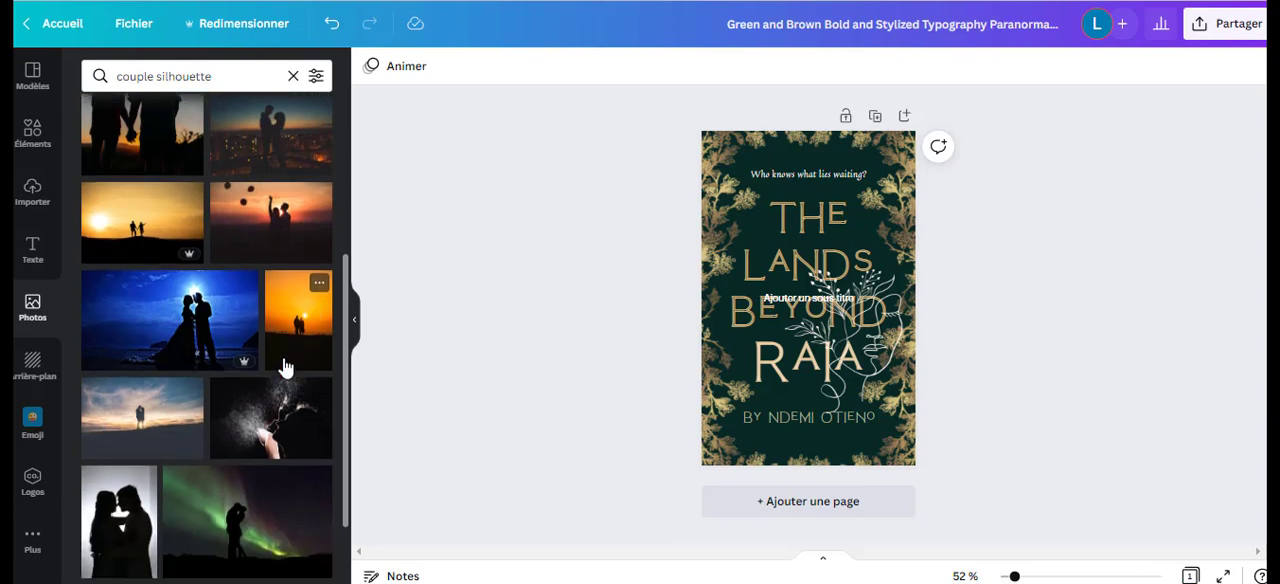
Add the photo of a couple silhouetted against a white backdrop to the cover and delete the default subheading.
scroll(285, 369, down, 2)
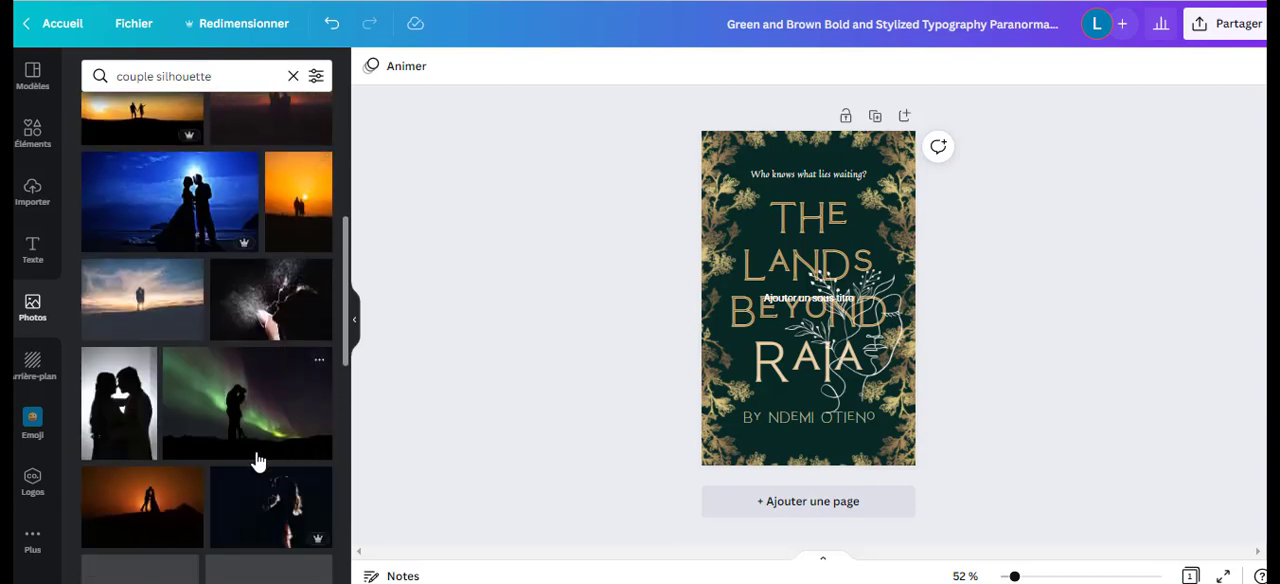
click(128, 403)
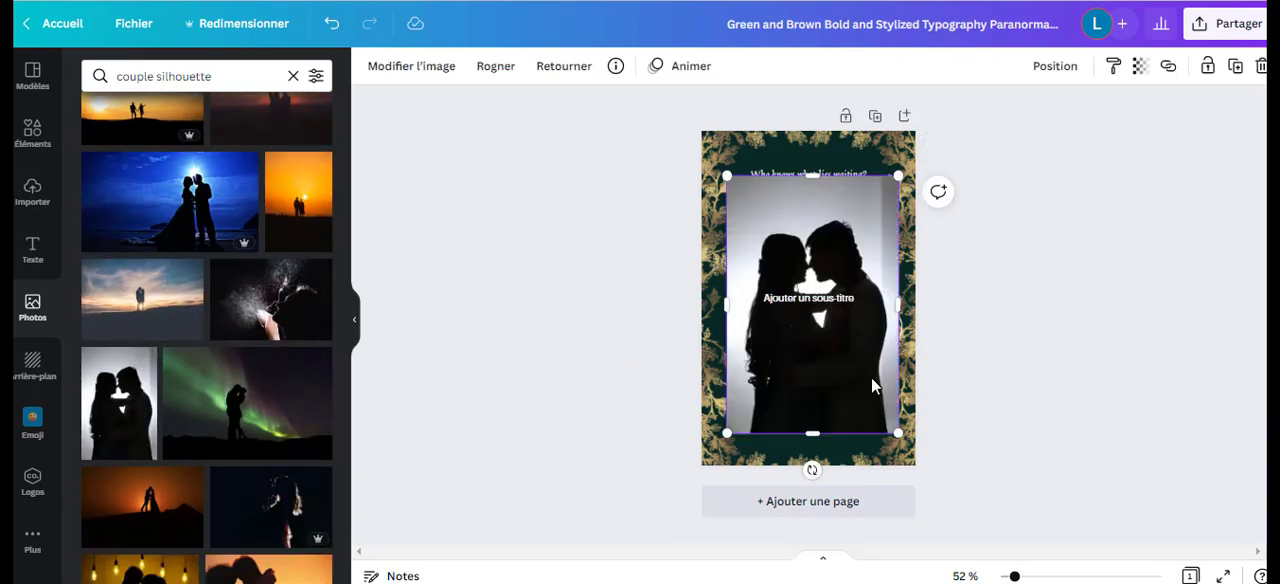
click(834, 300)
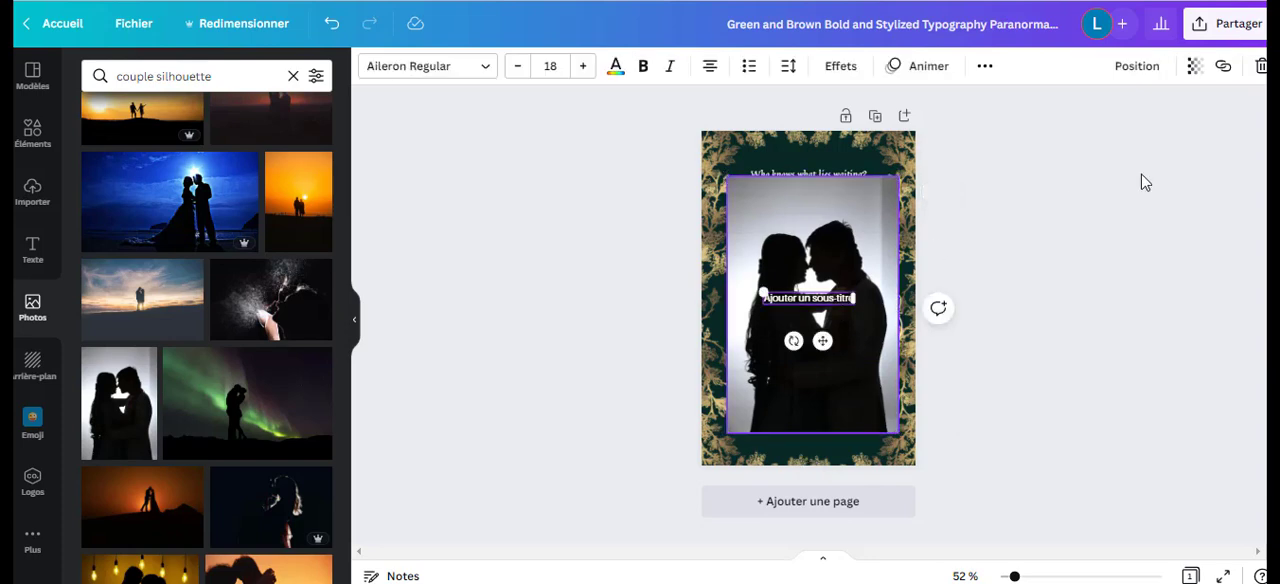
click(1261, 66)
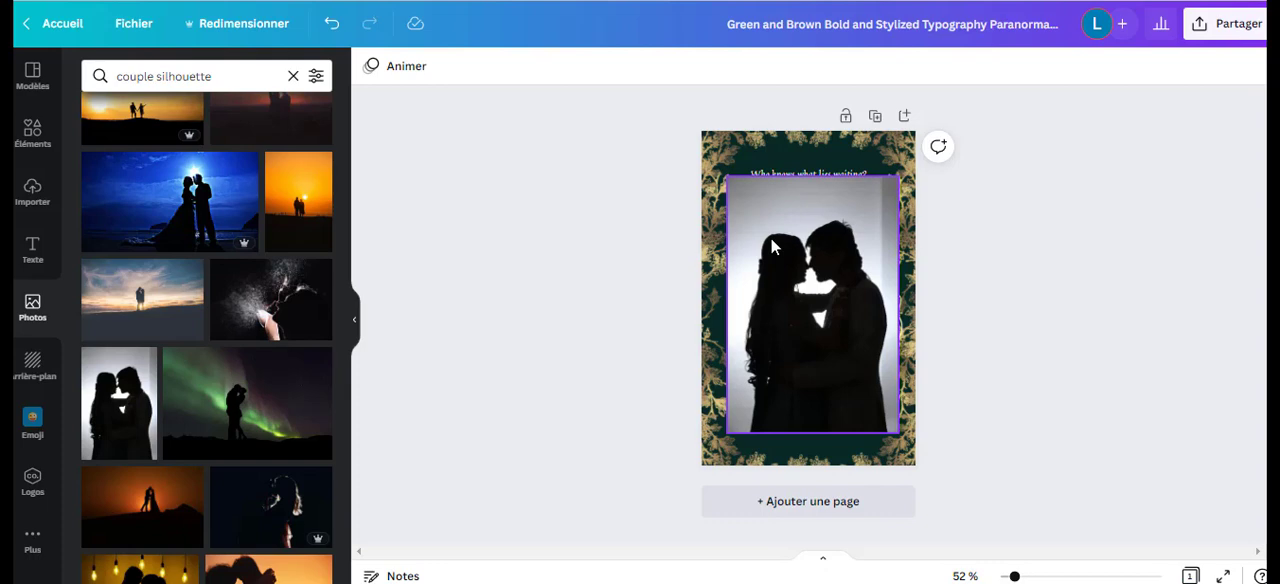
Remove the background from the couple photo and move the cutout down to the cover's lower edge.
click(877, 224)
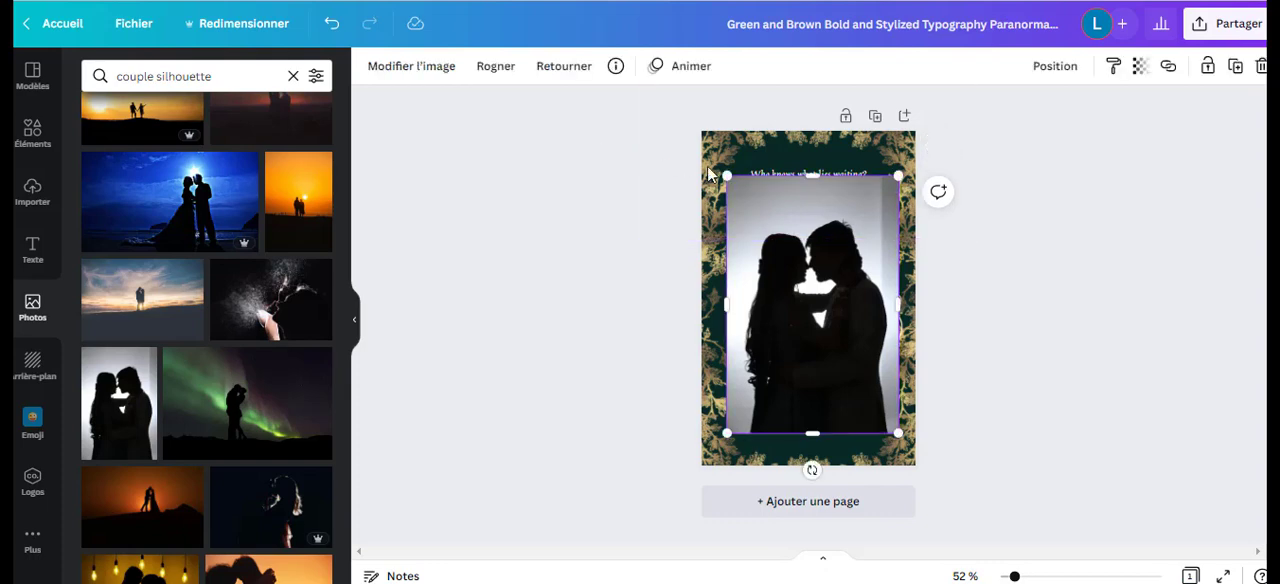
click(438, 70)
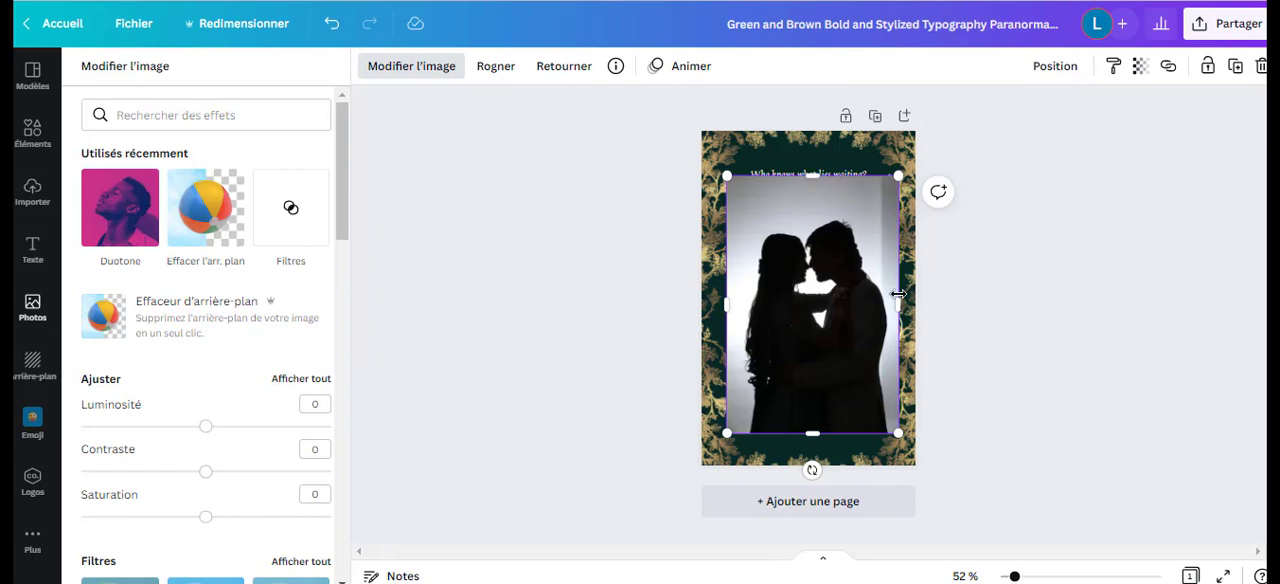
click(217, 222)
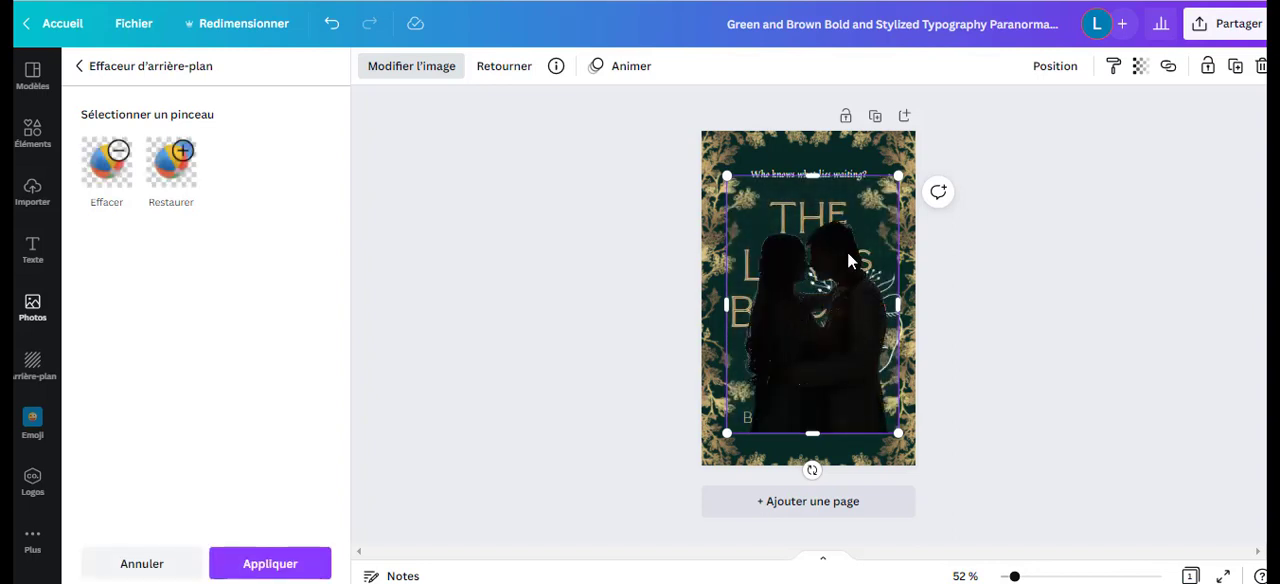
drag(817, 346, 817, 368)
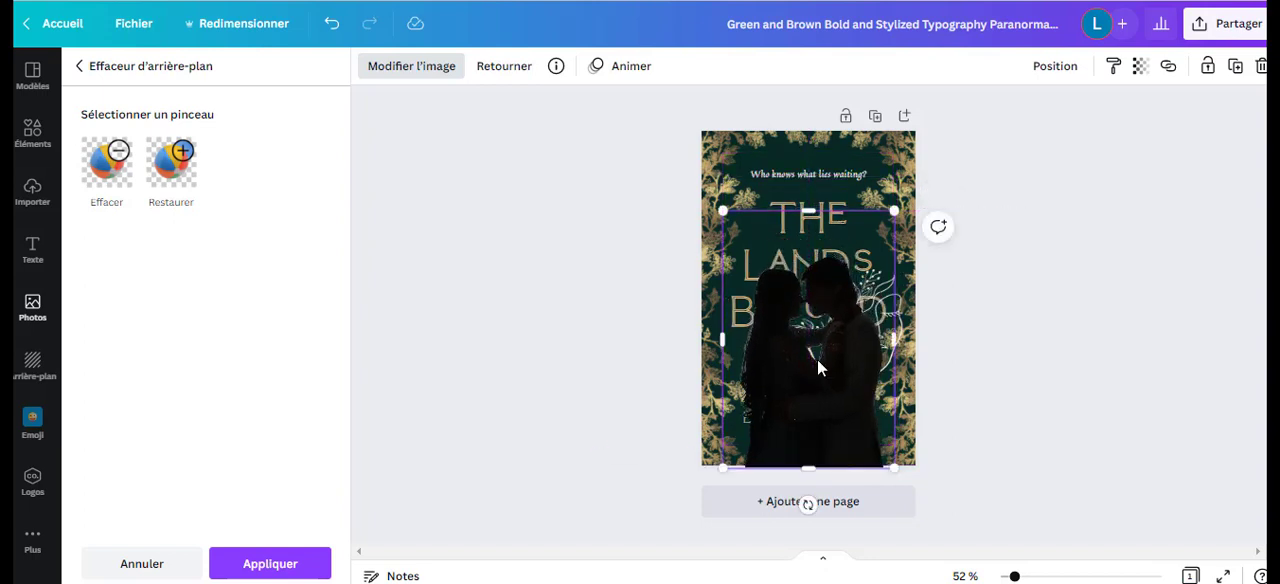
Send the couple cutout to the very back of the cover, behind the title text and line drawing.
click(1054, 70)
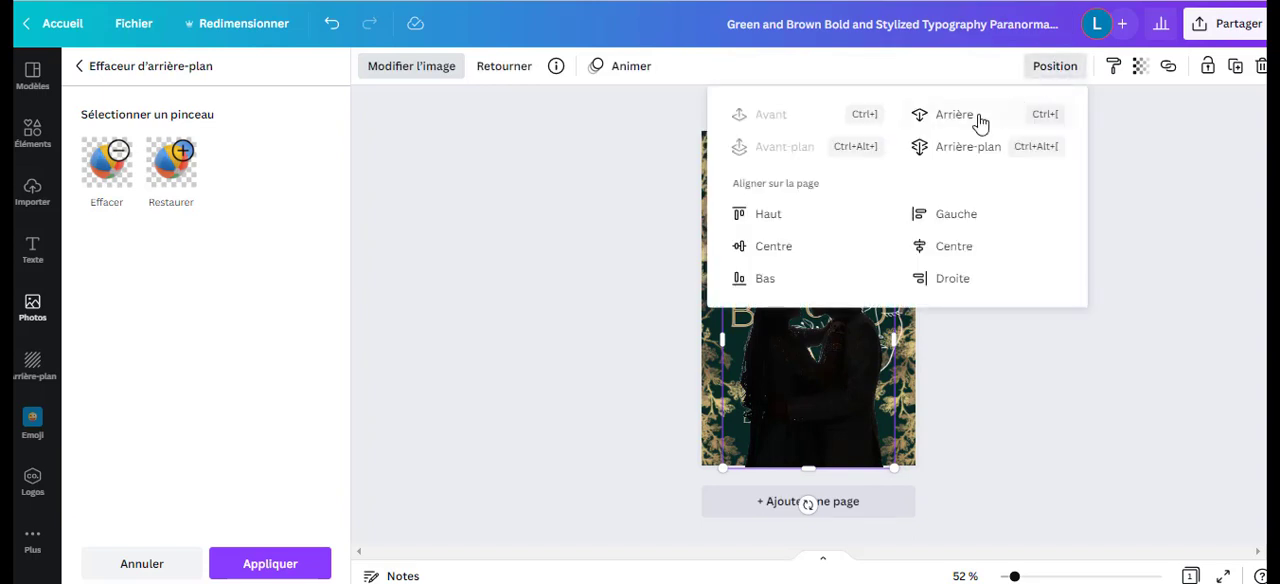
click(953, 150)
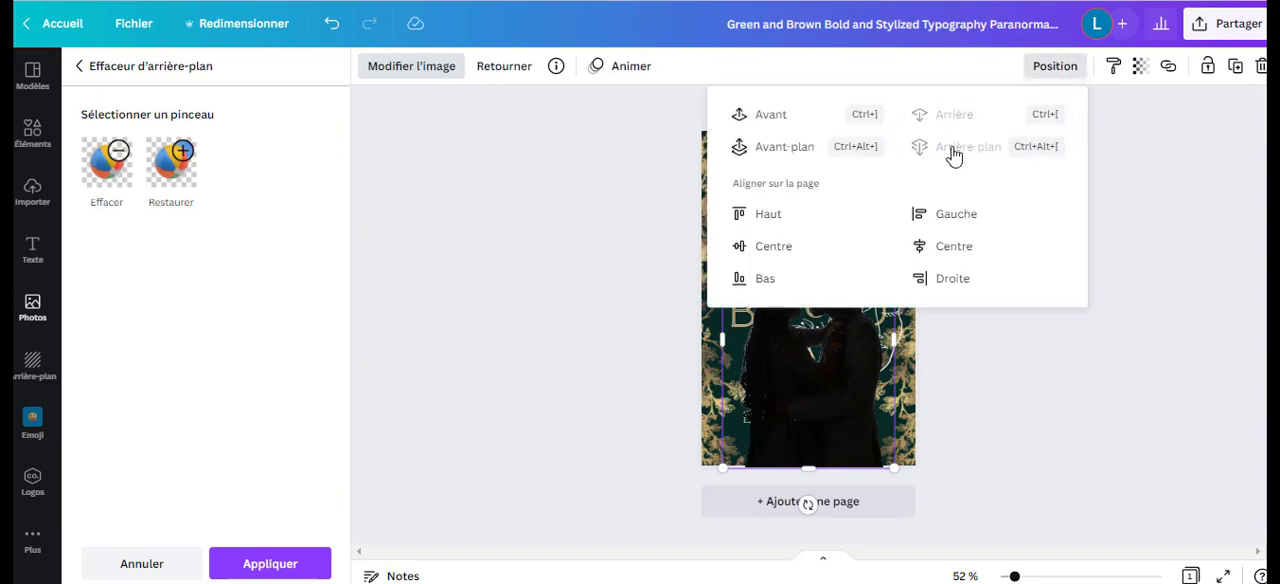
click(1031, 352)
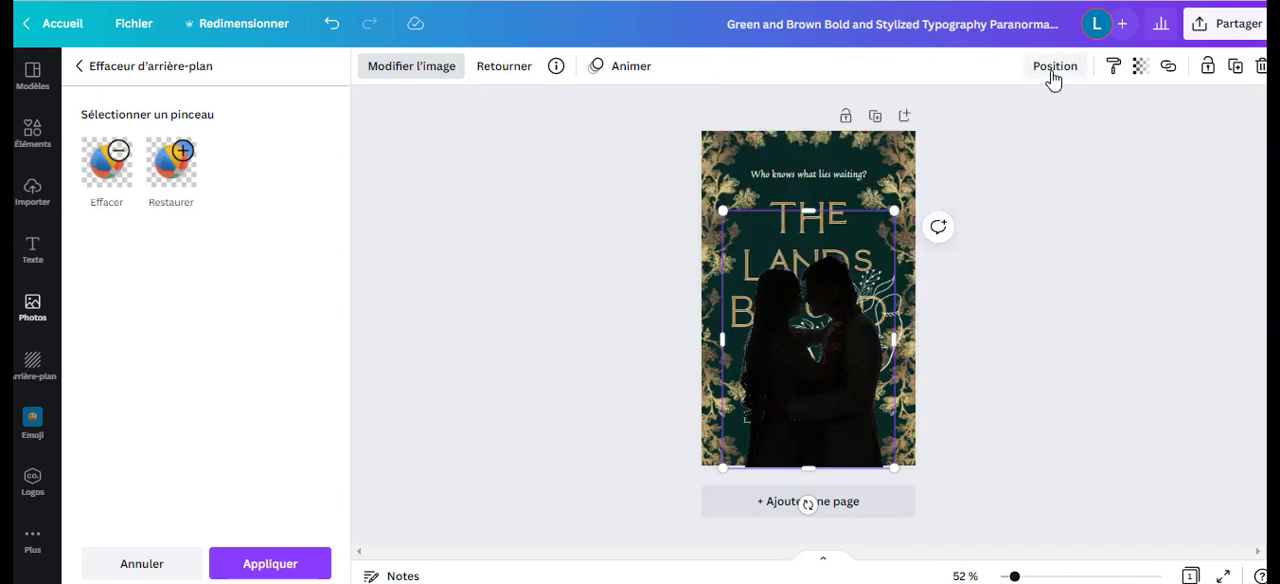
click(849, 236)
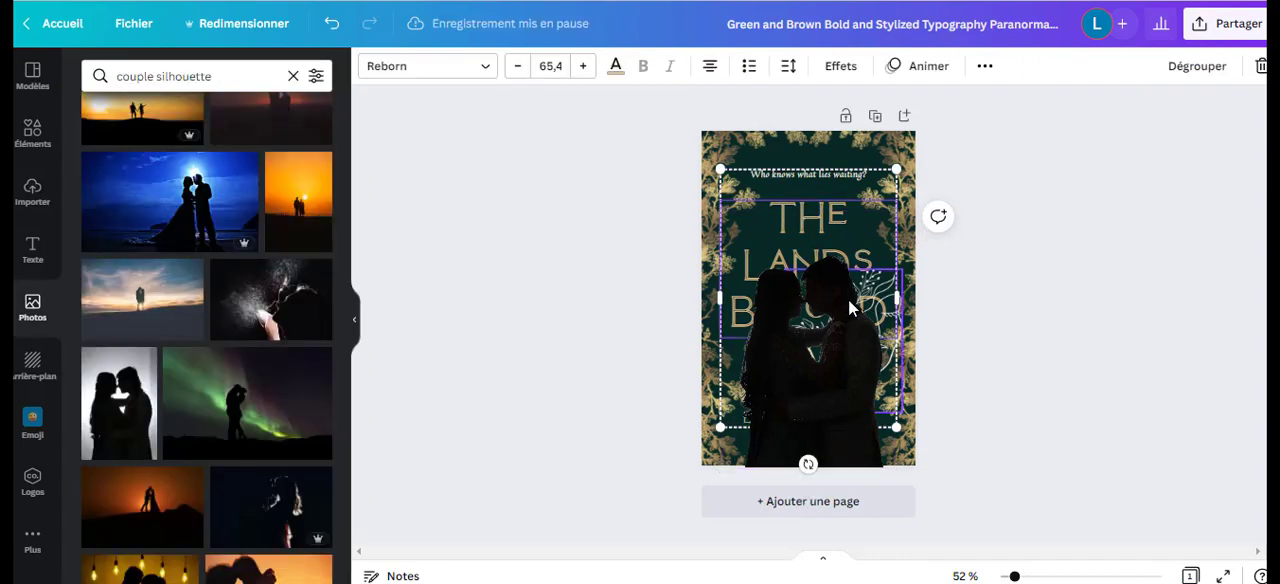
click(813, 318)
click(768, 446)
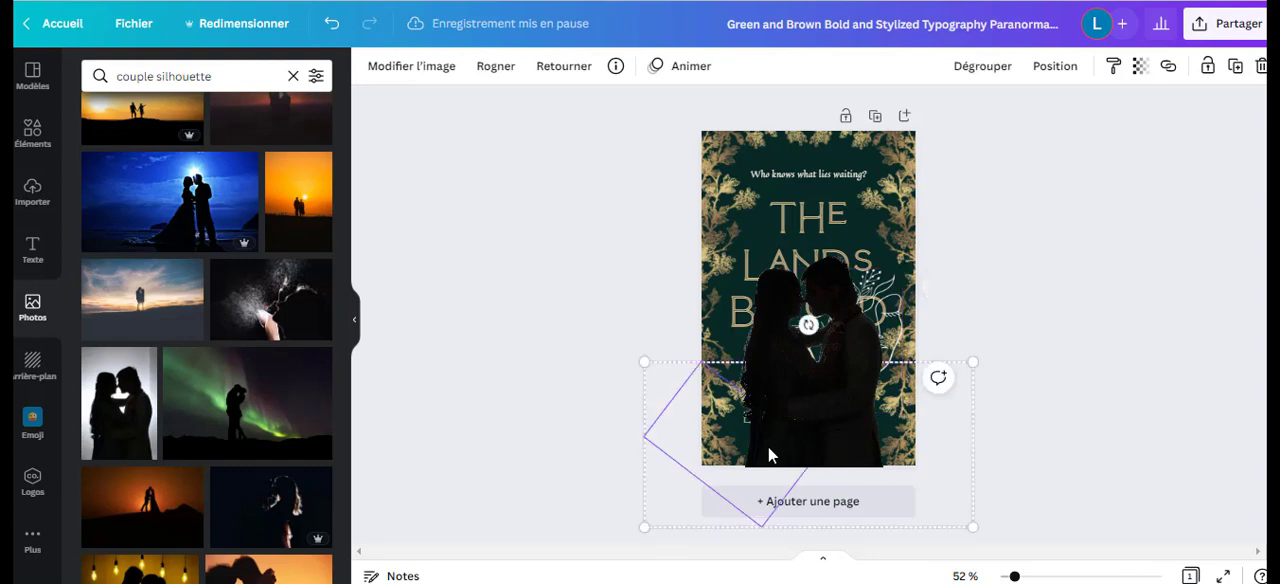
click(780, 350)
click(822, 309)
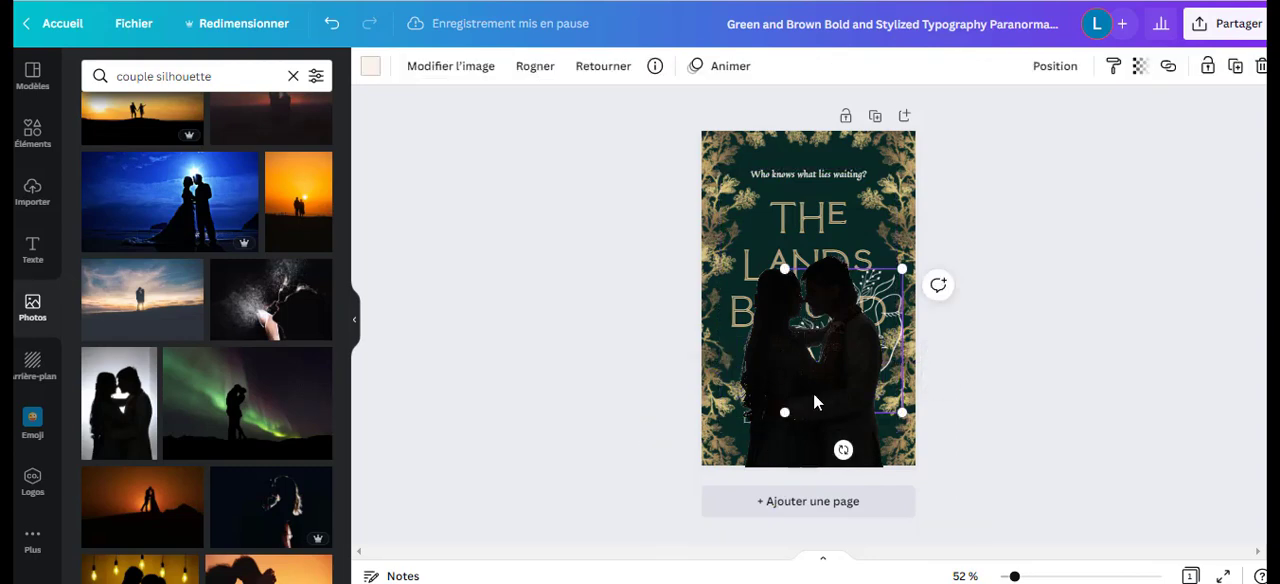
click(804, 446)
click(1014, 294)
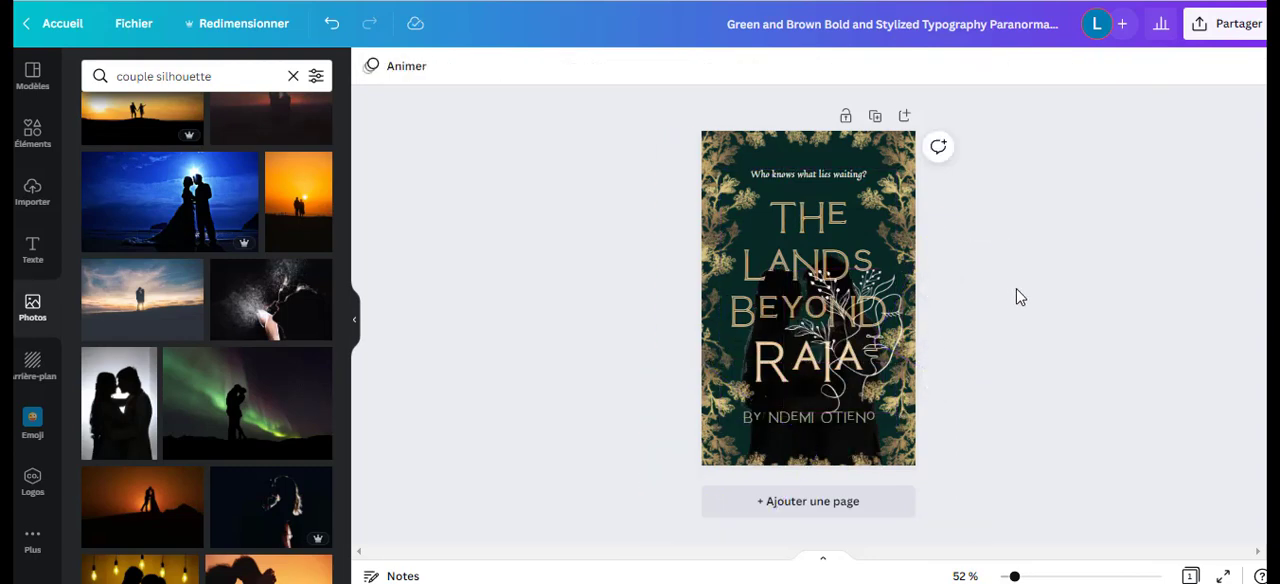
Move the white botanical line drawing to the cover's right edge and shrink the text group above the couple, with the title at size 35.2.
click(853, 320)
drag(853, 320, 889, 160)
click(822, 289)
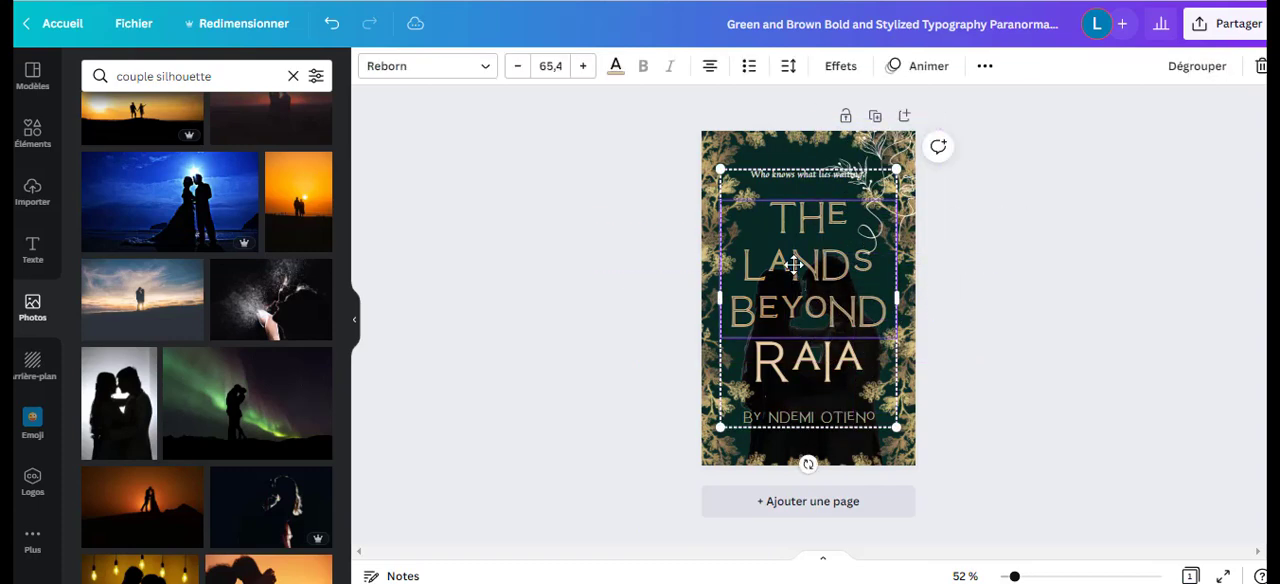
drag(822, 289, 755, 217)
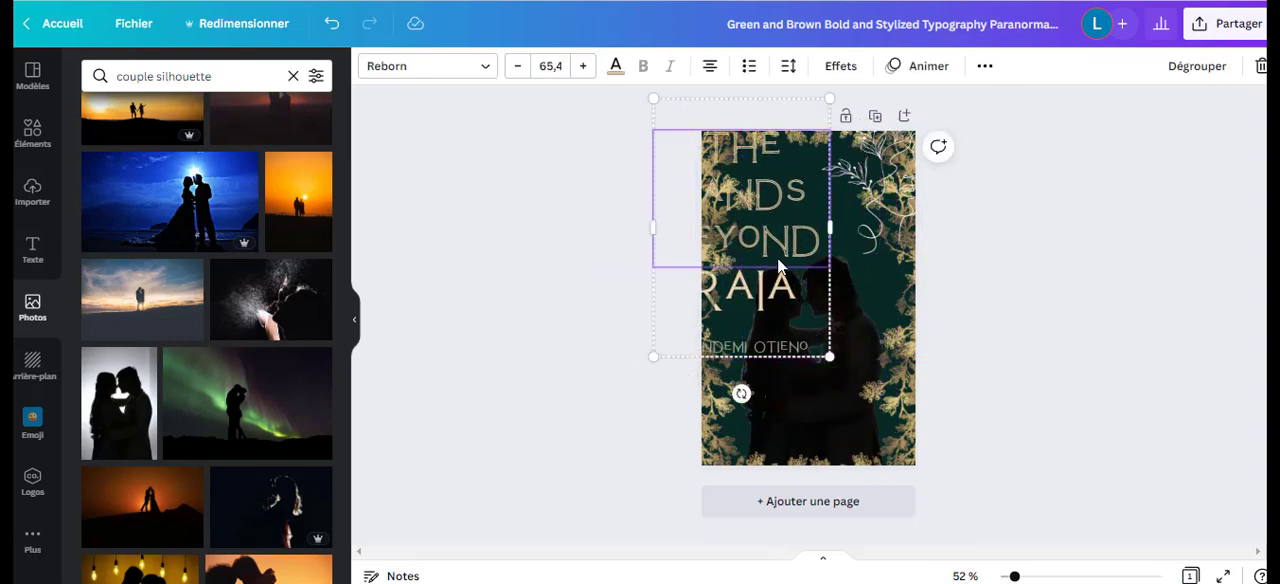
drag(777, 258, 714, 223)
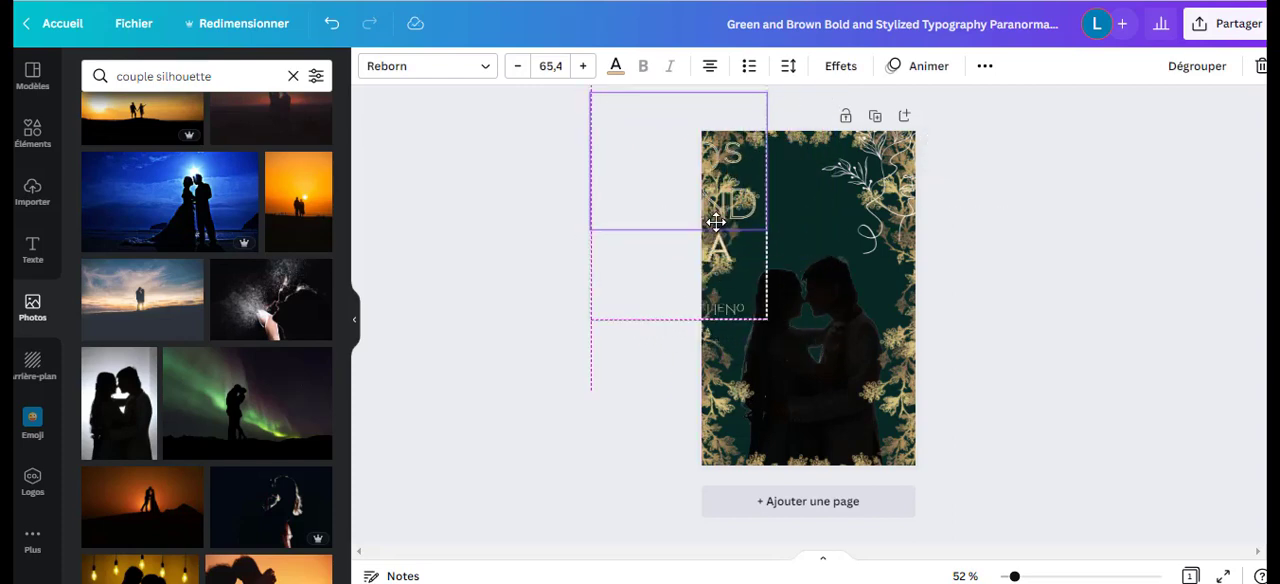
drag(716, 222, 741, 230)
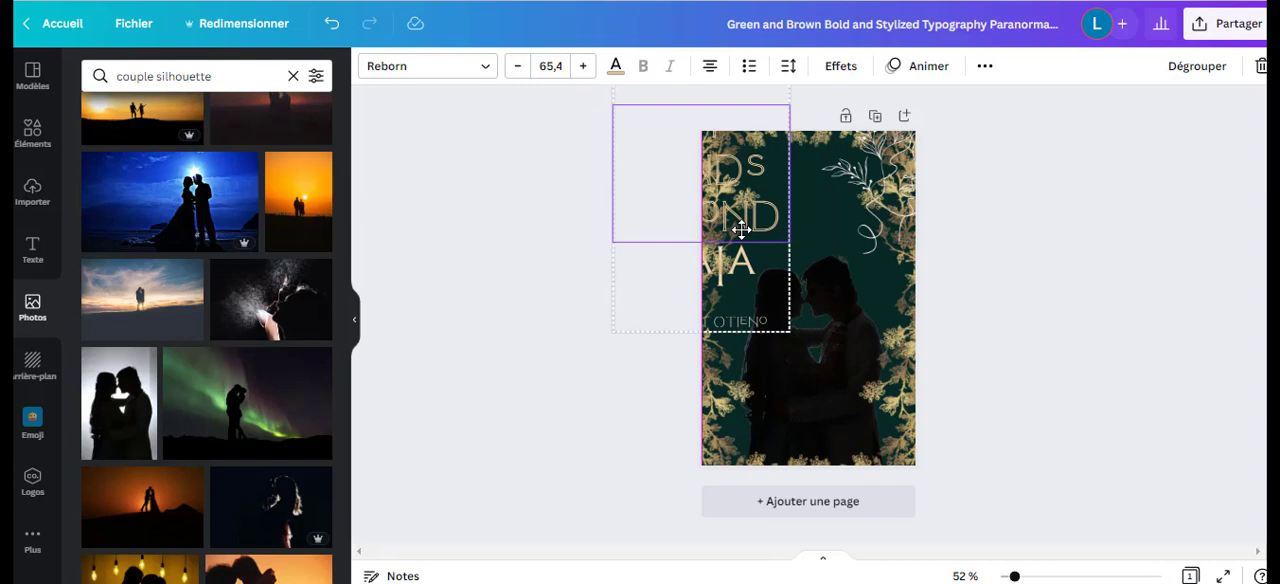
drag(741, 230, 741, 230)
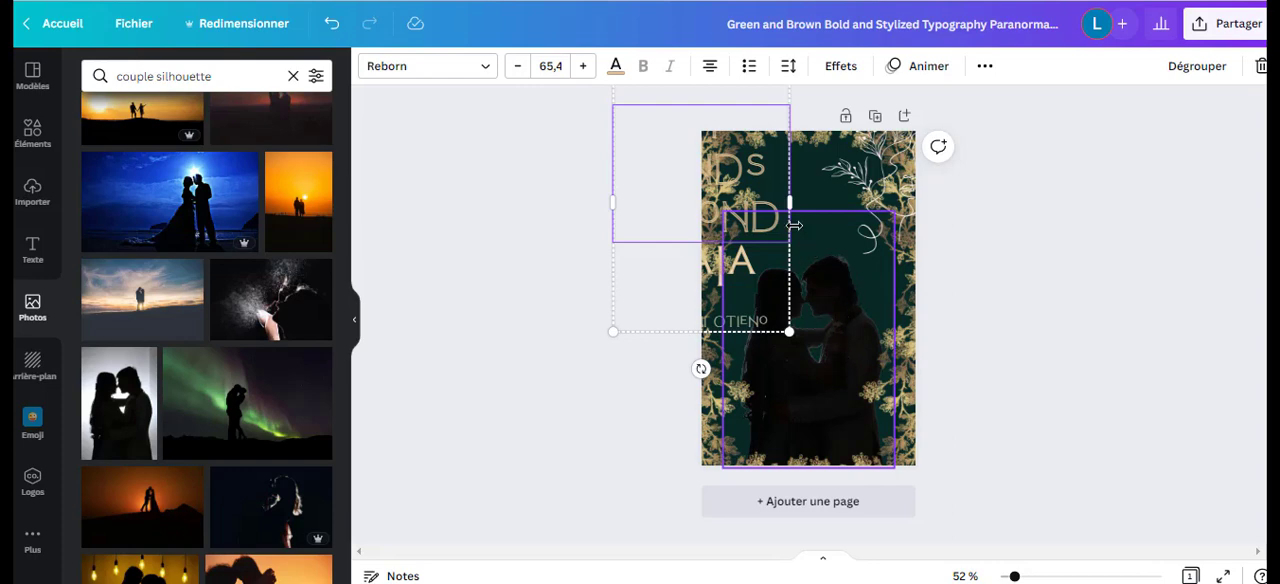
drag(744, 224, 840, 232)
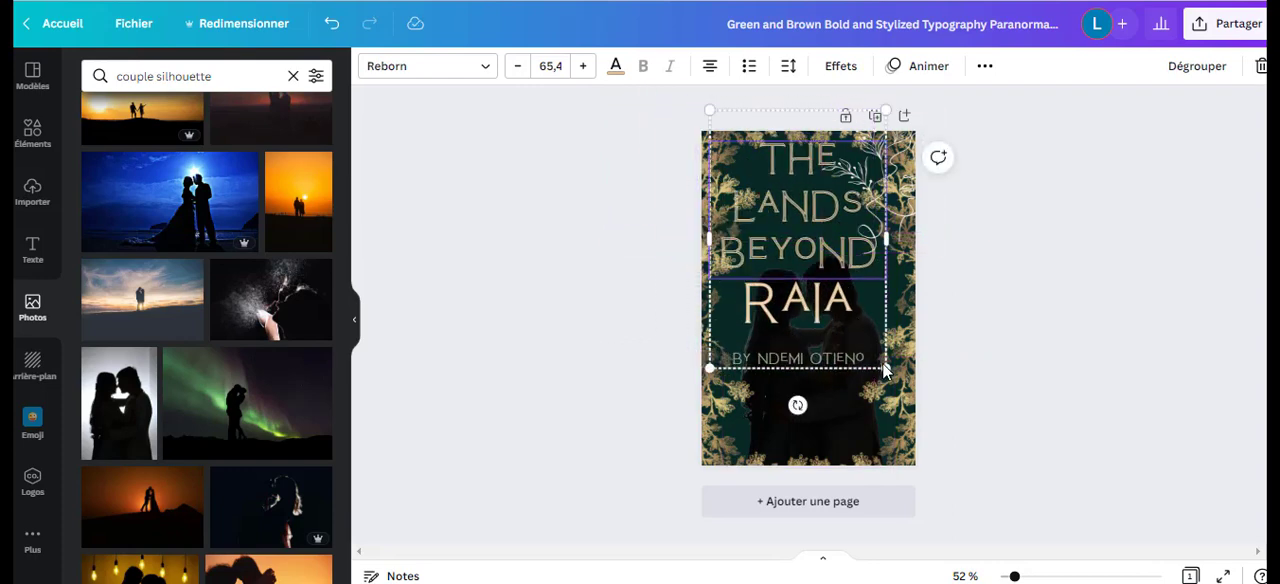
drag(885, 370, 792, 220)
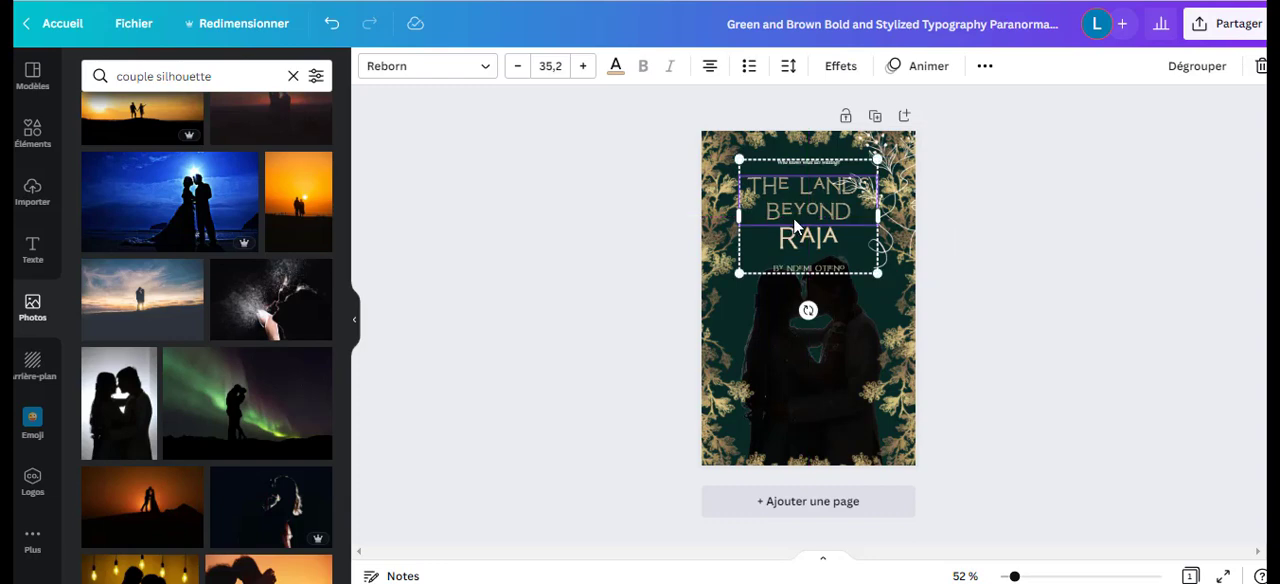
drag(883, 215, 910, 268)
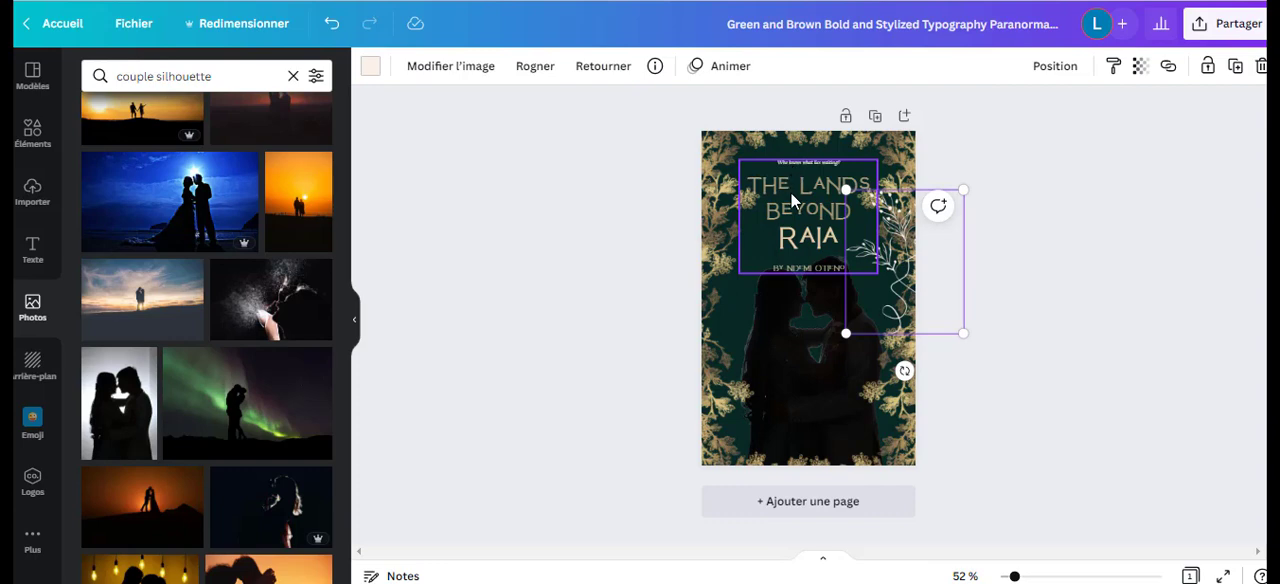
click(702, 168)
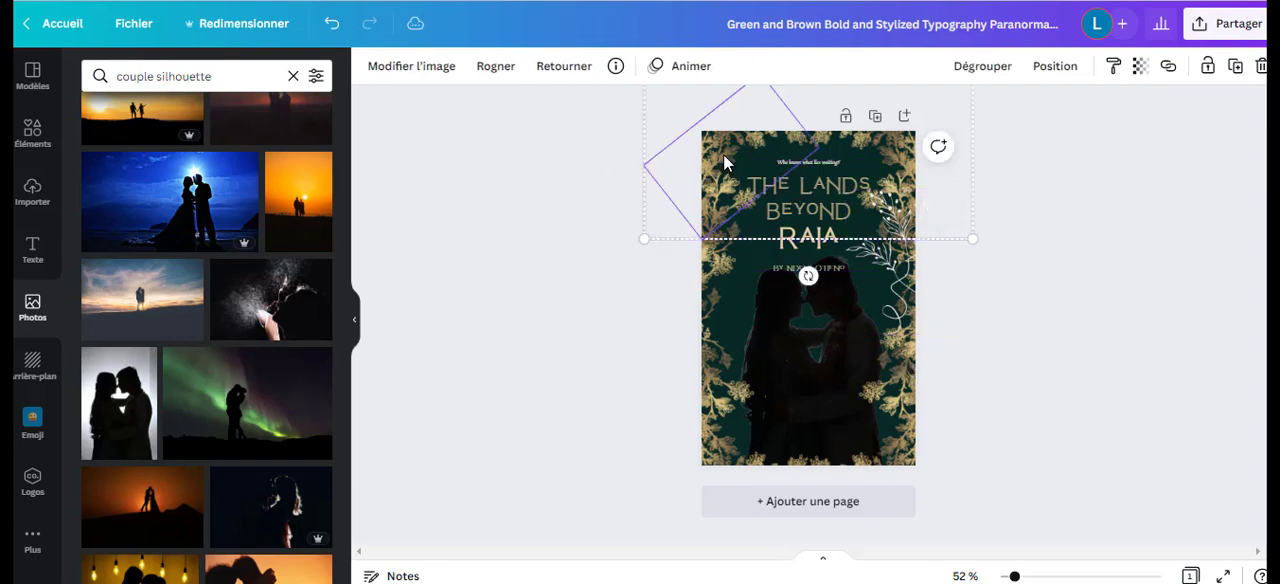
double_click(726, 163)
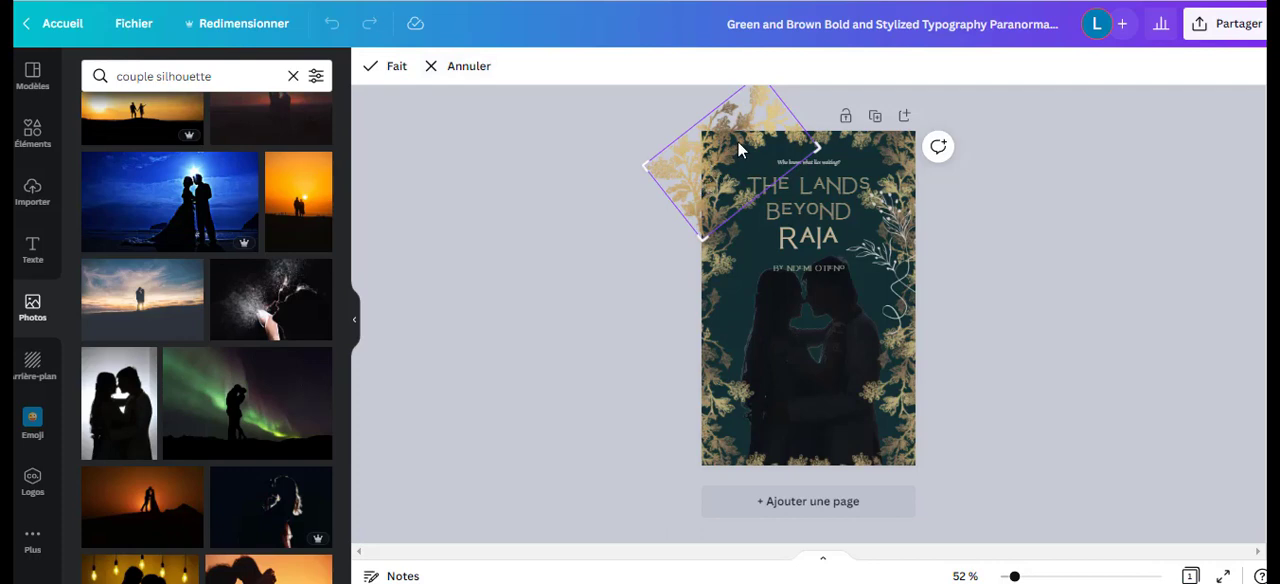
click(490, 192)
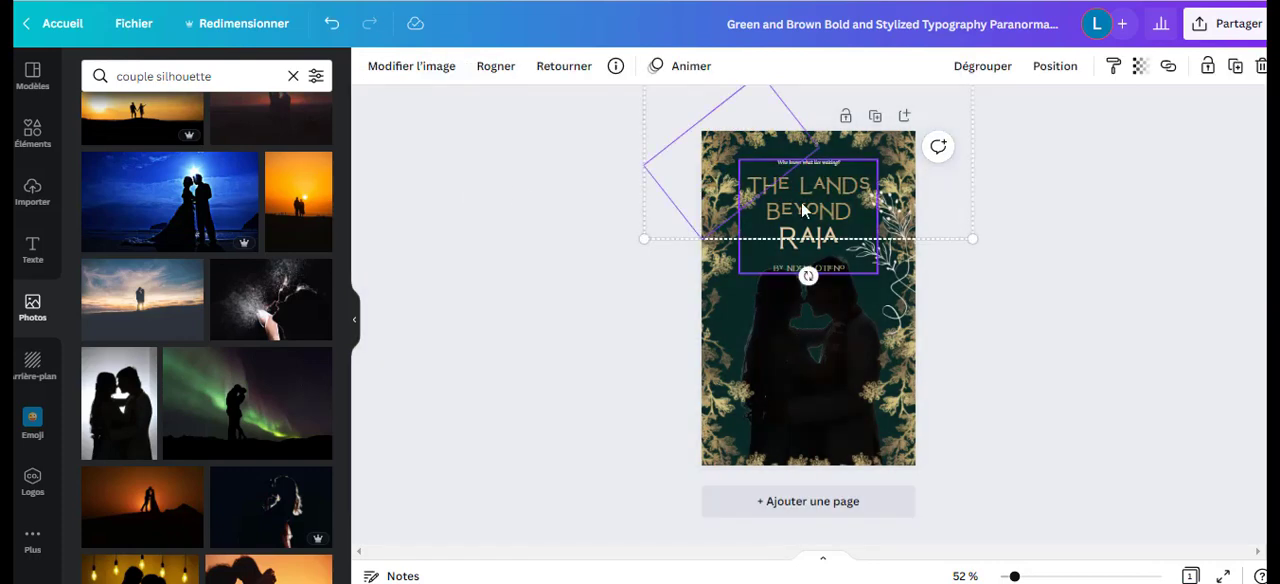
Delete the couple cutout from the cover.
click(785, 349)
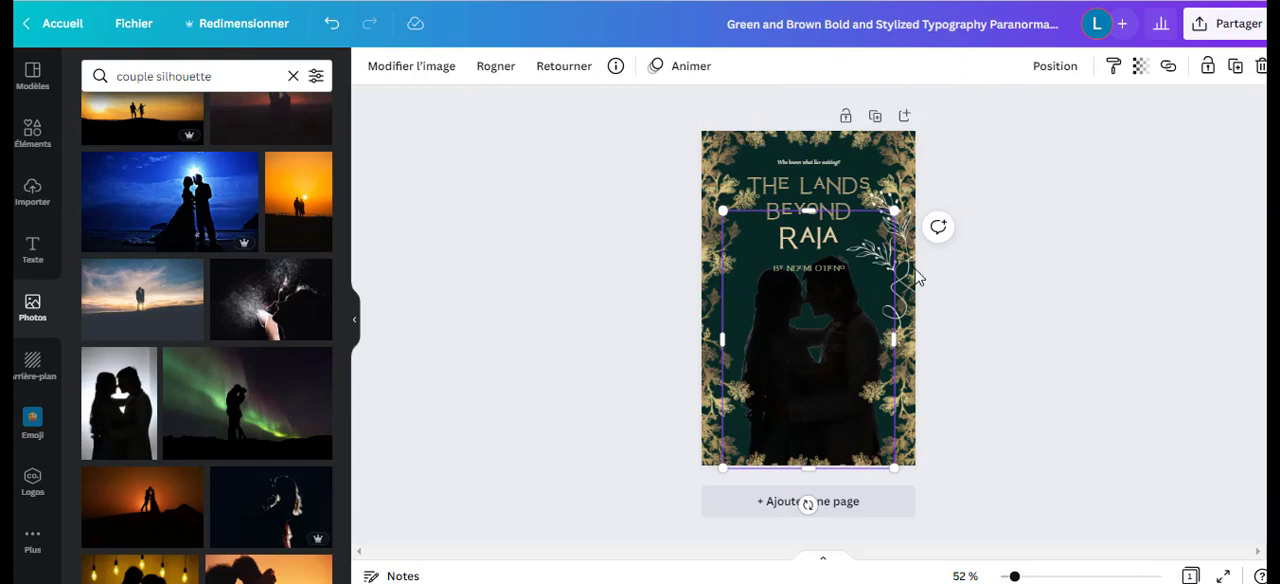
click(1260, 70)
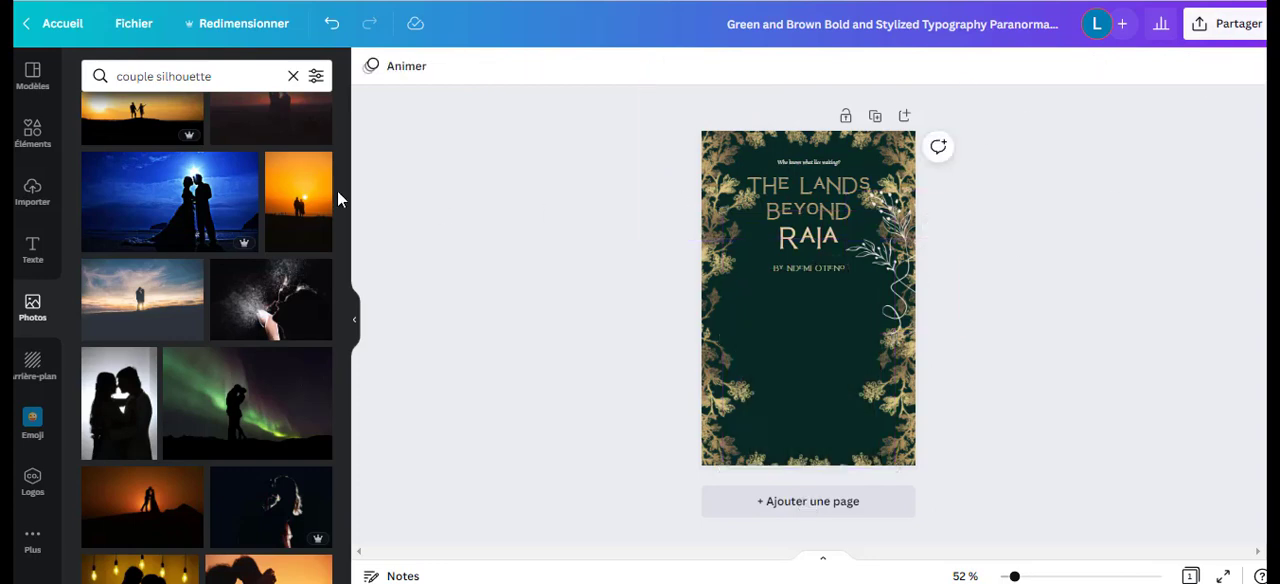
Try the blue moonlit couple photo with its background removed, enlarged at the bottom of the cover, and delete it again.
click(187, 205)
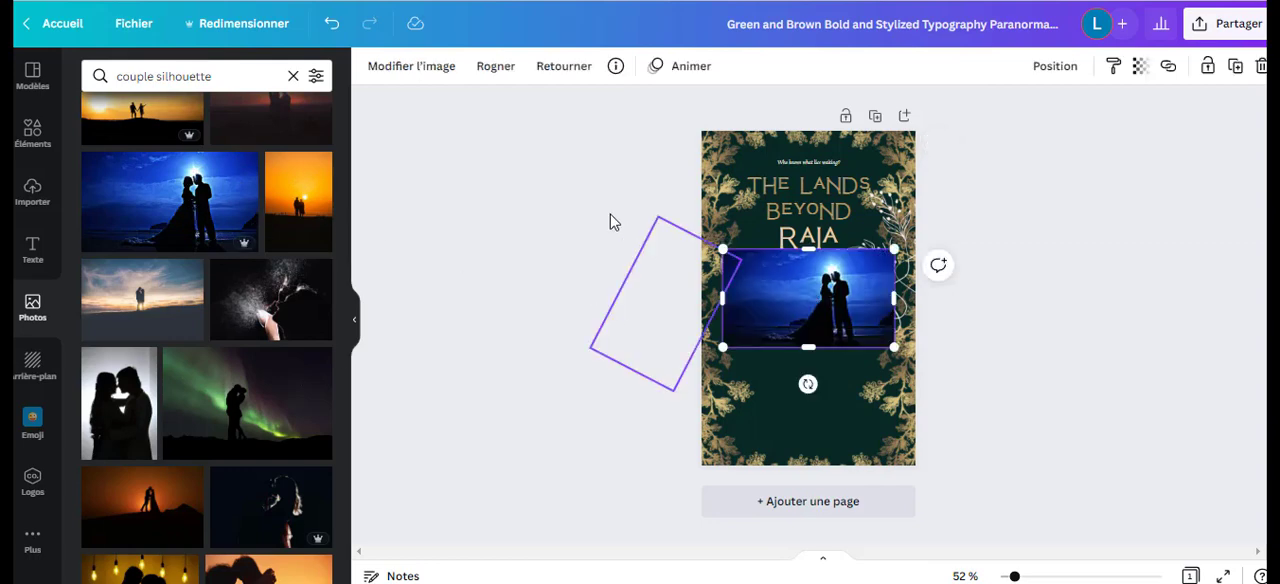
click(416, 72)
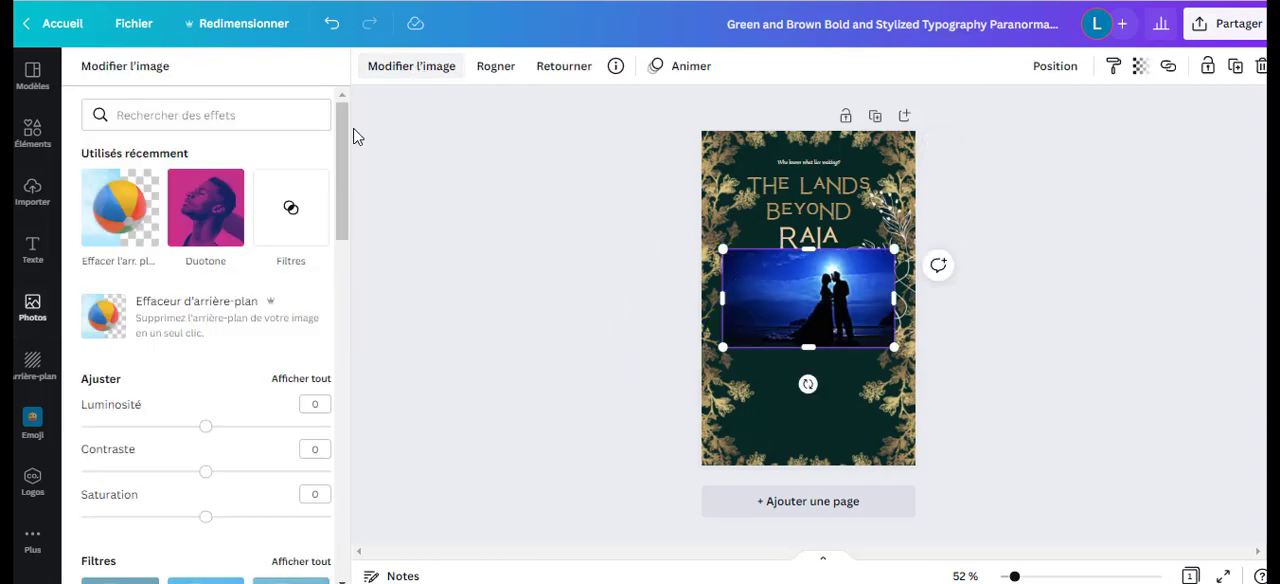
click(128, 237)
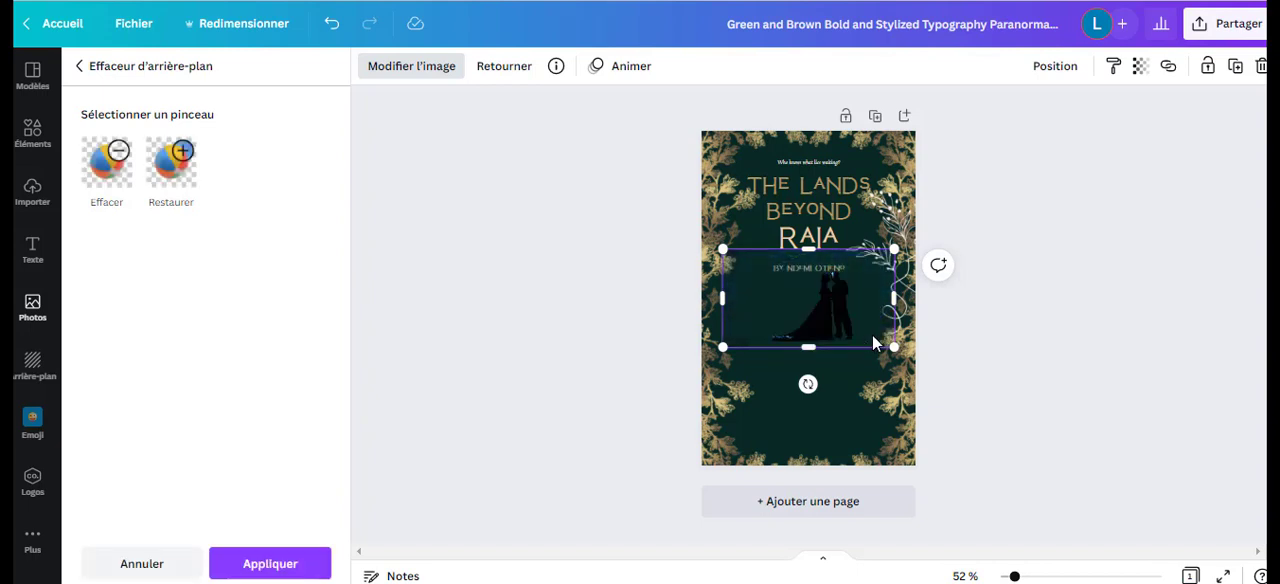
drag(835, 317, 874, 440)
drag(760, 376, 643, 212)
drag(834, 337, 849, 372)
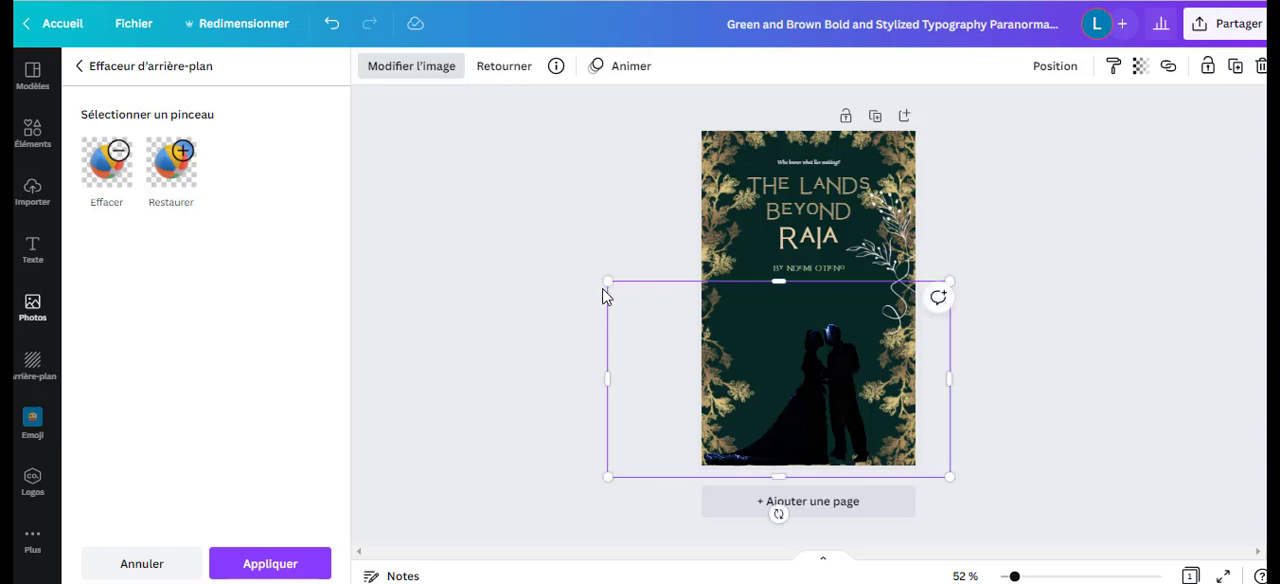
drag(677, 314, 688, 322)
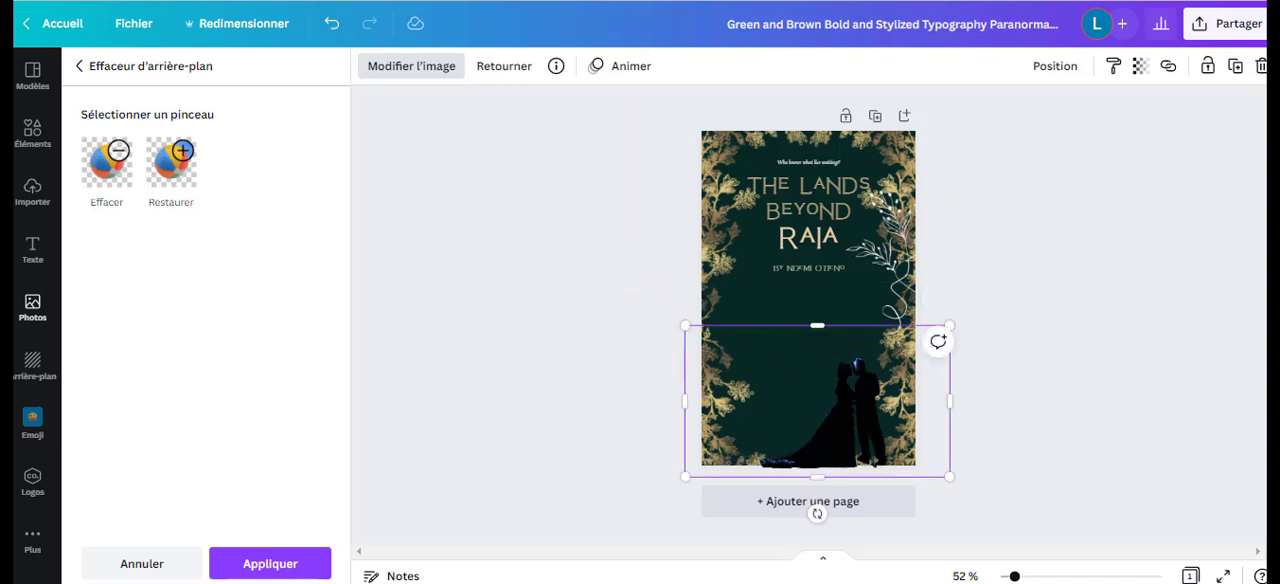
click(1261, 66)
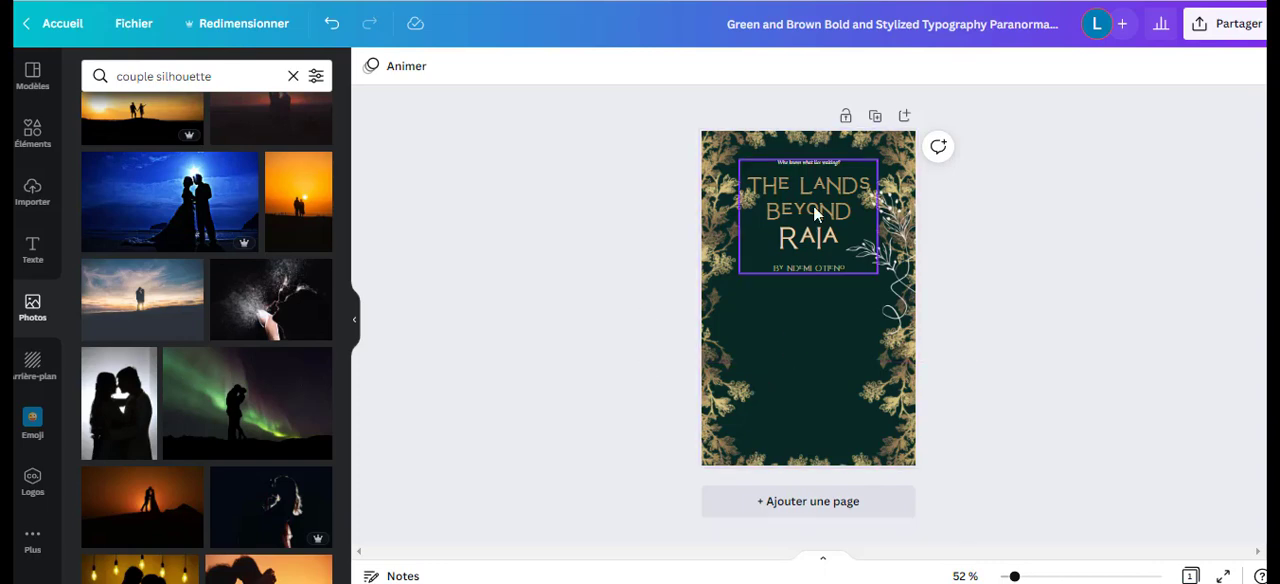
Move the title text group to the middle of the cover and narrow it so the title wraps onto four lines.
drag(815, 193, 814, 277)
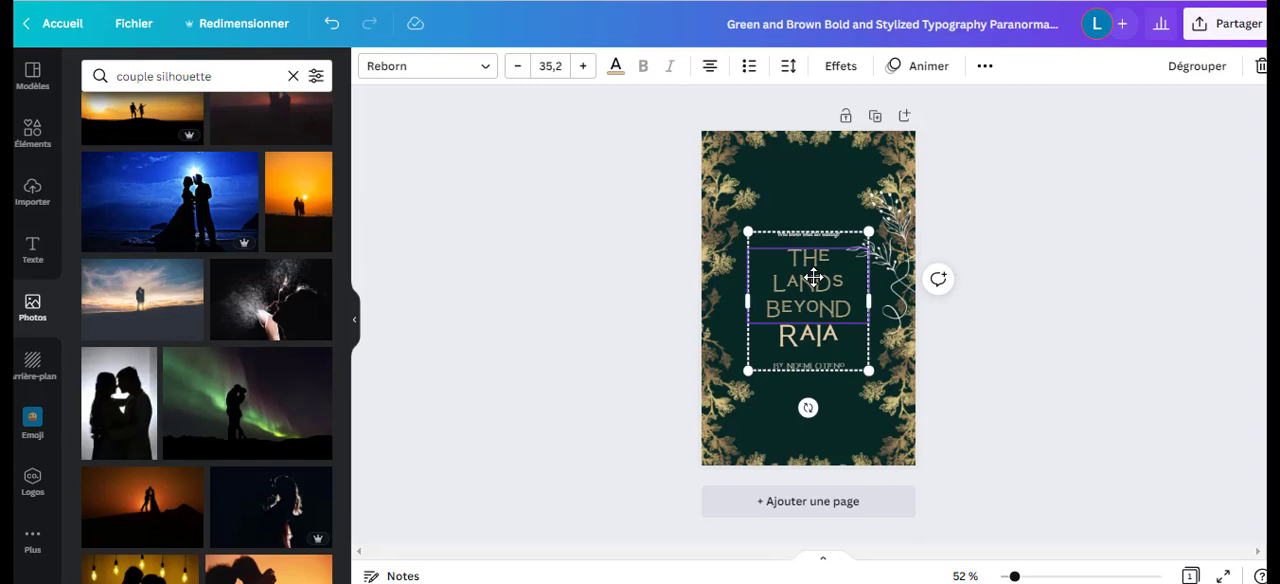
Change the cover's background colour from green to dark navy blue #001F49, starting from the default dark blue swatch.
click(745, 280)
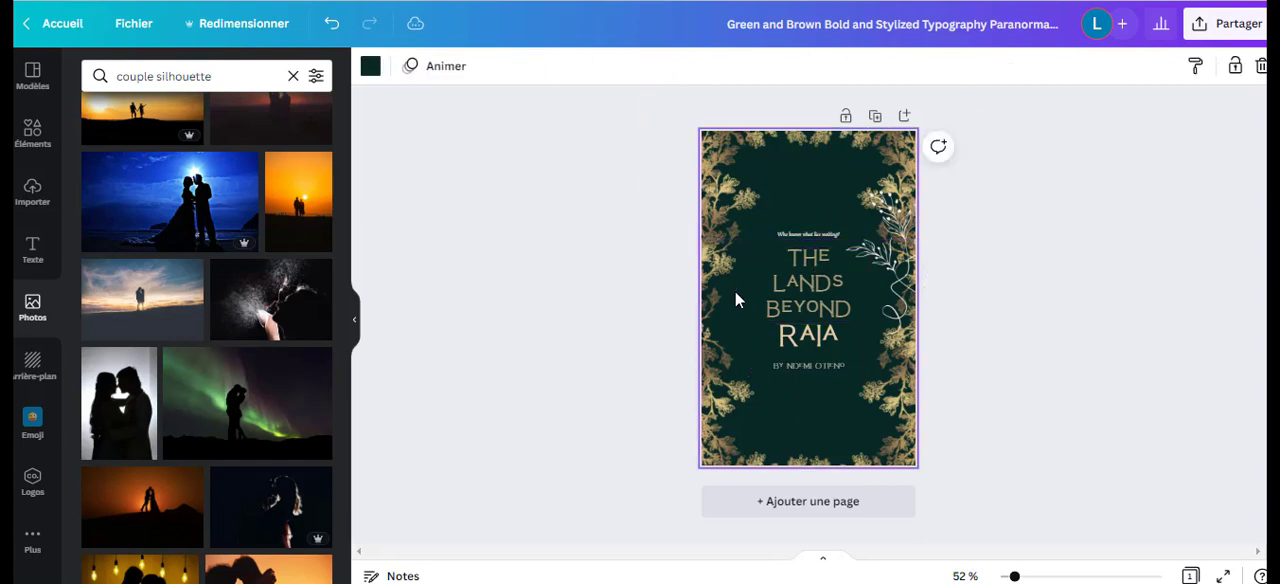
click(370, 67)
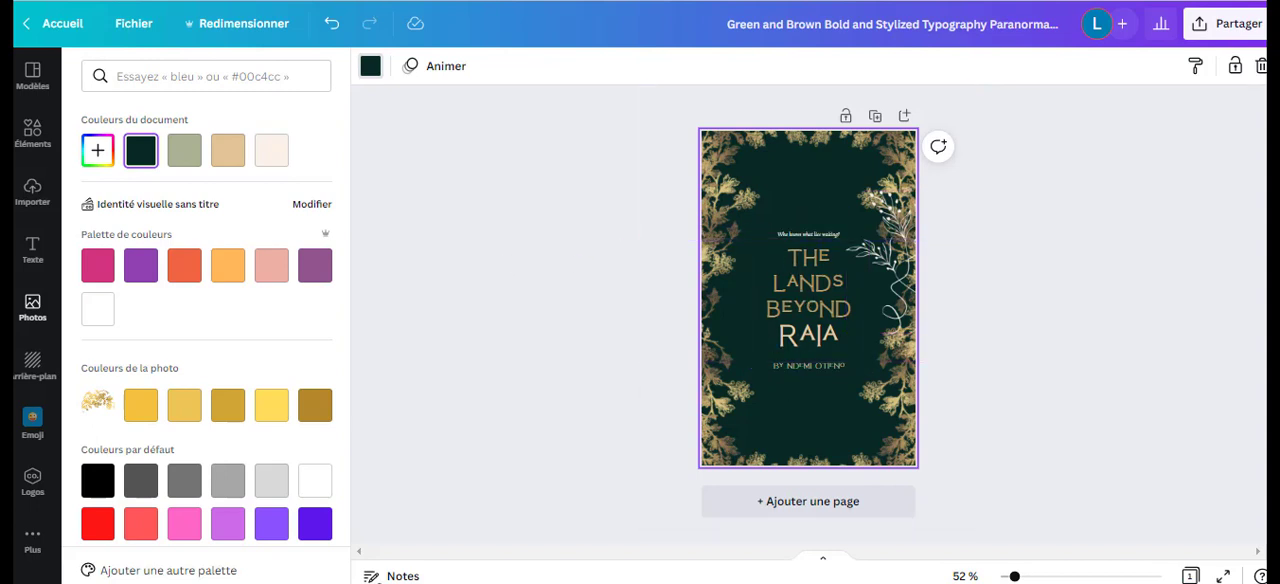
scroll(335, 450, down, 2)
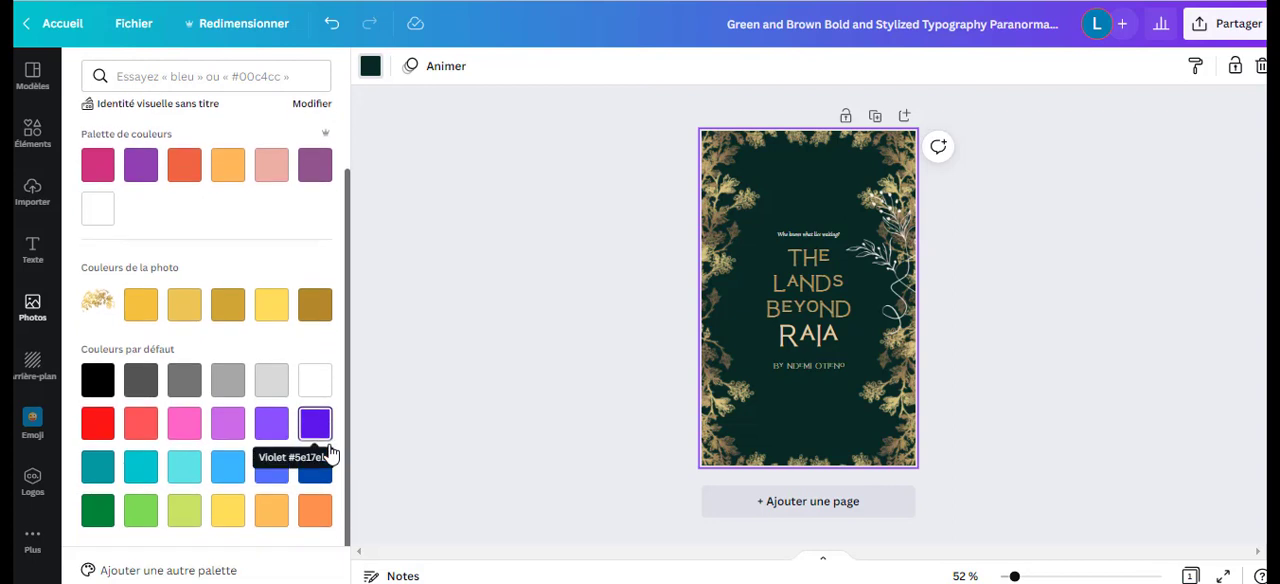
click(312, 479)
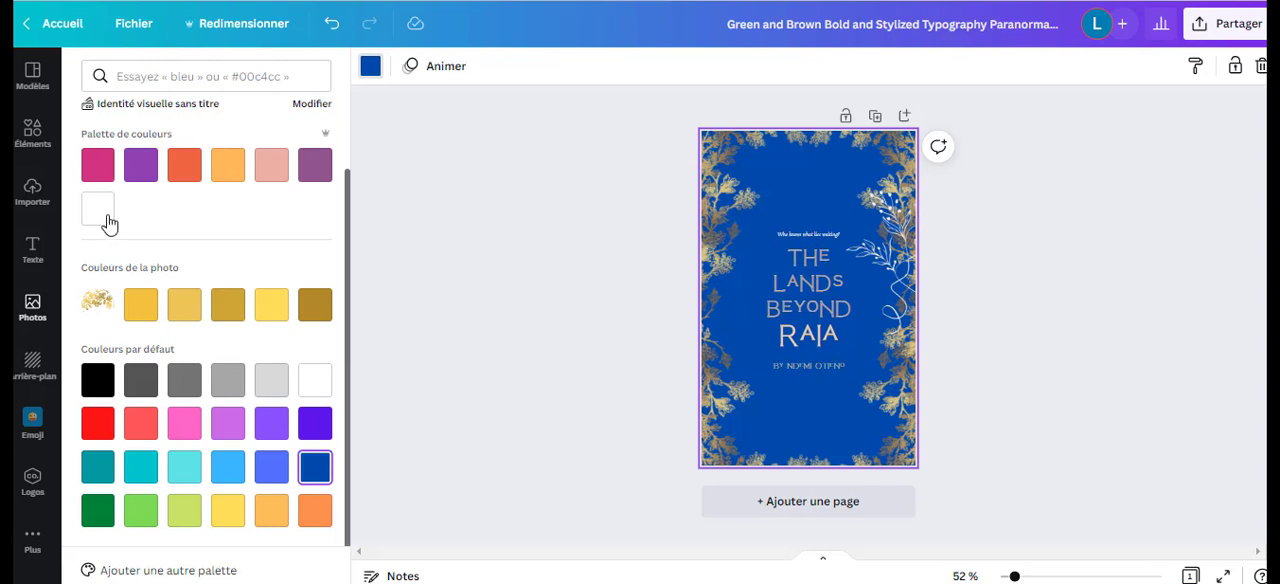
scroll(103, 163, up, 2)
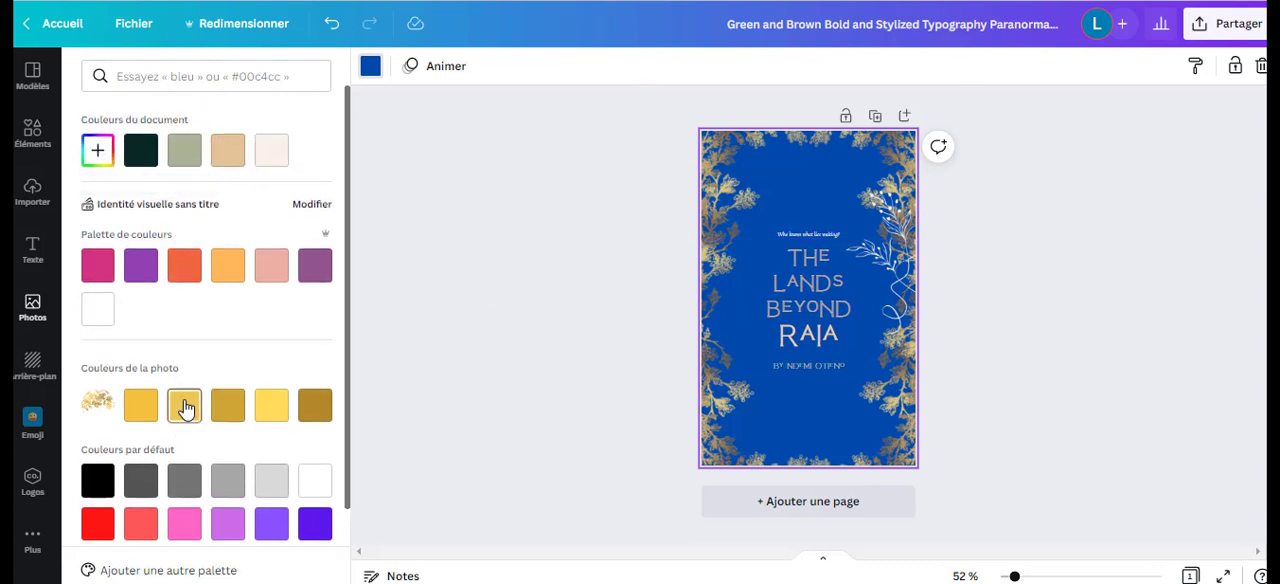
click(110, 163)
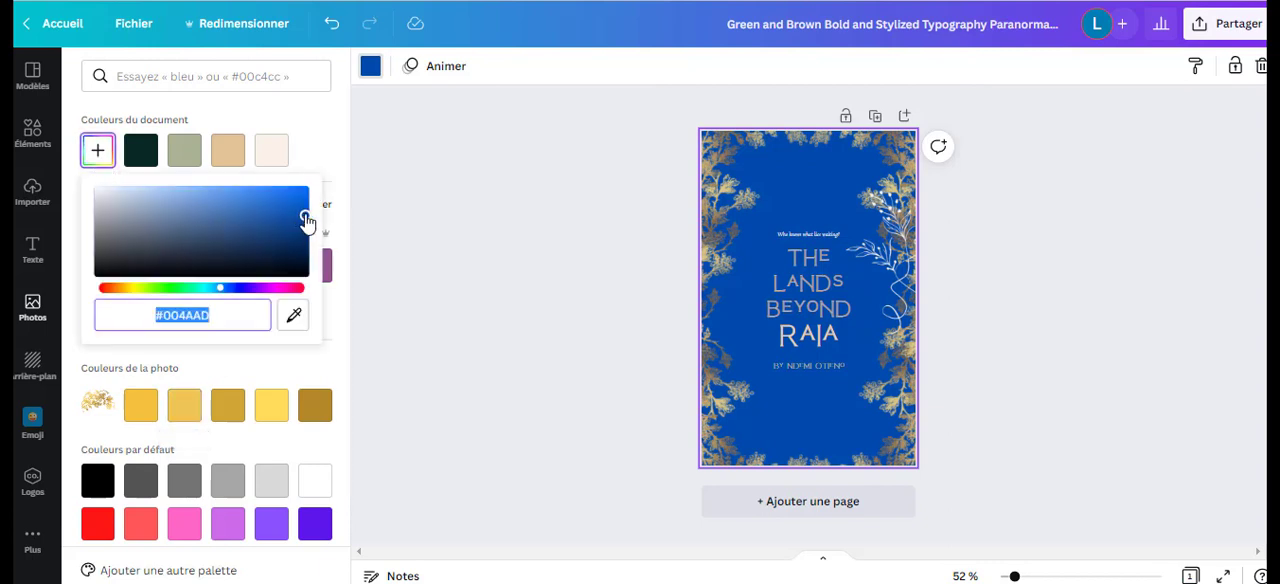
drag(305, 215, 305, 251)
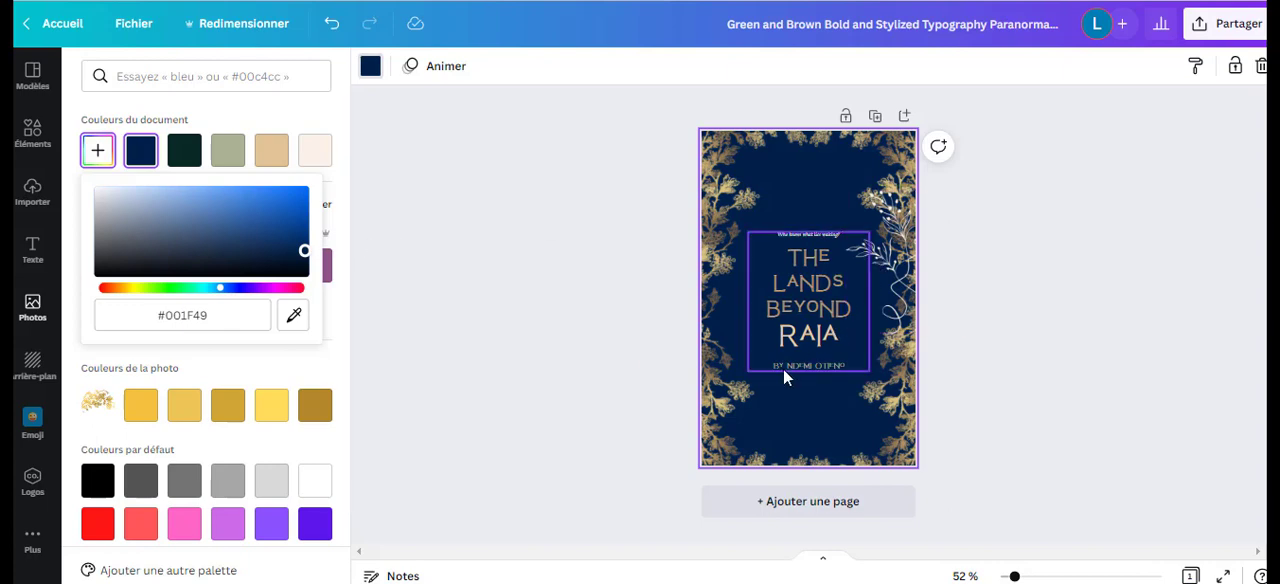
Replace the title text with "NARCISSE" and "AU" on two lines, and the large word below it with "COEUR".
click(798, 308)
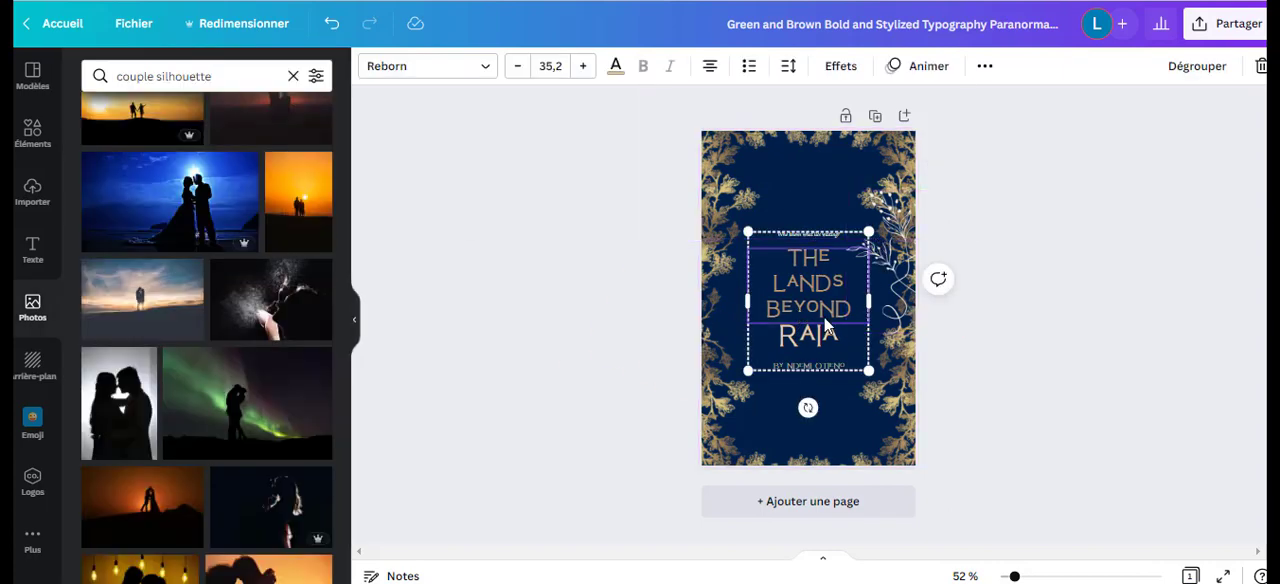
click(825, 317)
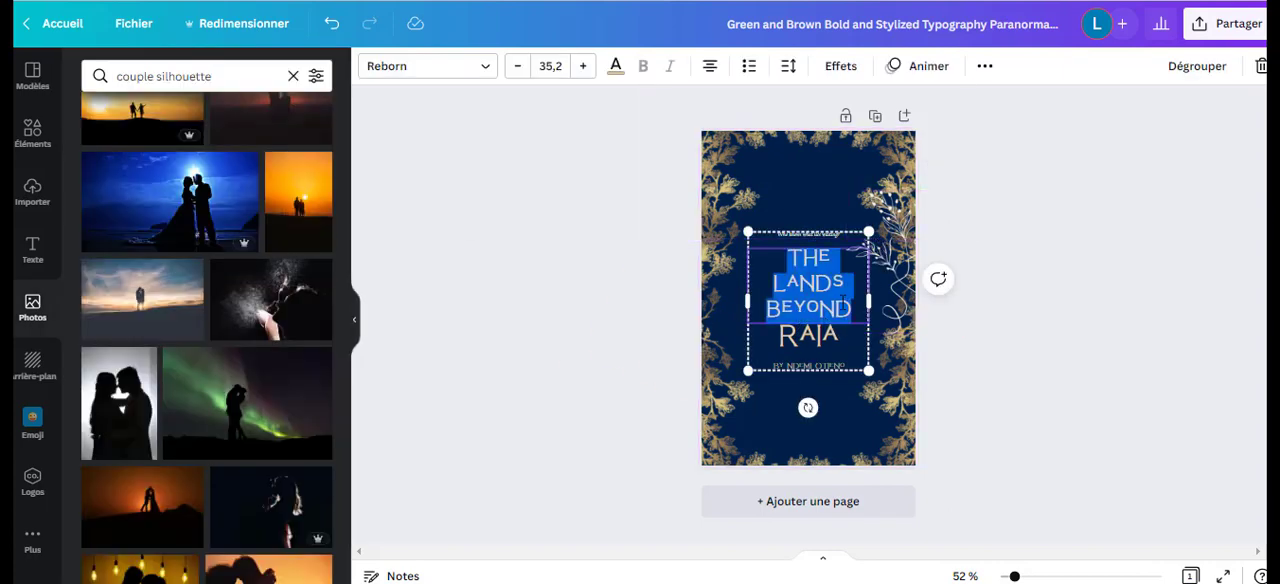
text(NARCISSE)
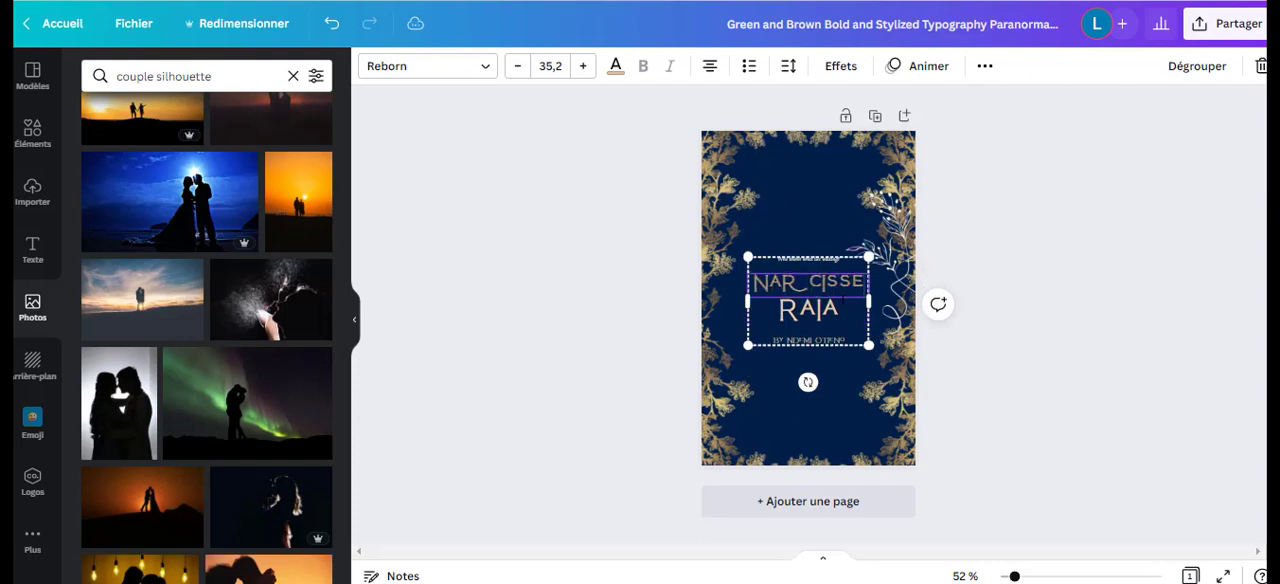
key(Return)
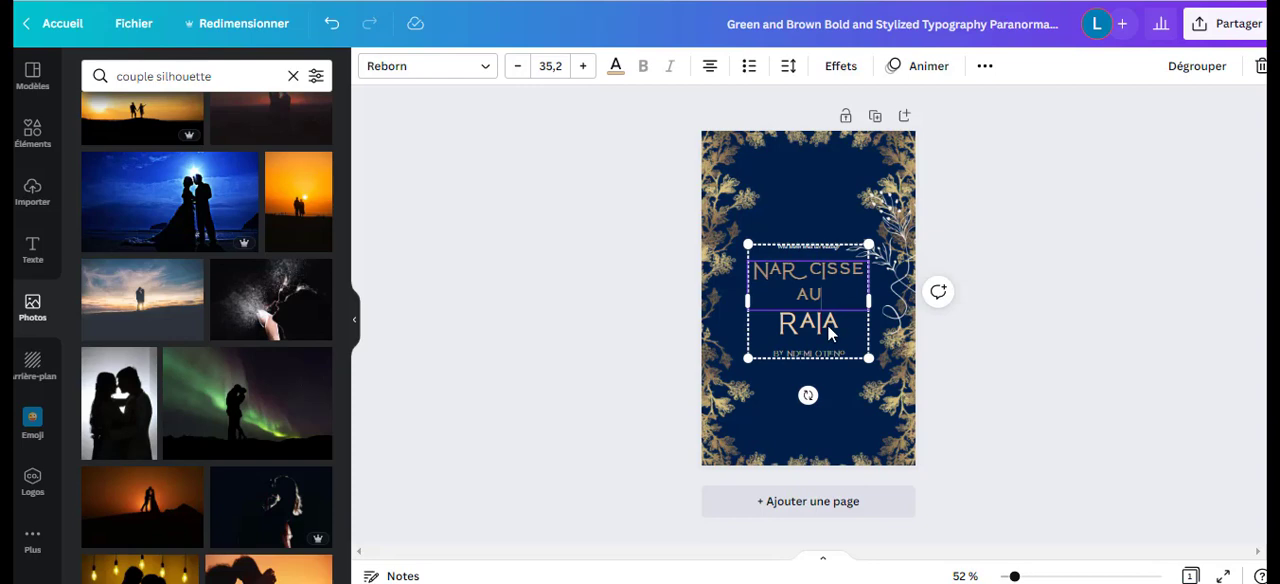
double_click(829, 333)
text(COEUR)
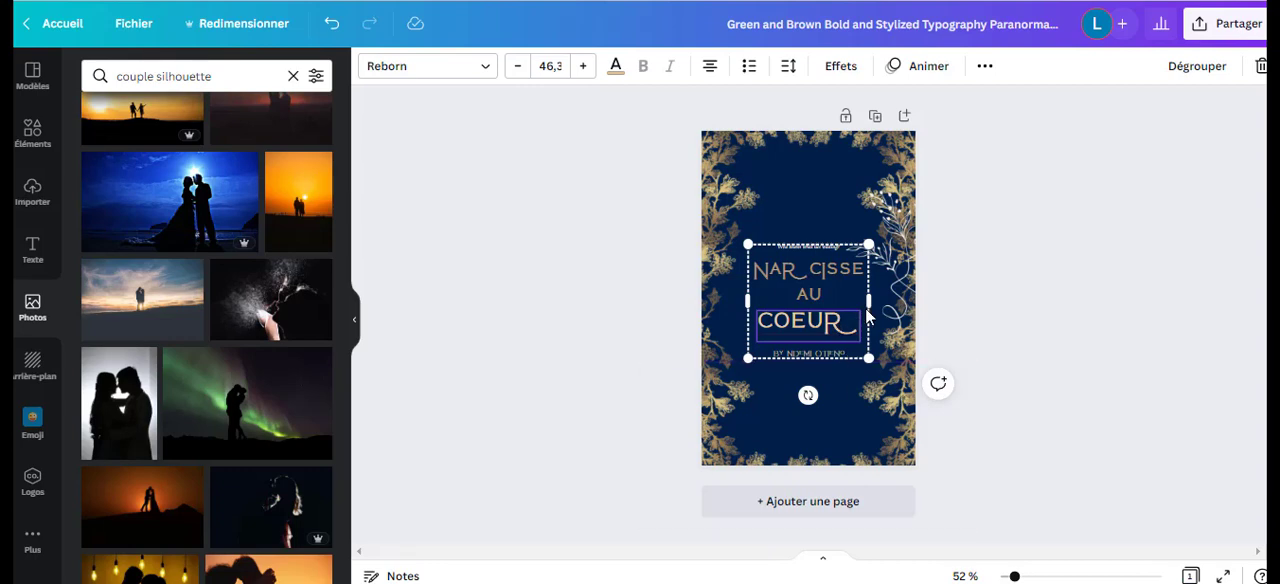
Try the fonts Contrail One, Medula One, Clear Sans Thin, Ruda Regular and 29LT Bukra Condensed Medium on the "Narcisse au" title lines.
click(810, 284)
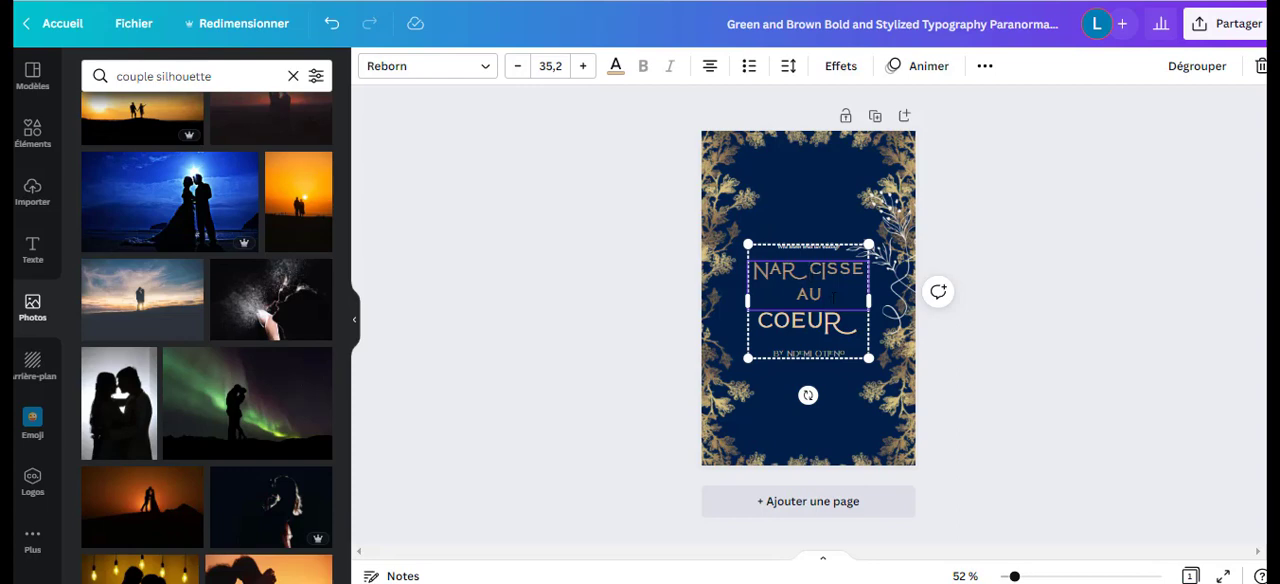
double_click(800, 294)
drag(801, 292, 756, 272)
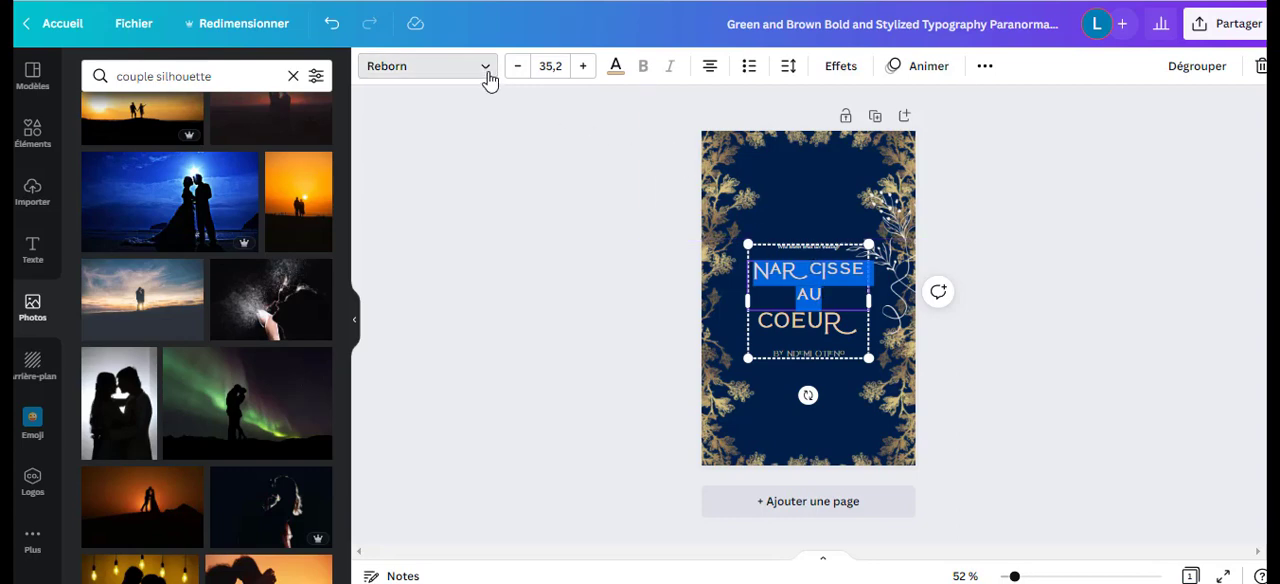
click(486, 70)
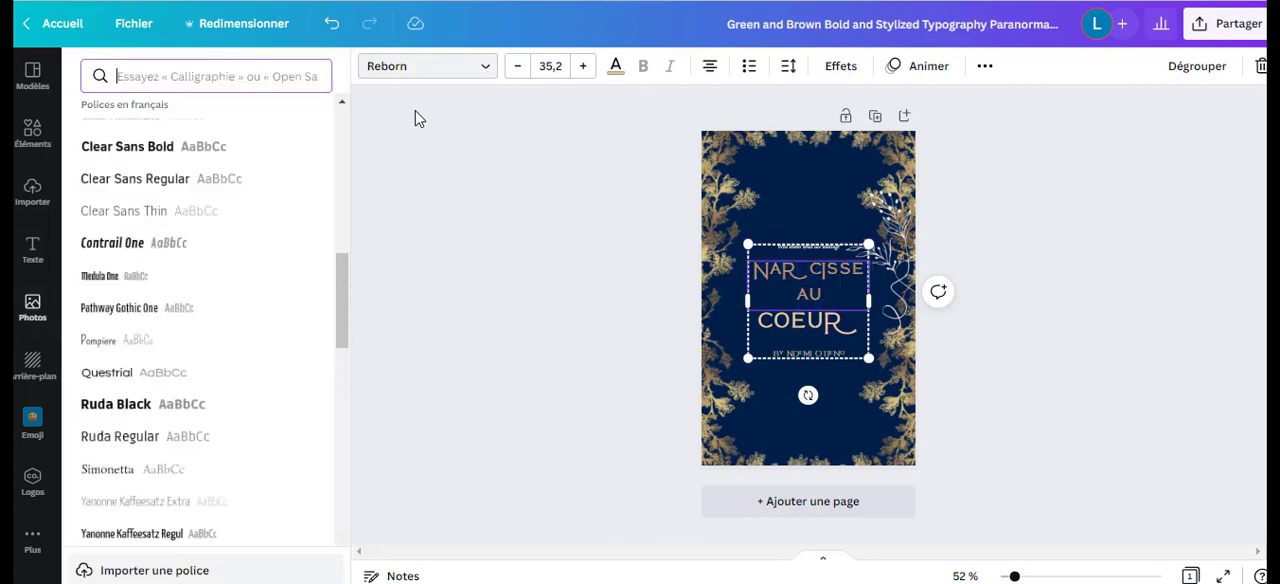
click(130, 248)
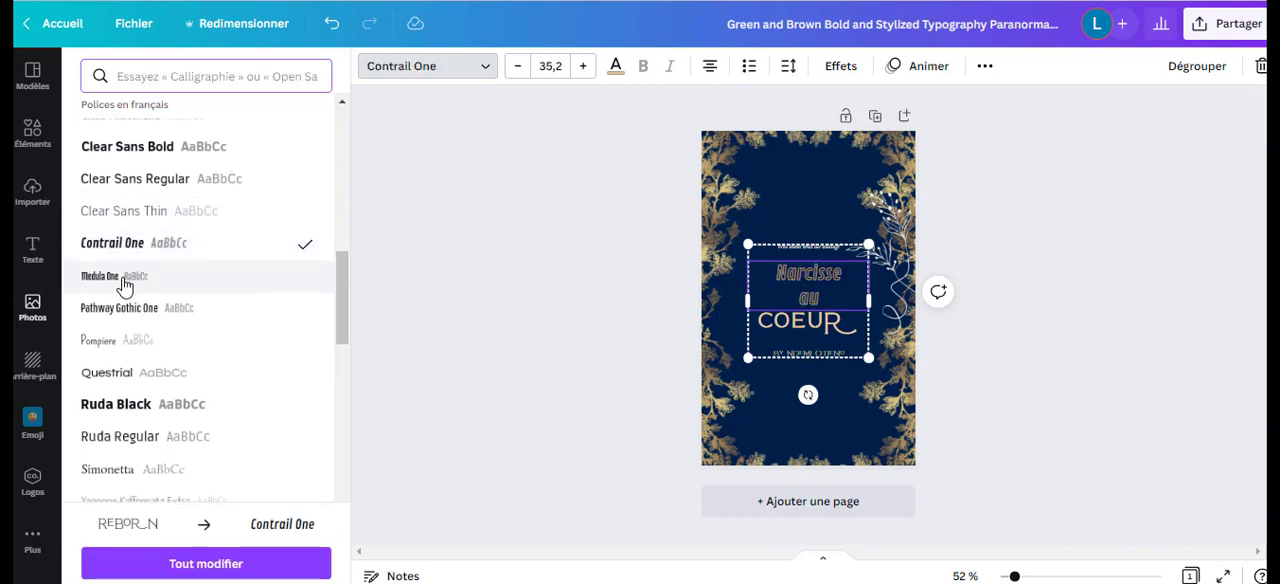
click(118, 280)
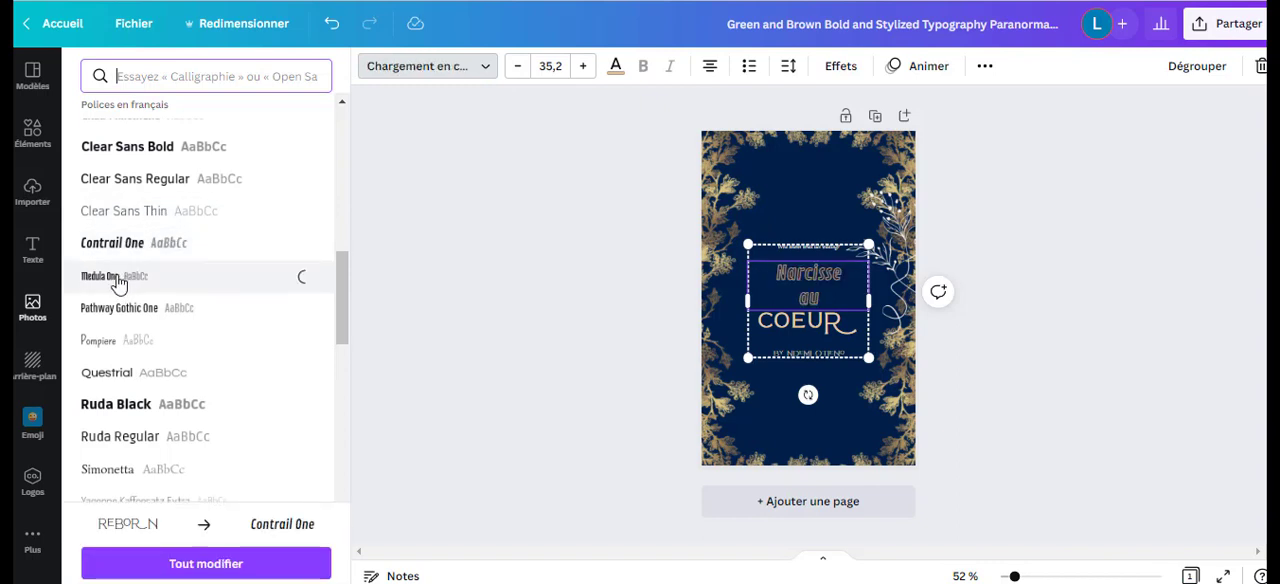
click(128, 210)
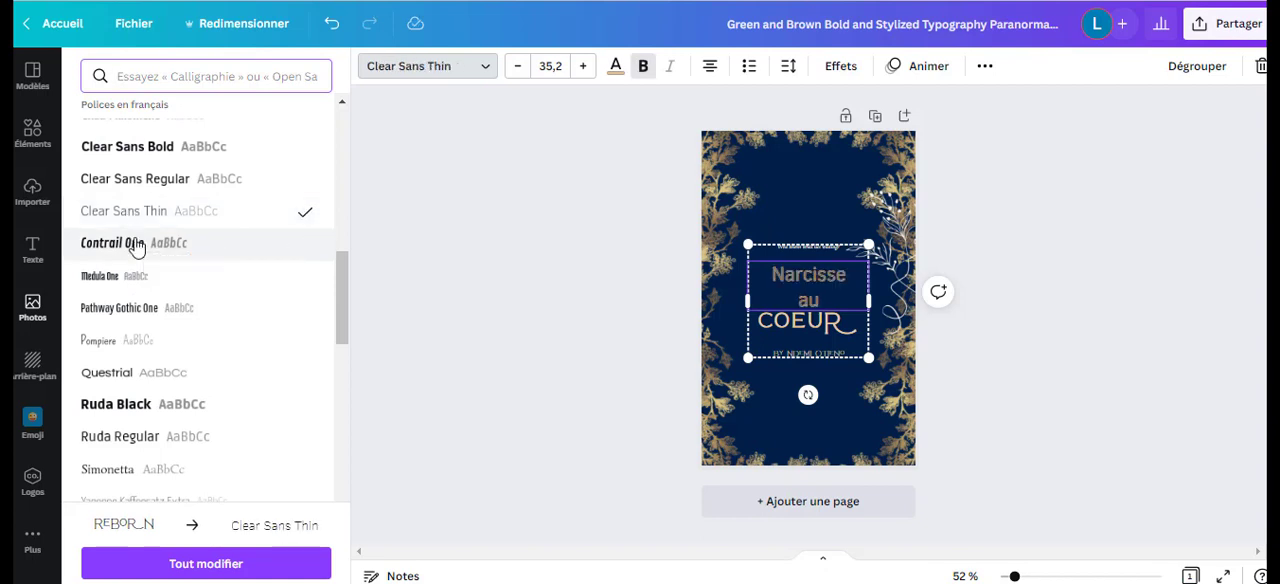
scroll(137, 248, down, 3)
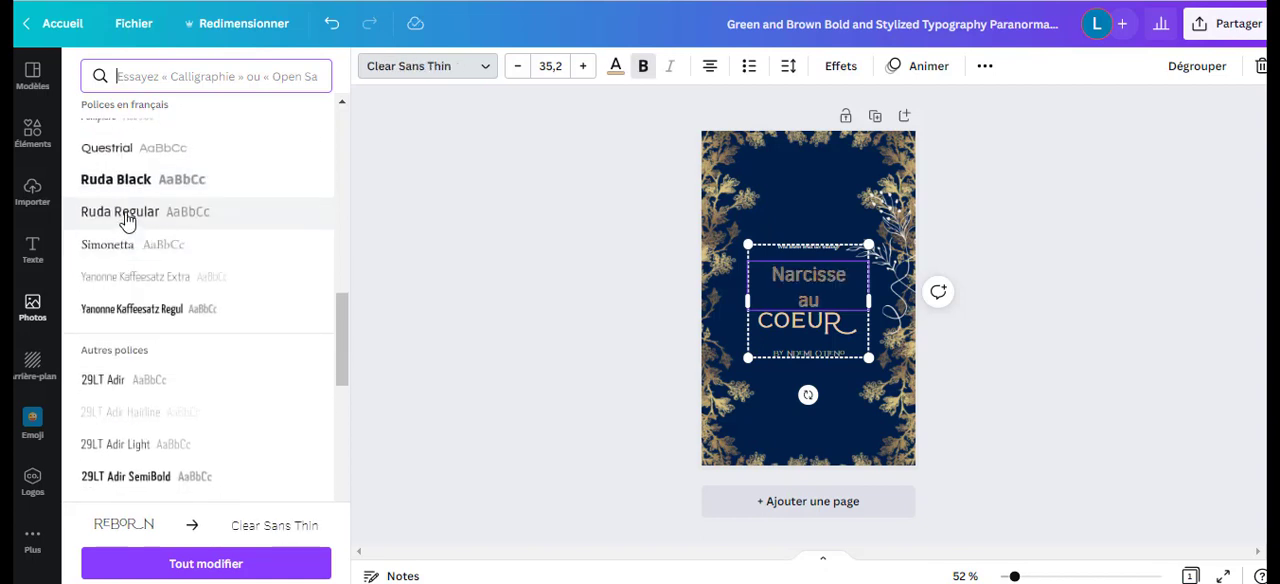
click(127, 221)
scroll(127, 221, down, 2)
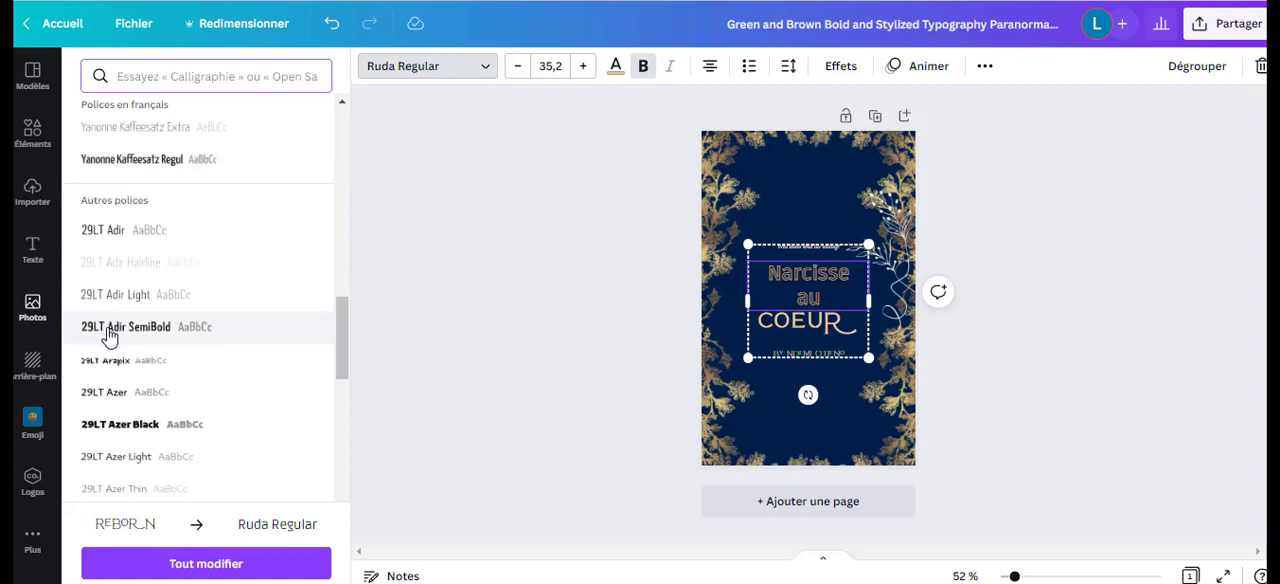
scroll(107, 336, down, 8)
click(155, 221)
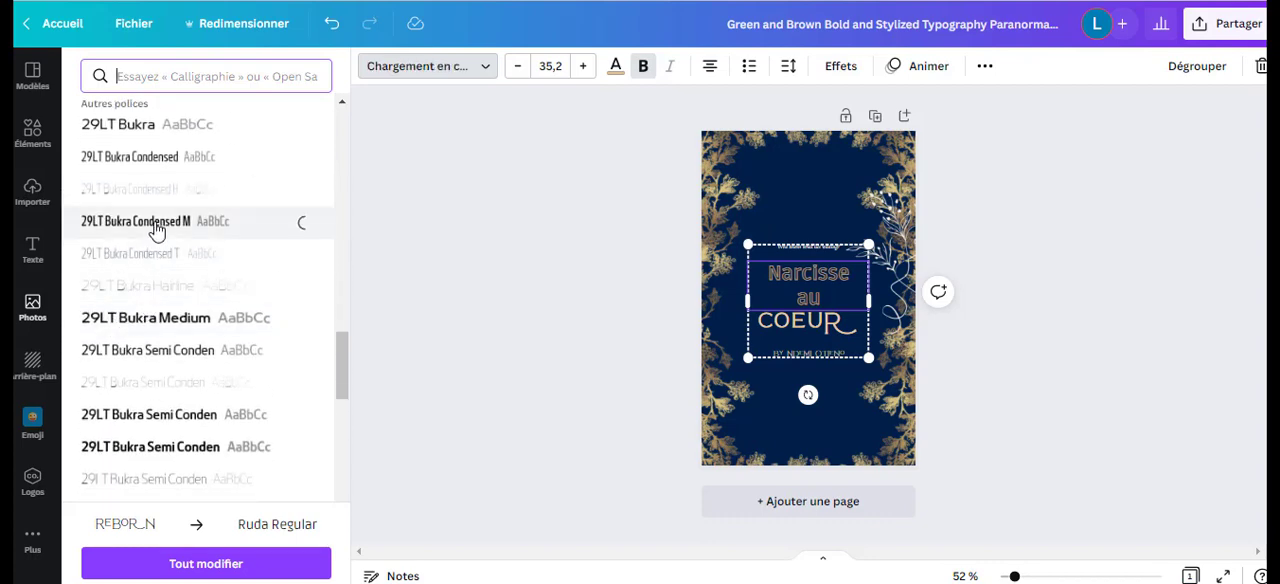
scroll(155, 233, down, 2)
scroll(155, 233, down, 4)
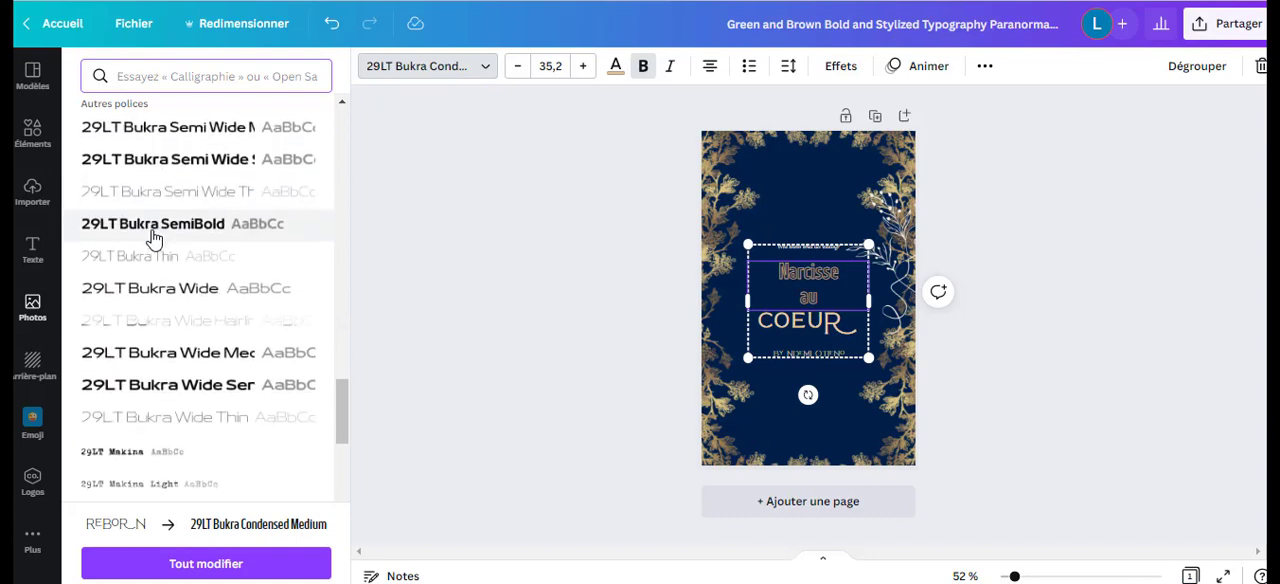
Try the recommended fonts Quattrocento and Hero on "Narcisse au", and set the text in TAN Pearl.
drag(341, 392, 357, 132)
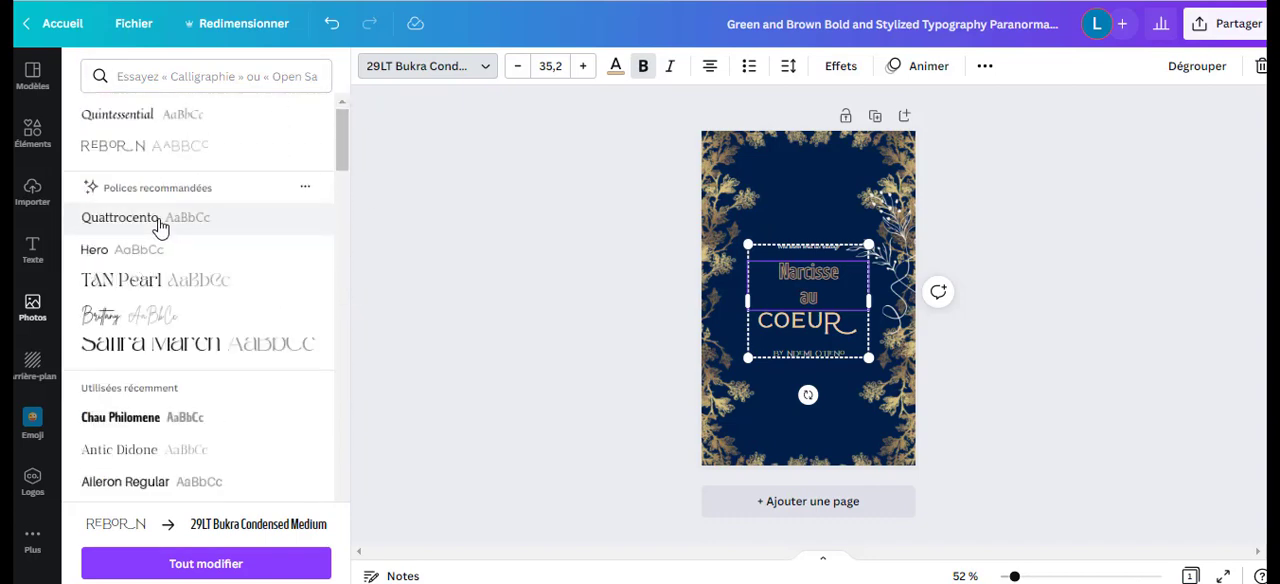
click(157, 221)
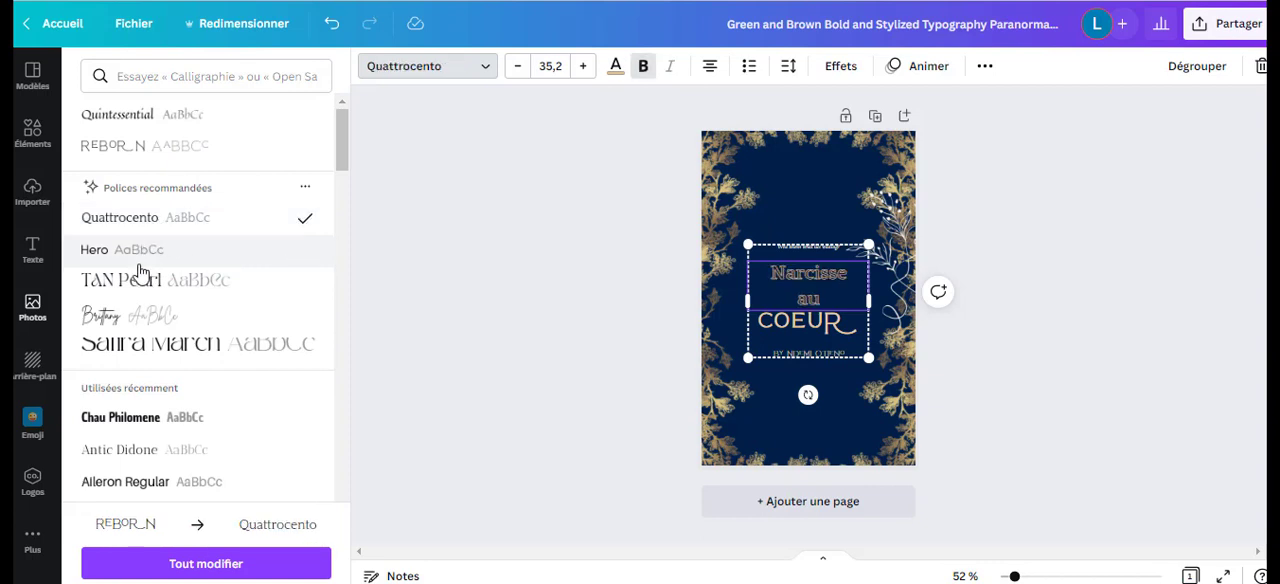
click(95, 259)
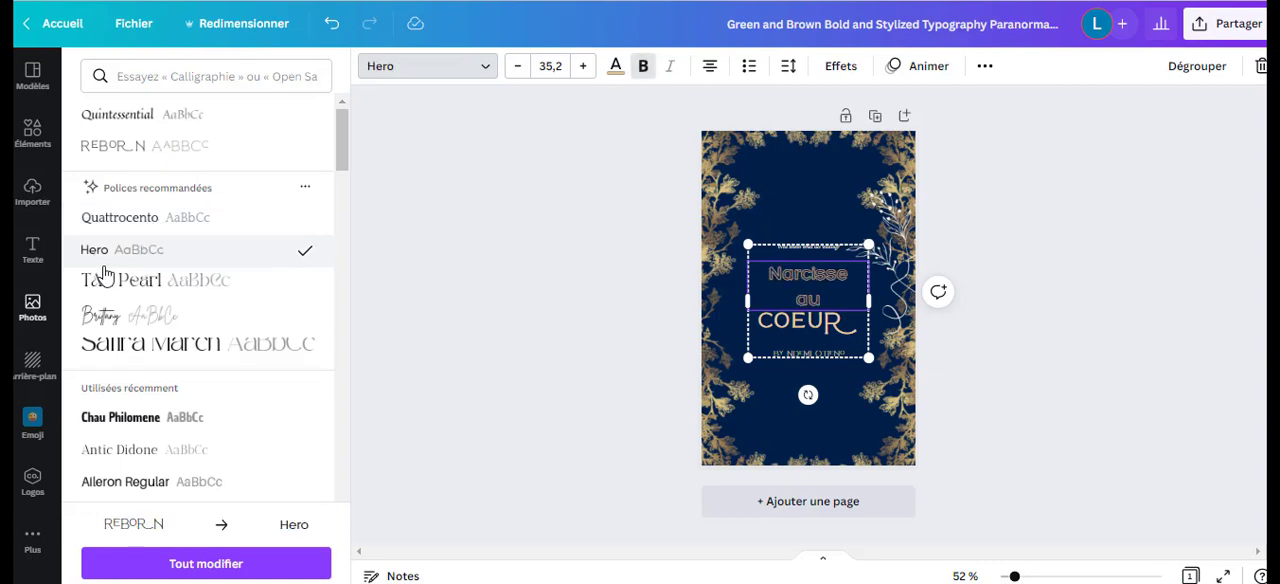
click(118, 284)
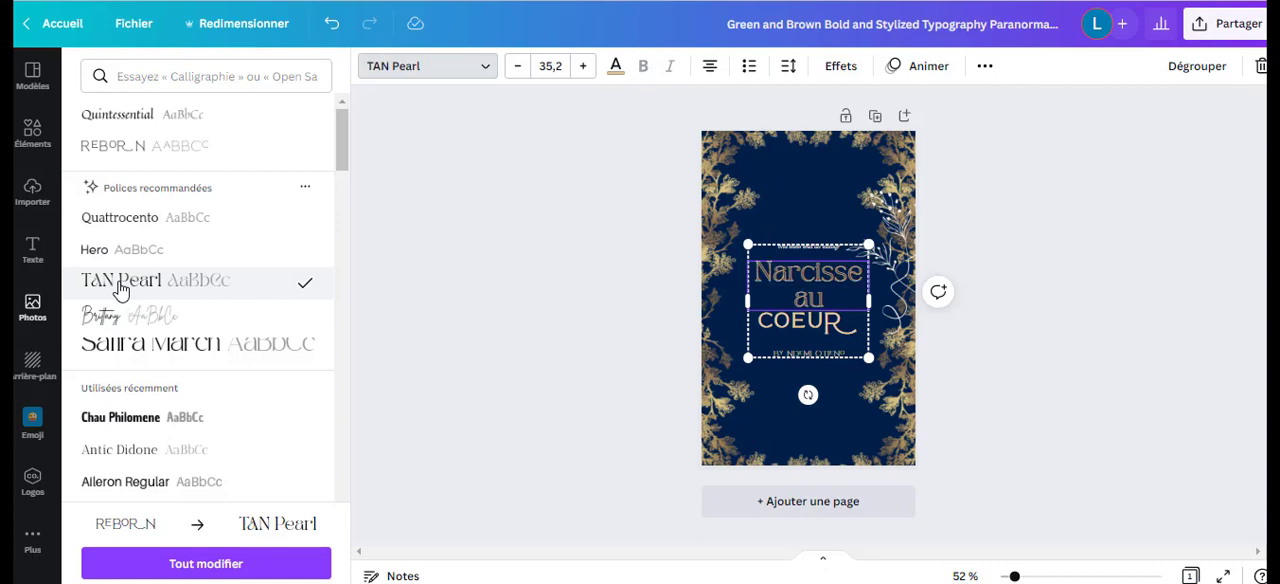
Add "coeur" as a third line under "Narcisse au" in the TAN Pearl title text.
click(850, 330)
click(810, 323)
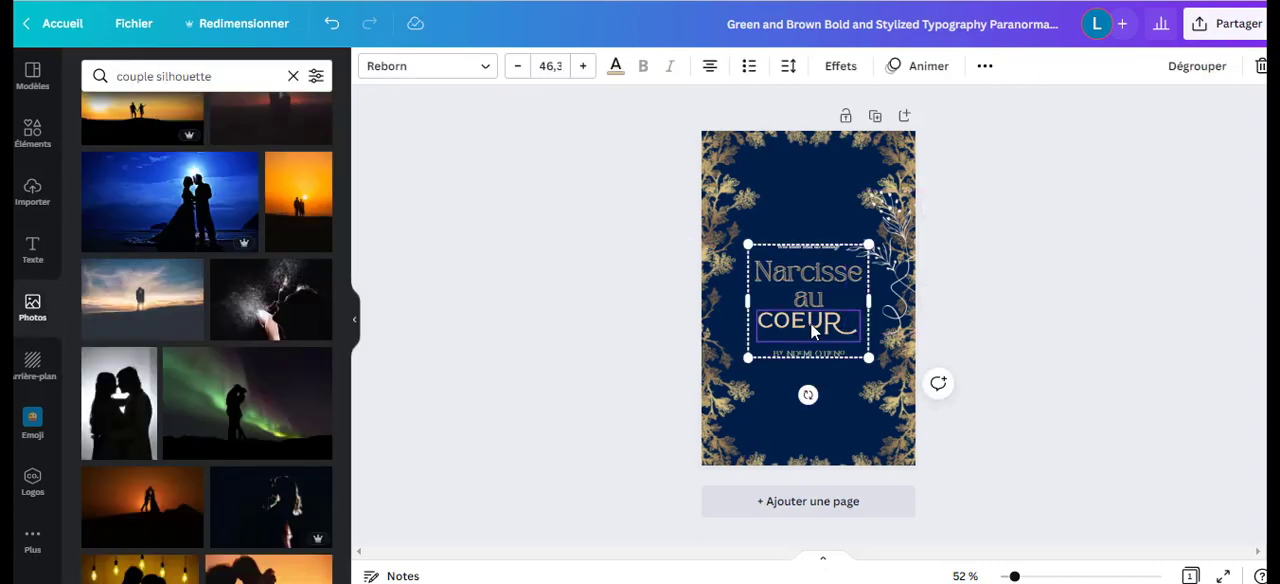
drag(860, 323, 762, 324)
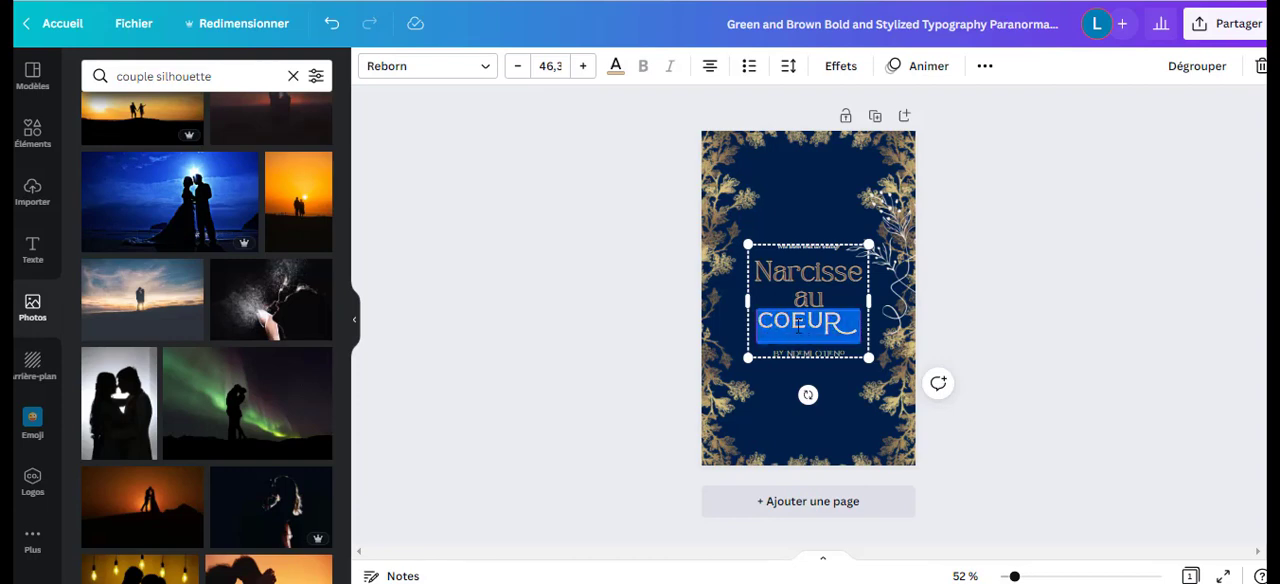
click(820, 290)
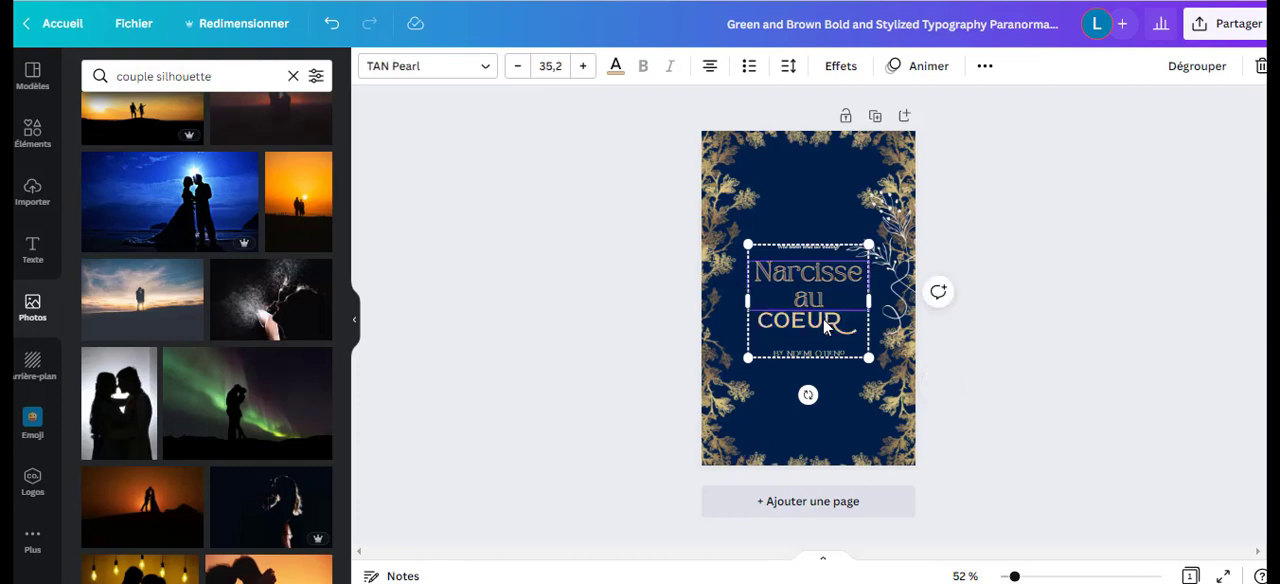
click(822, 323)
click(797, 302)
key(Return)
text(coeur)
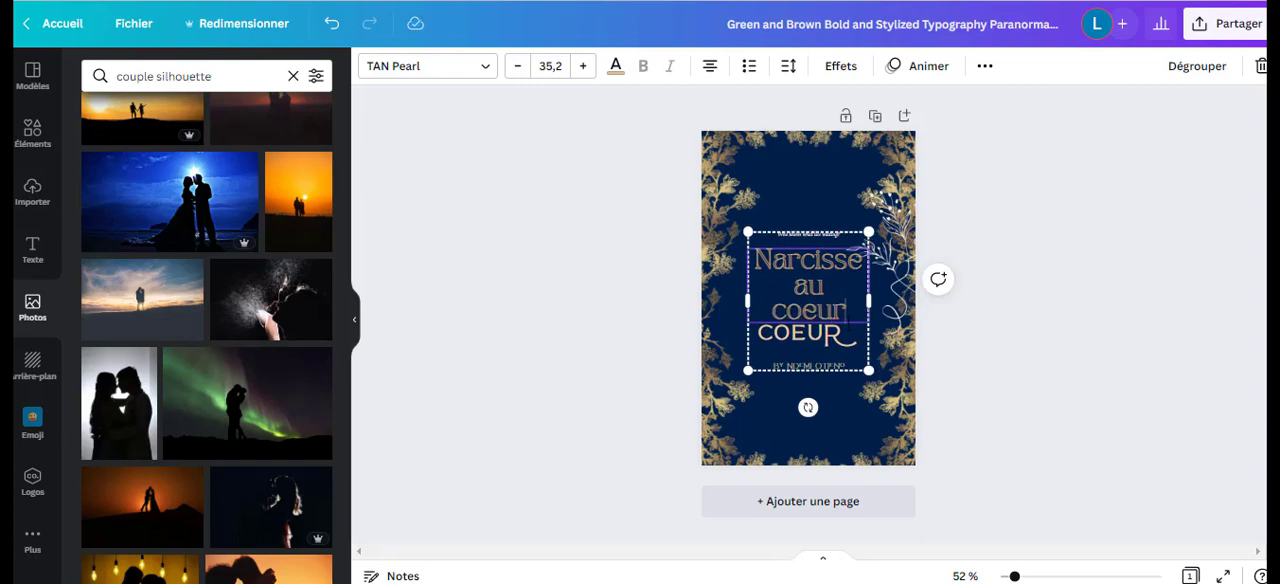
Delete the separate "COEUR" text in the Reborn font from the title group, keeping the rest of the group.
click(848, 338)
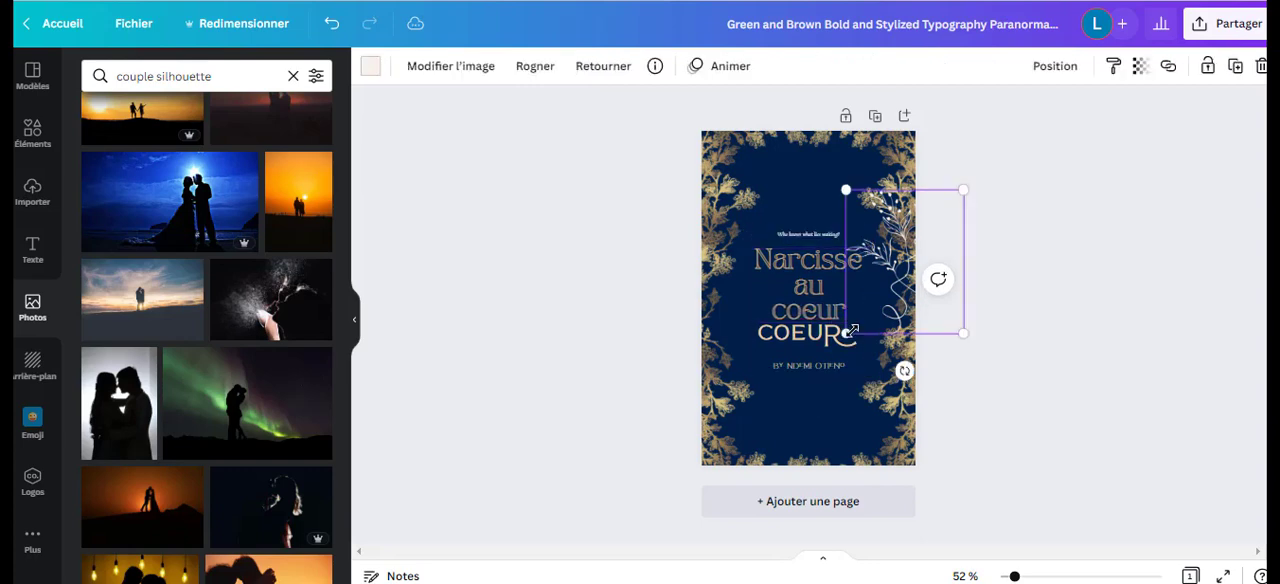
click(836, 345)
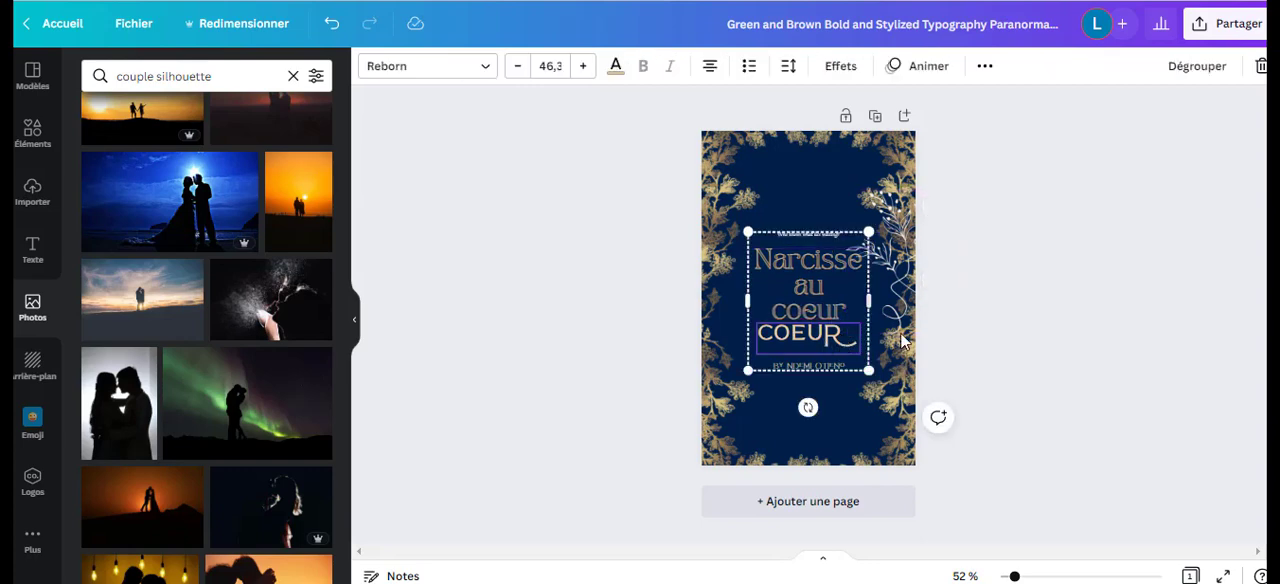
click(1261, 66)
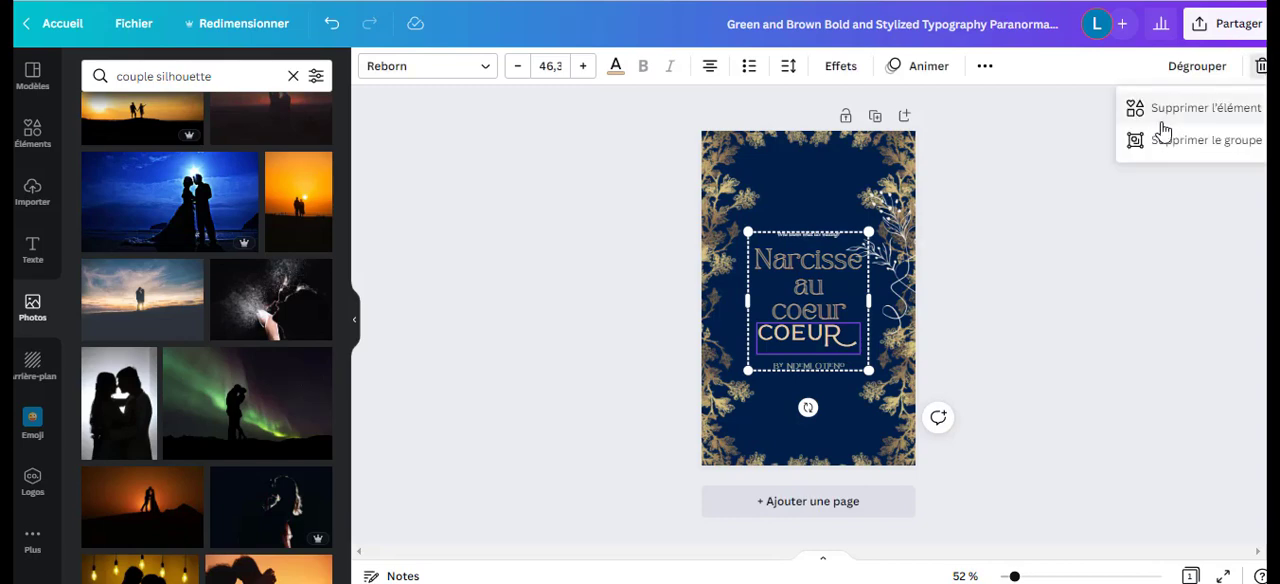
click(1176, 108)
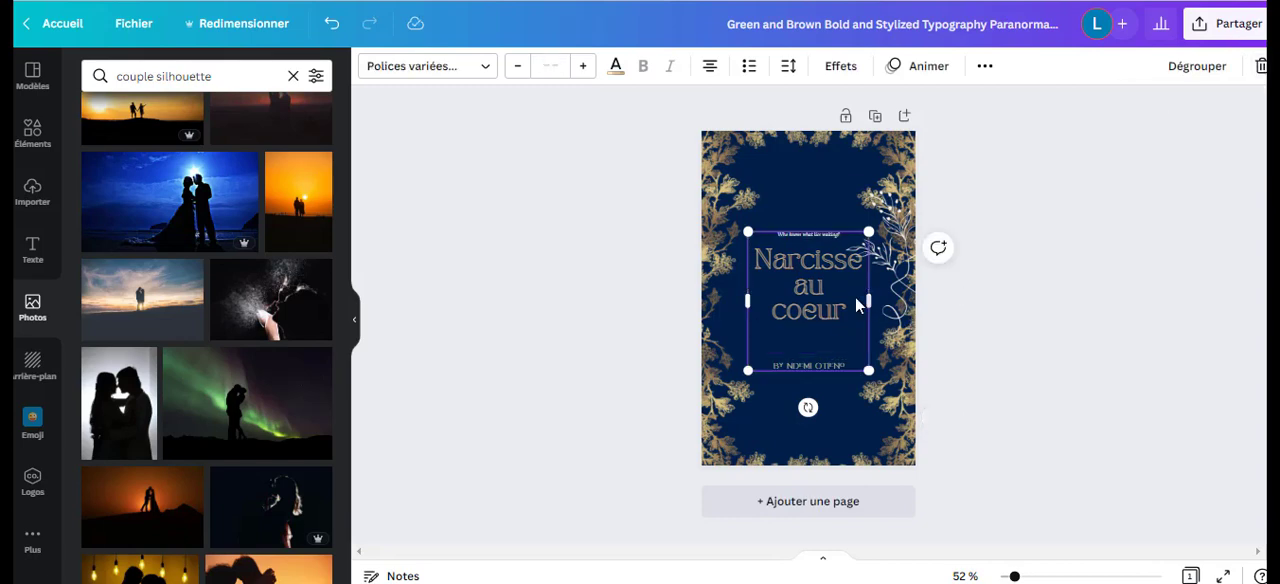
Delete the small tagline above "Narcisse au coeur" from the title group, keeping the rest of the group.
double_click(826, 234)
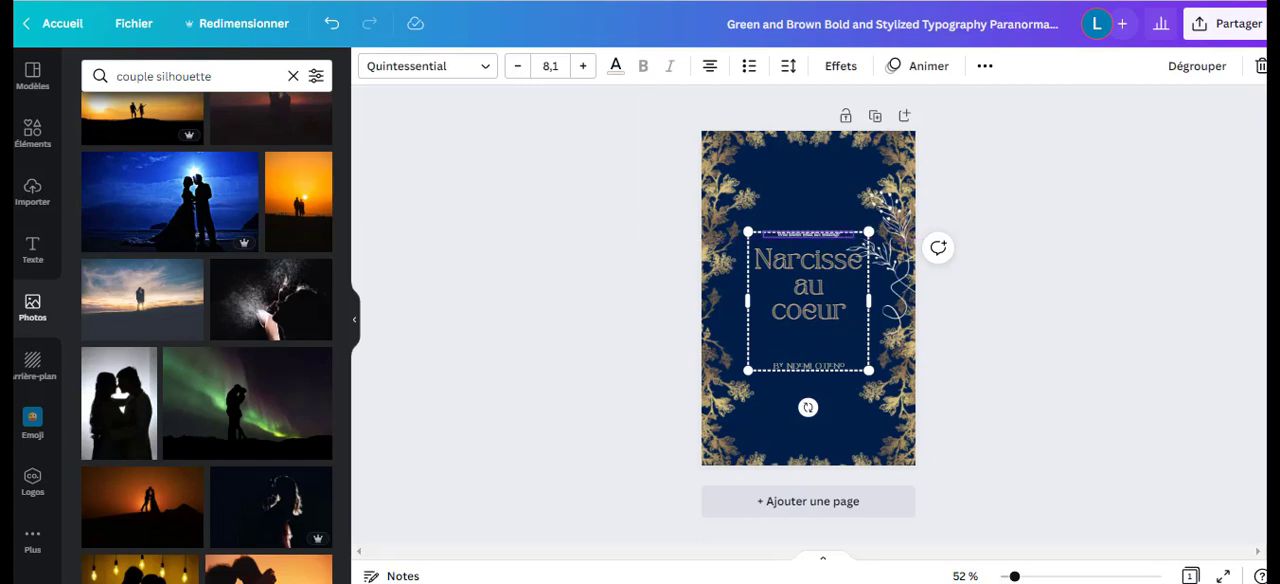
click(1261, 66)
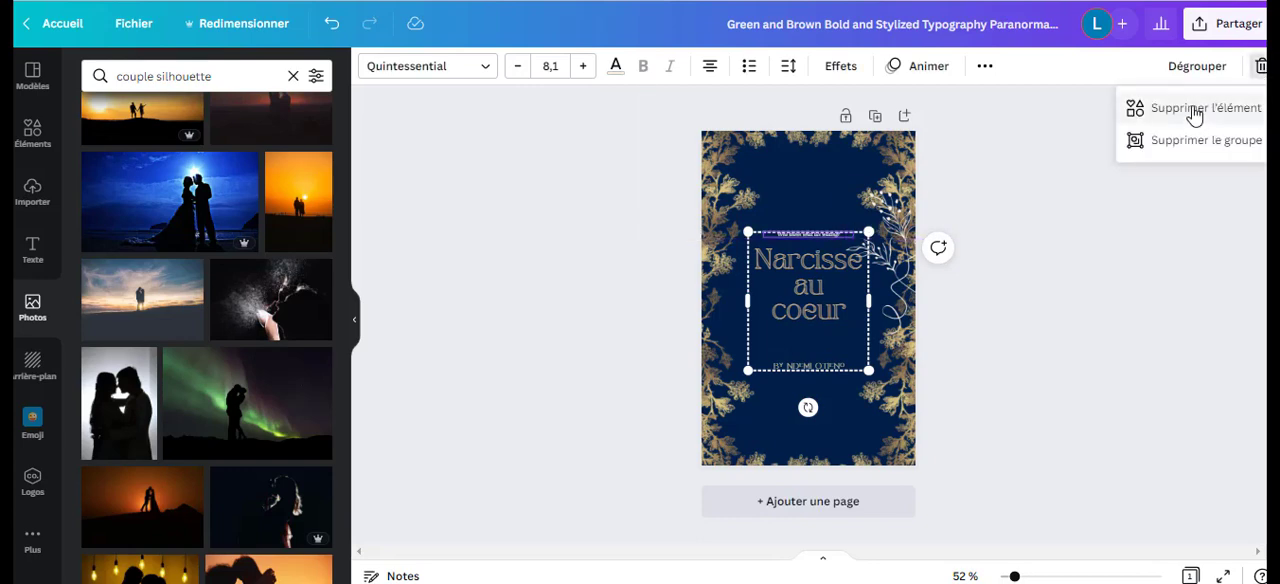
click(1195, 113)
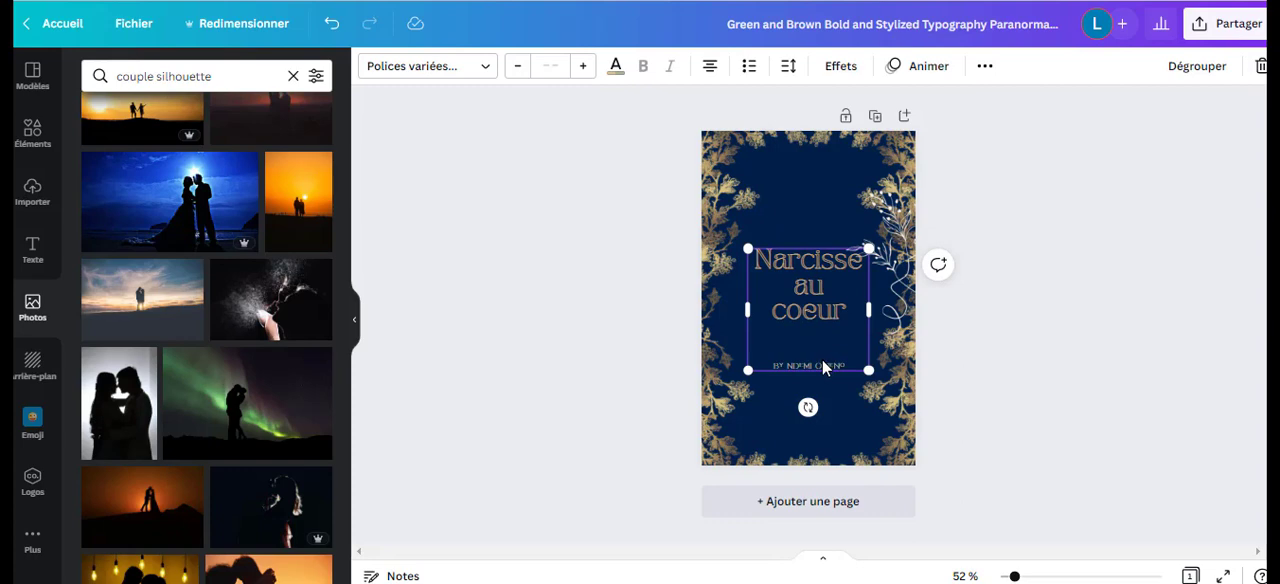
Replace the placeholder byline under the title with the author's name in capitals.
click(810, 367)
double_click(788, 368)
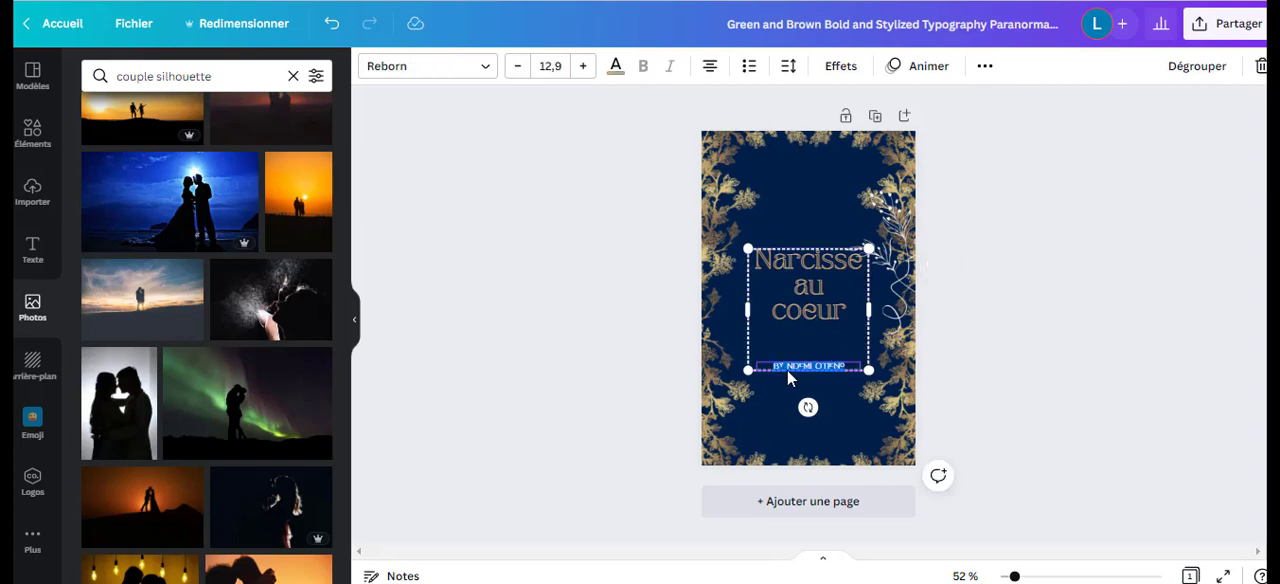
key(BackSpace)
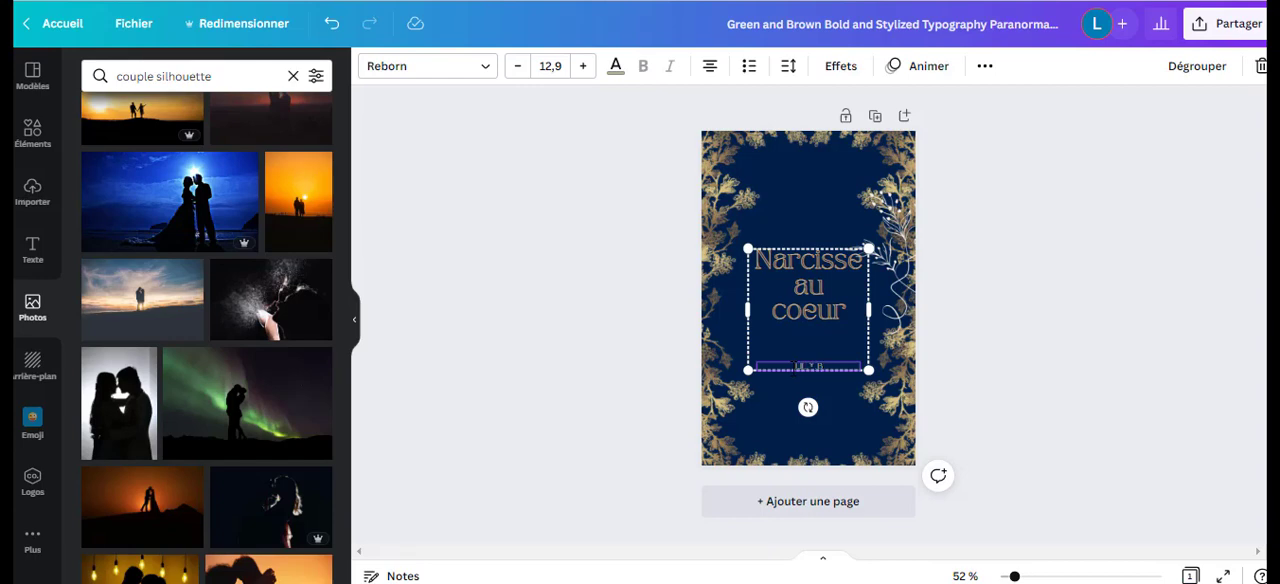
click(772, 272)
Move the title group with the author line down into the lower half of the cover.
click(847, 256)
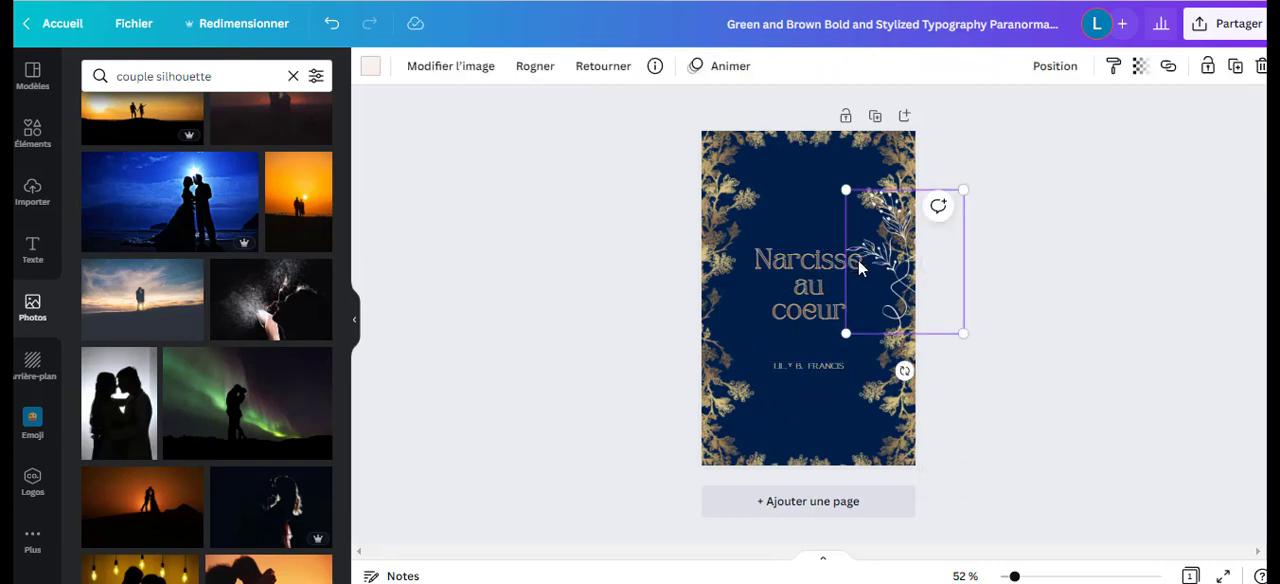
click(838, 272)
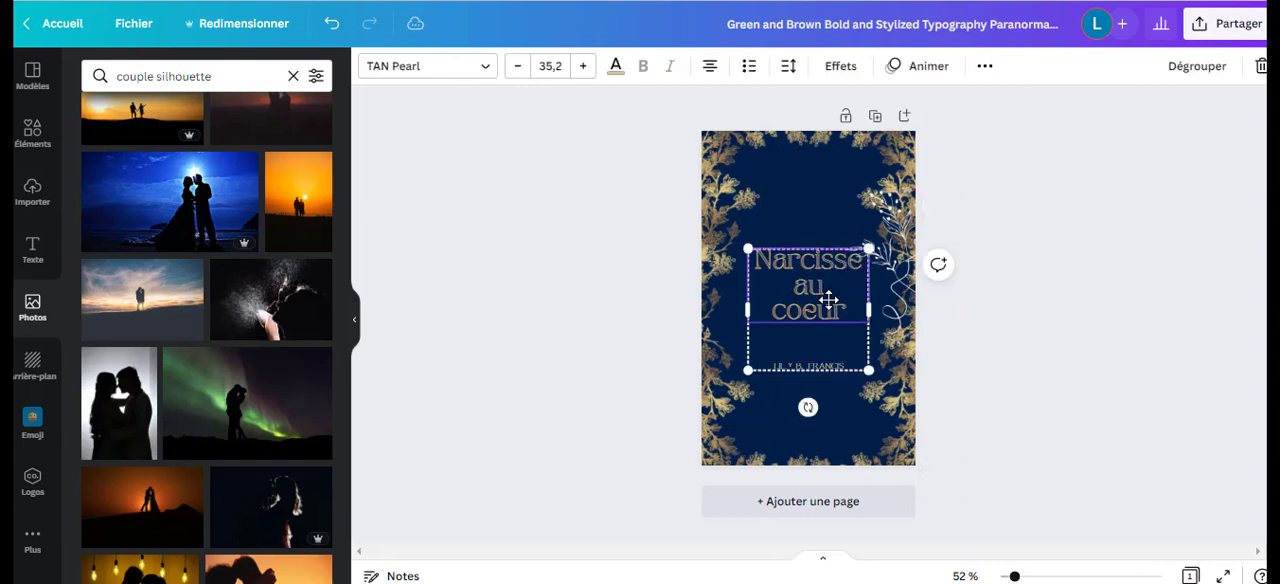
drag(827, 291, 830, 354)
Move the line-art face from the right edge to above the title, enlarge it, and centre it in the upper half of the cover.
drag(868, 260, 790, 262)
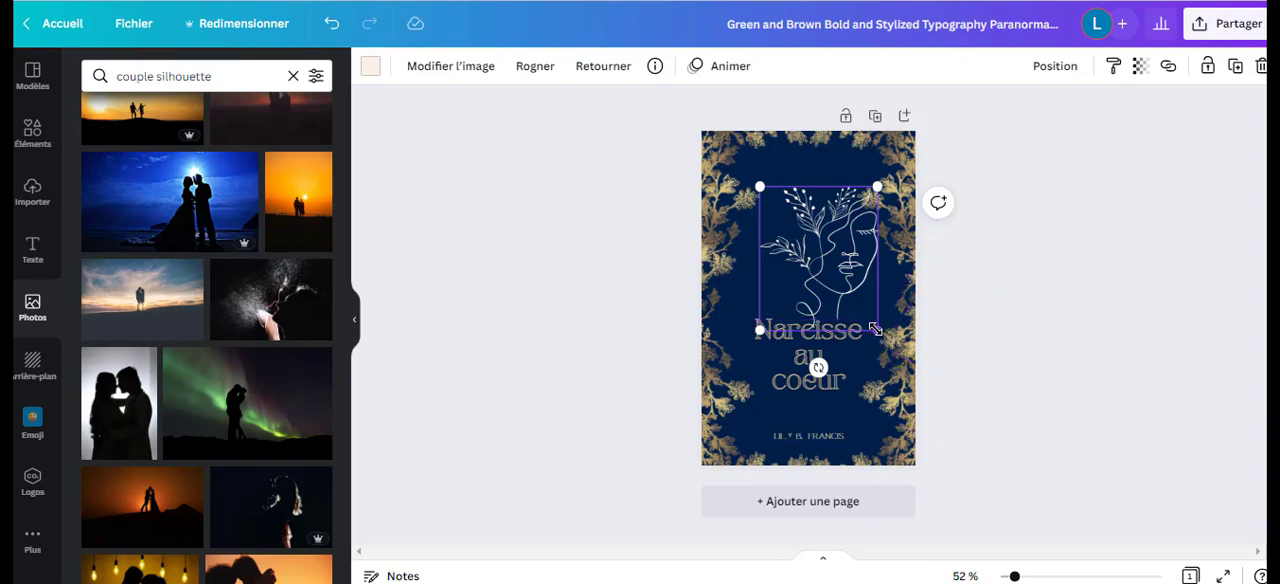
drag(877, 330, 910, 368)
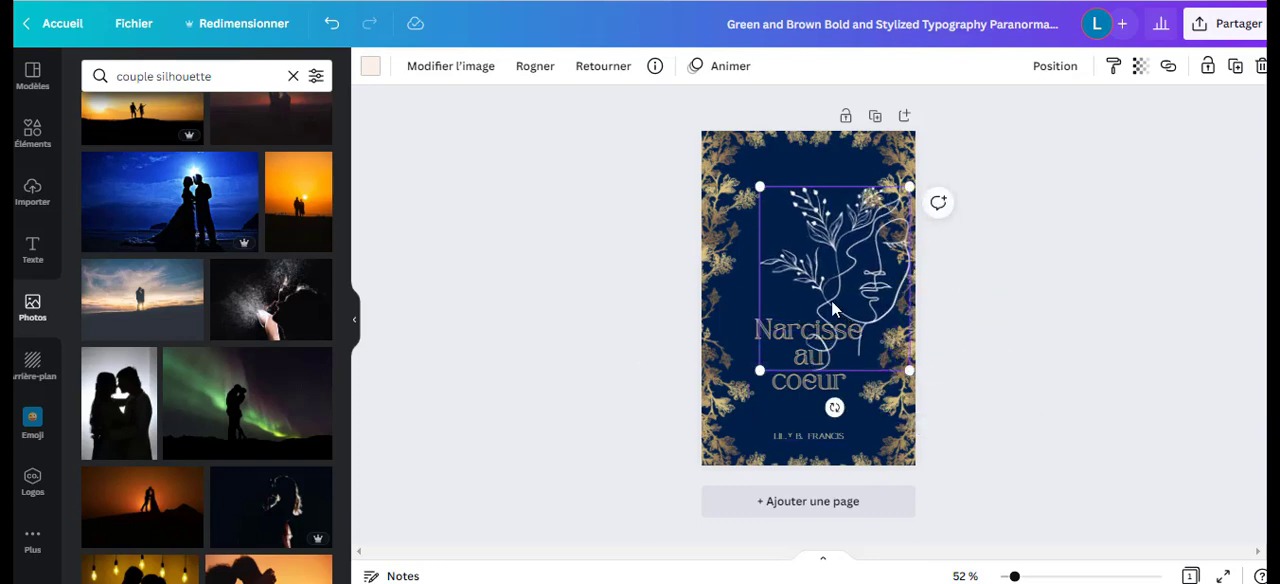
drag(831, 300, 792, 263)
click(1062, 343)
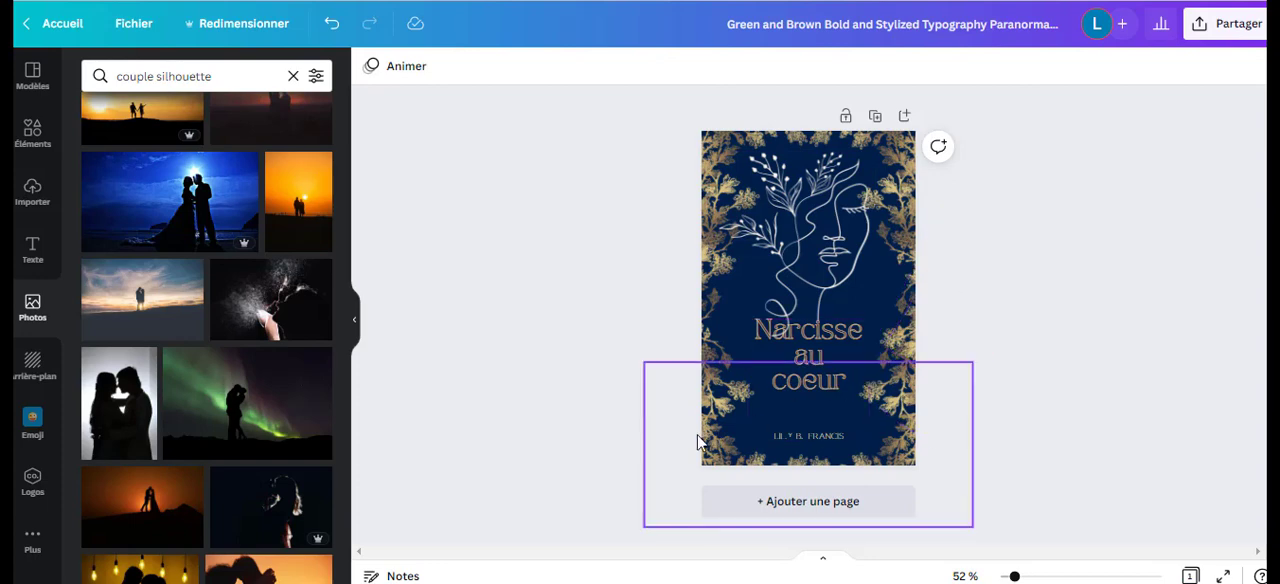
Try the gold photo colours on the line-art face and recolour it in the darkest gold.
click(816, 268)
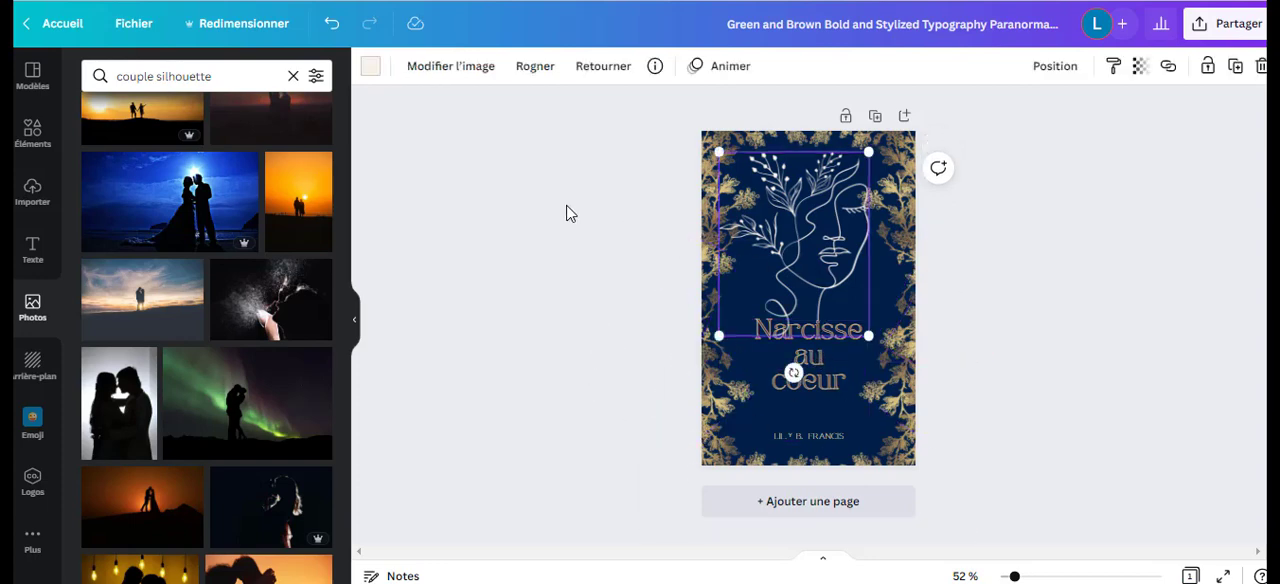
click(369, 67)
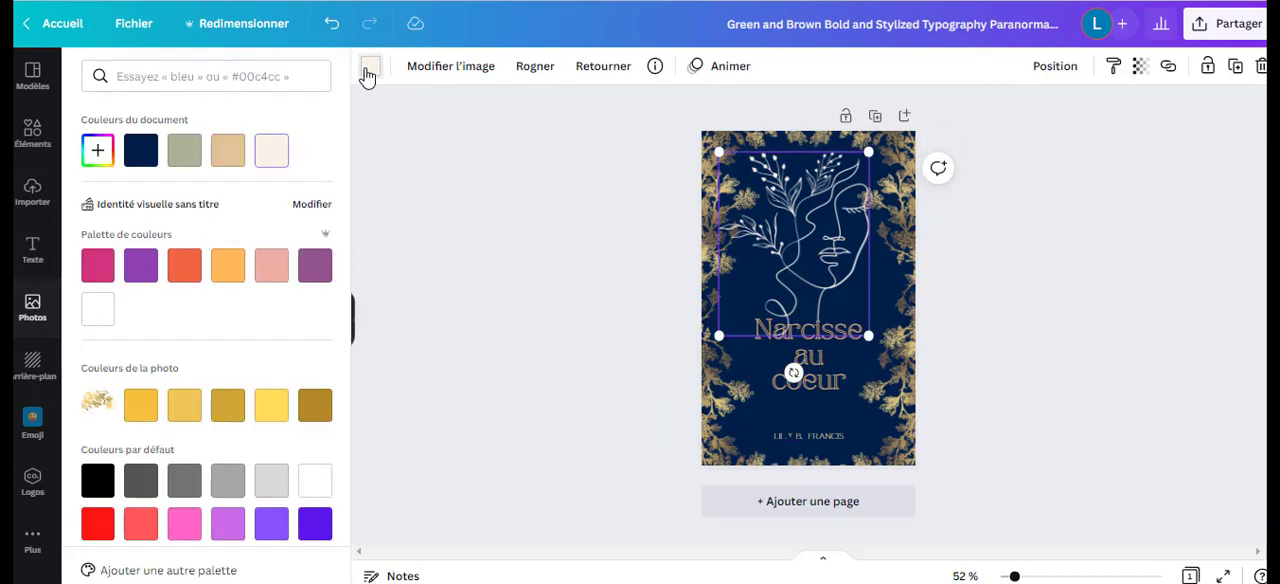
click(313, 418)
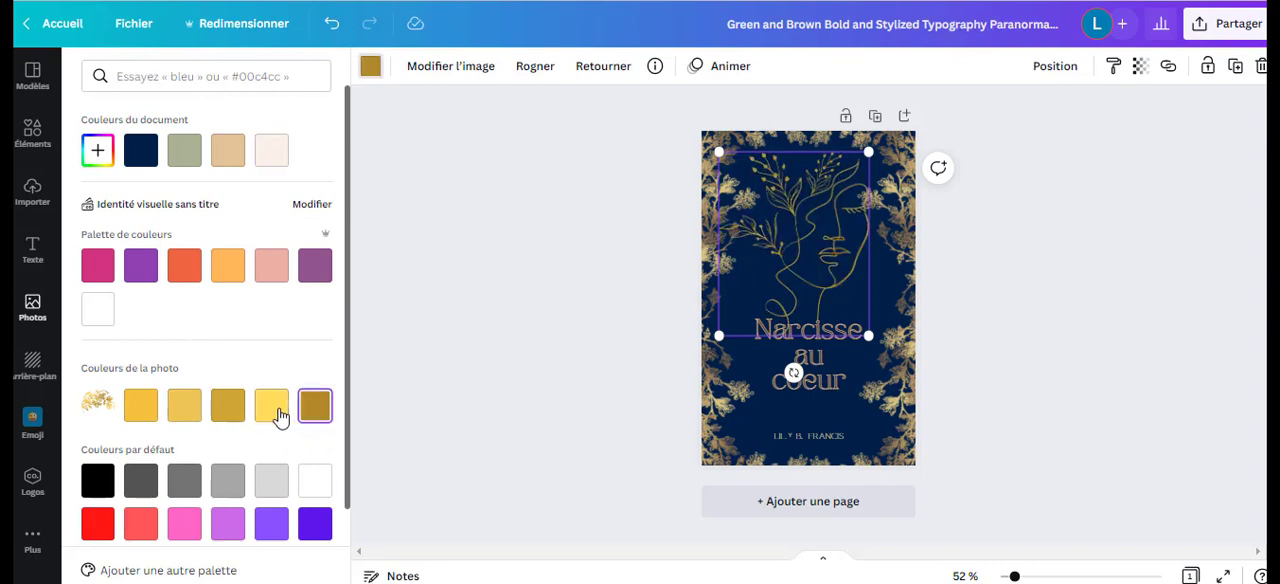
click(278, 416)
click(238, 415)
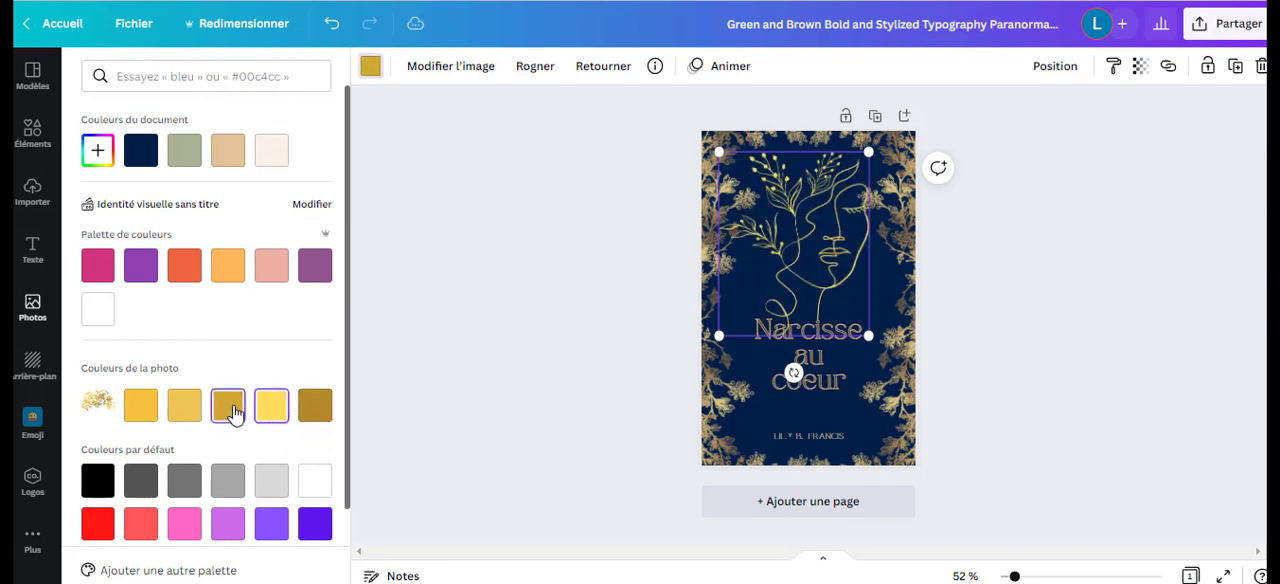
click(193, 418)
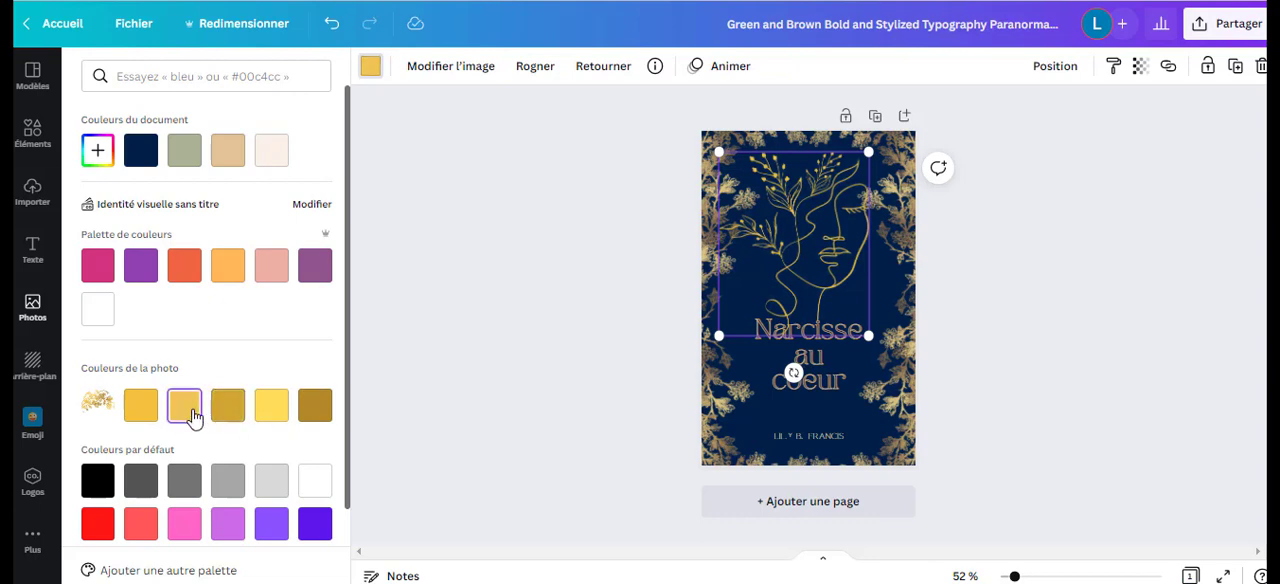
click(146, 420)
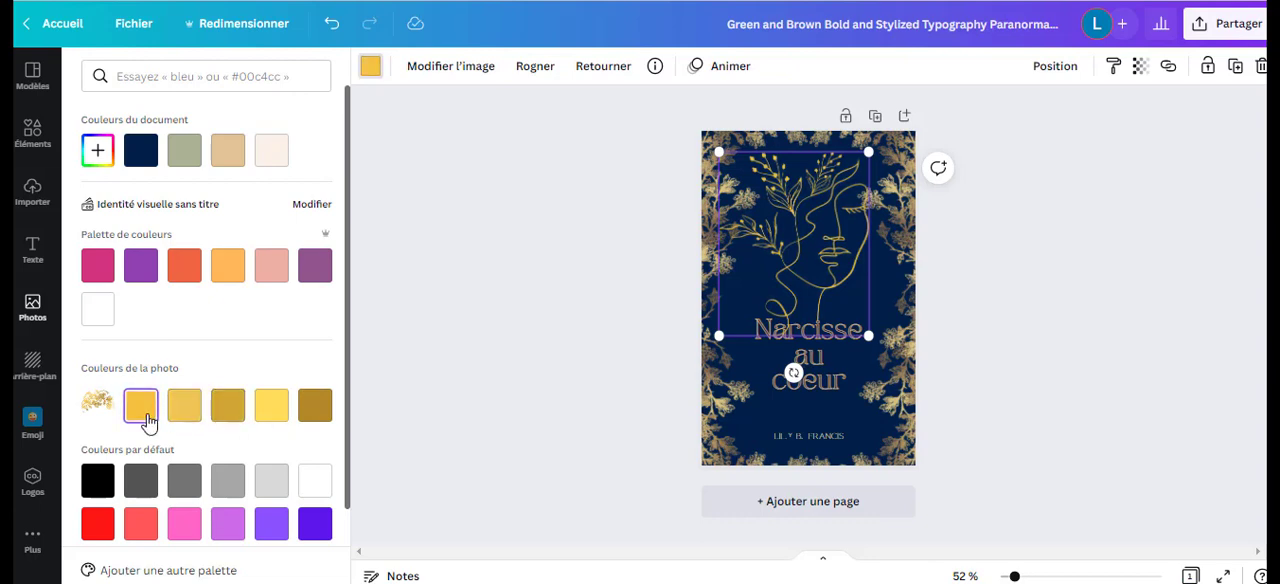
click(191, 417)
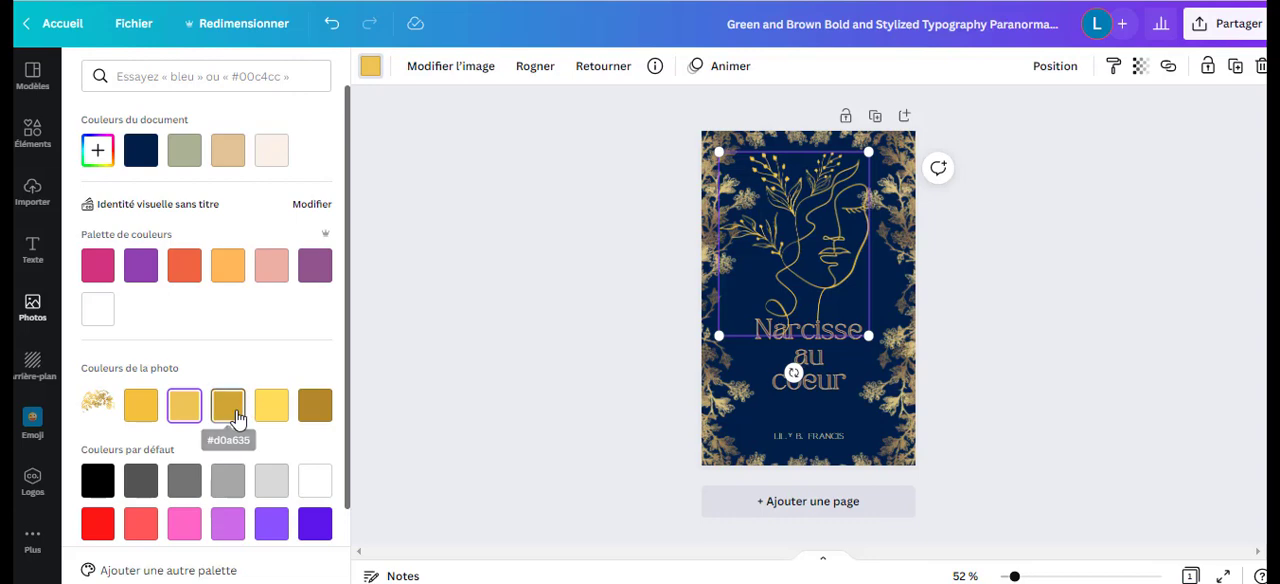
click(275, 414)
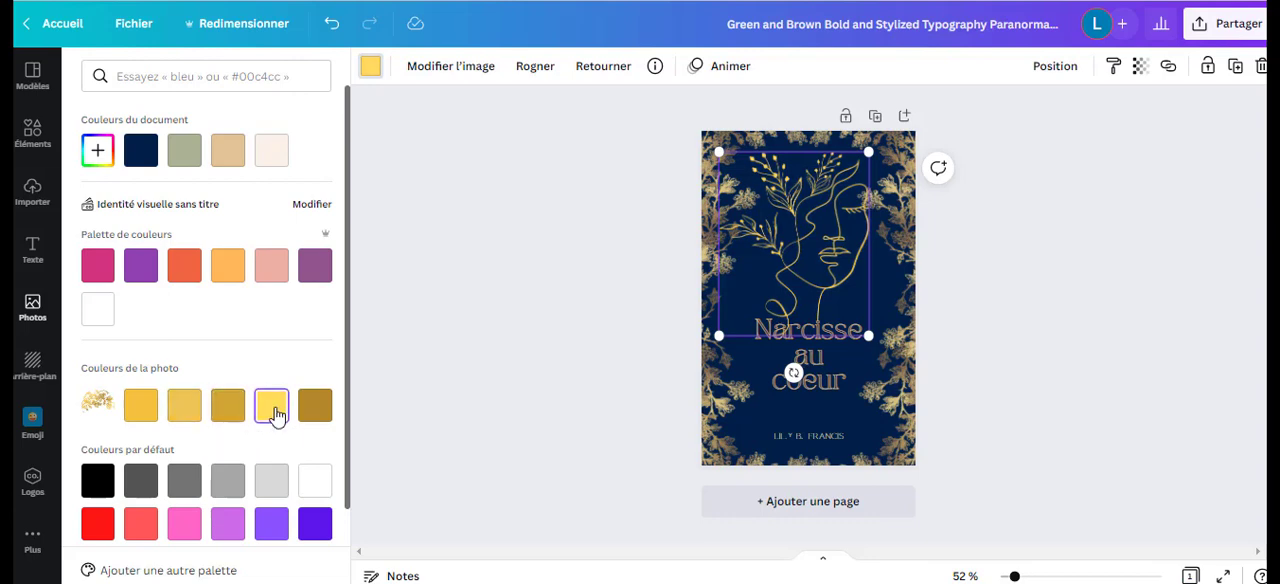
click(316, 410)
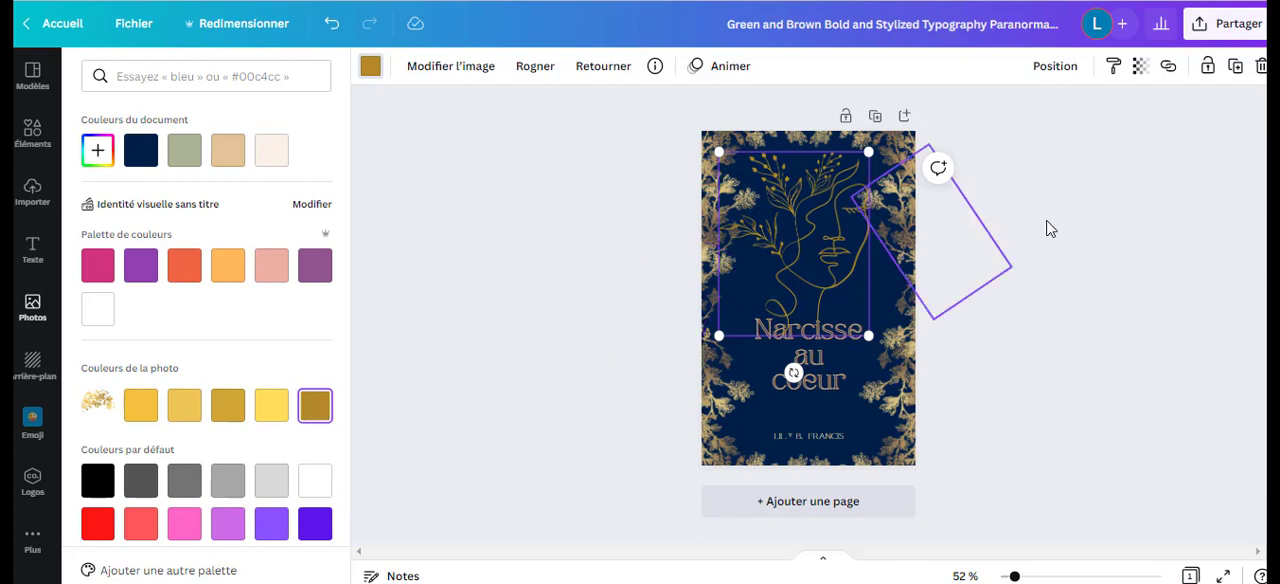
click(964, 301)
click(1014, 319)
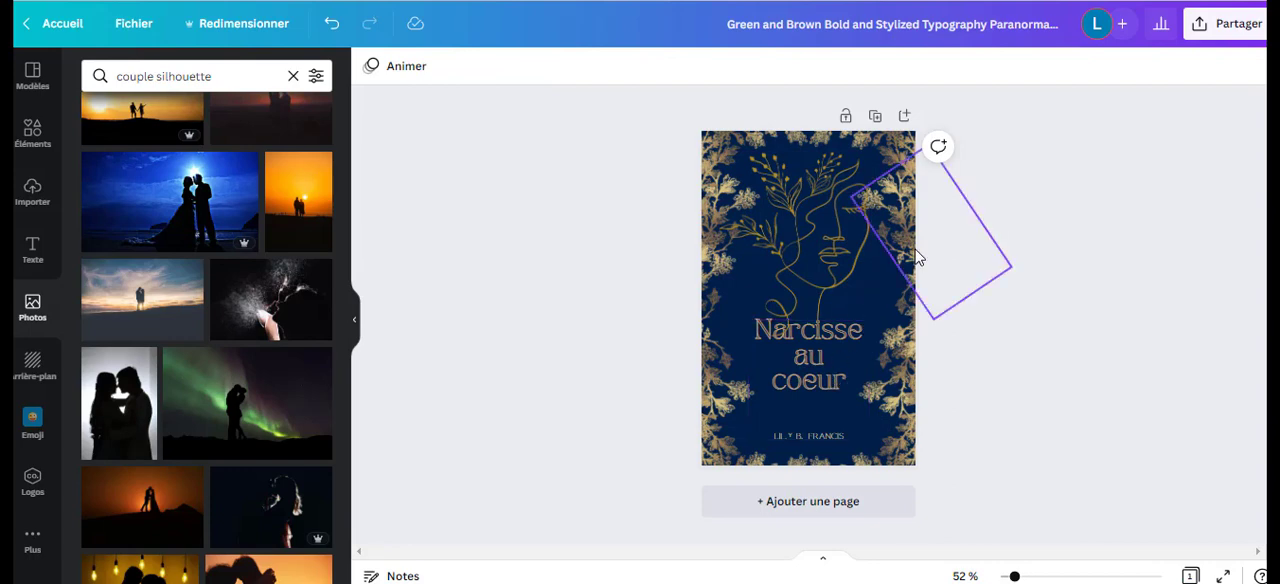
Shift the upper, middle and lower gold floral branches on the cover's right side outward past the page edge.
click(916, 255)
drag(916, 258, 936, 248)
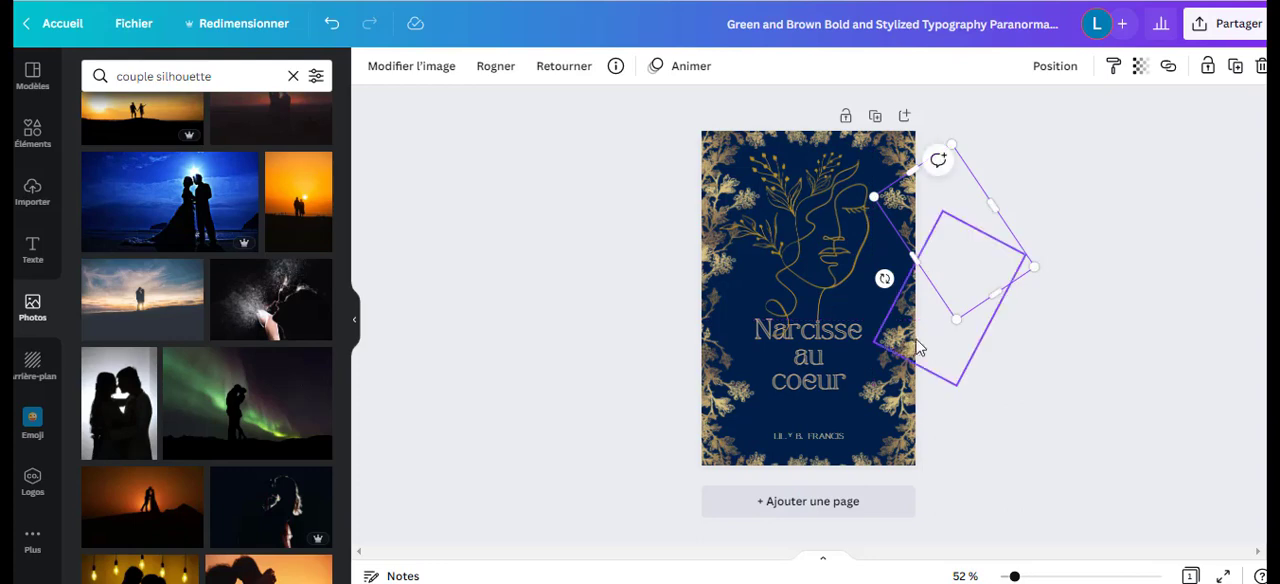
drag(915, 350, 920, 343)
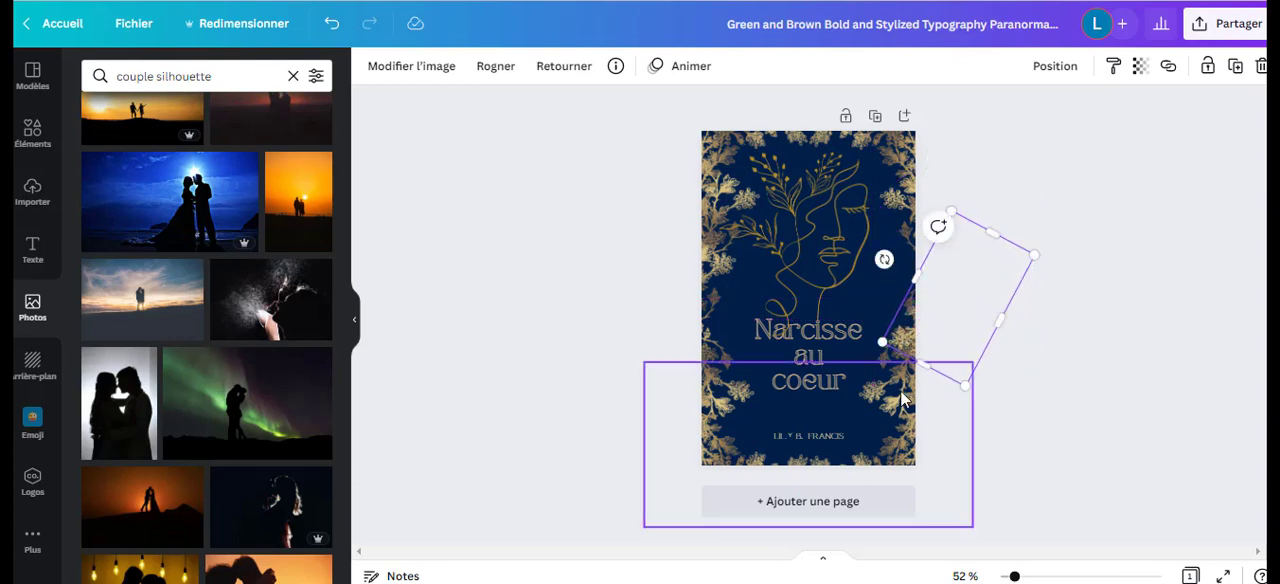
mouse_move(900, 402)
mouse_down()
mouse_move(911, 402)
mouse_move(899, 402)
mouse_up()
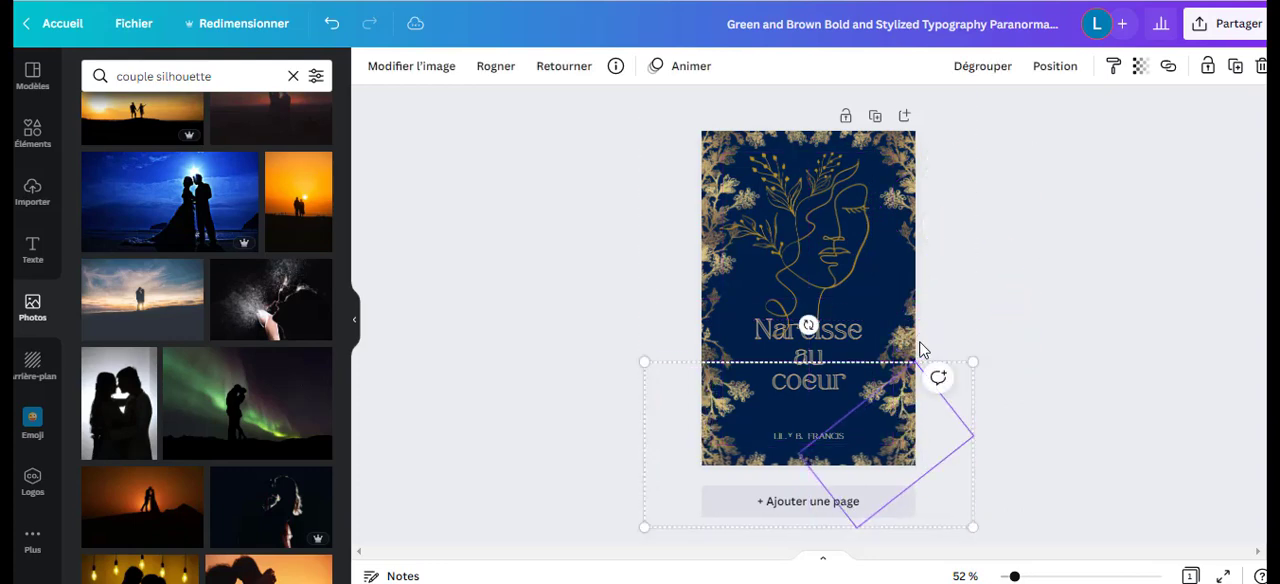
click(915, 351)
click(886, 364)
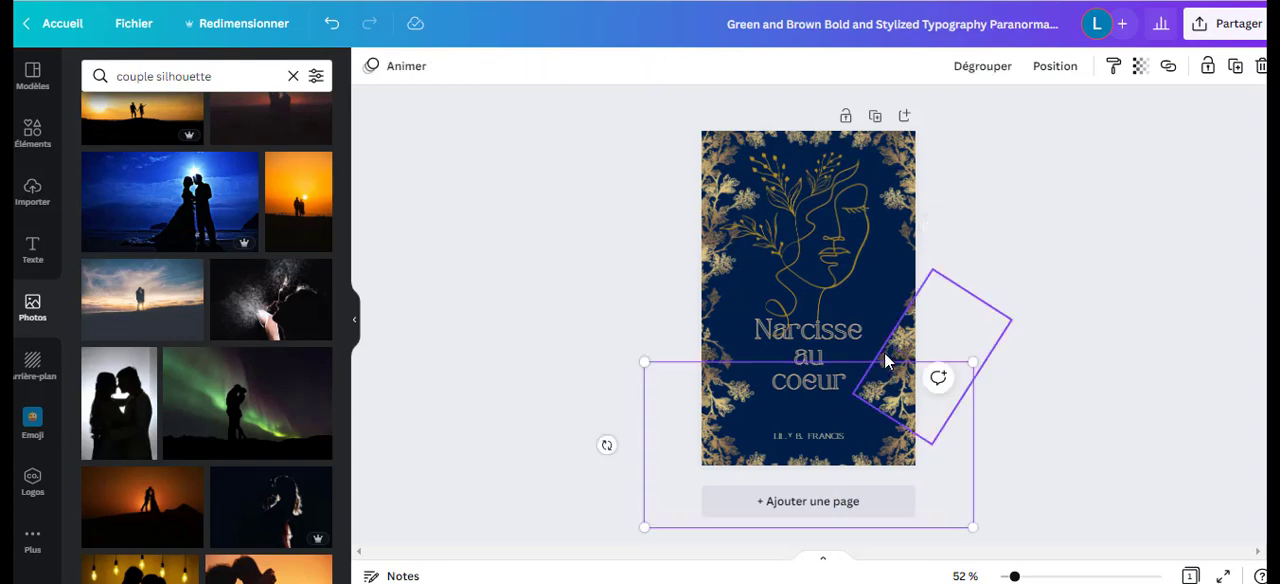
click(886, 358)
drag(893, 358, 914, 353)
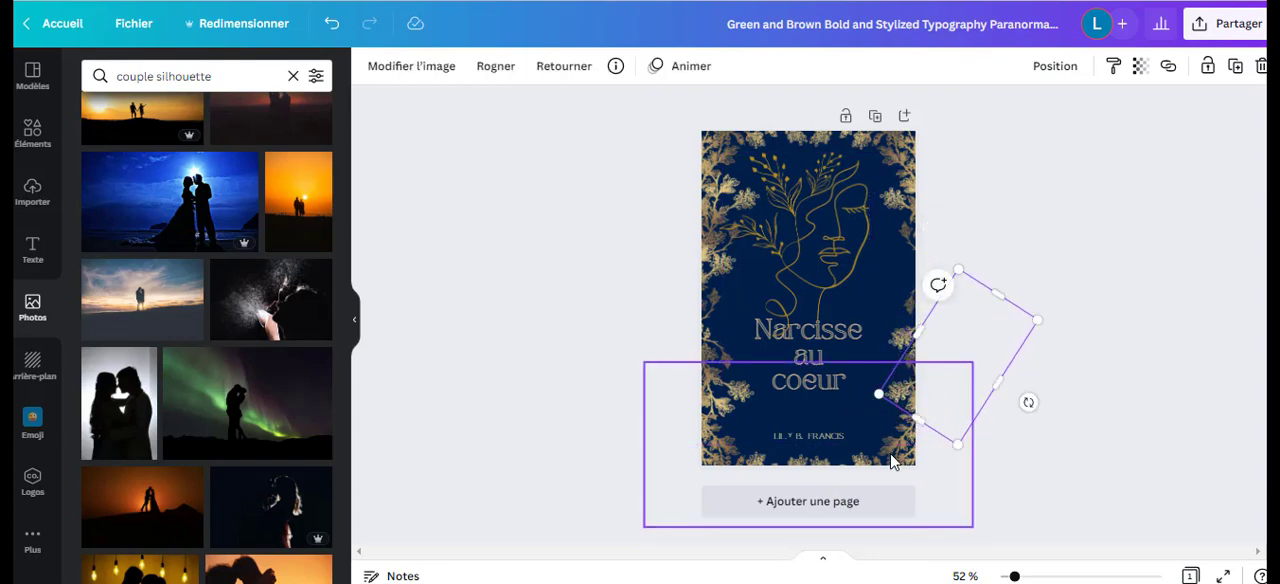
Nudge the grouped gold floral corners at the bottom of the cover slightly downward.
click(893, 461)
drag(892, 463, 892, 461)
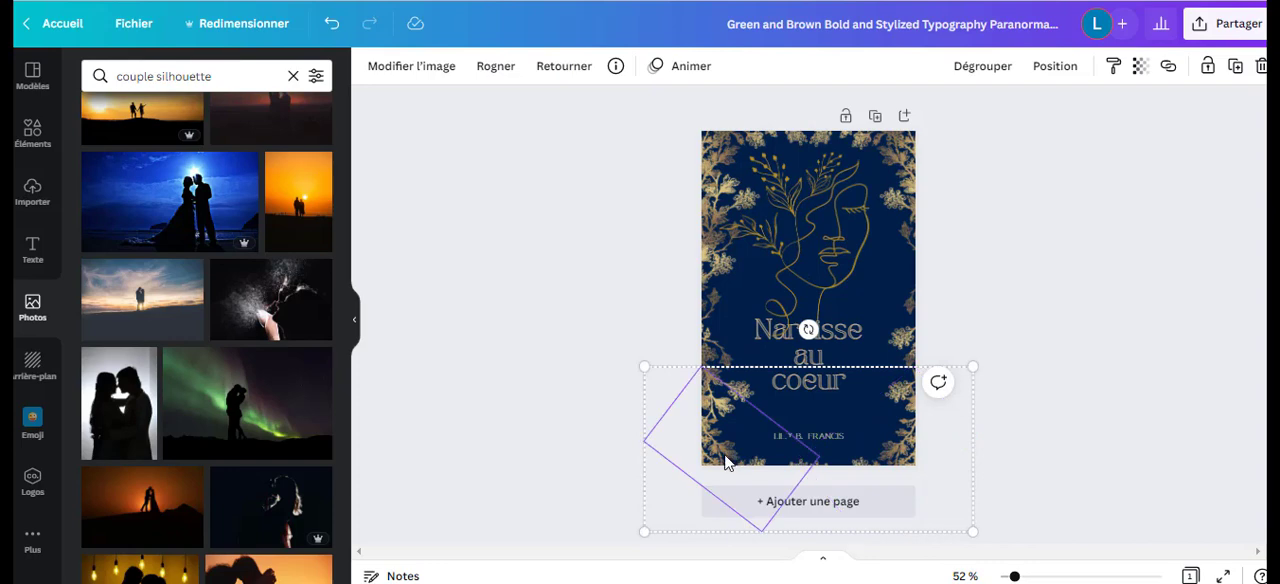
drag(725, 454, 724, 454)
Shift the lower and middle gold floral branches on the cover's left side slightly outward.
click(715, 347)
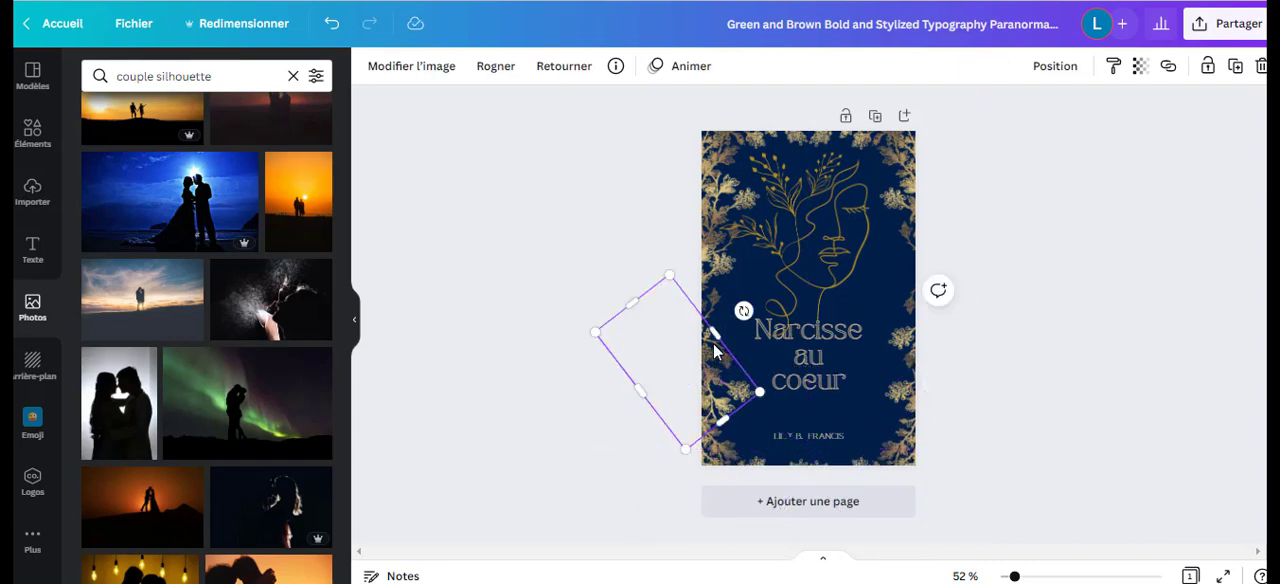
drag(714, 346, 702, 343)
drag(712, 276, 705, 275)
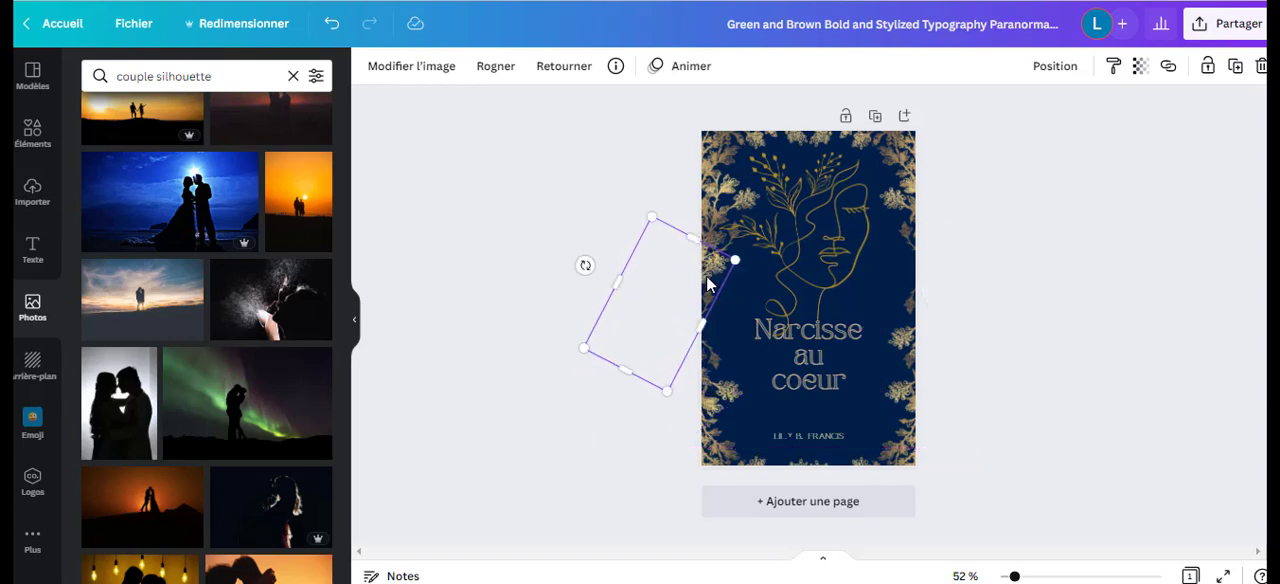
Move the grouped gold floral corners at the top of the cover slightly up and enlarge the group a little.
click(709, 199)
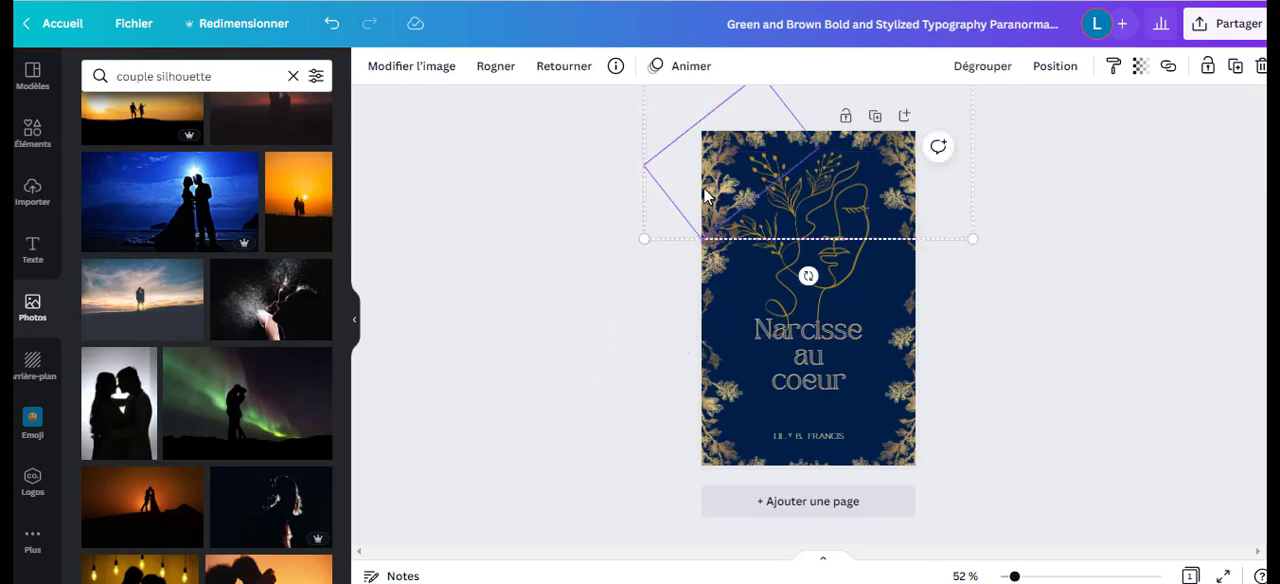
drag(705, 195, 700, 186)
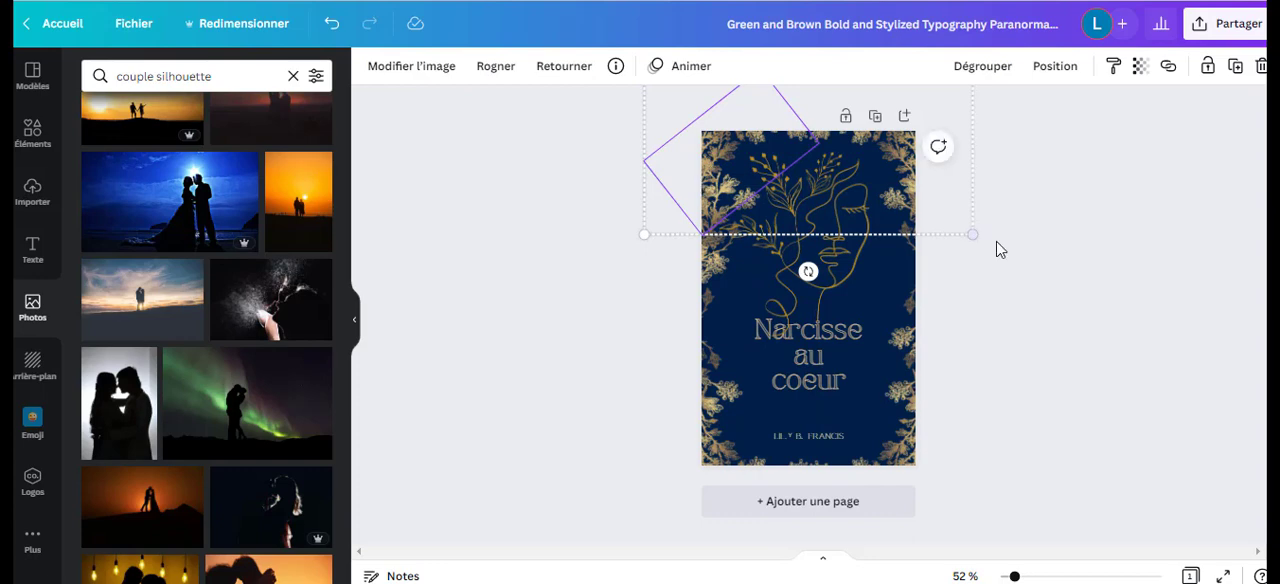
drag(972, 233, 1007, 253)
drag(991, 192, 977, 184)
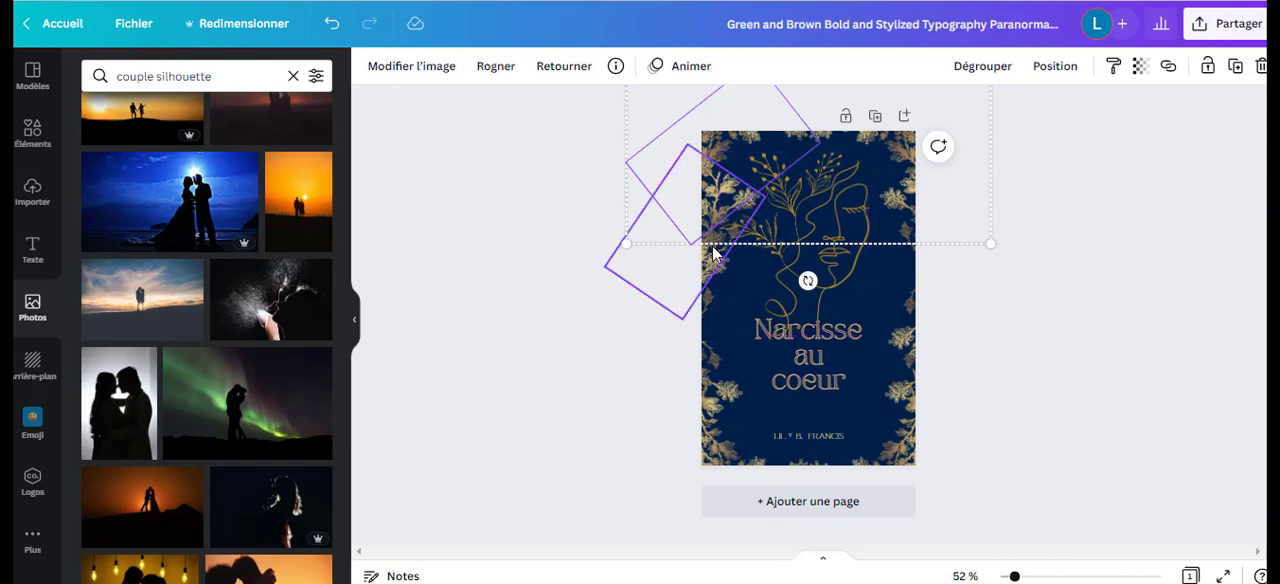
Shift the upper gold floral branches on the left and right sides of the cover further outward.
drag(712, 245, 685, 246)
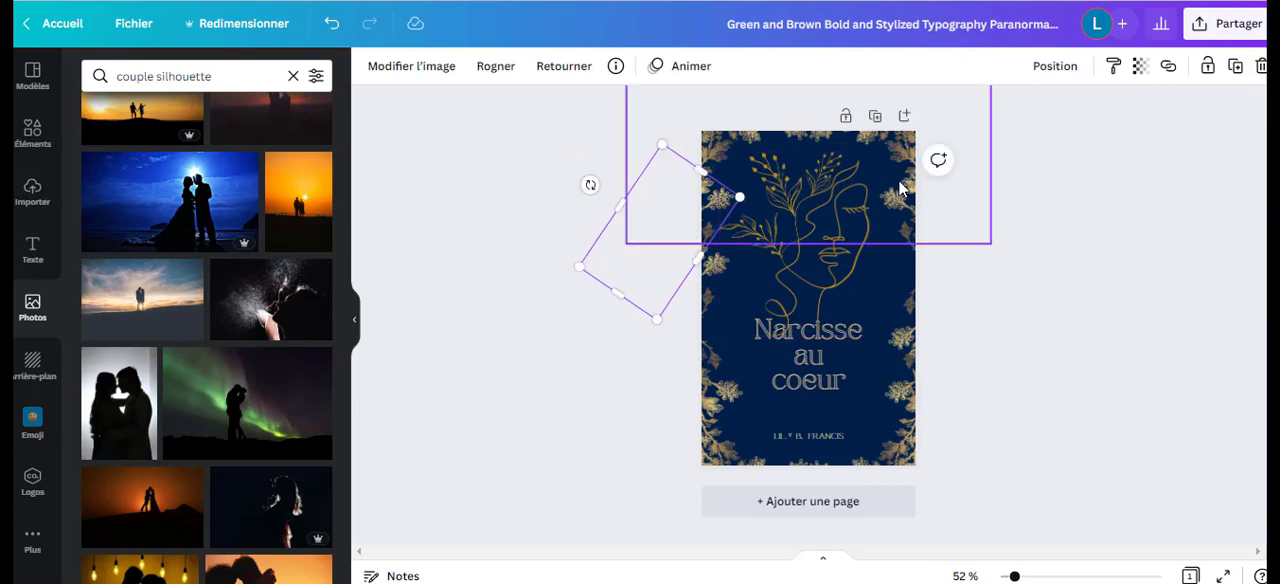
click(892, 235)
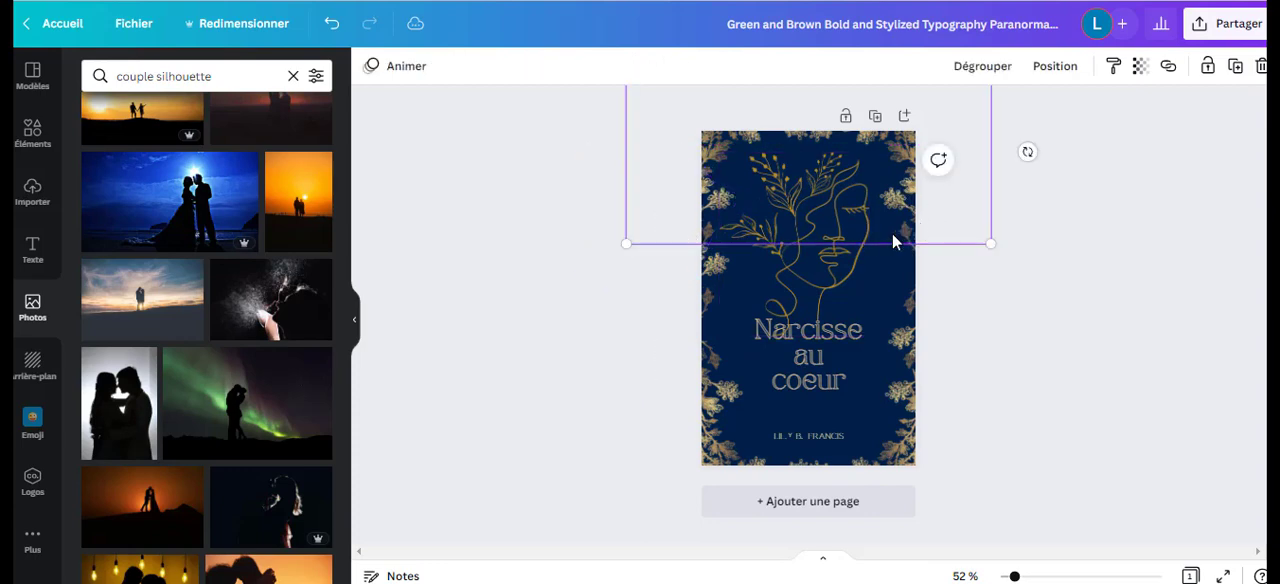
drag(951, 260, 968, 252)
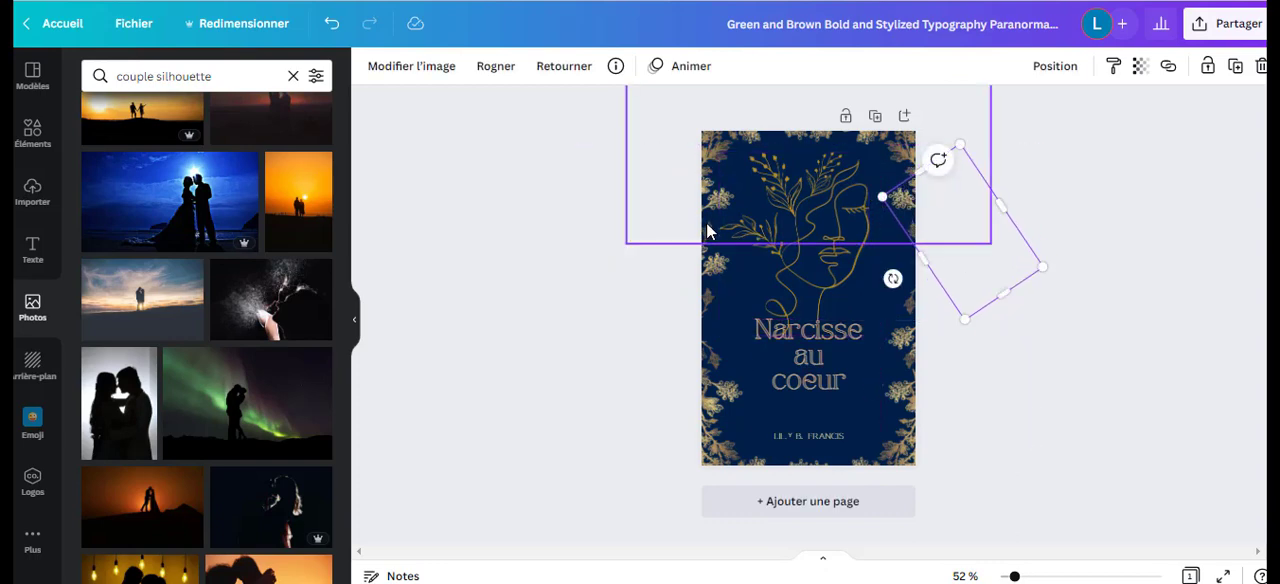
click(710, 252)
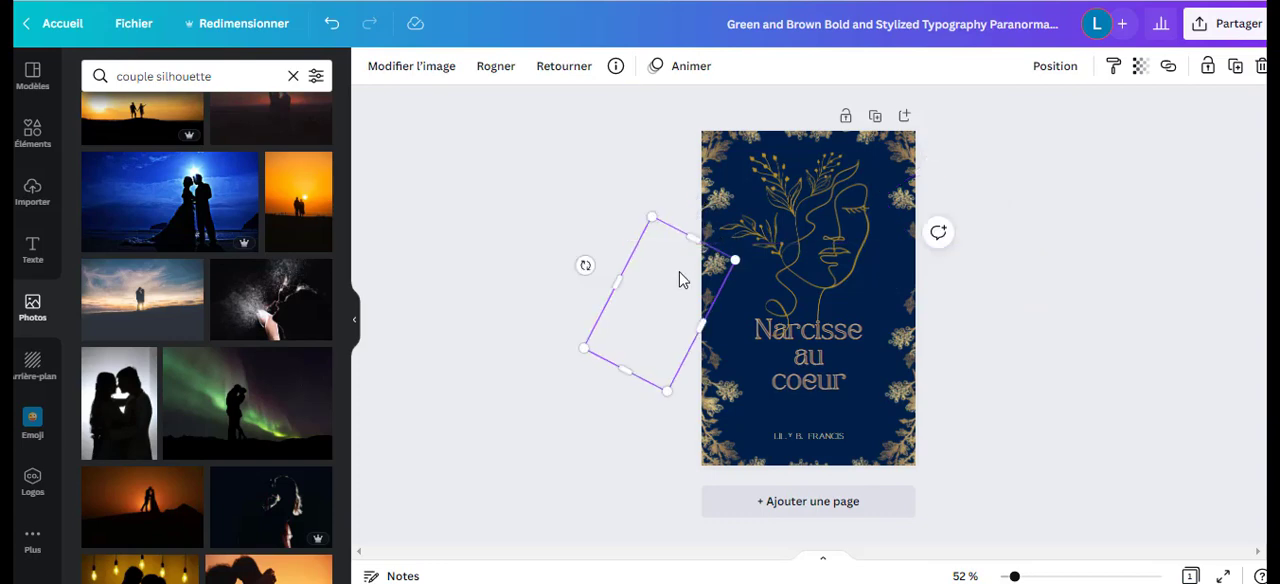
Nudge the middle gold floral branches on the left and right sides of the cover slightly.
drag(679, 279, 679, 274)
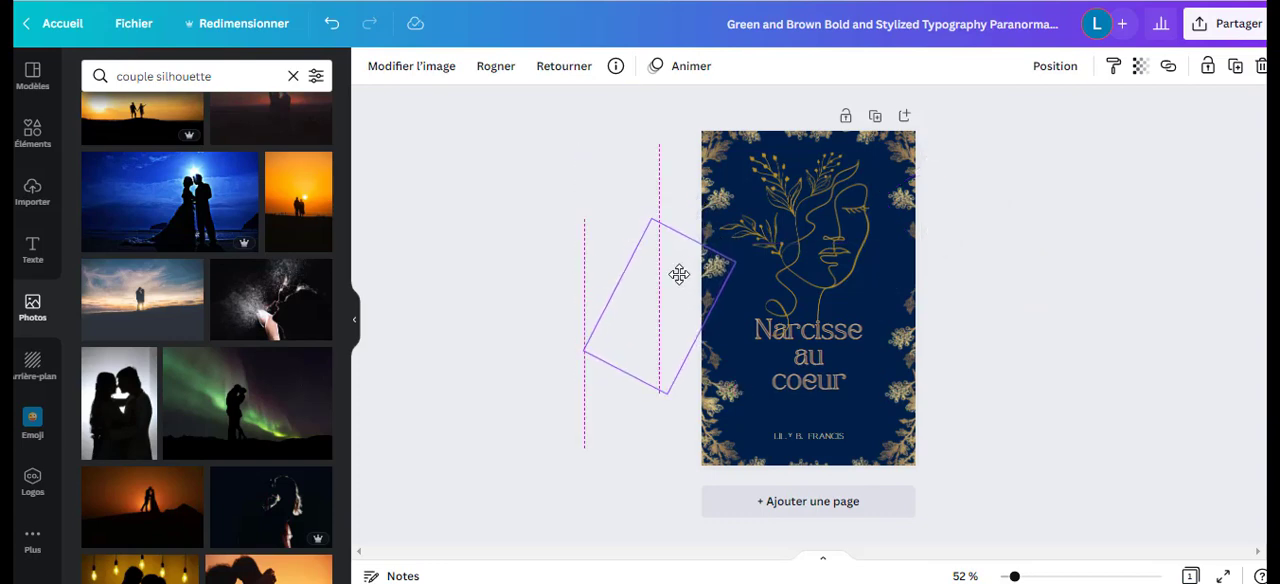
key(Delete)
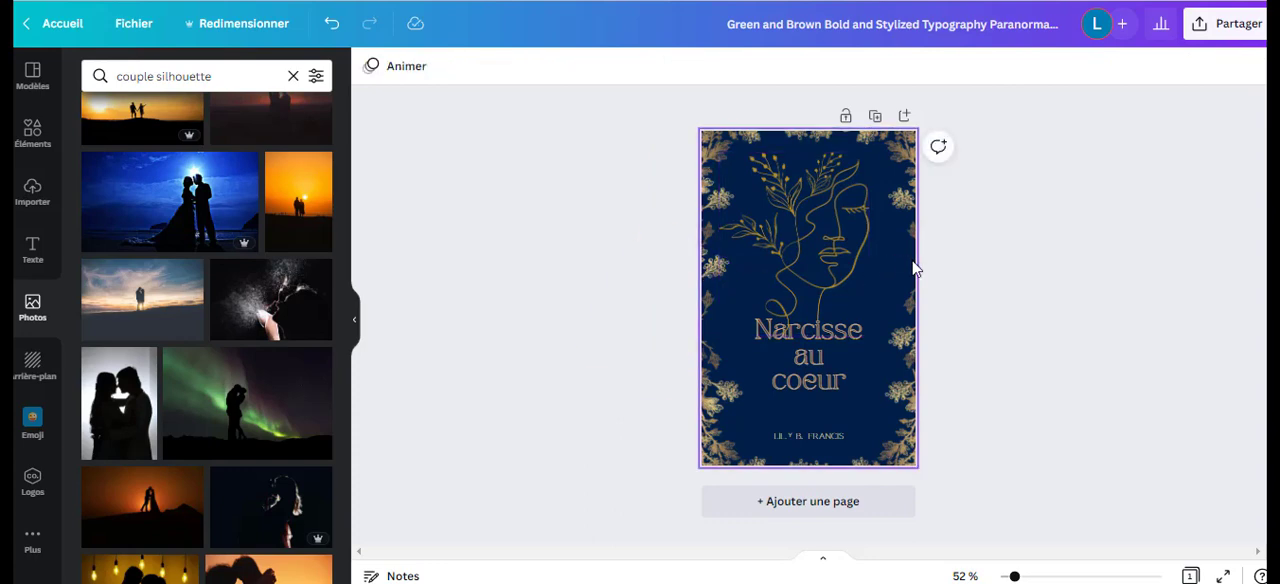
click(894, 276)
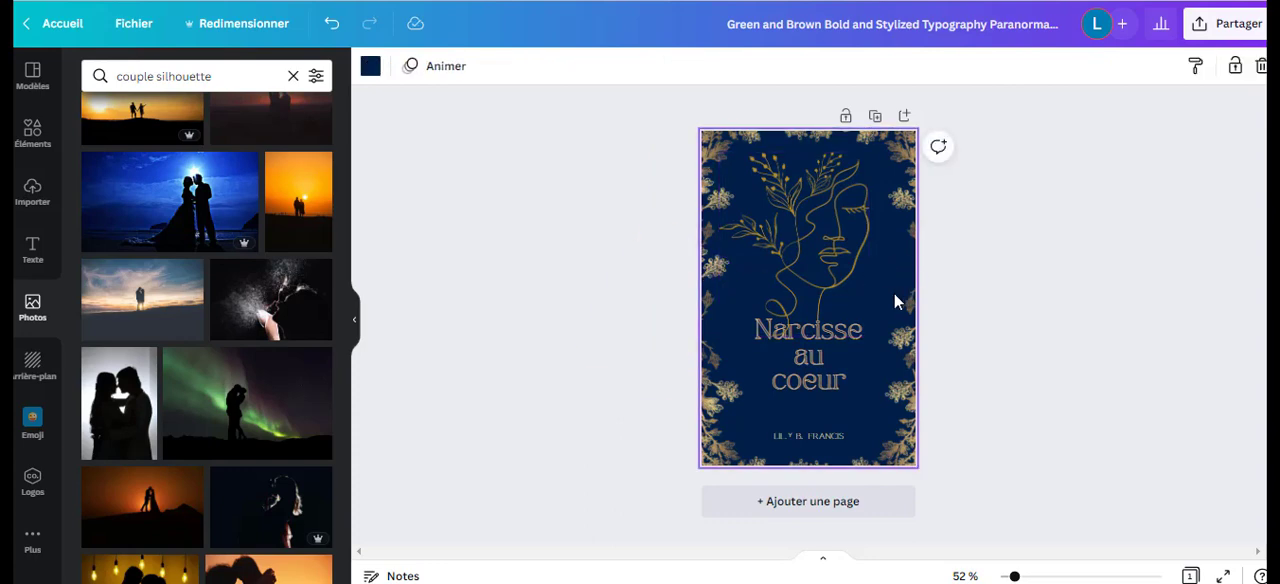
key(ctrl+z)
click(925, 295)
mouse_move(940, 290)
mouse_down()
mouse_move(926, 281)
mouse_move(948, 281)
mouse_up()
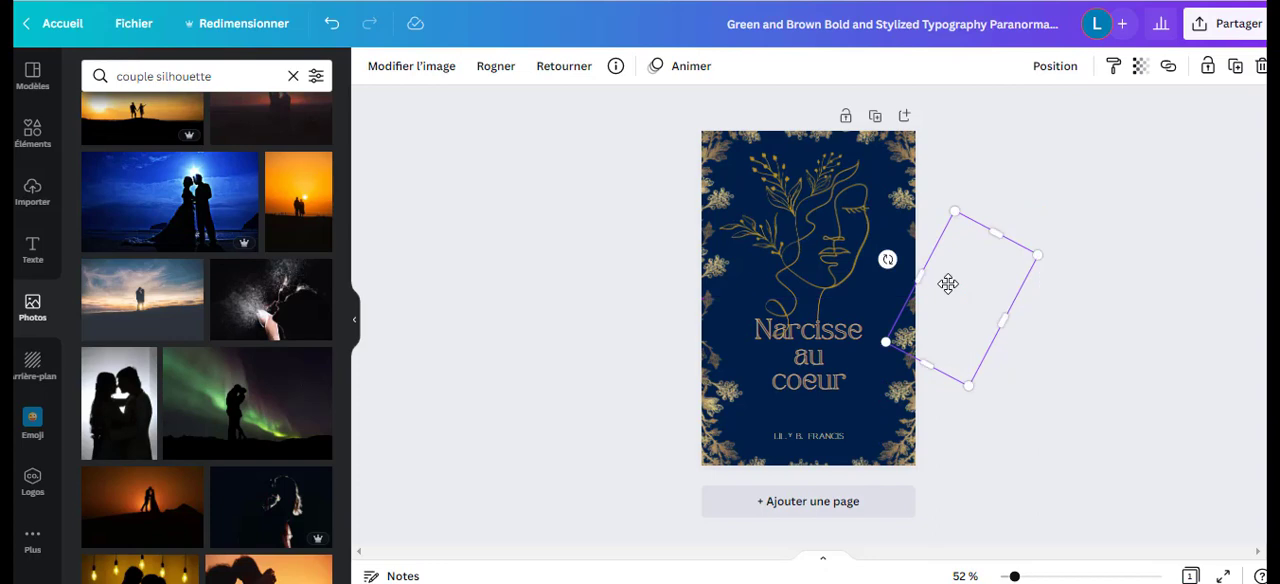
Lower the upper gold floral branch on the cover's right side and reposition the grouped top floral corners slightly higher.
click(911, 242)
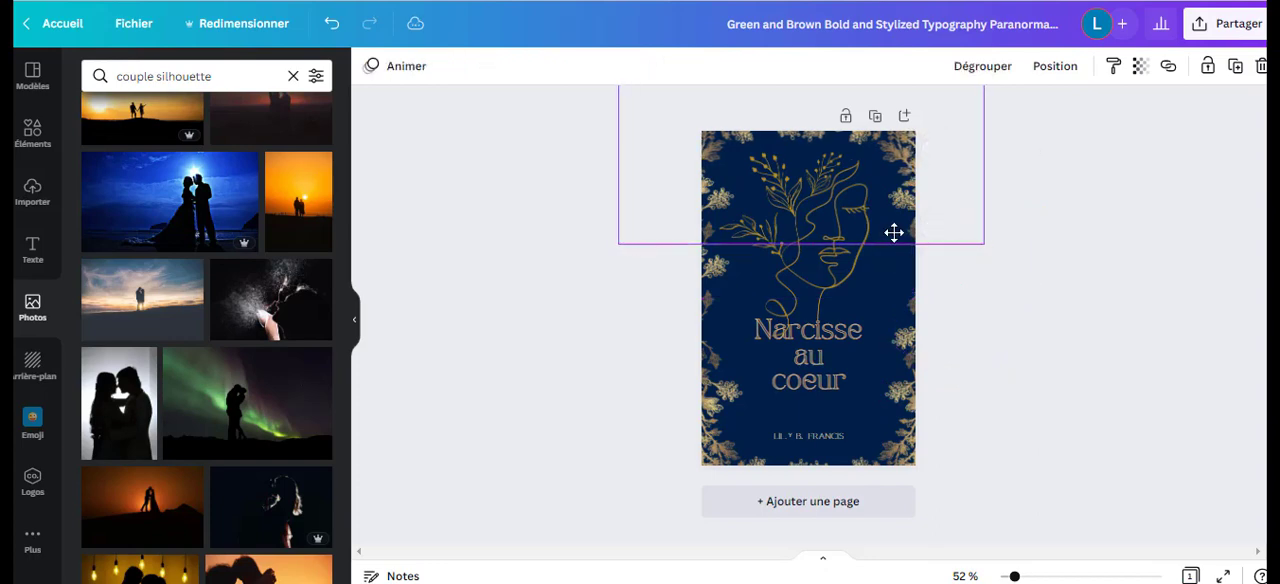
drag(894, 232, 902, 174)
click(908, 226)
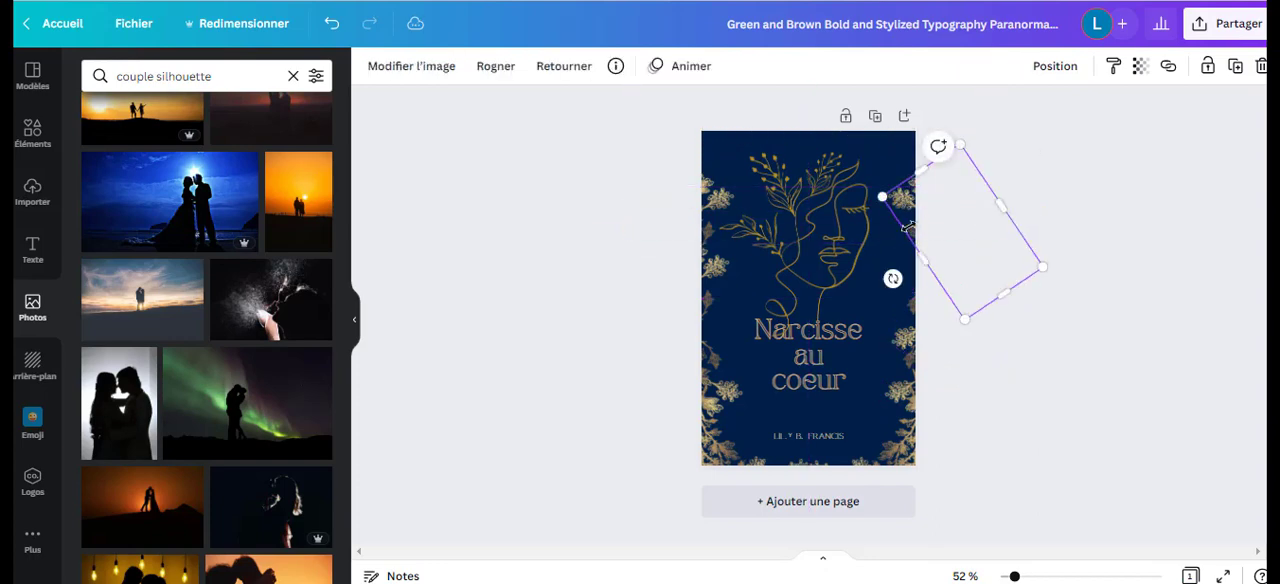
drag(908, 226, 946, 259)
click(943, 258)
drag(898, 159, 900, 204)
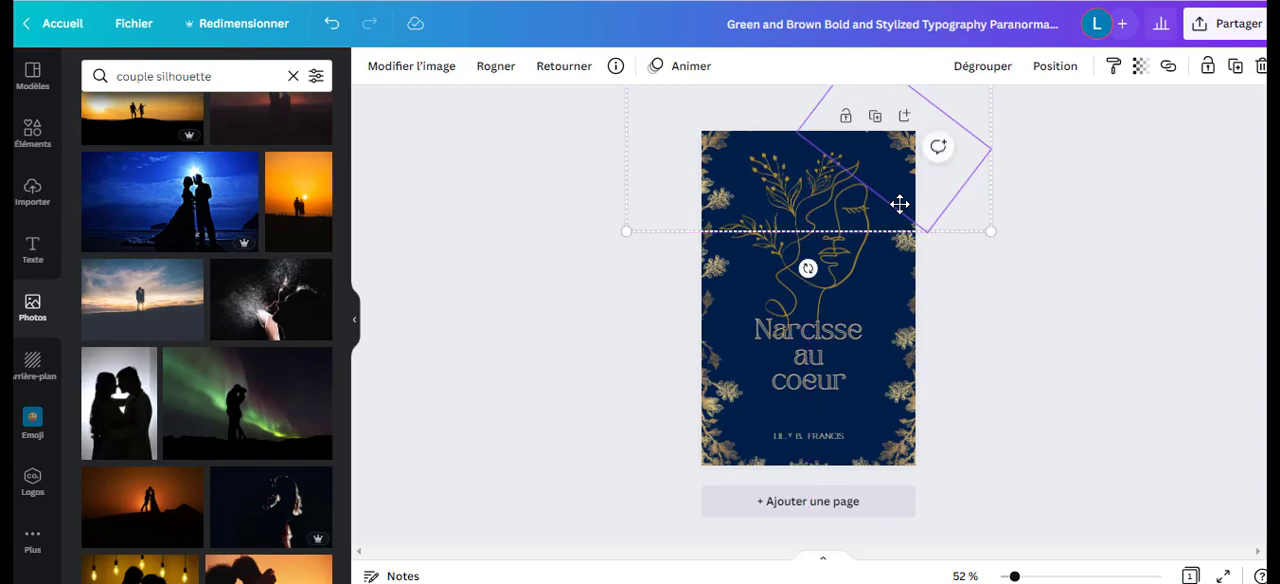
click(1104, 215)
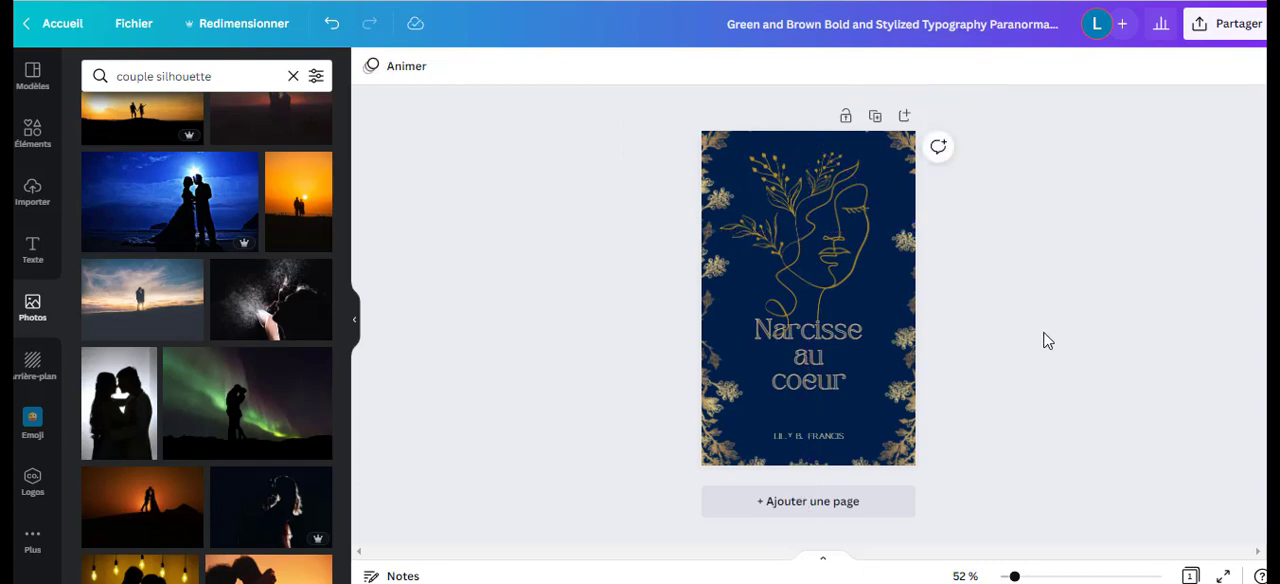
Widen the text box of the "Narcisse au coeur" title on both sides, keeping it centred on the cover.
click(824, 364)
drag(869, 382, 885, 381)
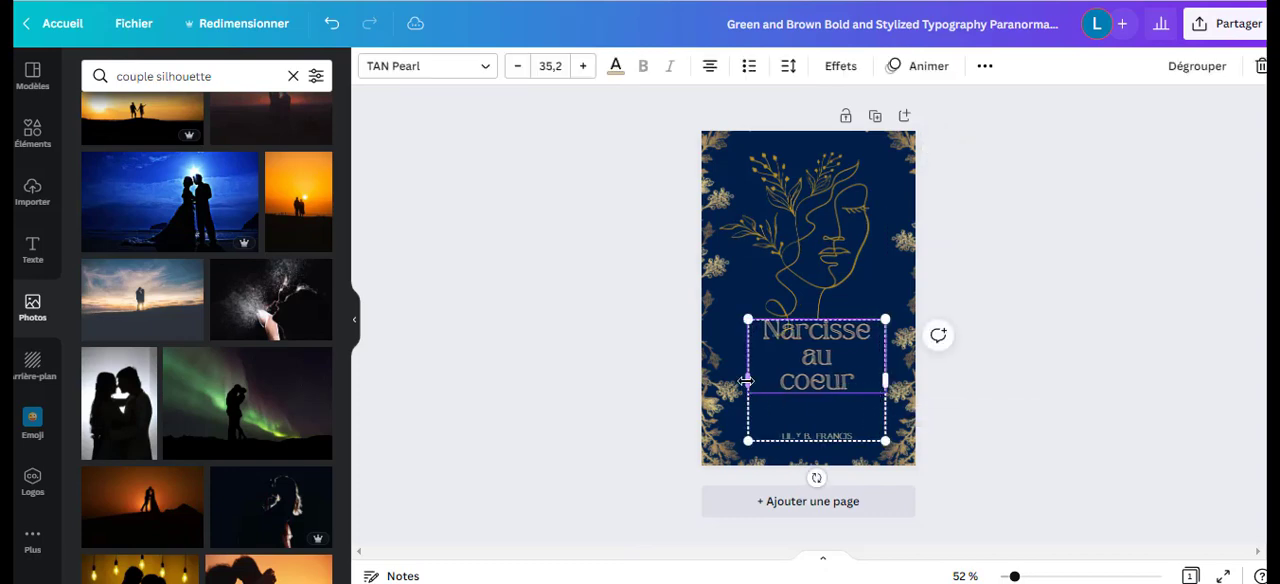
drag(743, 381, 819, 383)
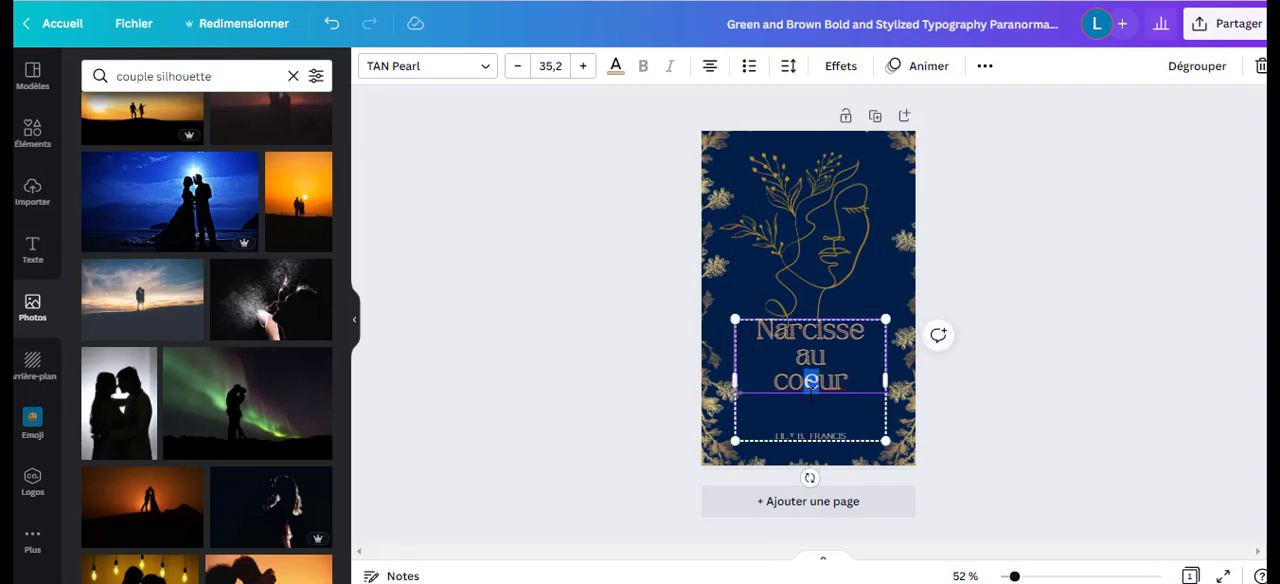
click(827, 438)
click(999, 407)
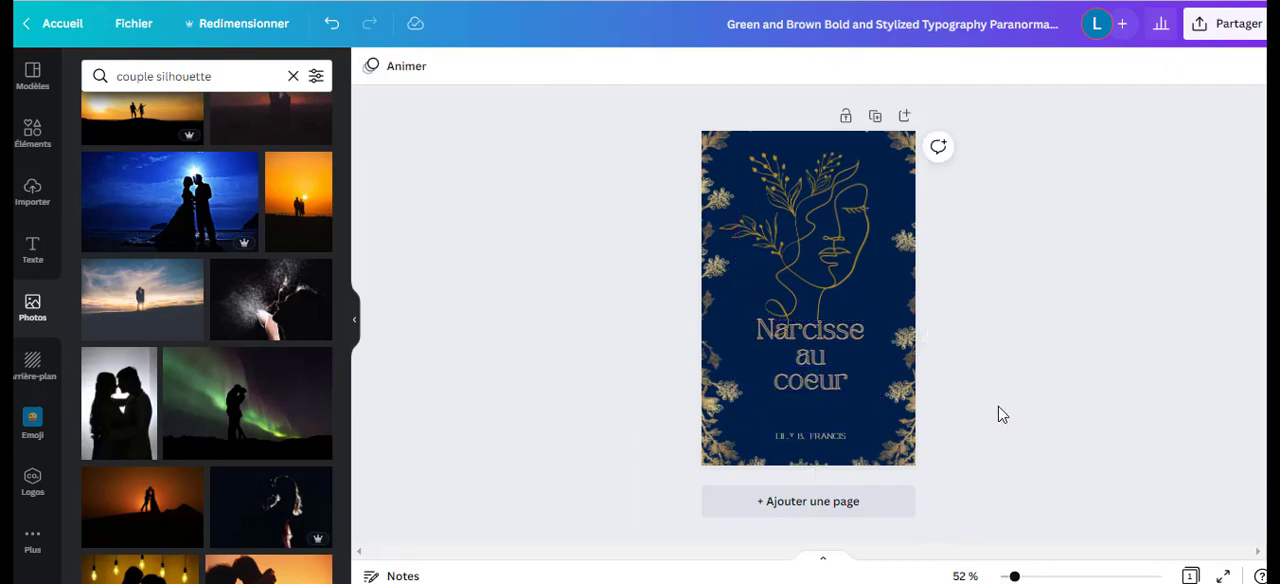
Increase the author name's font size to 18,9.
click(797, 435)
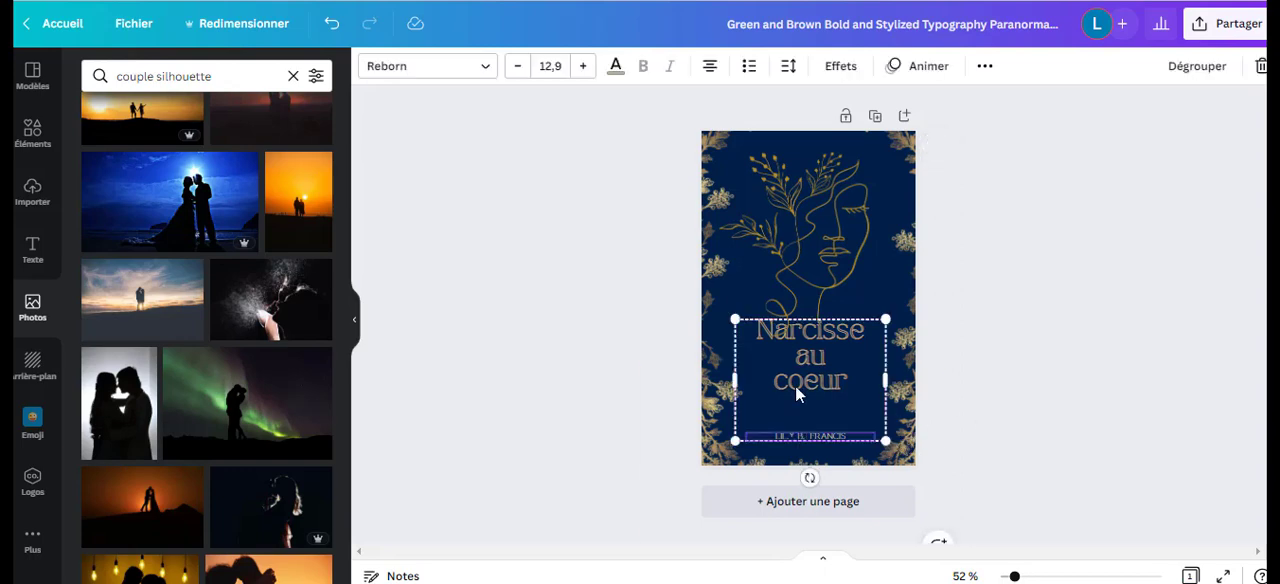
click(585, 66)
click(585, 66)
click(585, 66)
click(585, 66)
click(585, 66)
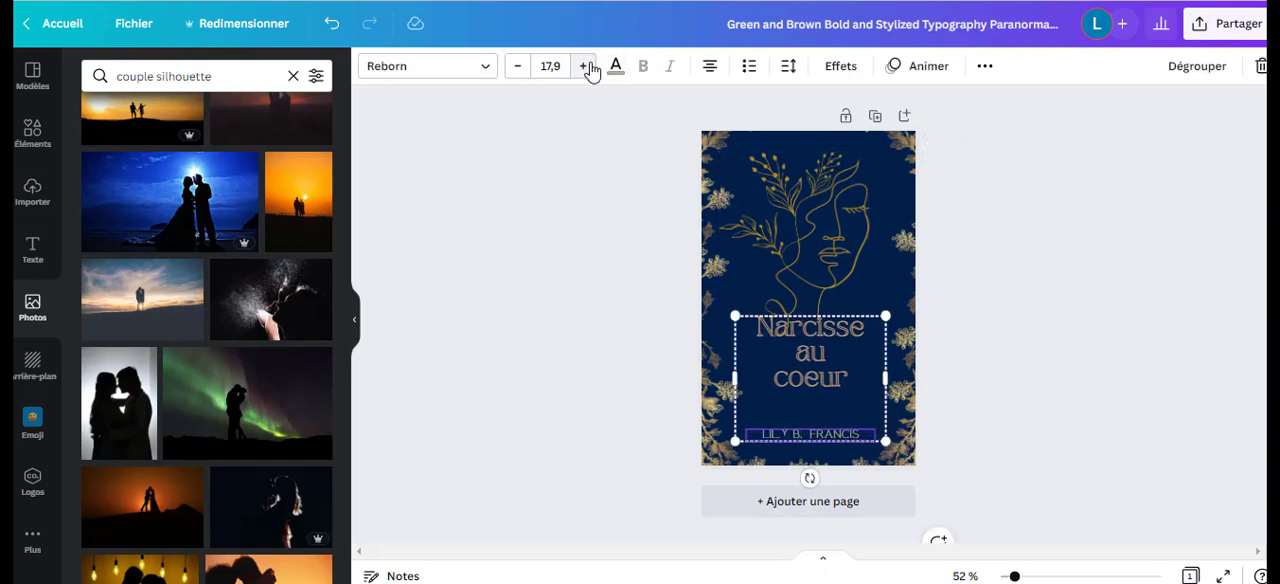
click(585, 66)
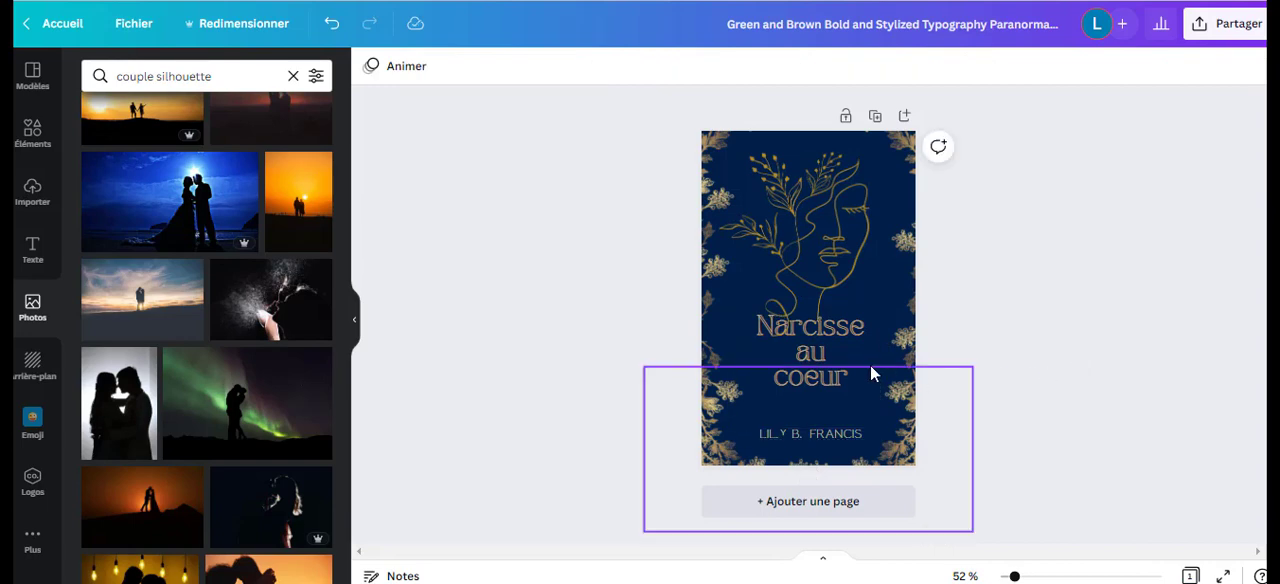
Move the grouped title and author name slightly lower on the cover.
click(825, 378)
drag(835, 382, 829, 387)
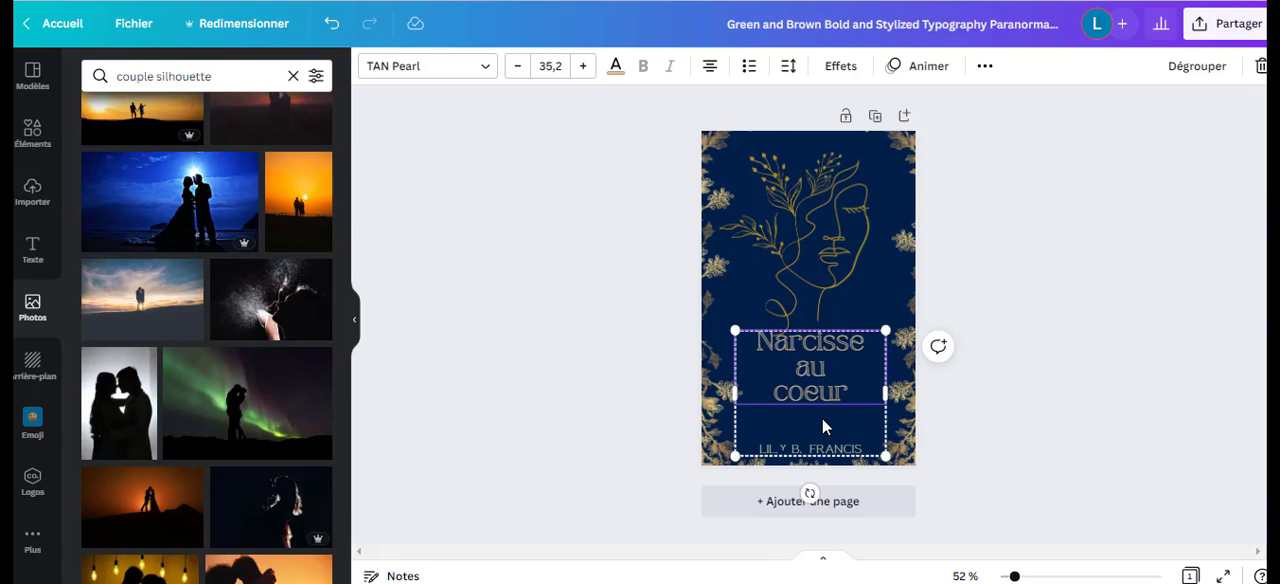
key(Delete)
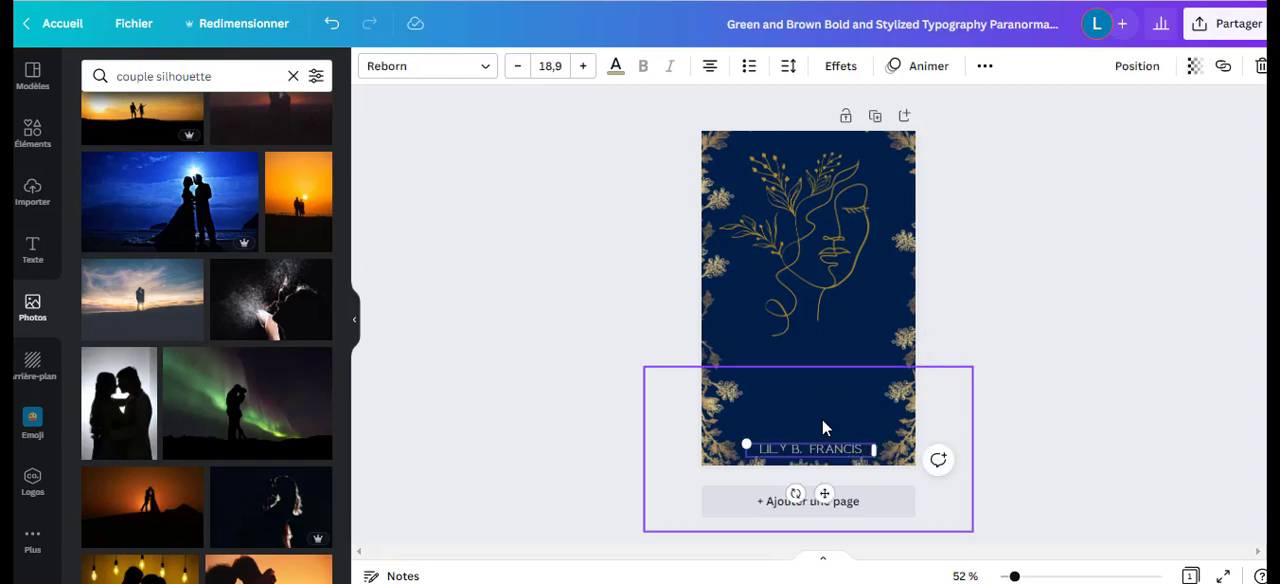
click(332, 23)
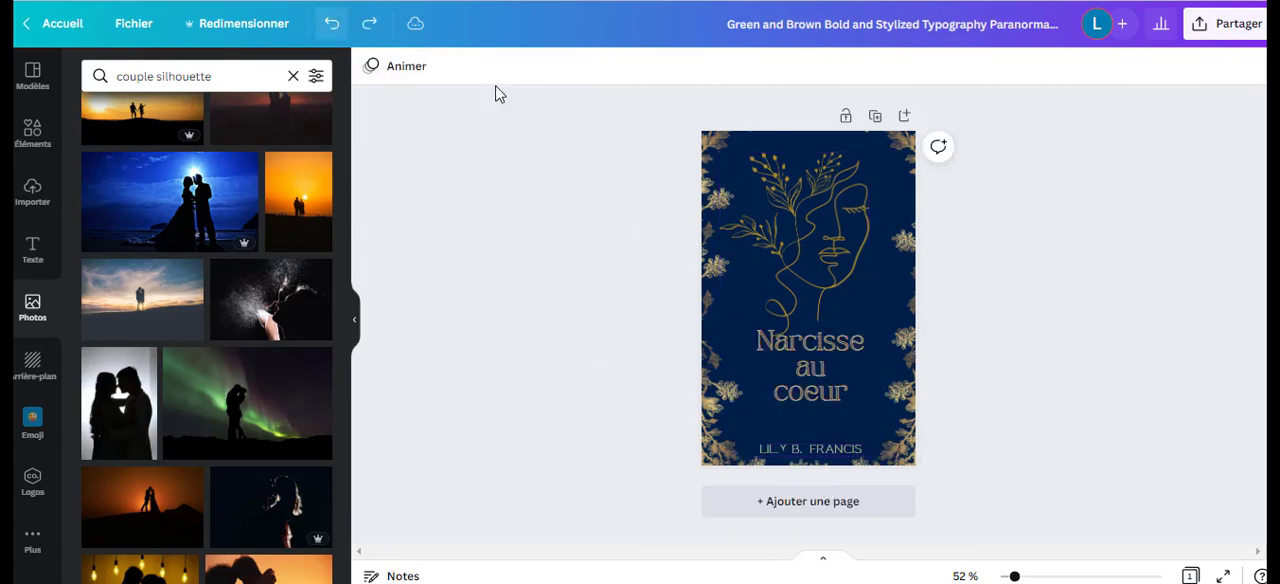
Put "coeur" on the same line as "au" so the title reads "Narcisse / au coeur" on two lines.
click(804, 427)
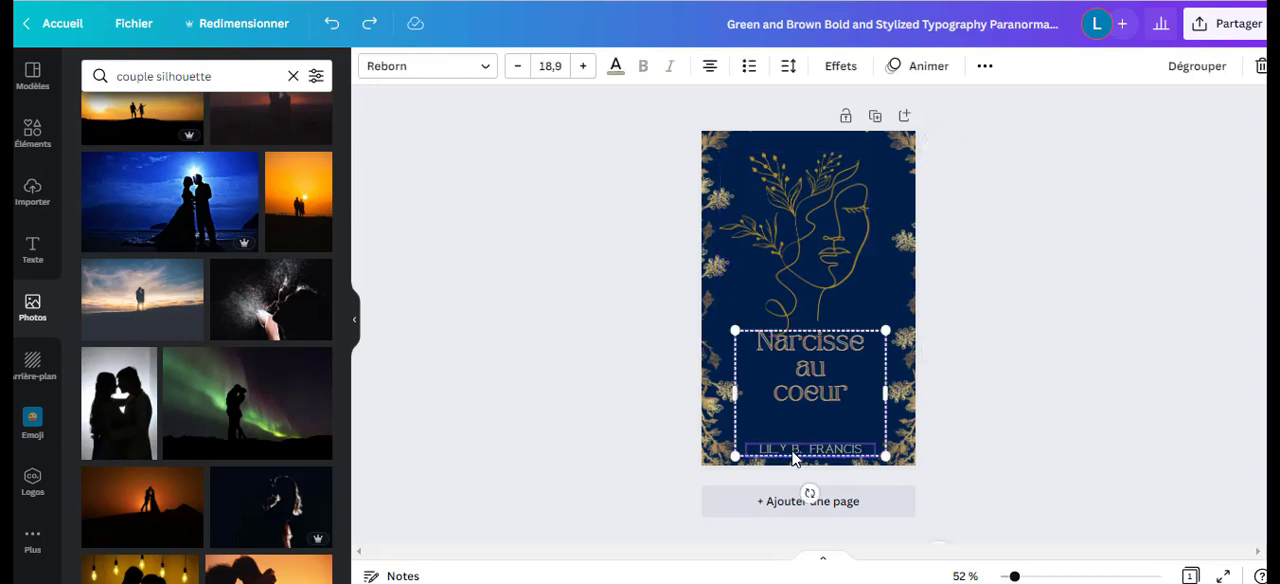
click(824, 392)
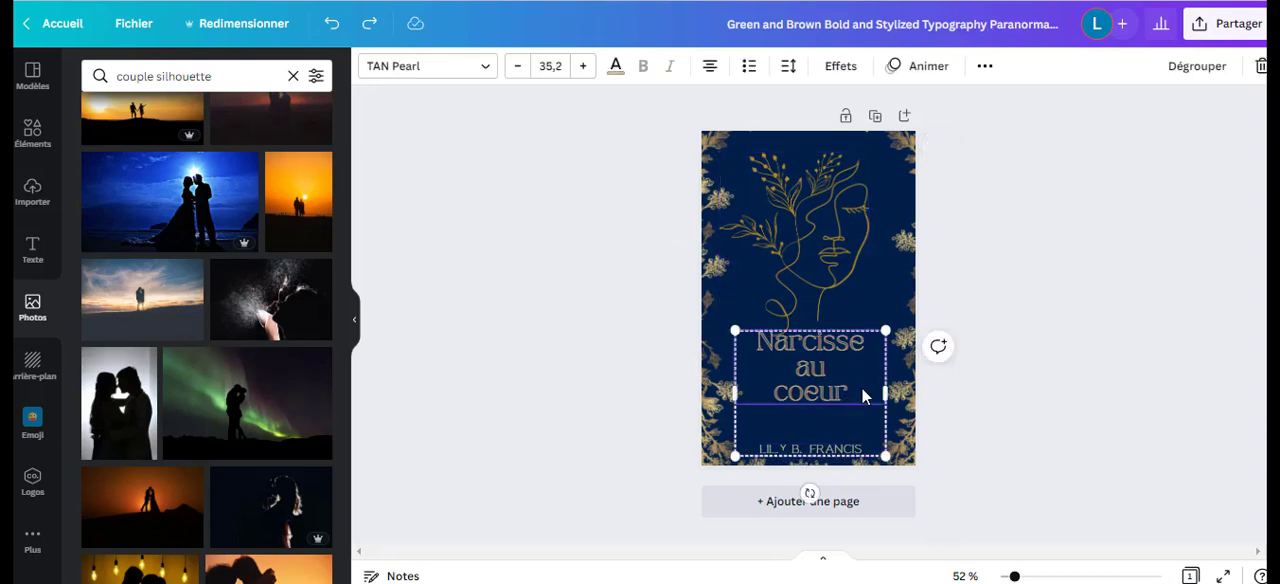
click(852, 393)
key(BackSpace)
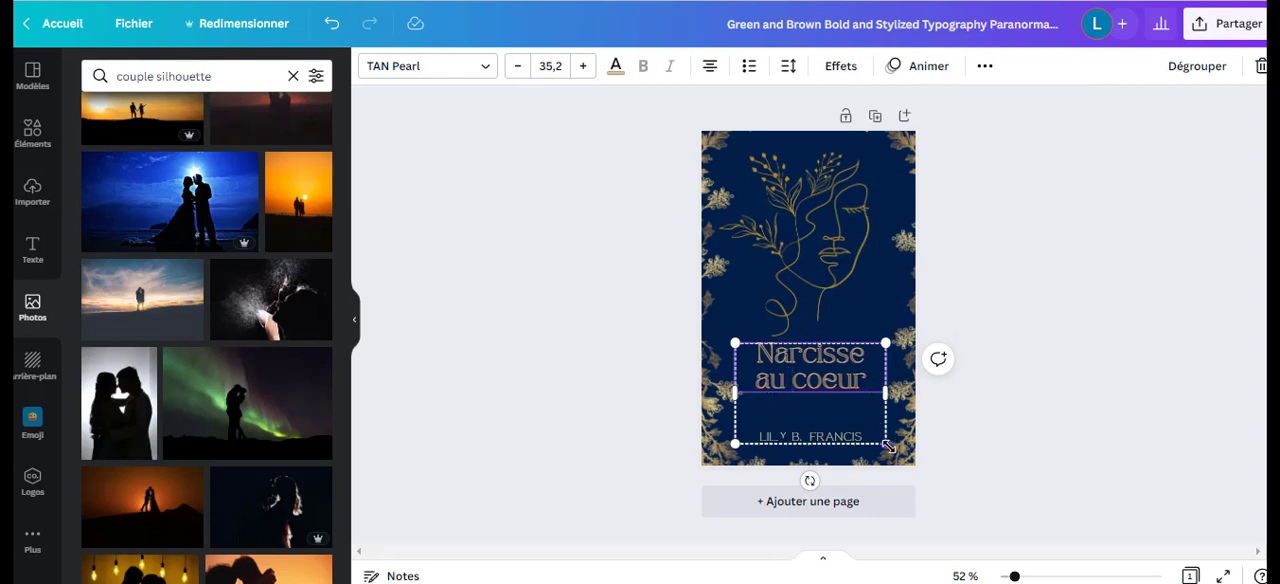
click(840, 437)
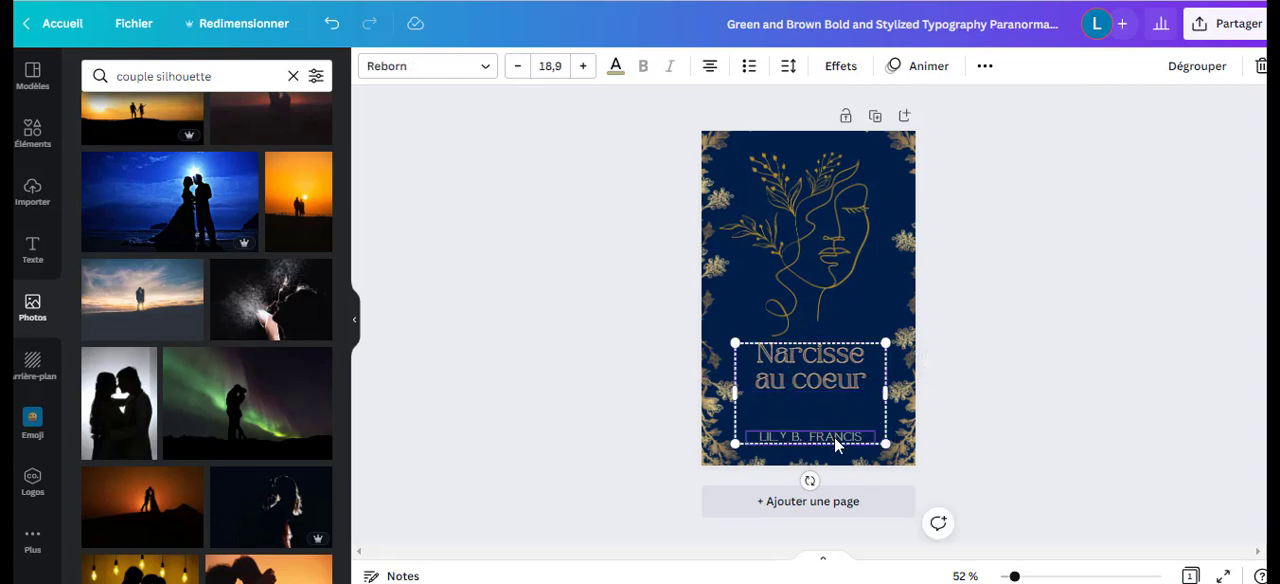
click(845, 400)
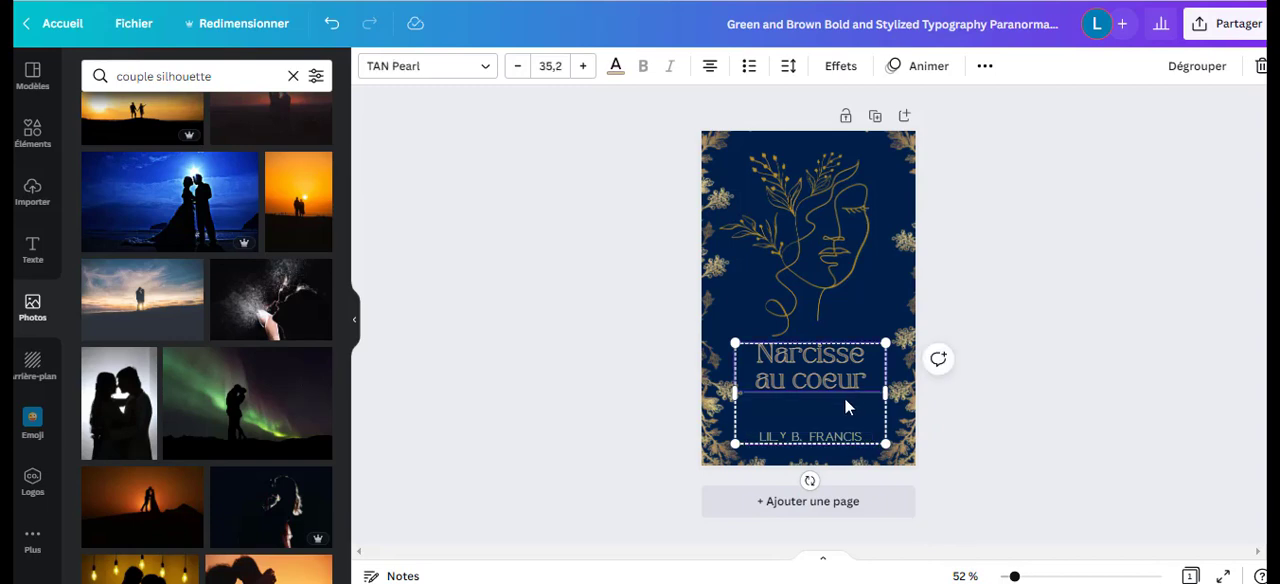
click(1066, 348)
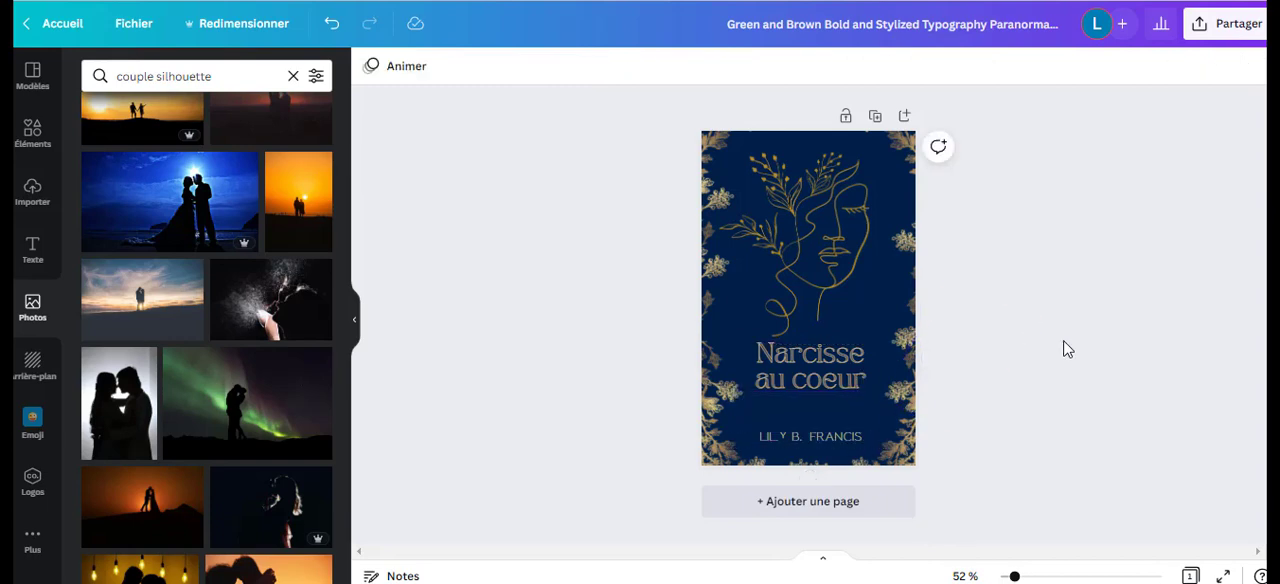
Move the line-art face slightly down and enlarge it to fill the space above the title.
click(844, 253)
drag(835, 256, 838, 264)
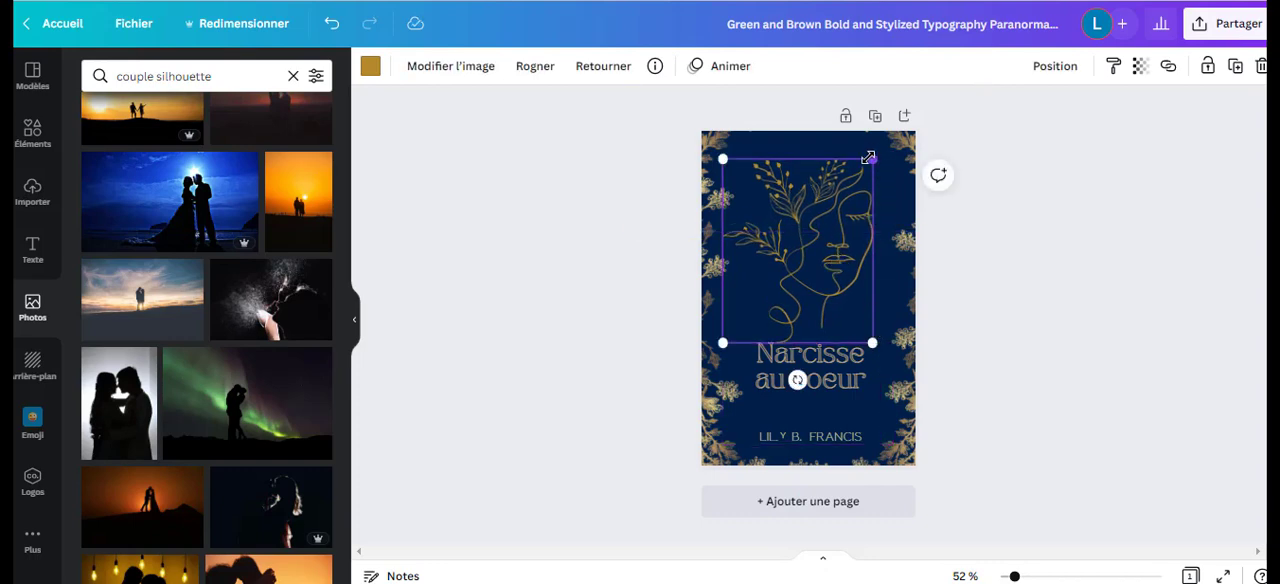
mouse_move(874, 158)
mouse_down()
mouse_move(898, 132)
mouse_move(884, 143)
mouse_up()
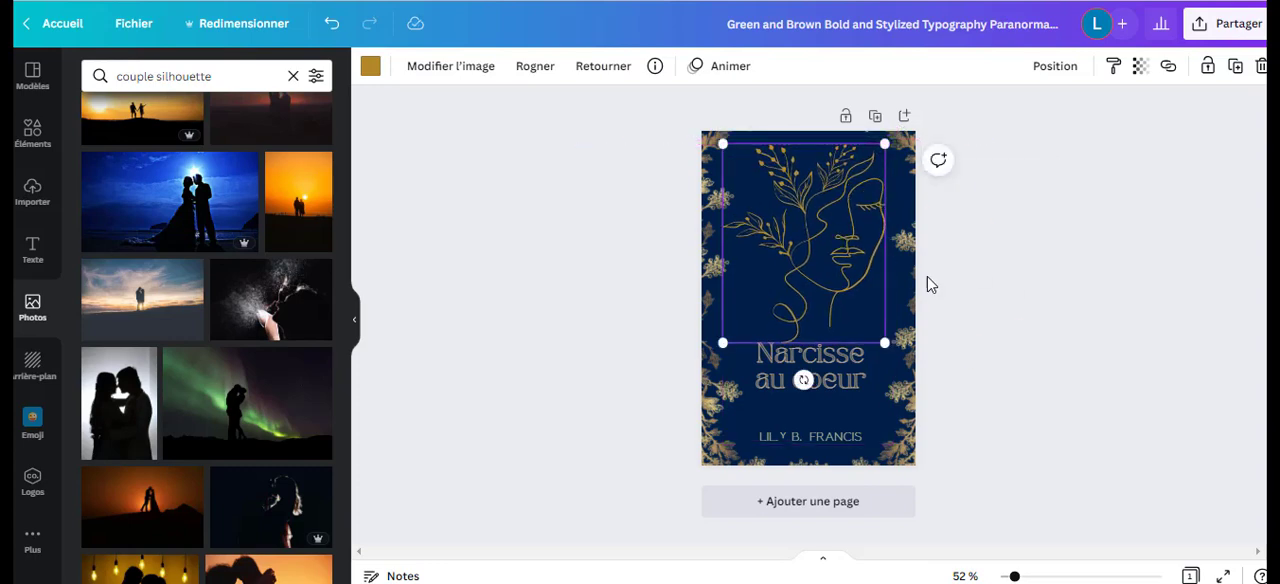
Recolour the line-art face with the bright yellow gold #ffde5c from the photo colours.
click(370, 66)
click(187, 412)
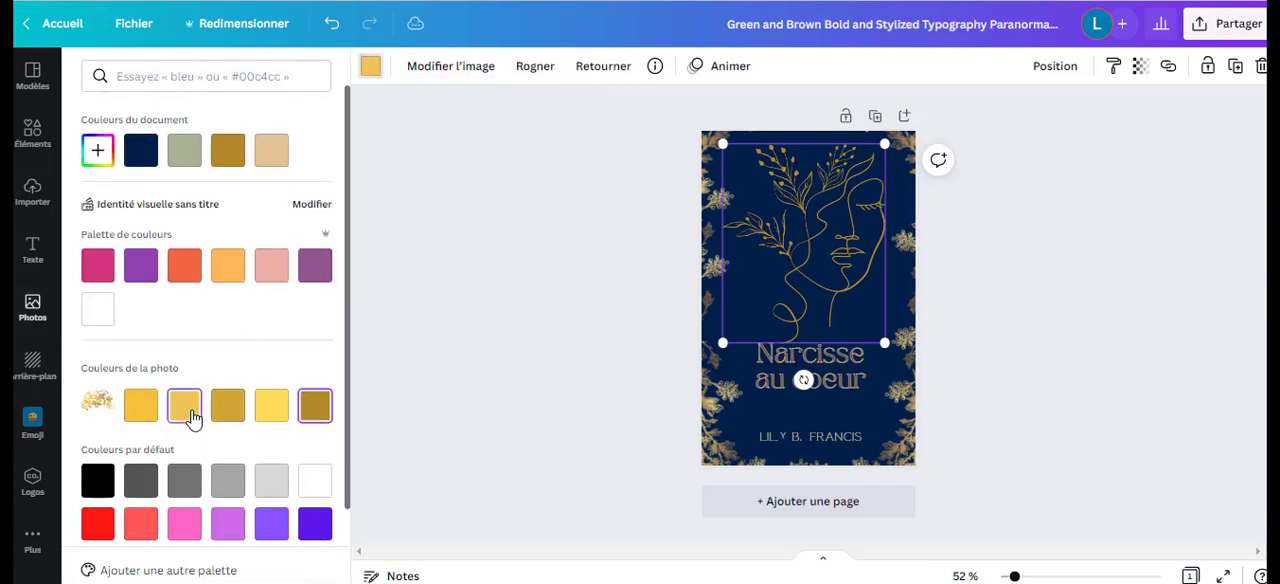
click(281, 418)
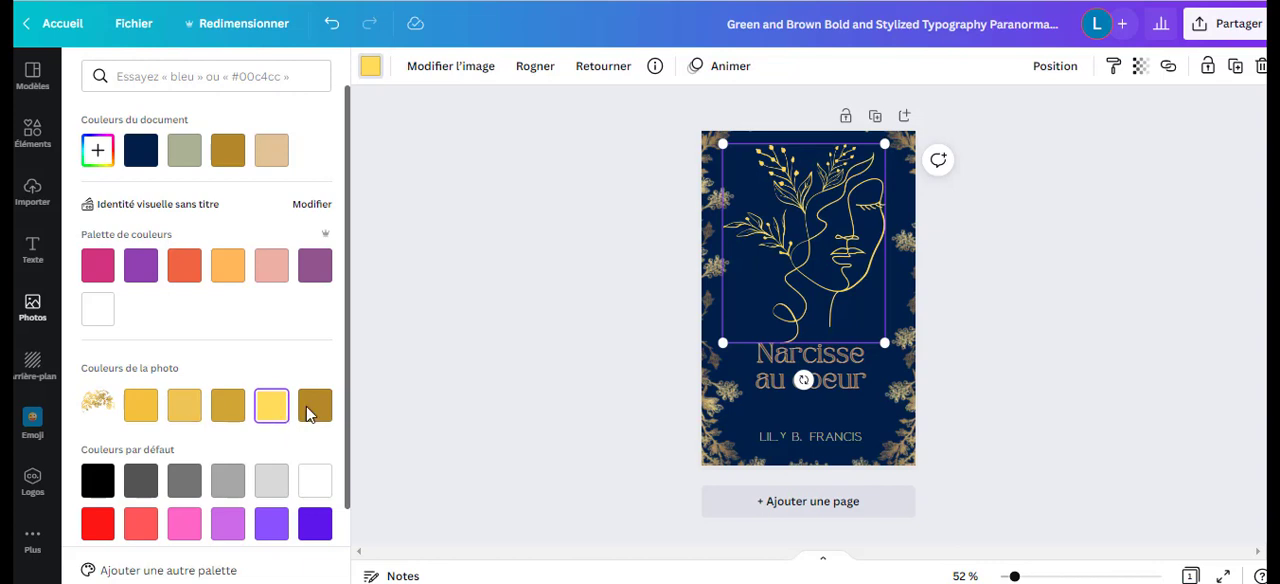
click(988, 388)
click(988, 390)
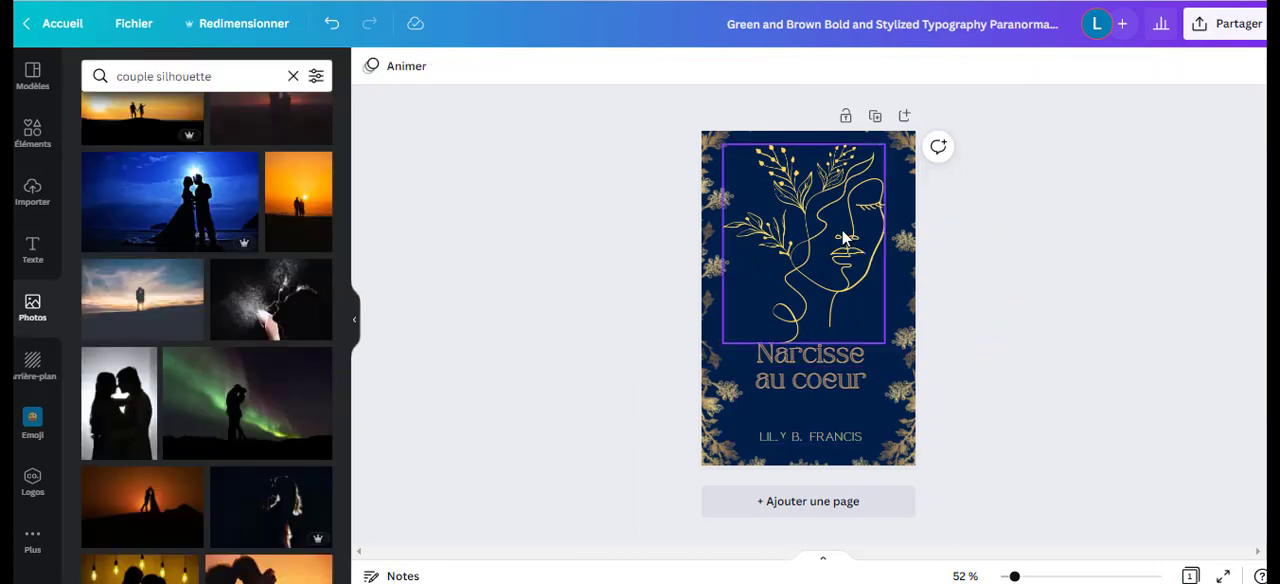
Recolour the line-art face with the custom pale gold #F6DD96.
drag(848, 240, 842, 229)
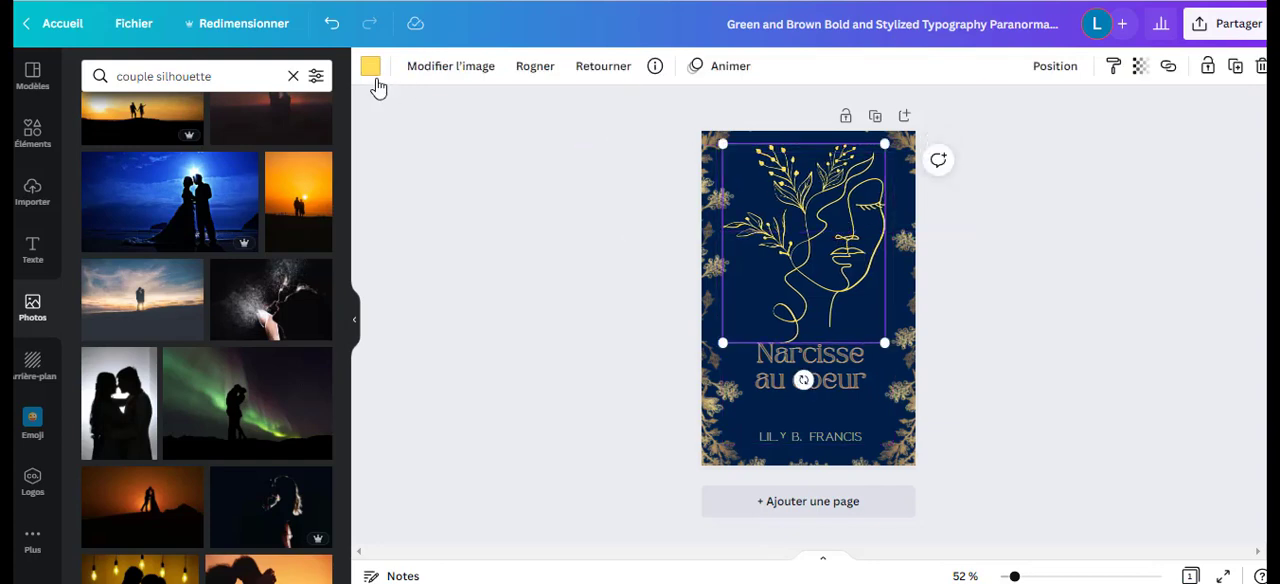
click(372, 72)
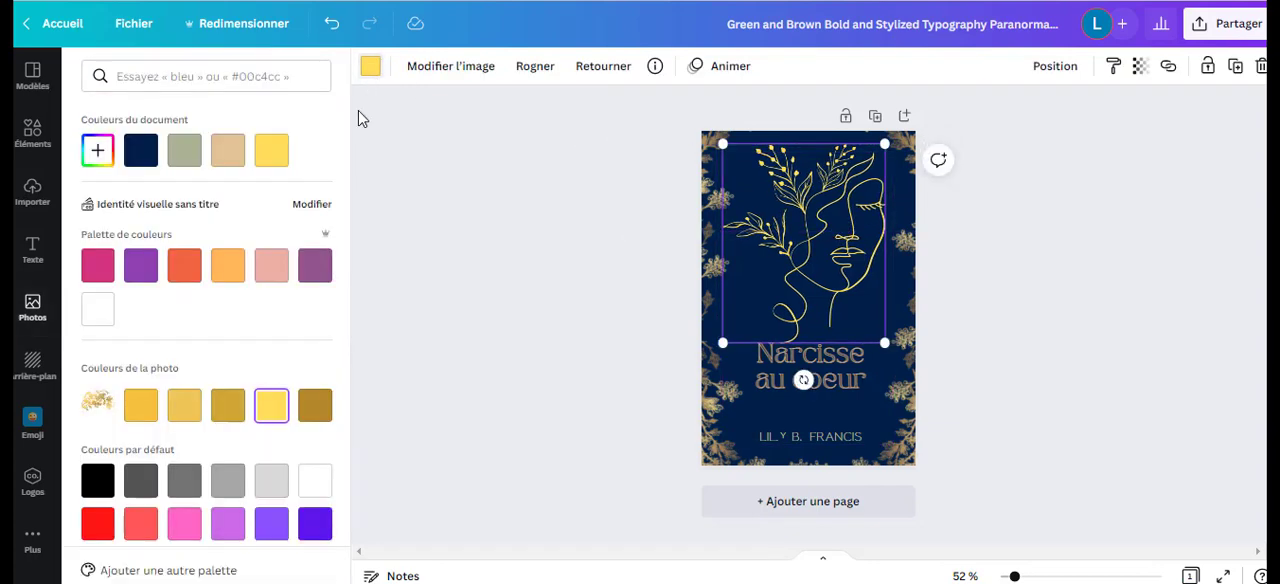
click(172, 421)
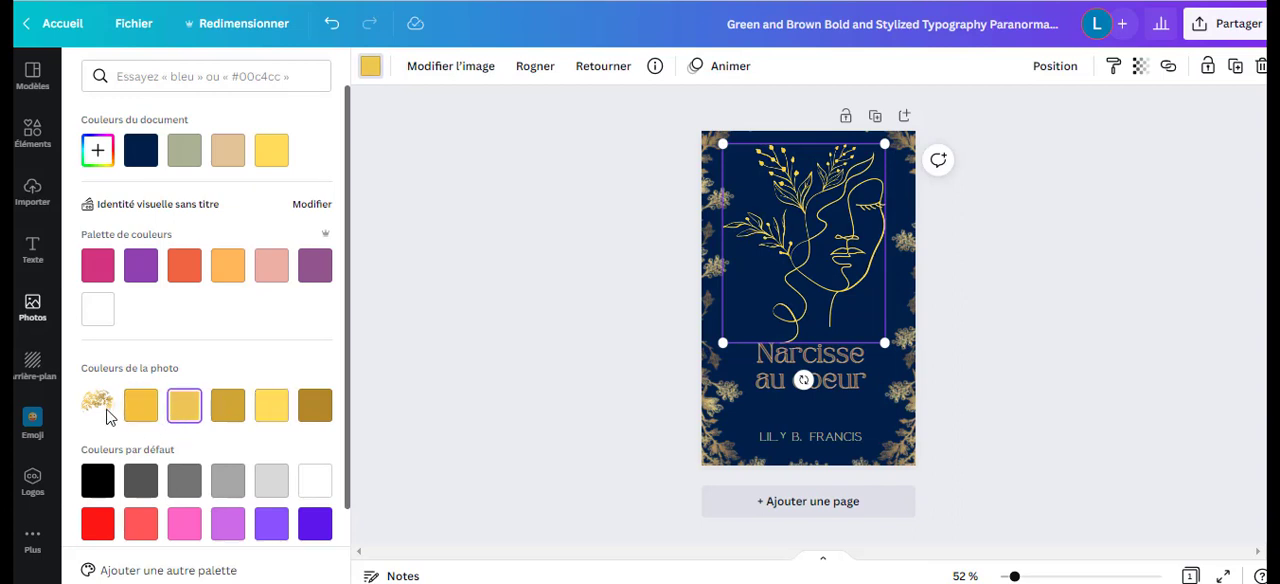
click(97, 150)
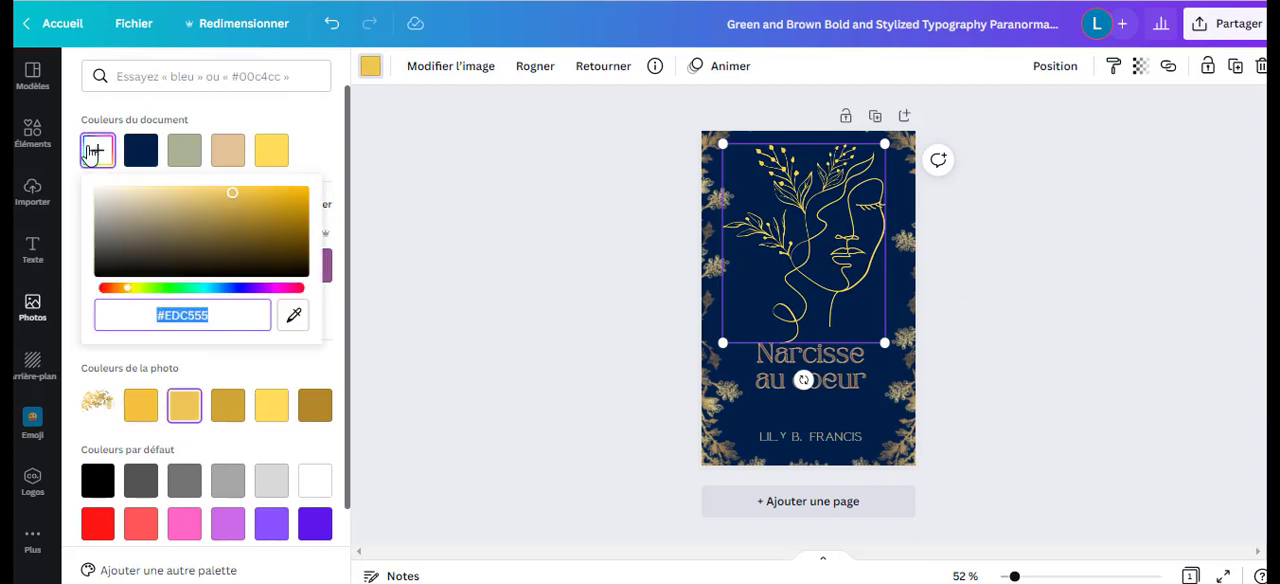
drag(230, 198, 178, 191)
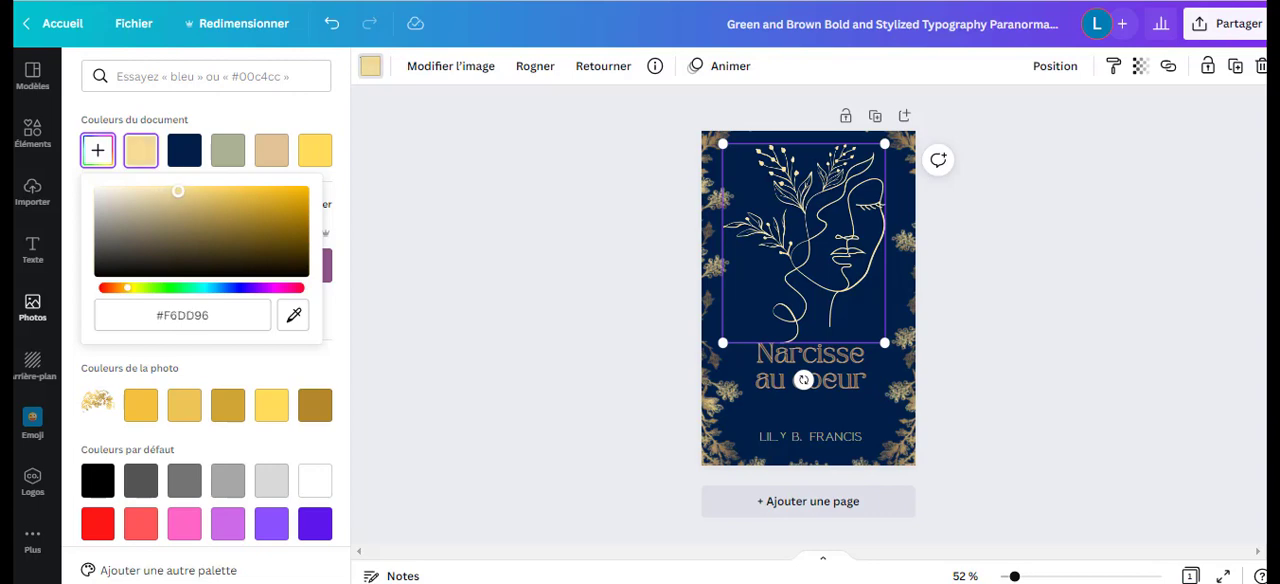
click(1077, 279)
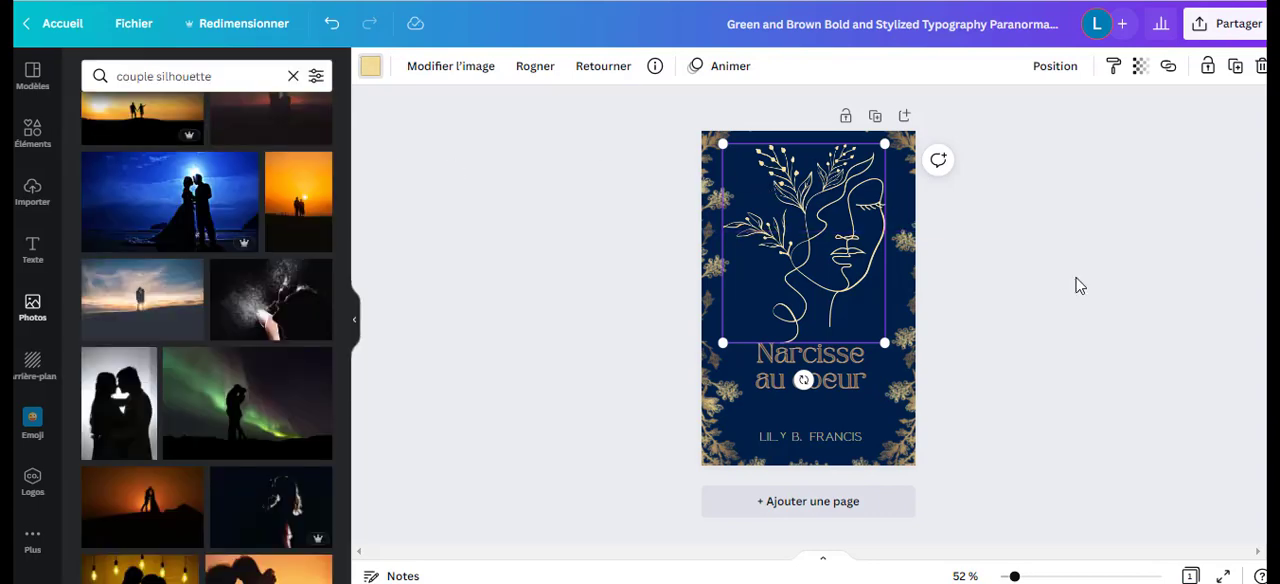
click(1062, 338)
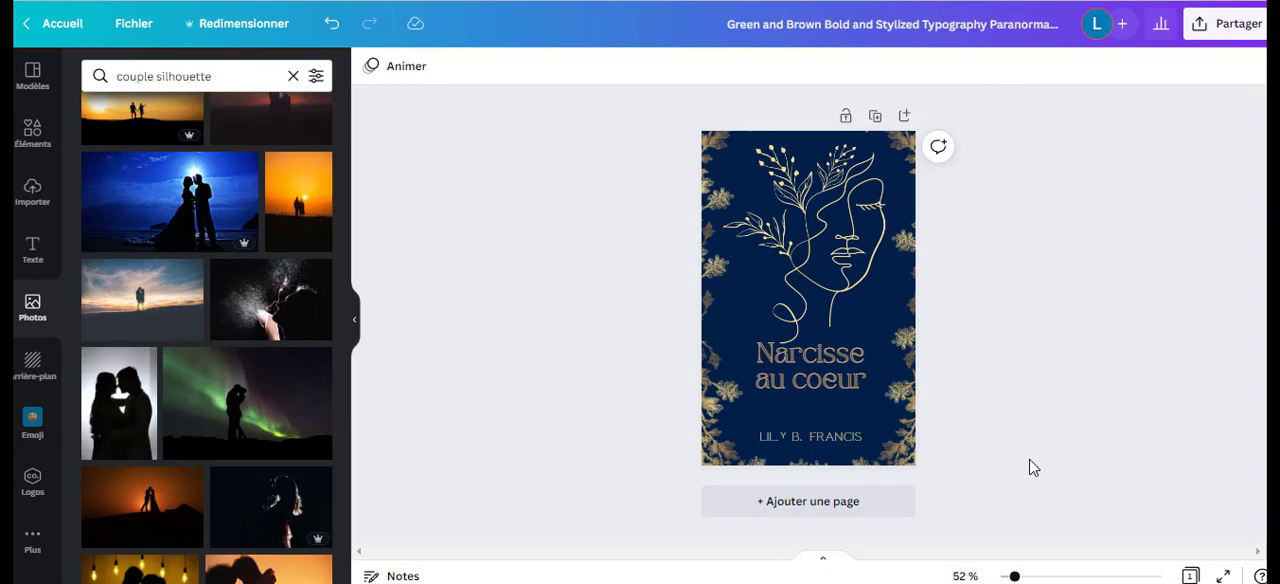
Select the "Narcisse au coeur" title text on the cover.
click(832, 388)
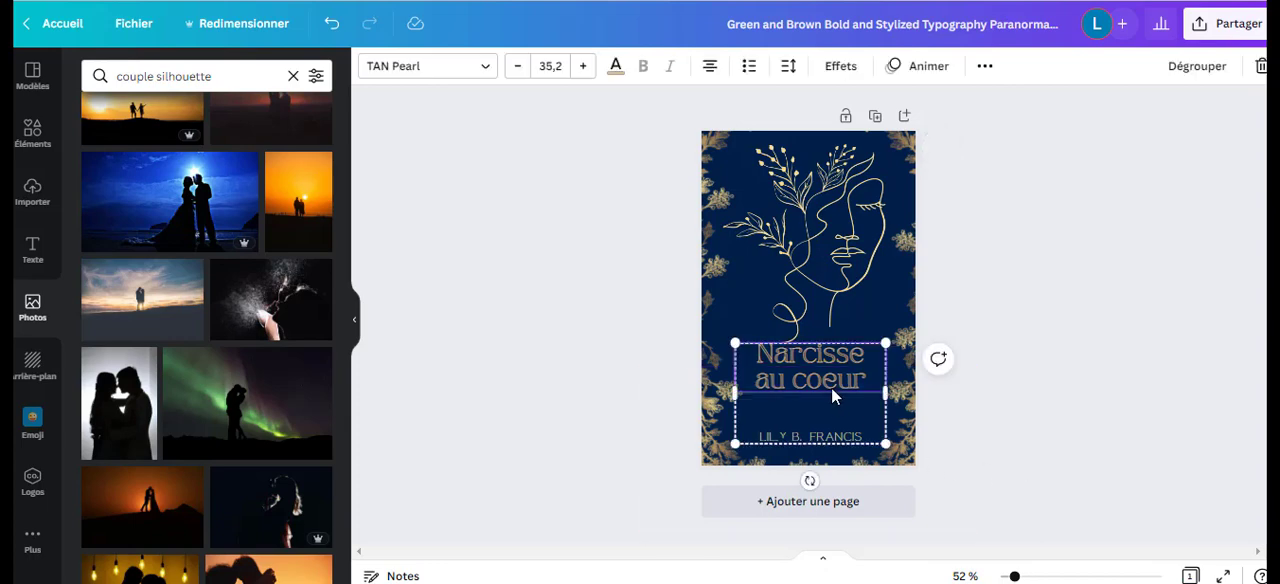
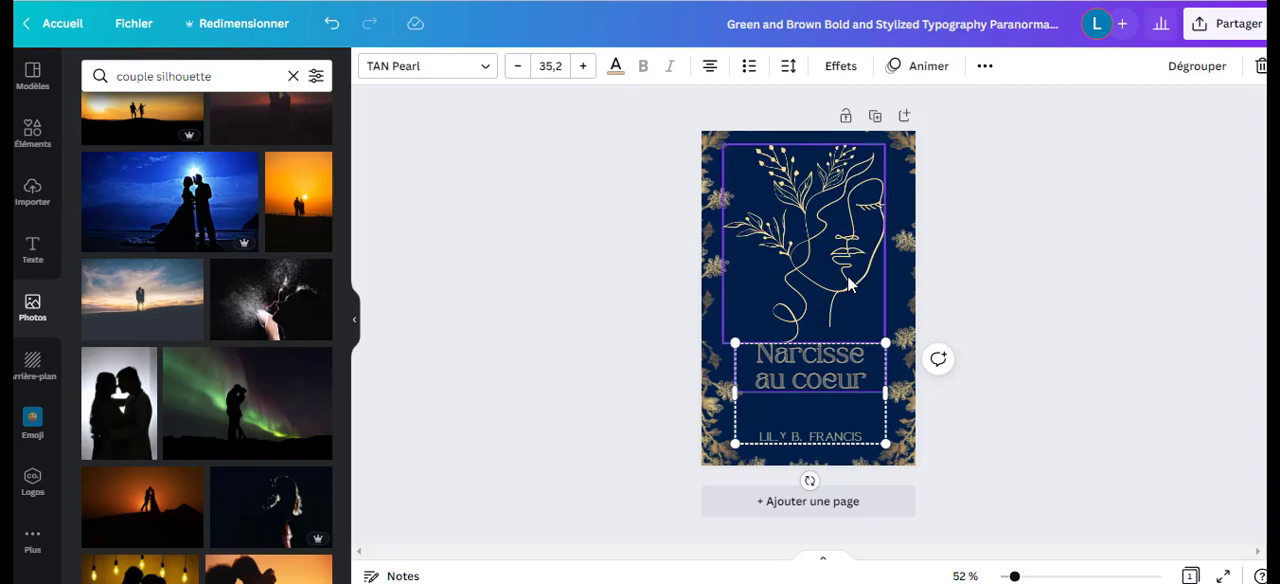
Shift the line-art face slightly to the right on the cover.
drag(826, 290, 831, 290)
click(1068, 288)
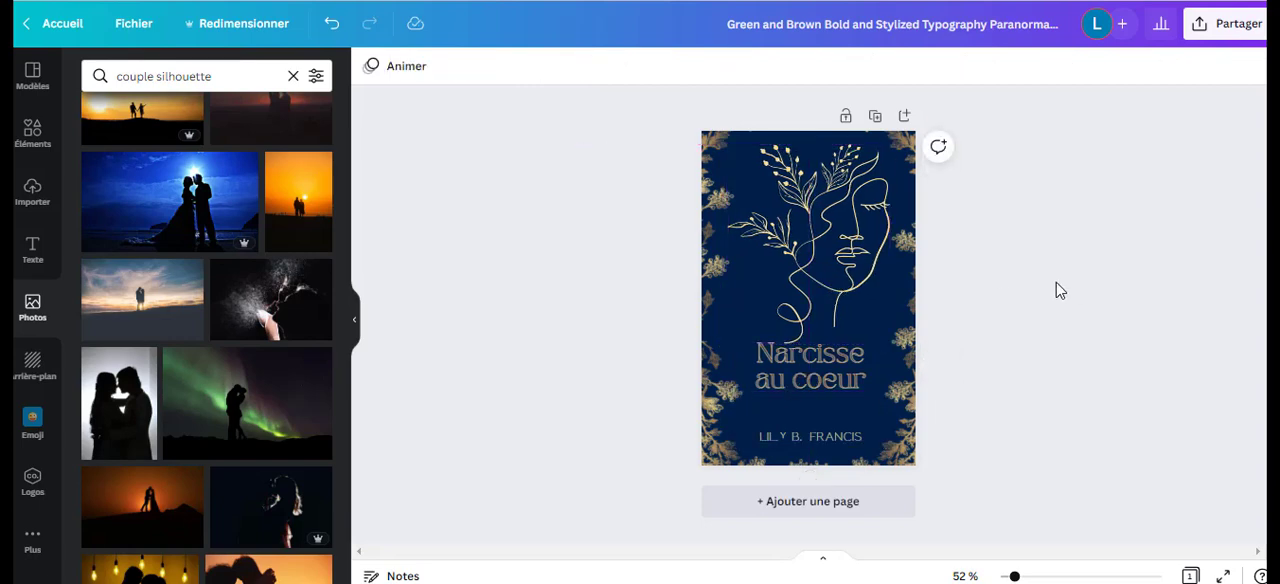
Increase the font size of the "Narcisse au coeur" title to 43.2.
click(838, 412)
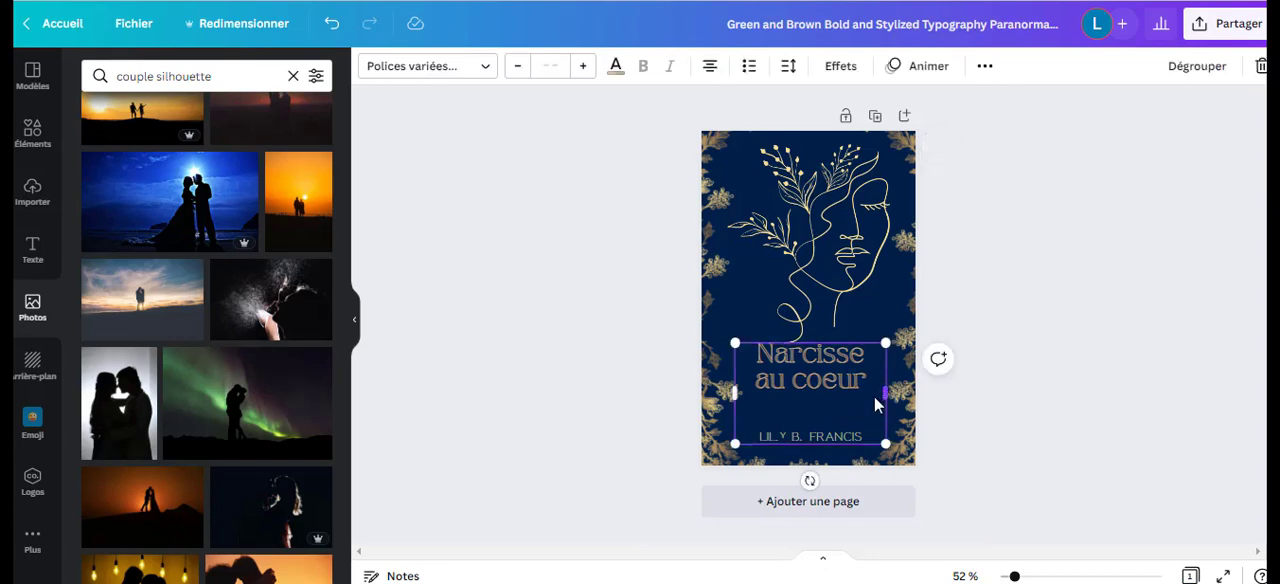
click(855, 382)
click(584, 66)
click(584, 66)
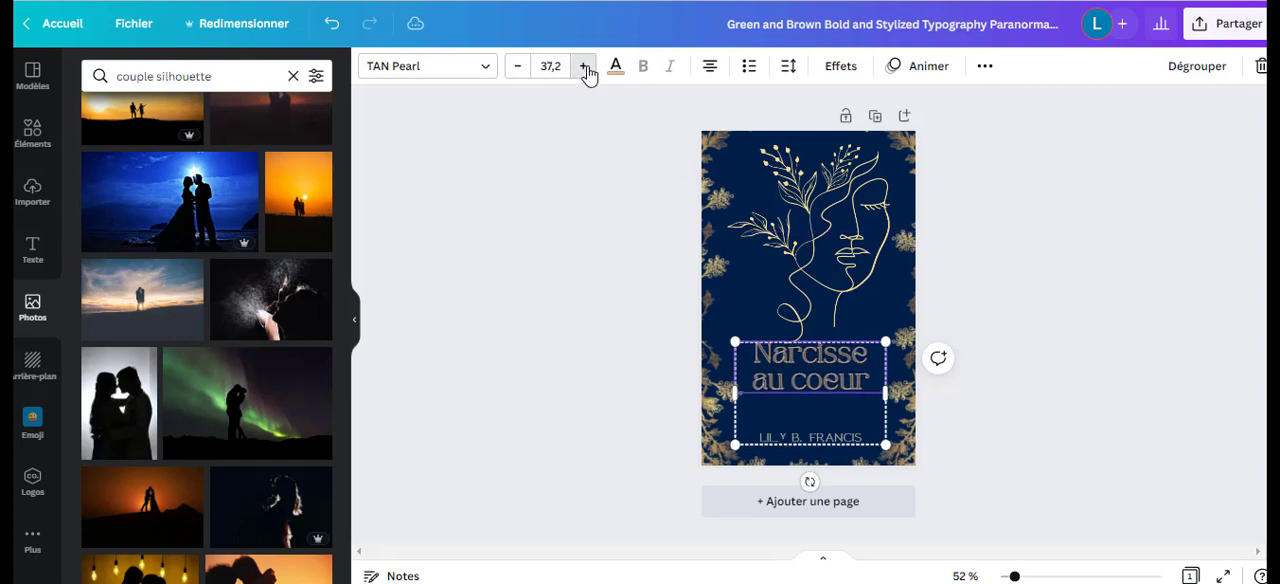
click(584, 66)
click(584, 66)
click(584, 66)
click(584, 66)
click(584, 66)
click(584, 66)
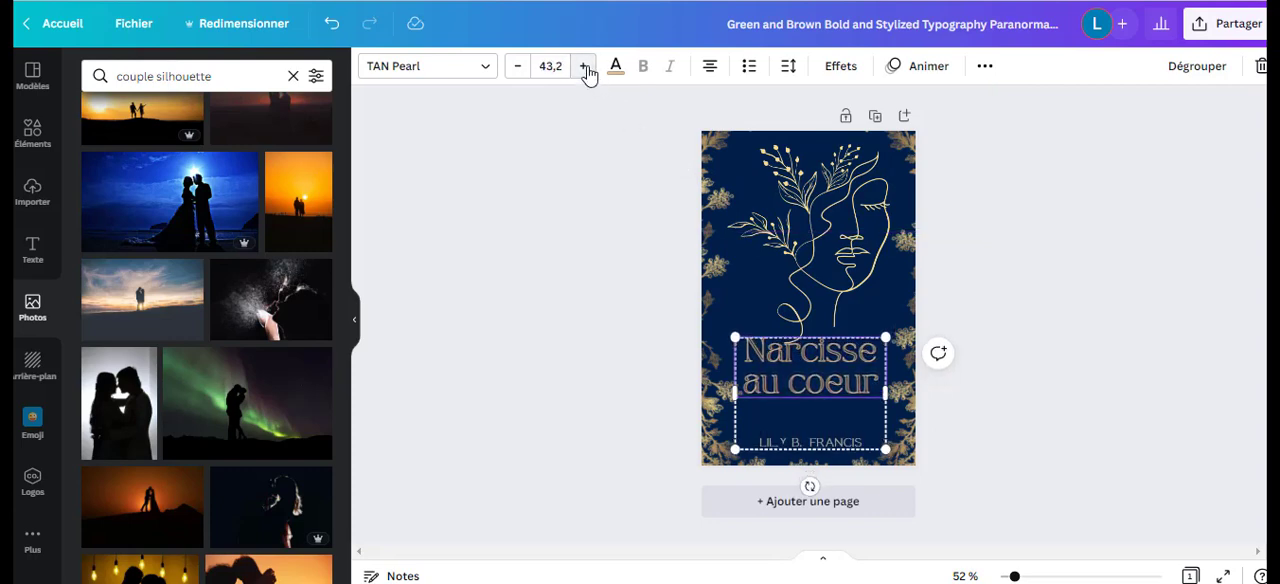
click(1090, 400)
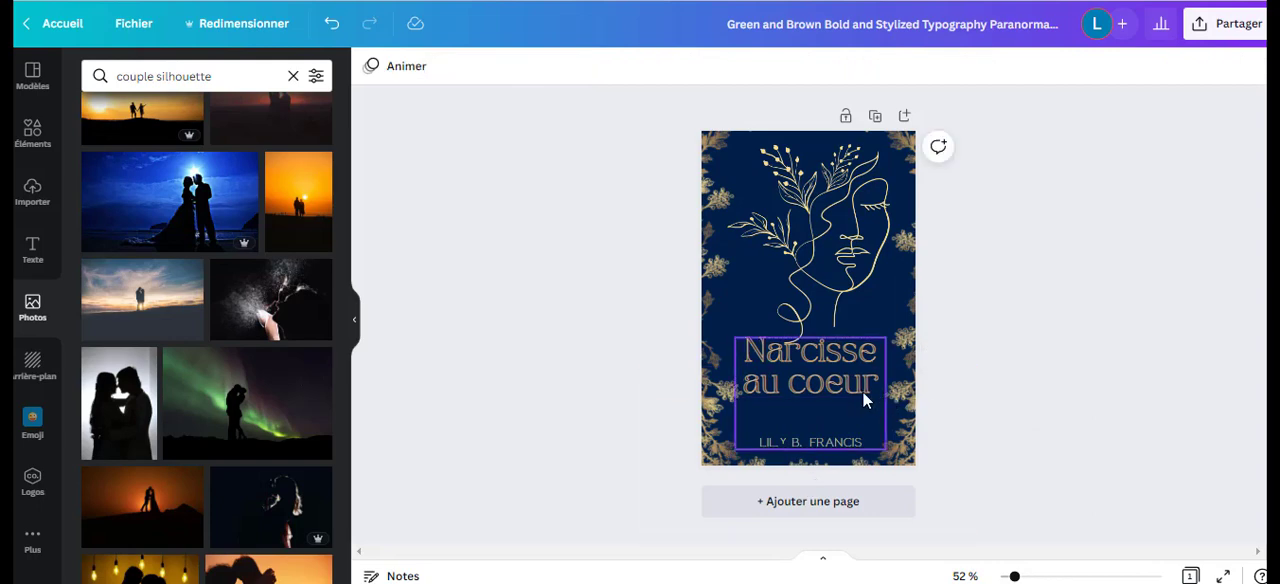
Cut the author name out of its text box and delete the emptied box beneath the title.
click(828, 441)
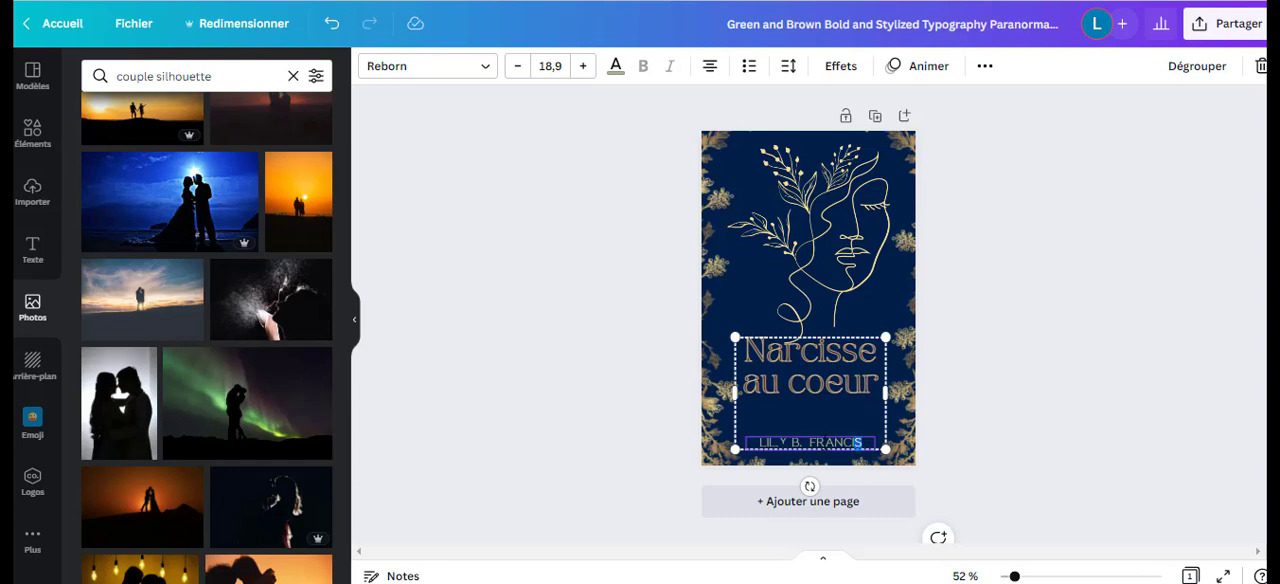
drag(862, 442, 762, 442)
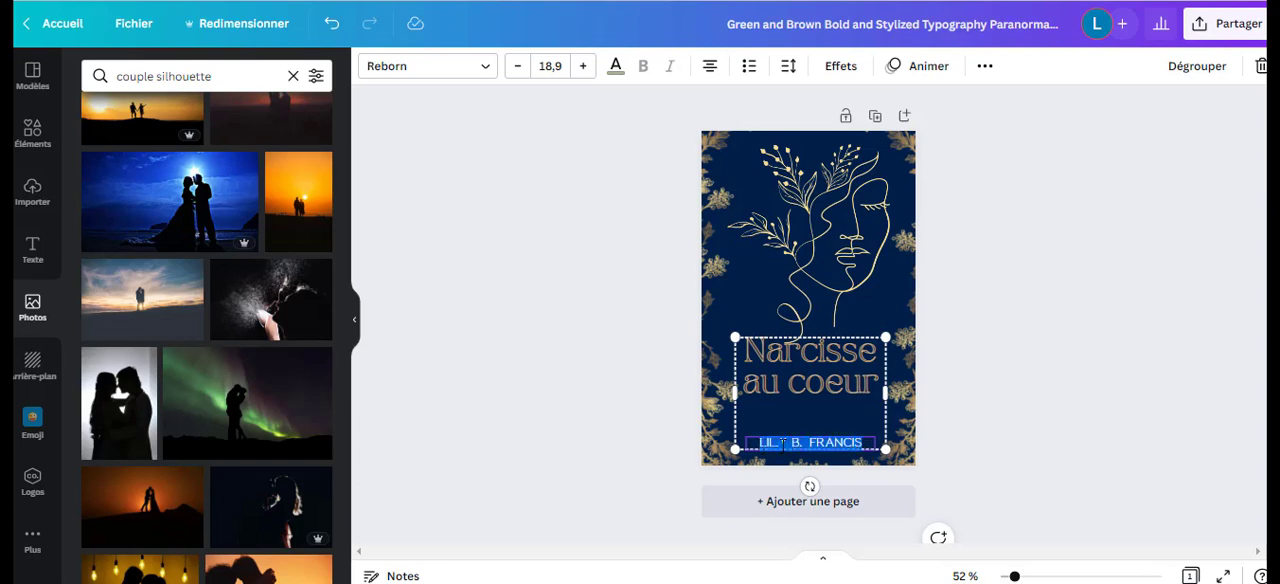
right_click(783, 441)
click(834, 30)
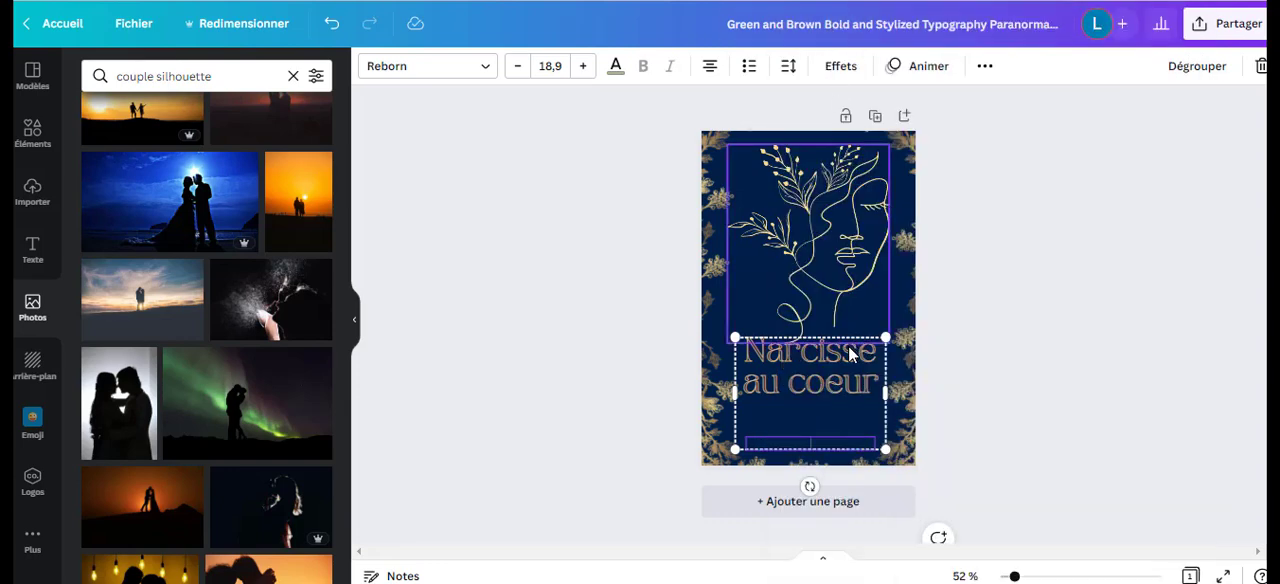
click(1262, 68)
click(1194, 110)
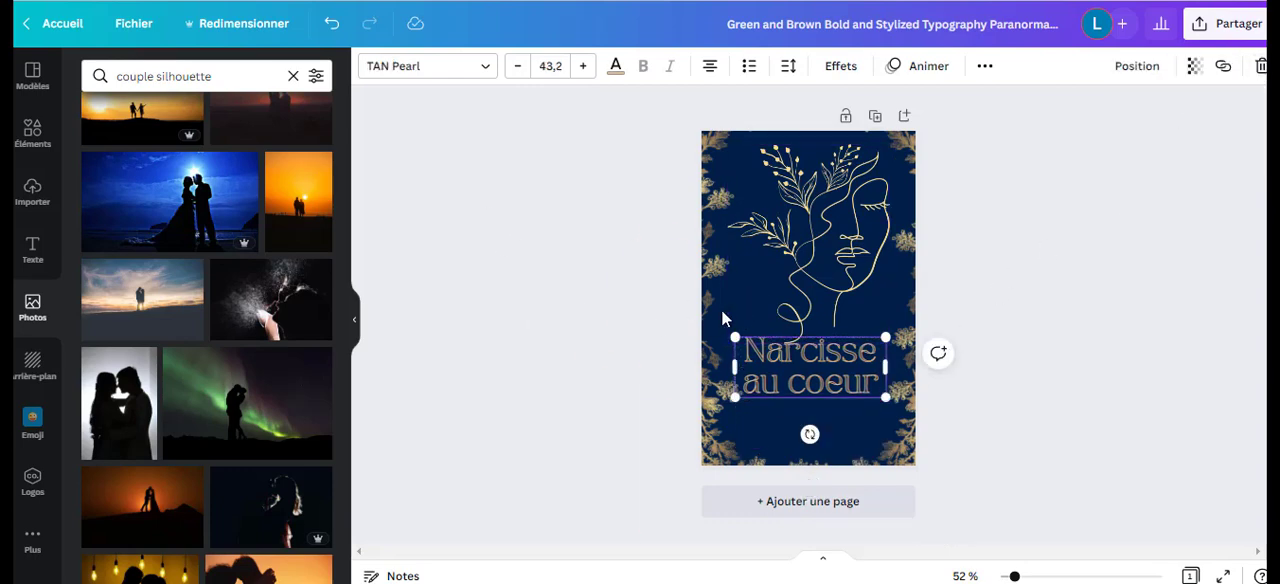
Add a new heading text box, paste the author name into it and place it below the title.
click(721, 309)
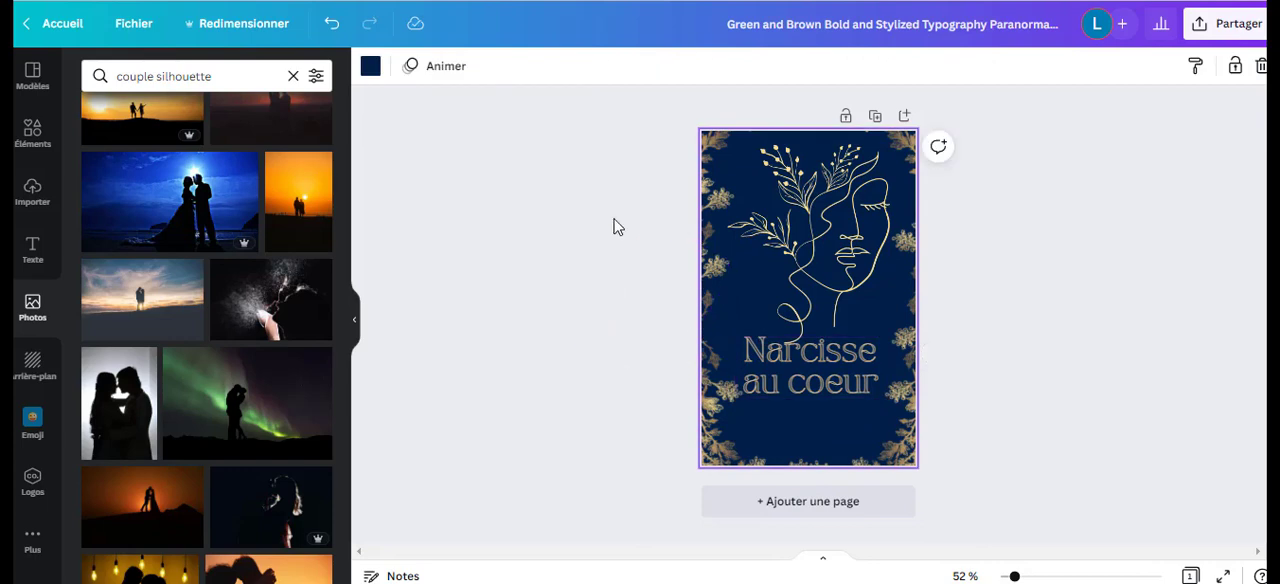
click(36, 262)
scroll(186, 220, up, 10)
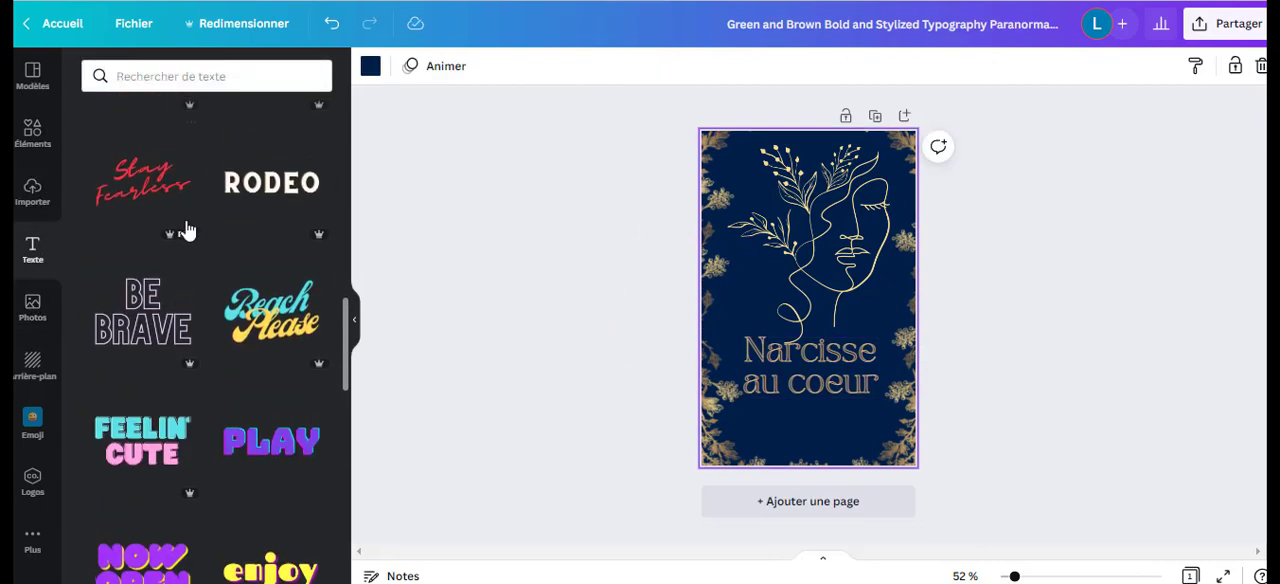
scroll(190, 229, up, 5)
click(192, 154)
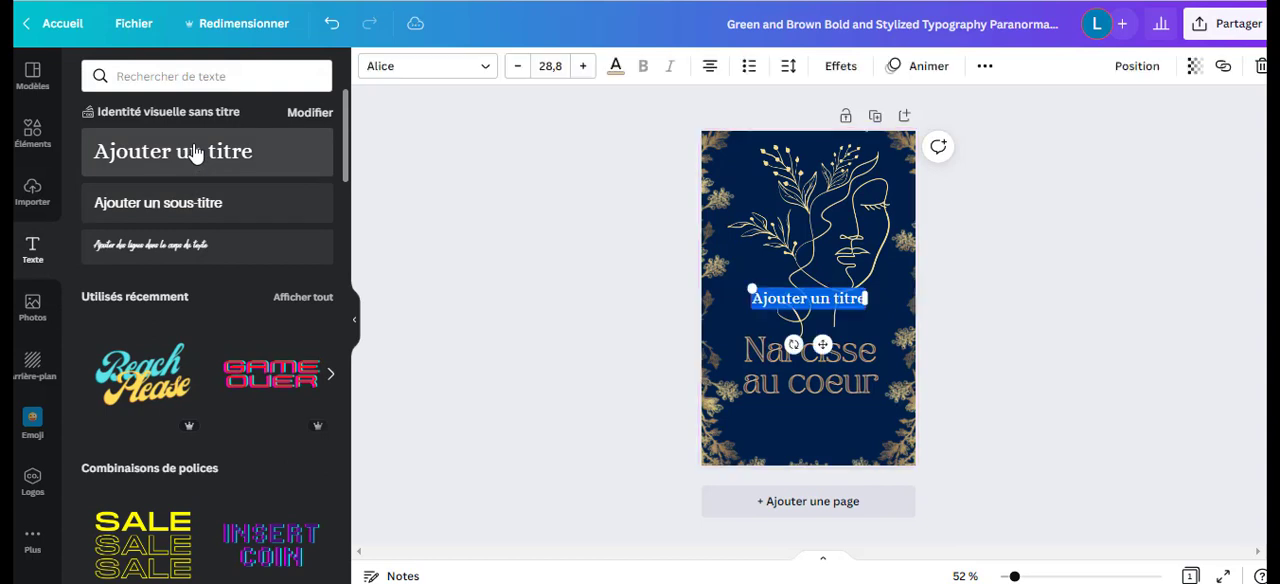
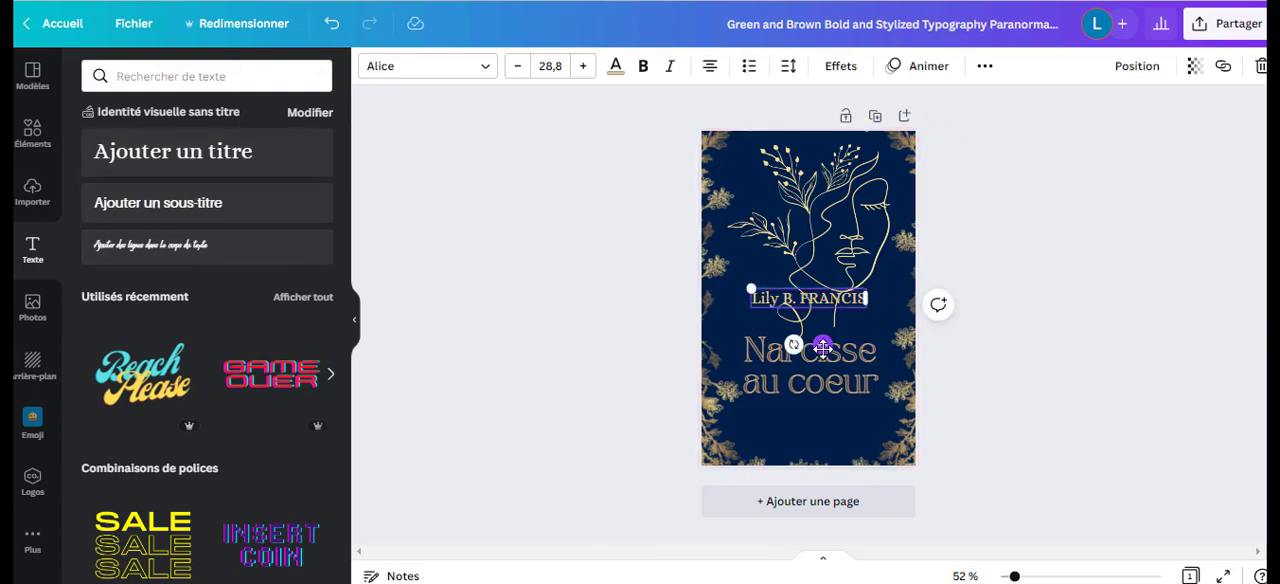
drag(823, 344, 826, 480)
click(1057, 354)
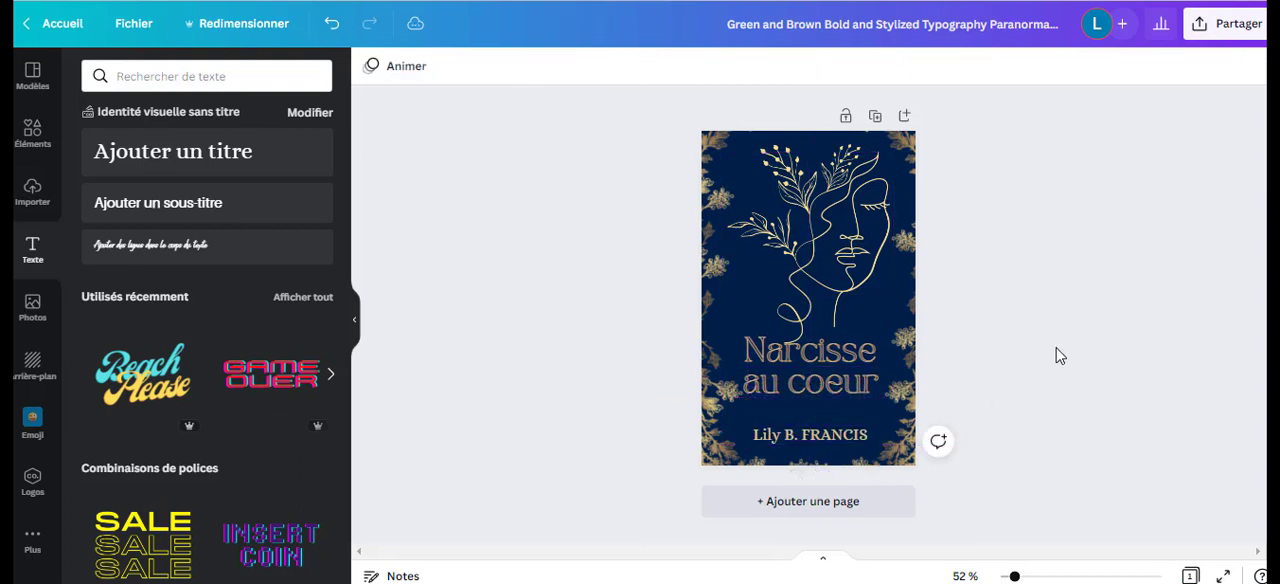
Try the TAN Pearl font on the author name.
click(851, 440)
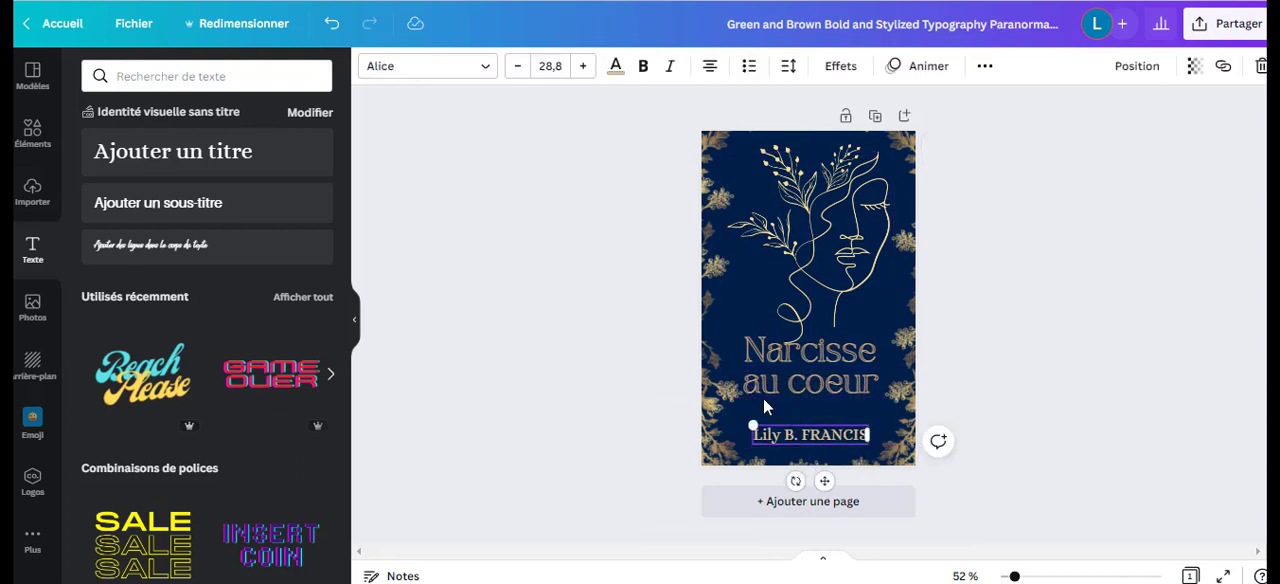
click(480, 68)
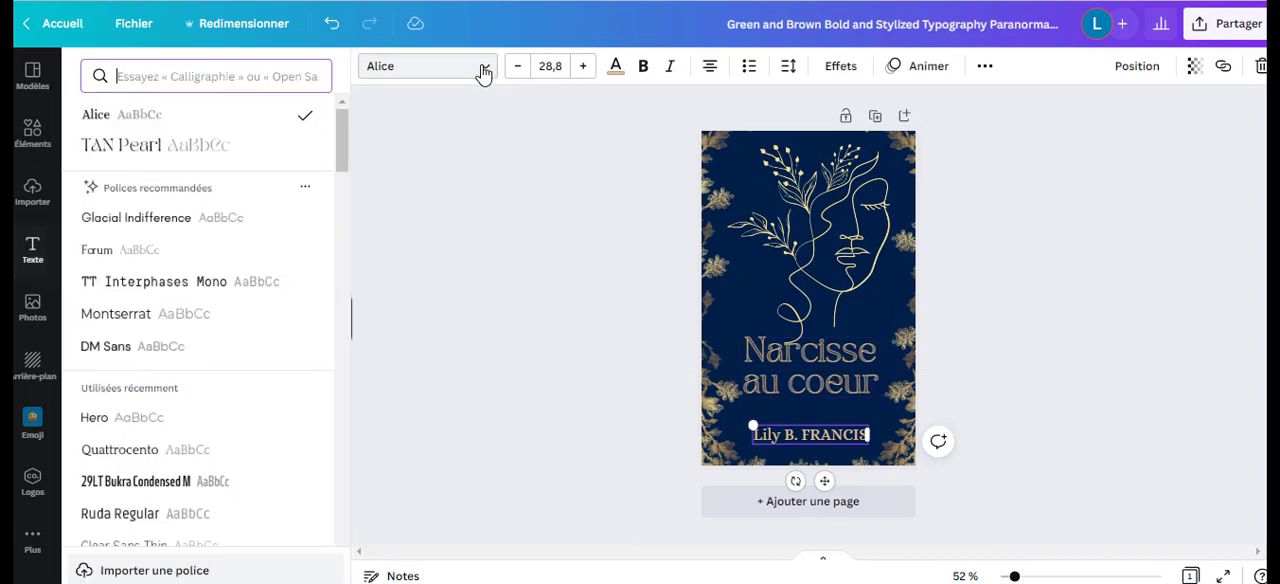
click(106, 150)
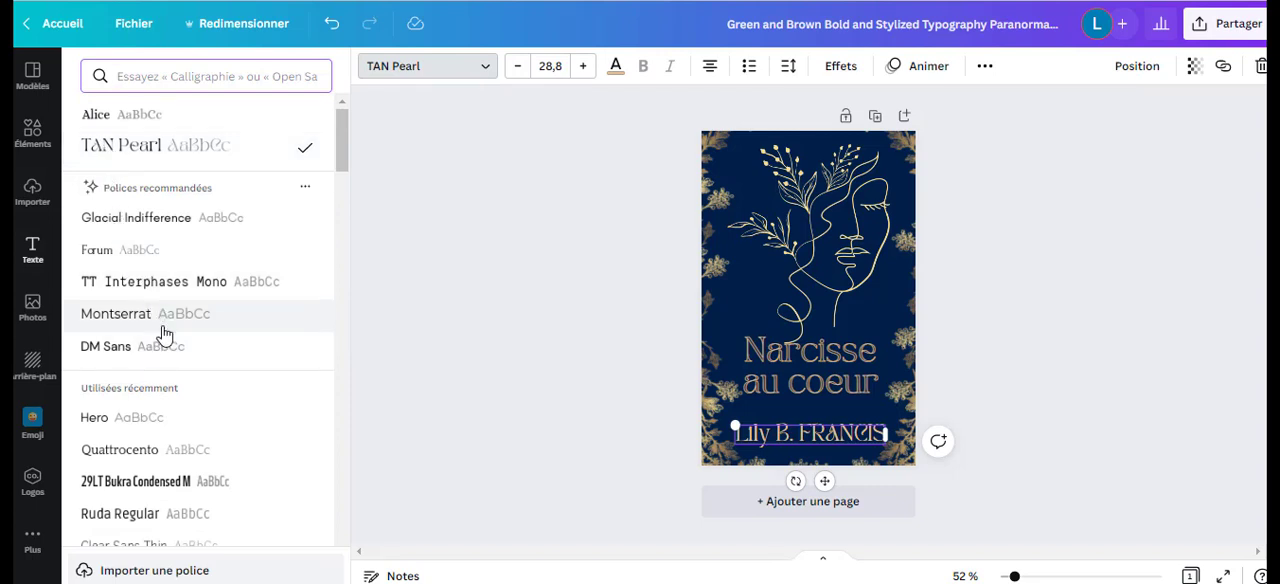
Shrink the author name to font size 23.9 and centre it below the title.
click(835, 366)
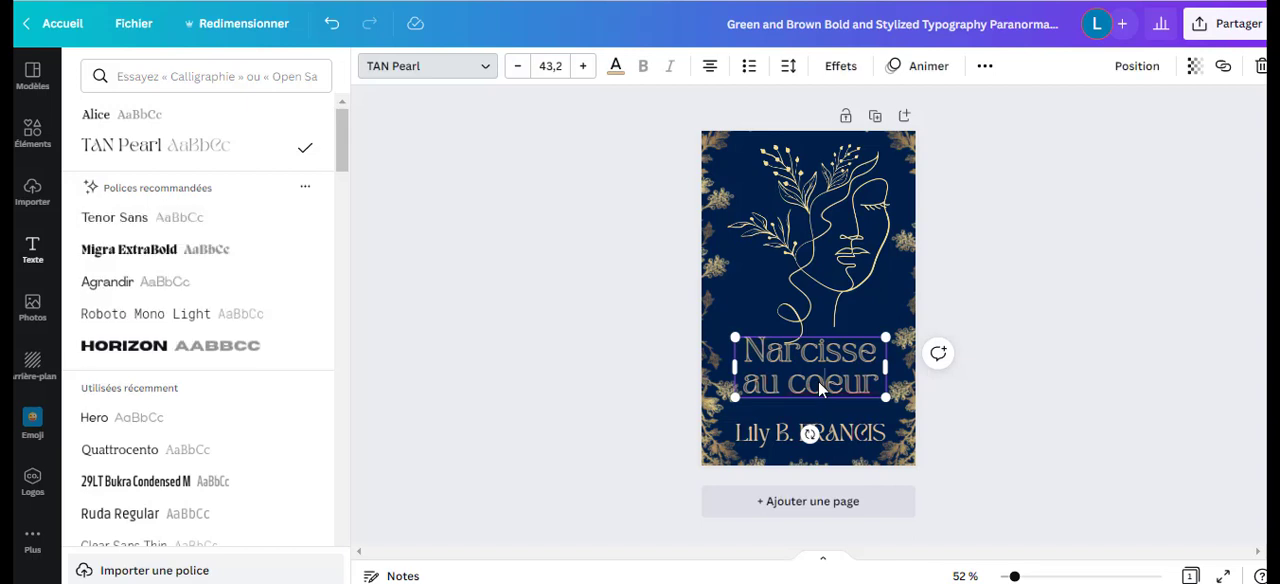
double_click(818, 381)
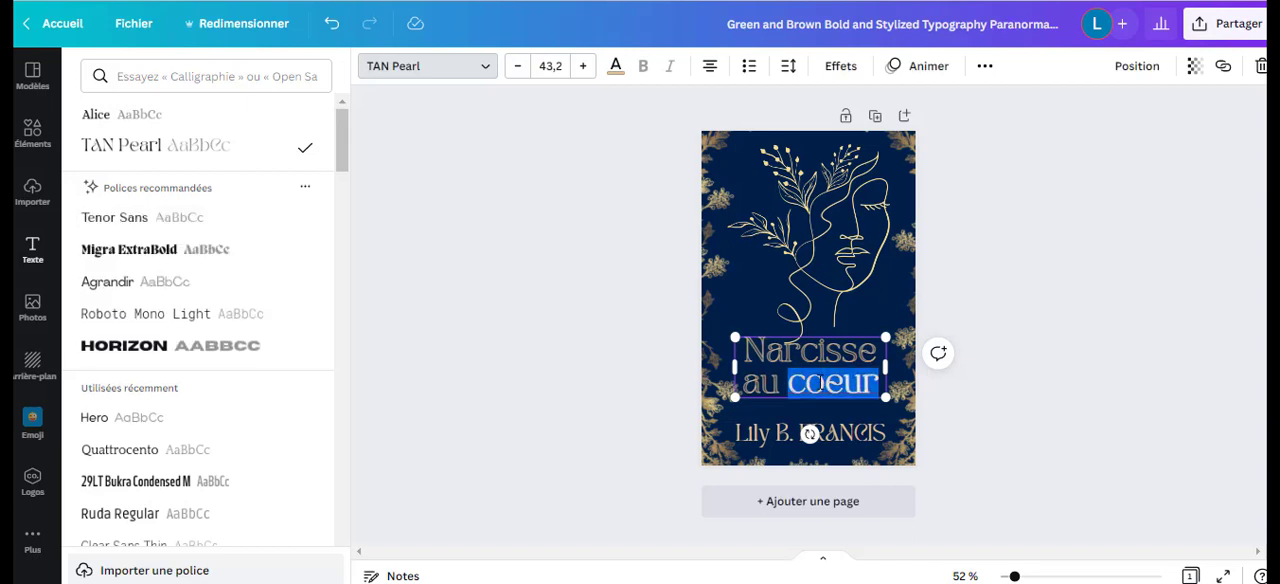
click(802, 446)
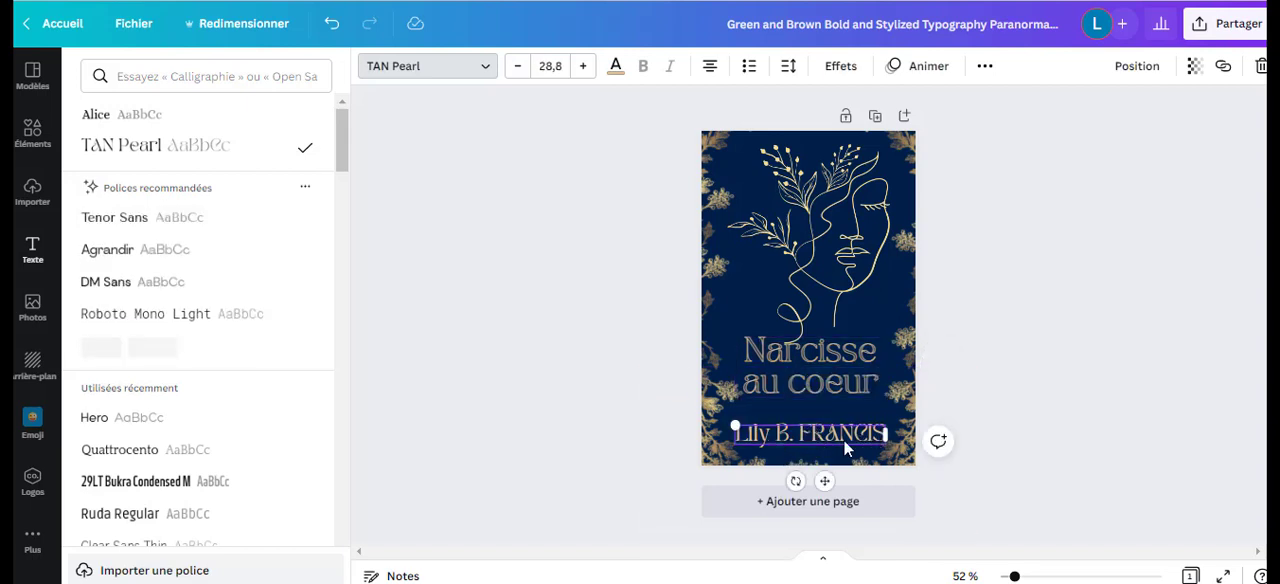
drag(736, 426, 760, 430)
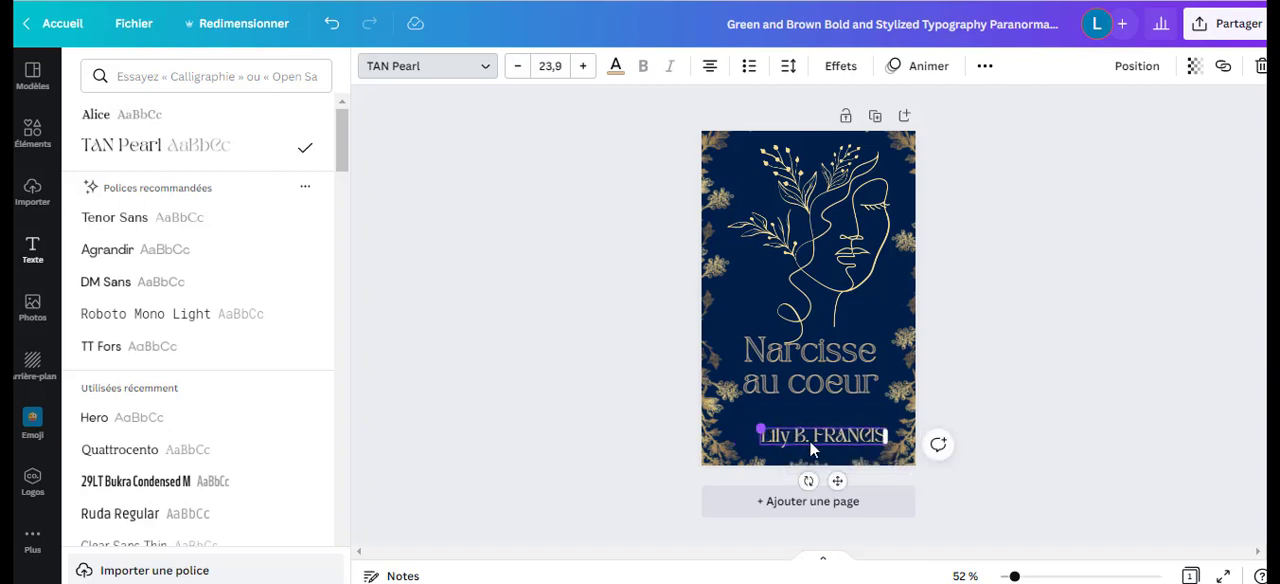
drag(834, 477, 829, 478)
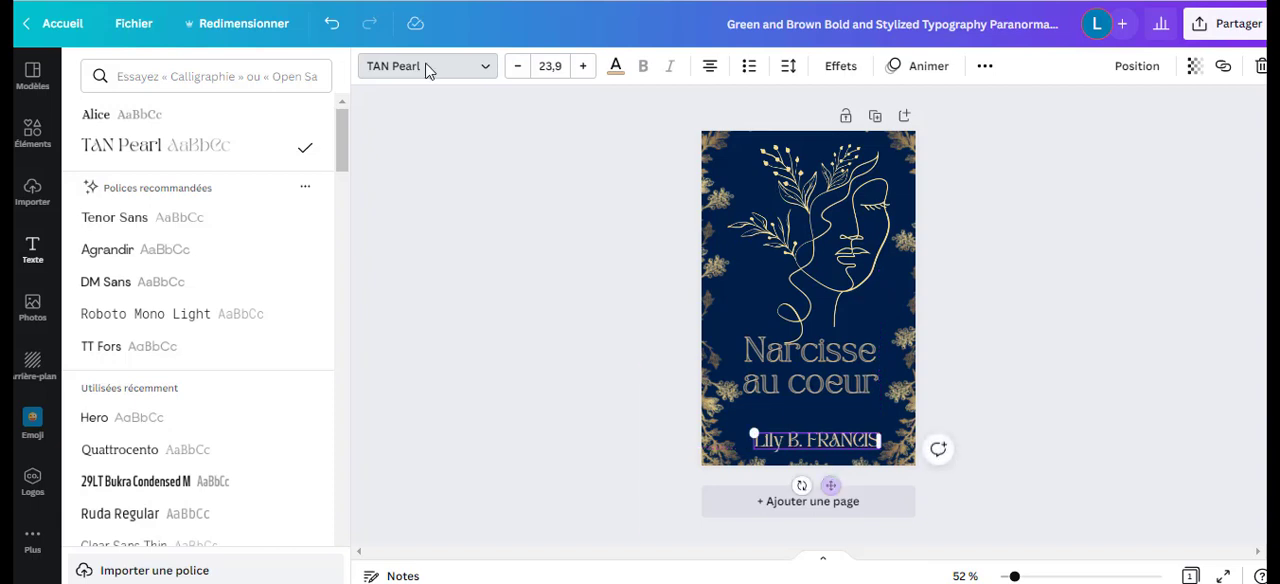
Change the author name's font back to Alice and recentre it under the title.
click(115, 121)
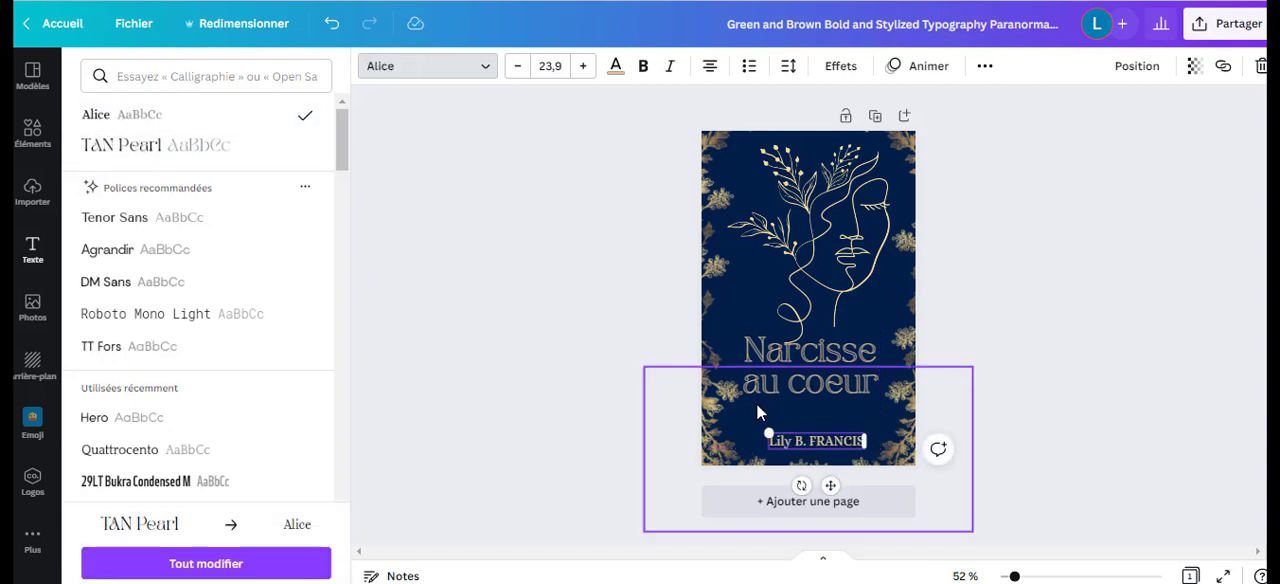
drag(831, 487, 825, 487)
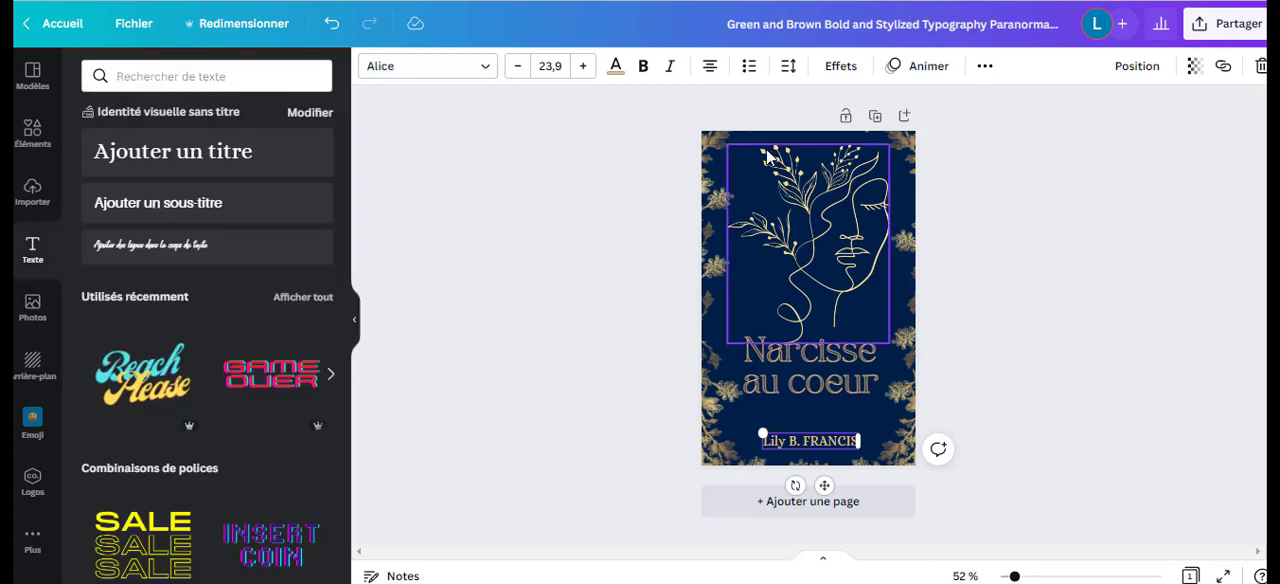
click(720, 314)
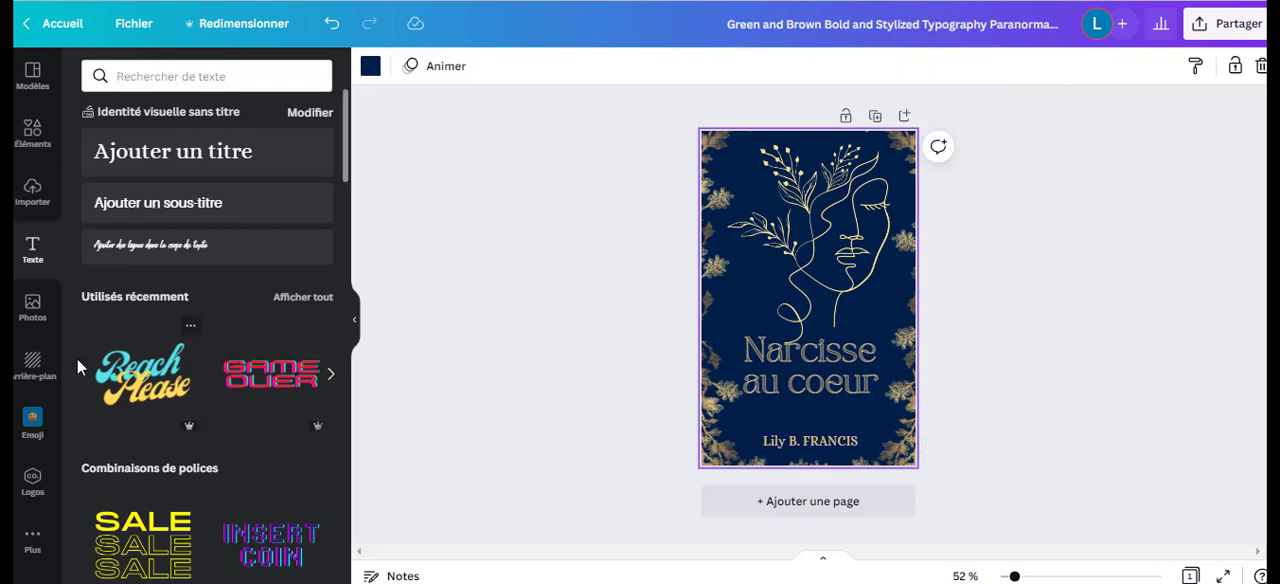
Search the photos for "foret de pin" and set the picture looking up through the pine trunks as the cover background.
click(33, 305)
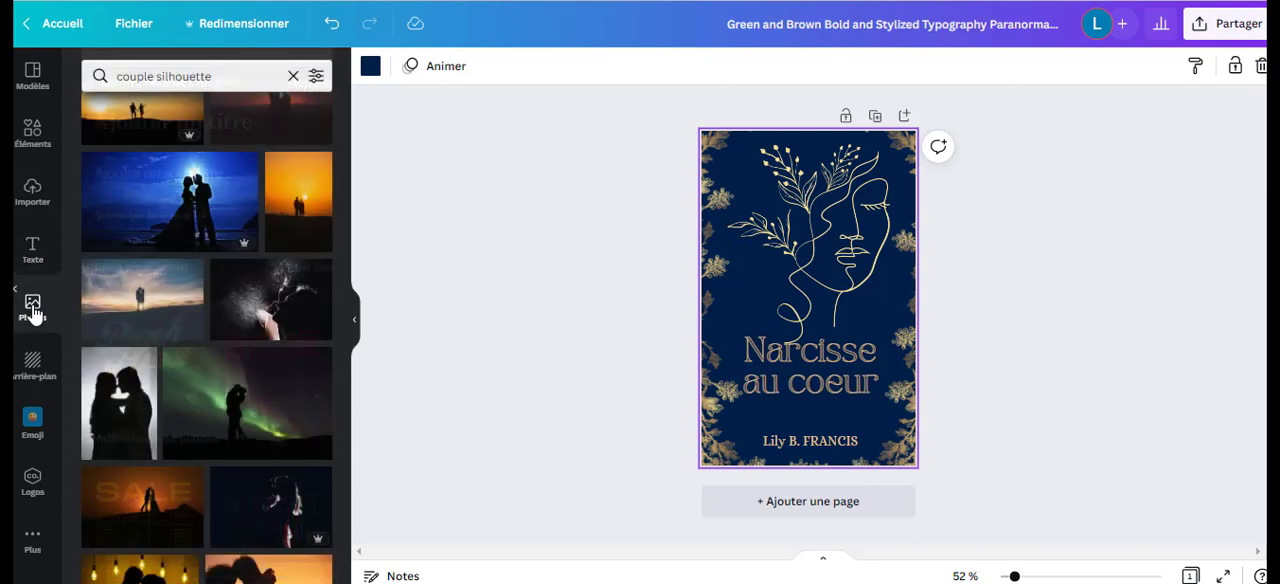
scroll(220, 225, down, 3)
drag(232, 75, 84, 67)
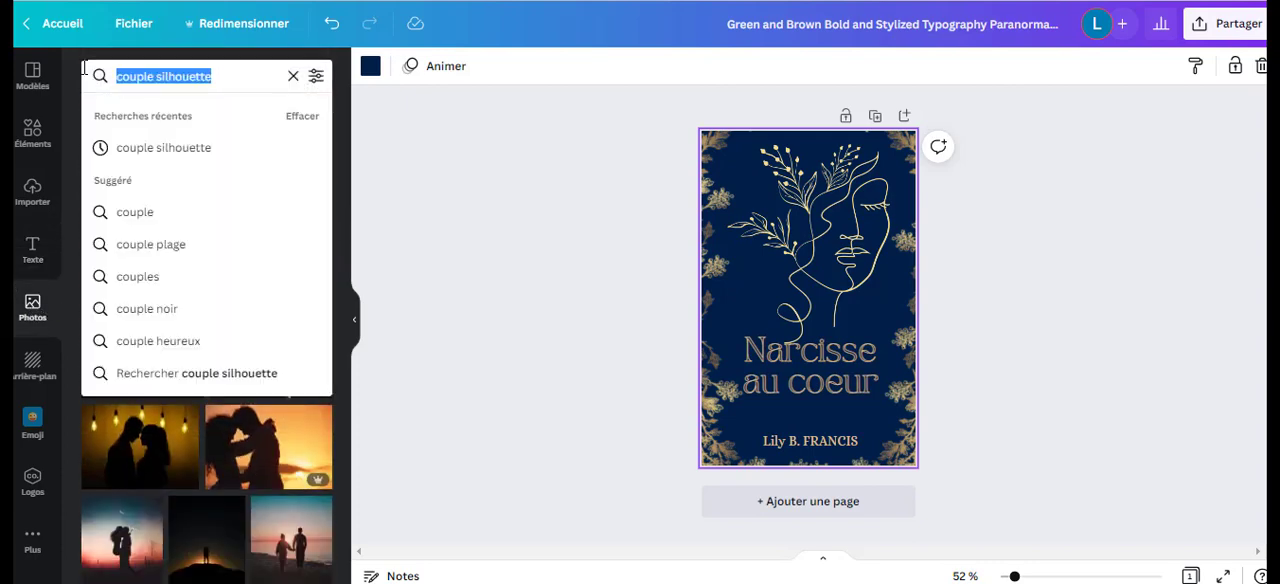
text(foret de p)
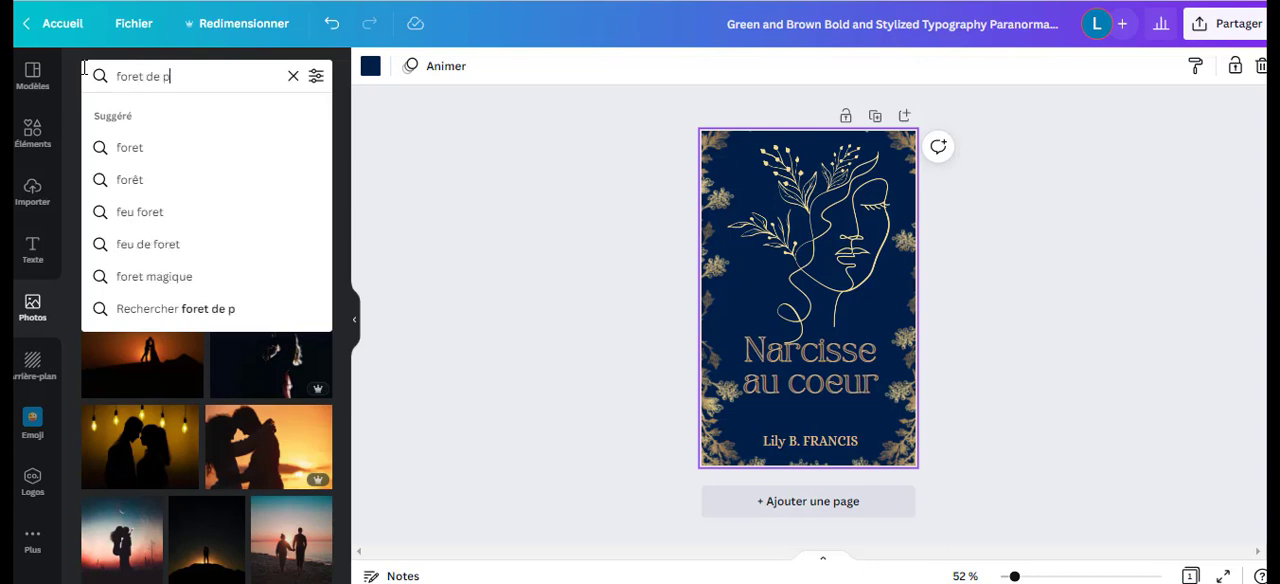
text(in)
key(Return)
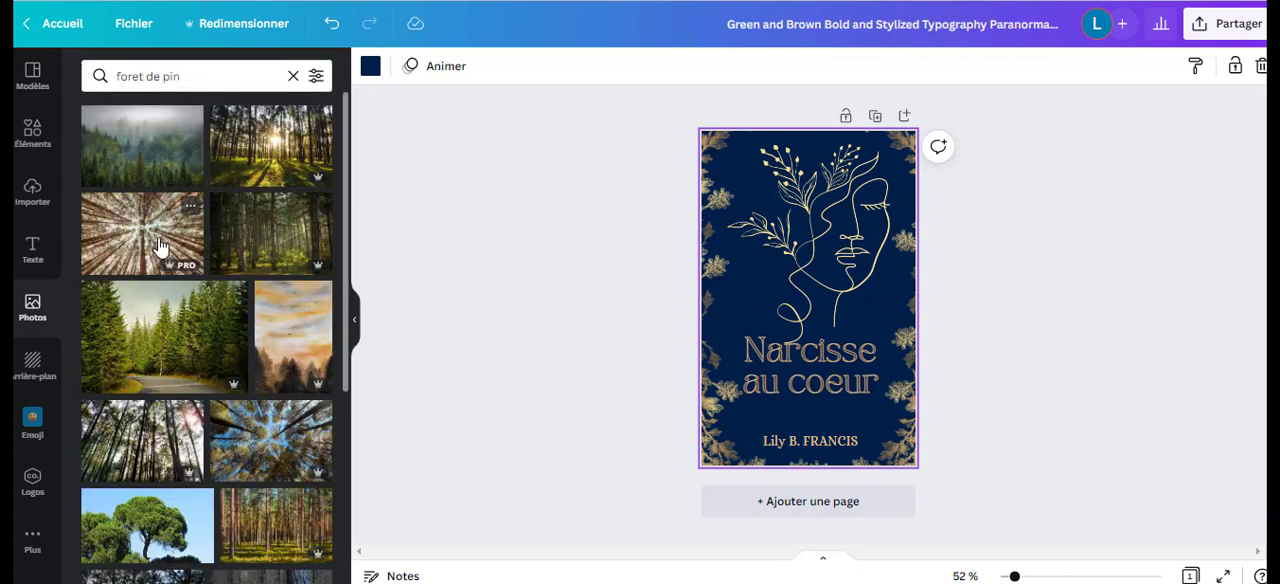
drag(160, 245, 718, 318)
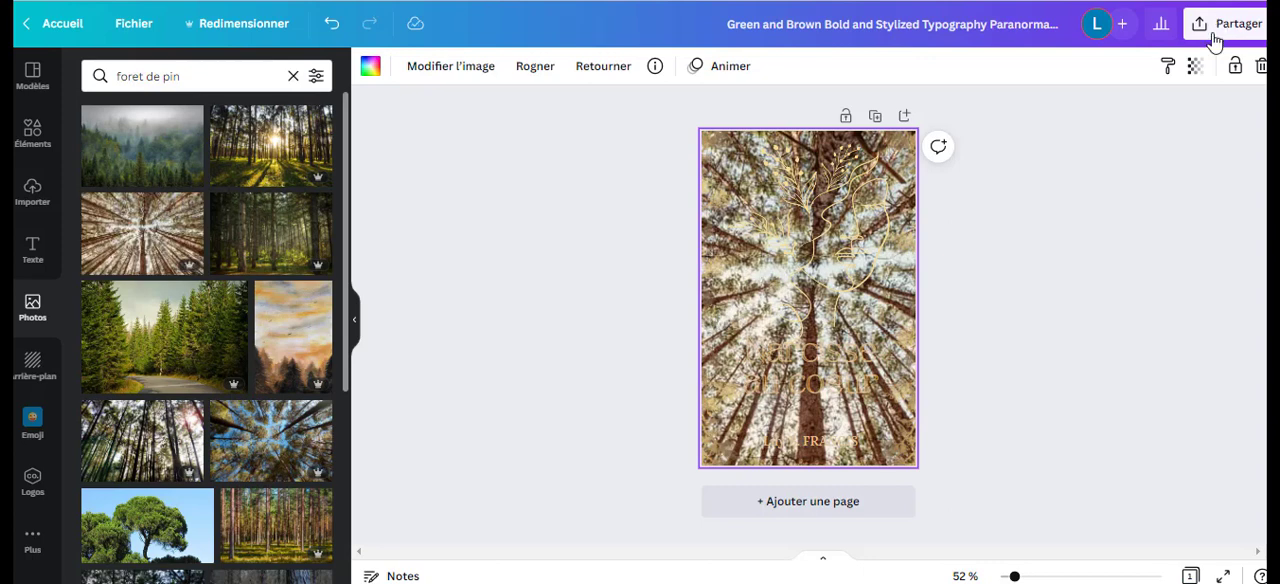
Lower the background forest photo's transparency value to 16.
click(1195, 66)
drag(1187, 128, 1060, 148)
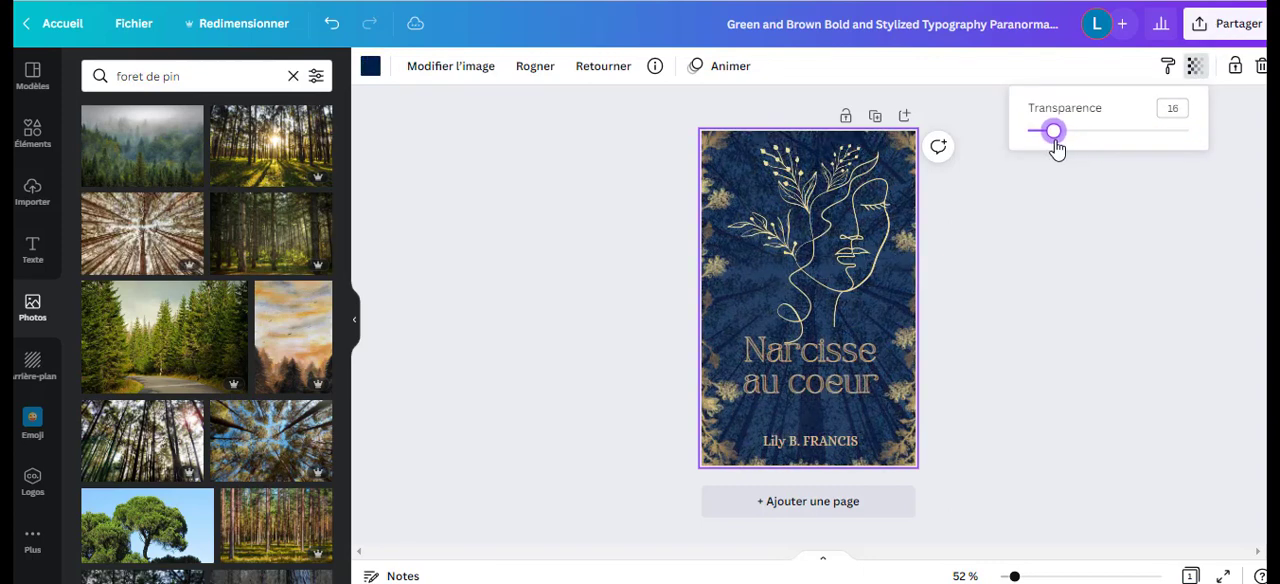
click(1037, 249)
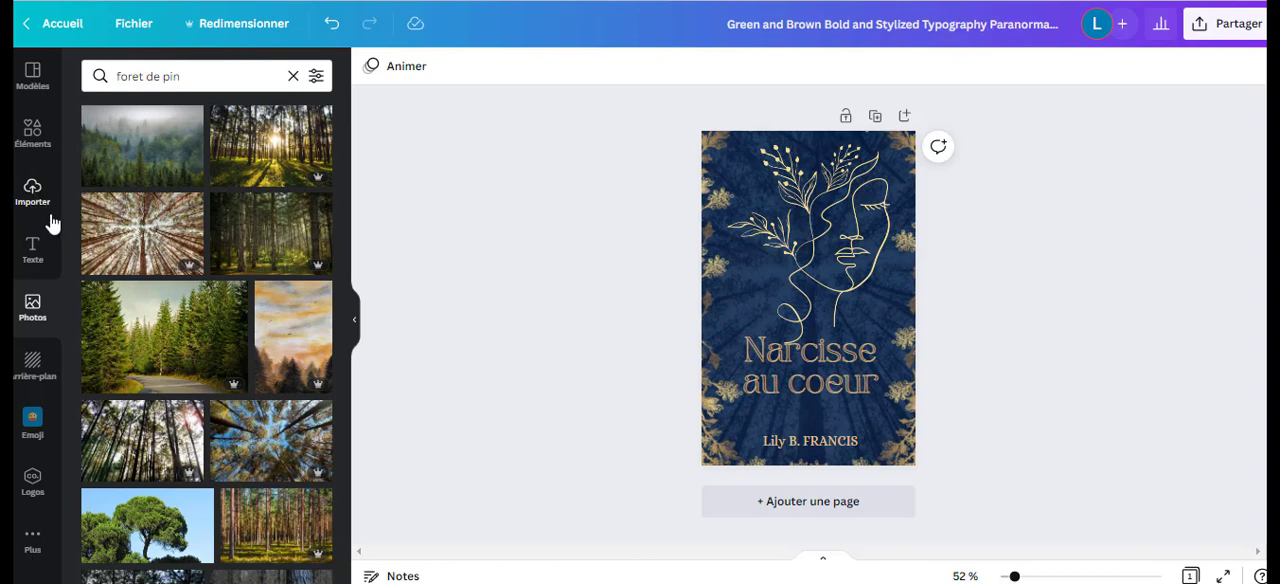
Search the graphic elements for "sapin".
click(35, 146)
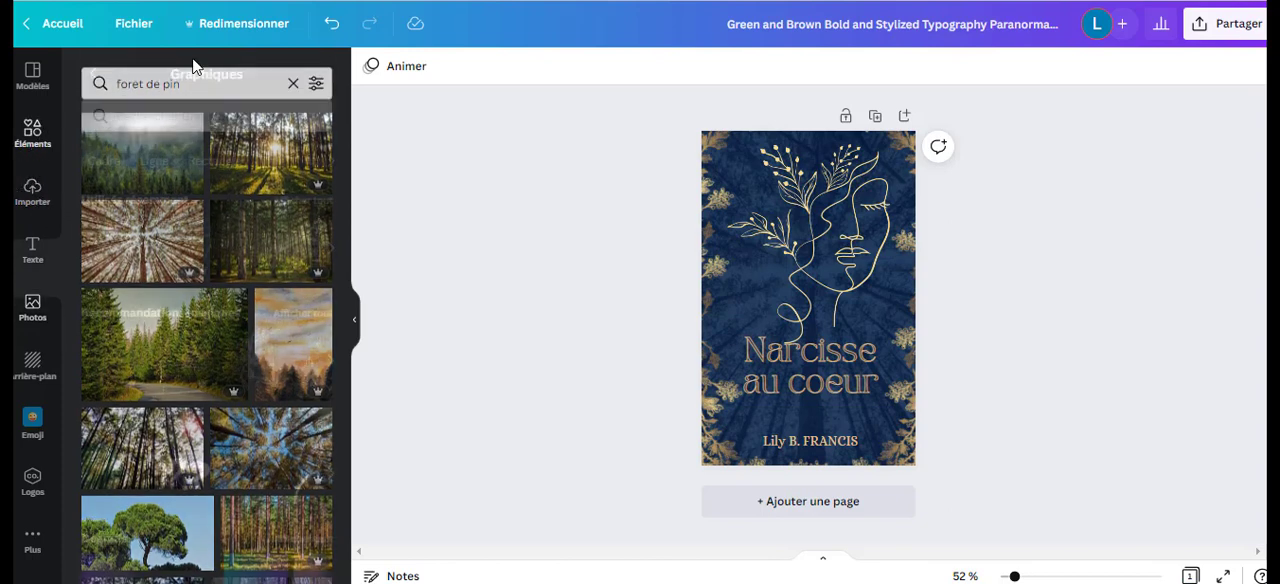
click(190, 116)
text(sapin)
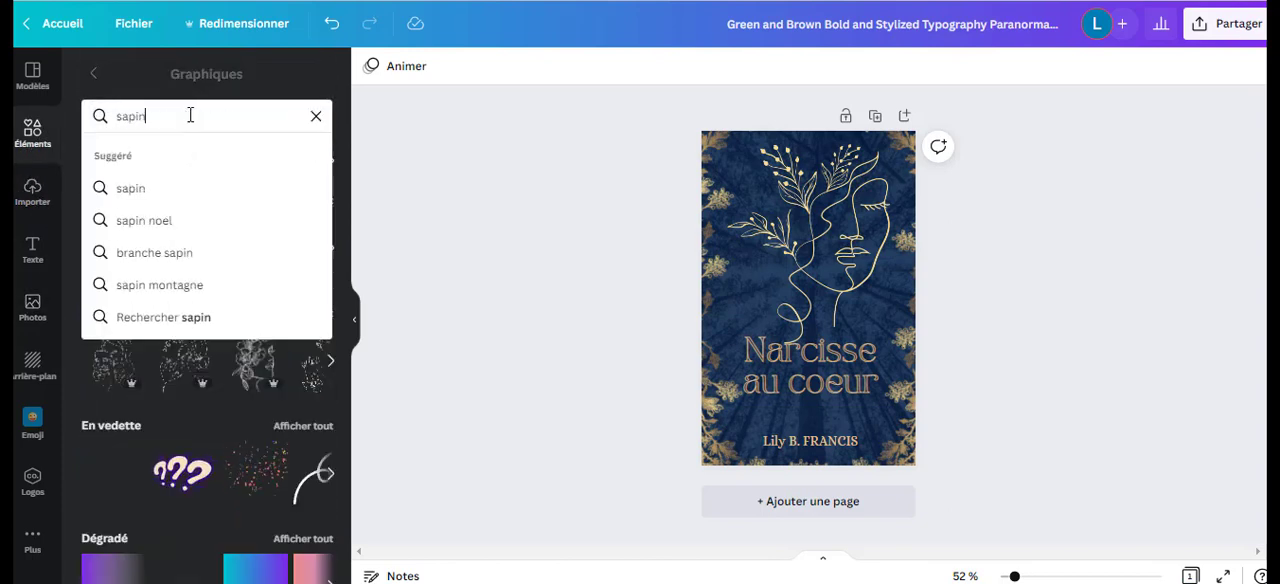
key(Return)
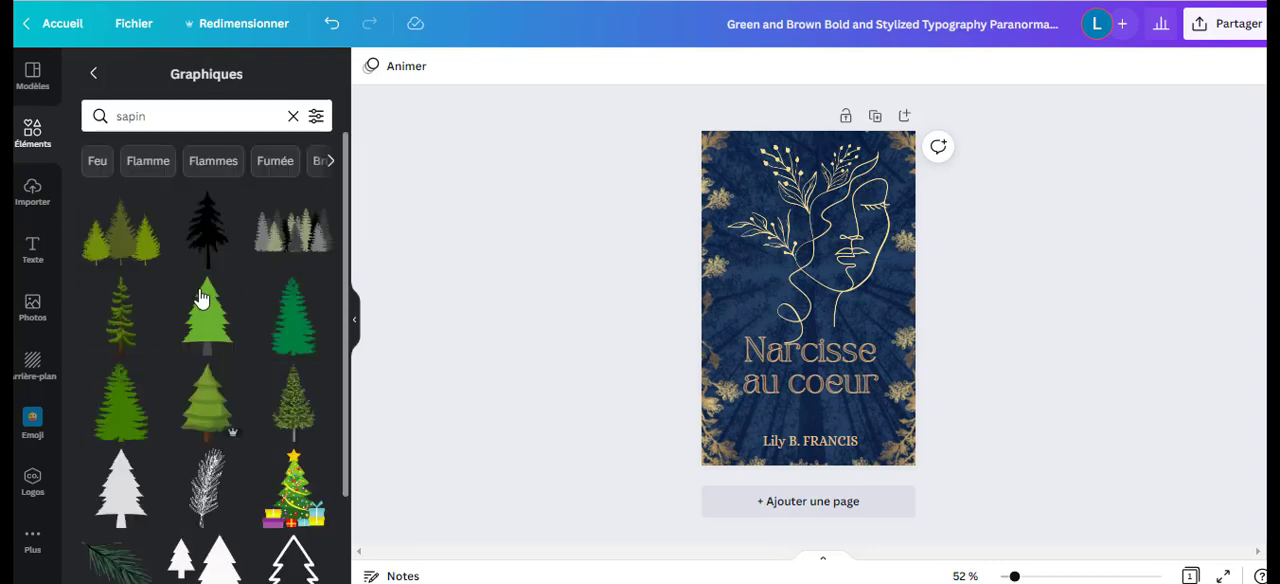
scroll(210, 390, down, 2)
scroll(226, 390, down, 5)
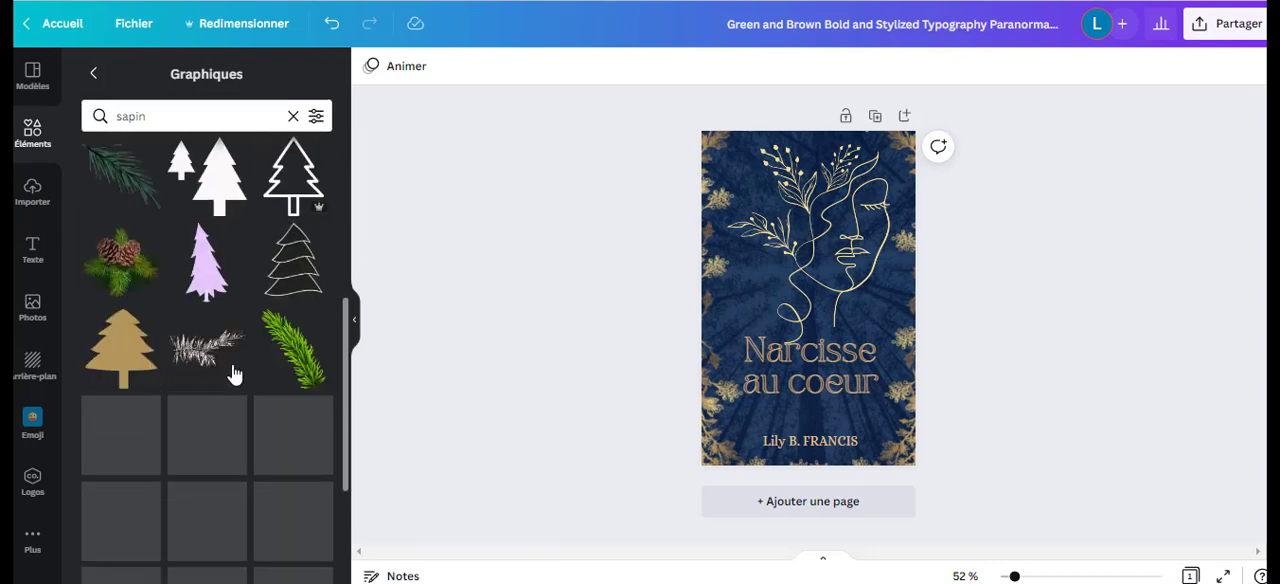
scroll(254, 330, down, 2)
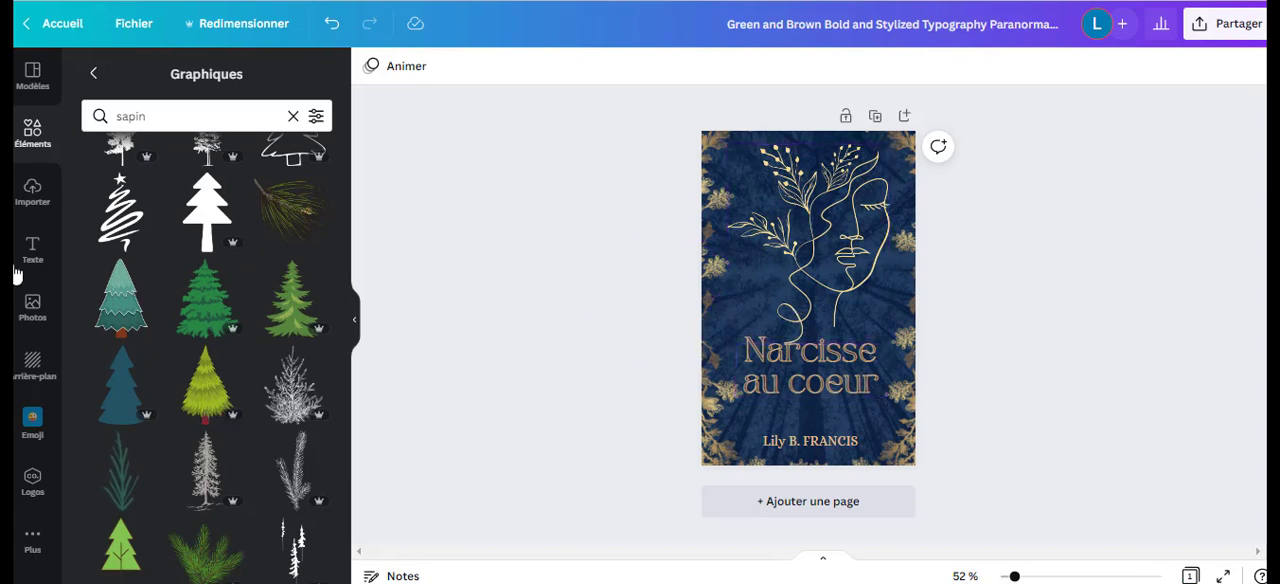
click(30, 306)
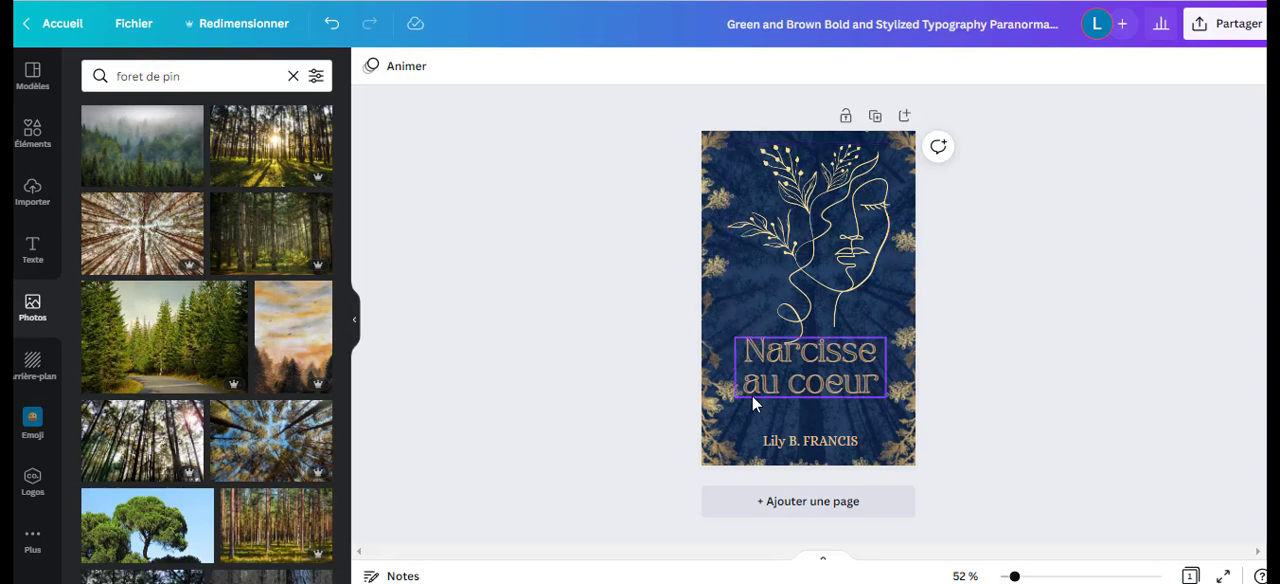
Remove the pine-forest photo from the cover background, keeping the plain navy fill.
click(33, 365)
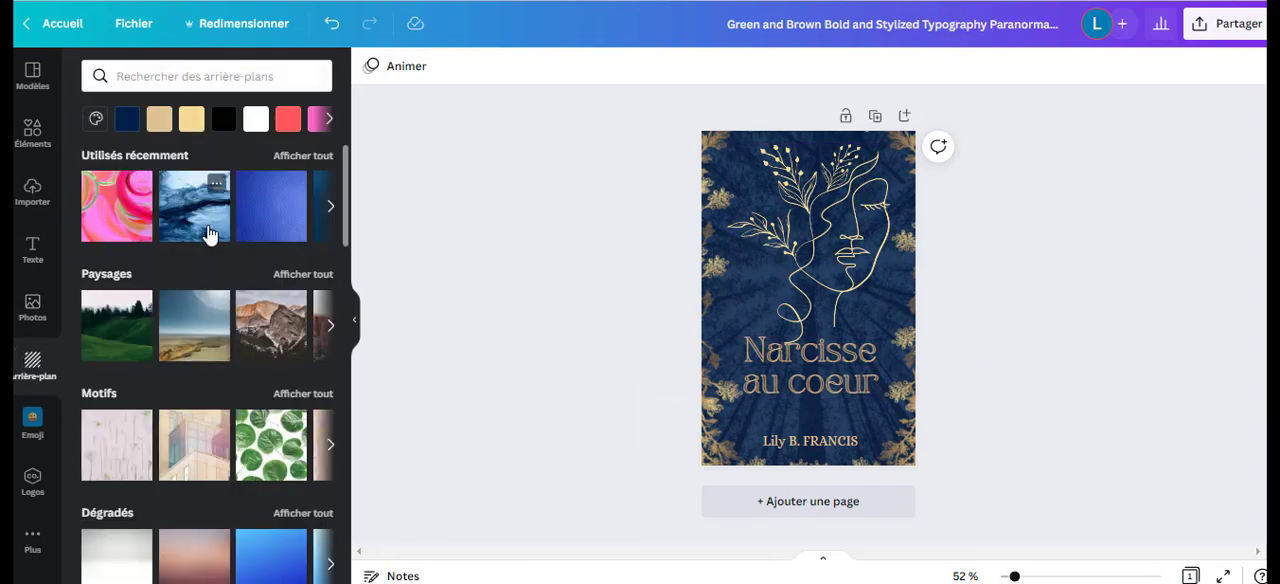
drag(205, 228, 708, 317)
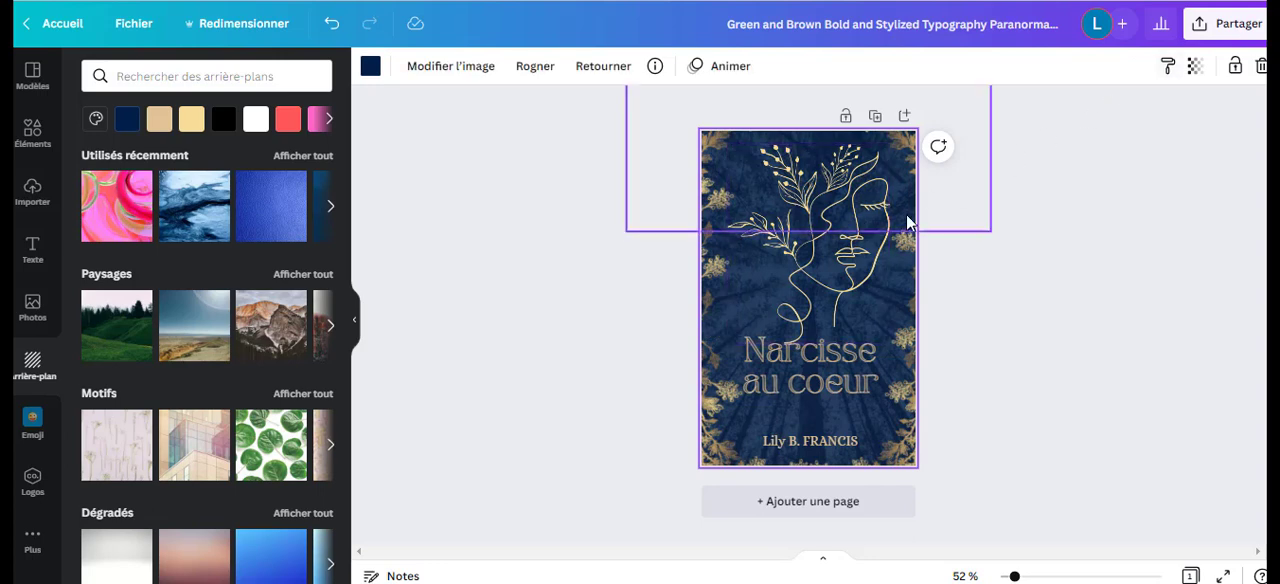
double_click(714, 320)
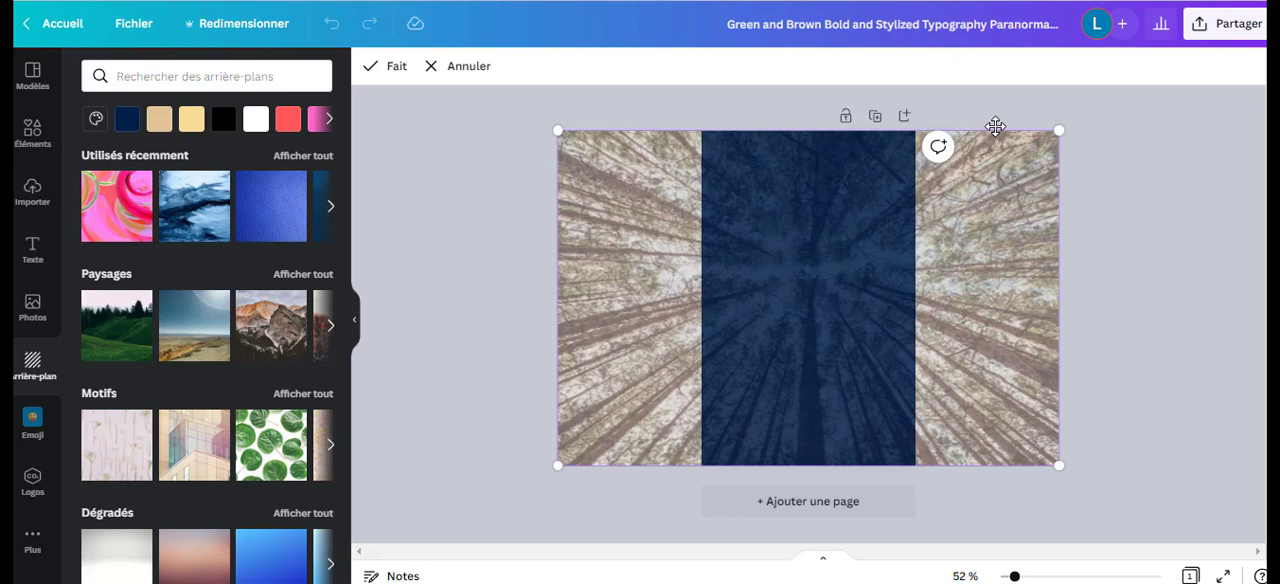
key(Delete)
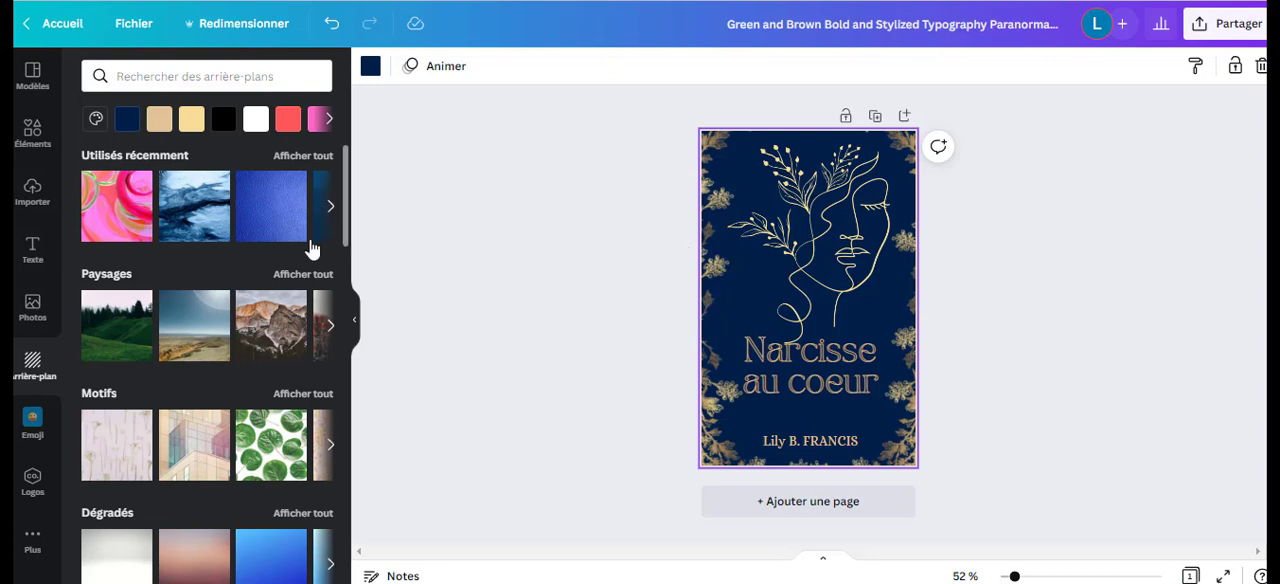
Apply the recently used dark blue marbled picture as background and test its transparency at 0 and back at 100.
drag(200, 215, 688, 289)
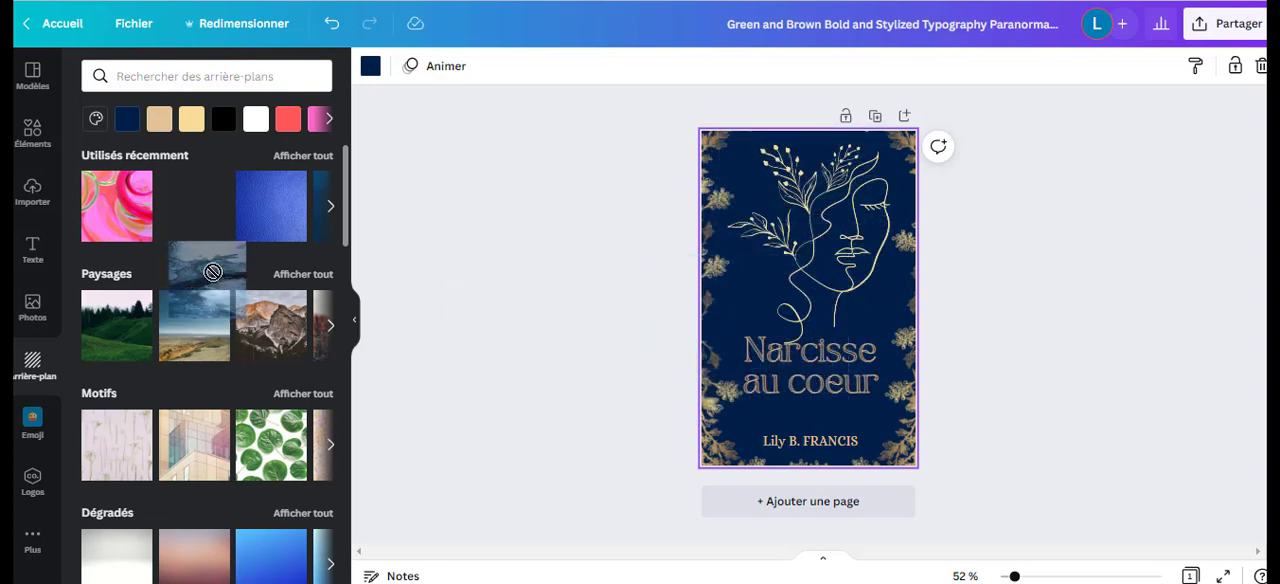
click(205, 226)
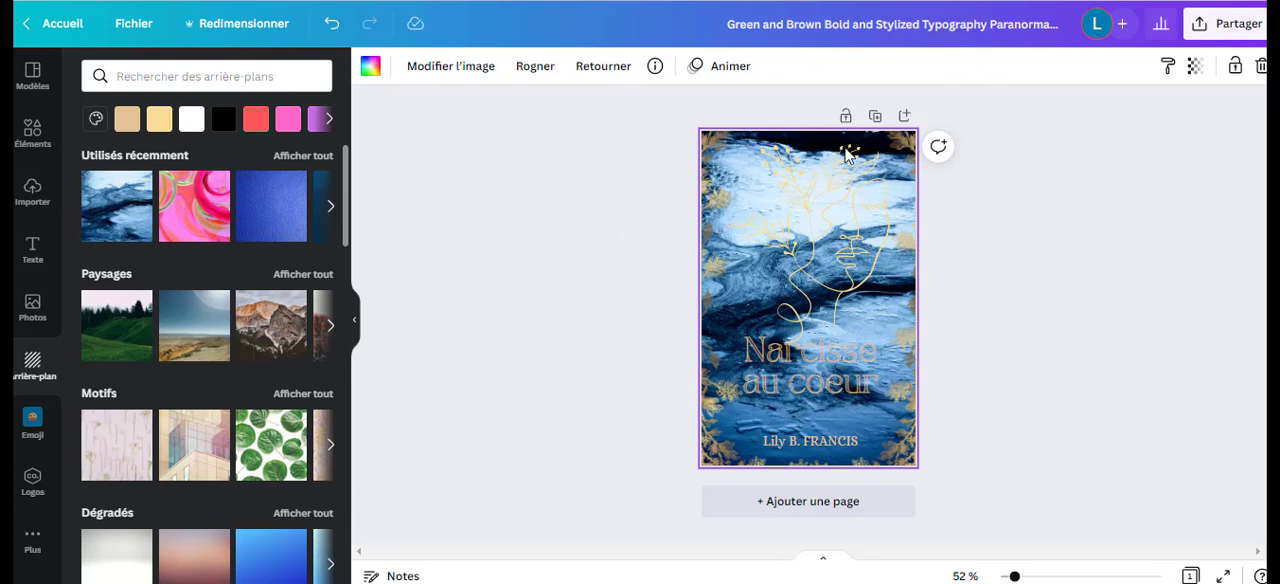
click(1195, 66)
drag(1188, 142, 1015, 160)
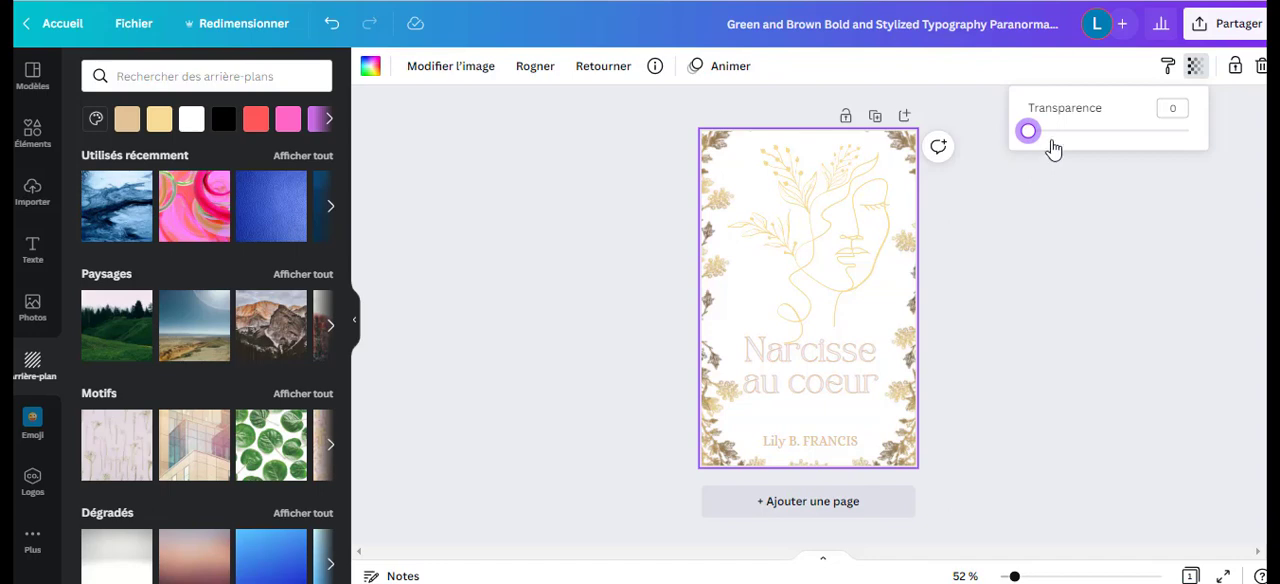
drag(1030, 132, 1016, 158)
drag(1031, 140, 1190, 131)
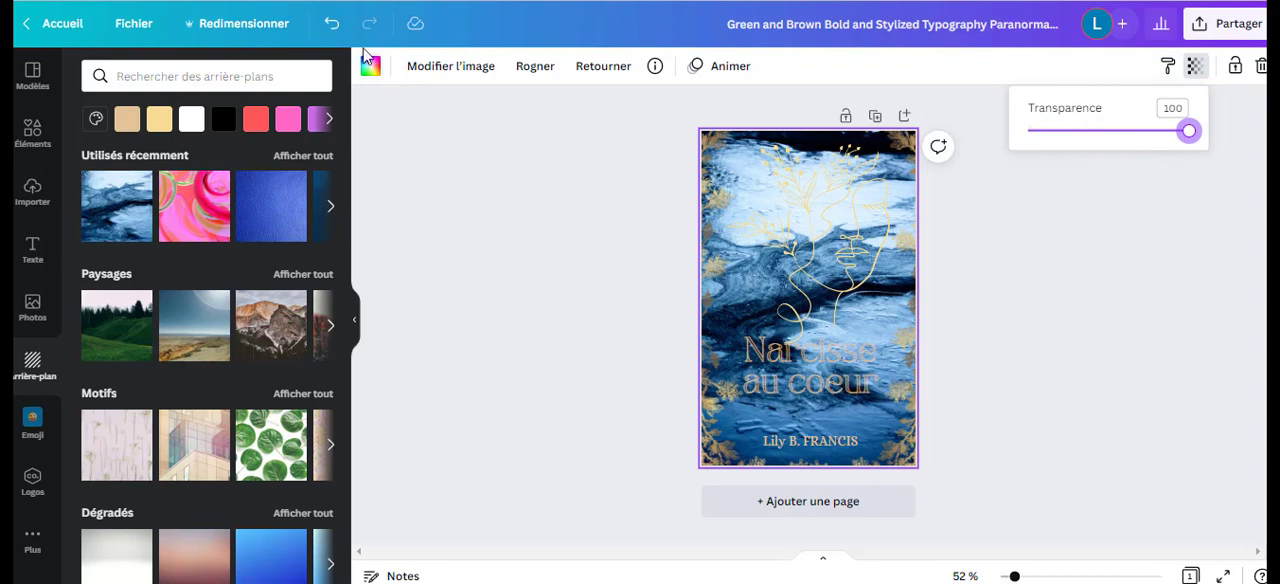
Undo the marbled background and its transparency changes.
click(331, 33)
click(331, 33)
click(331, 33)
click(331, 33)
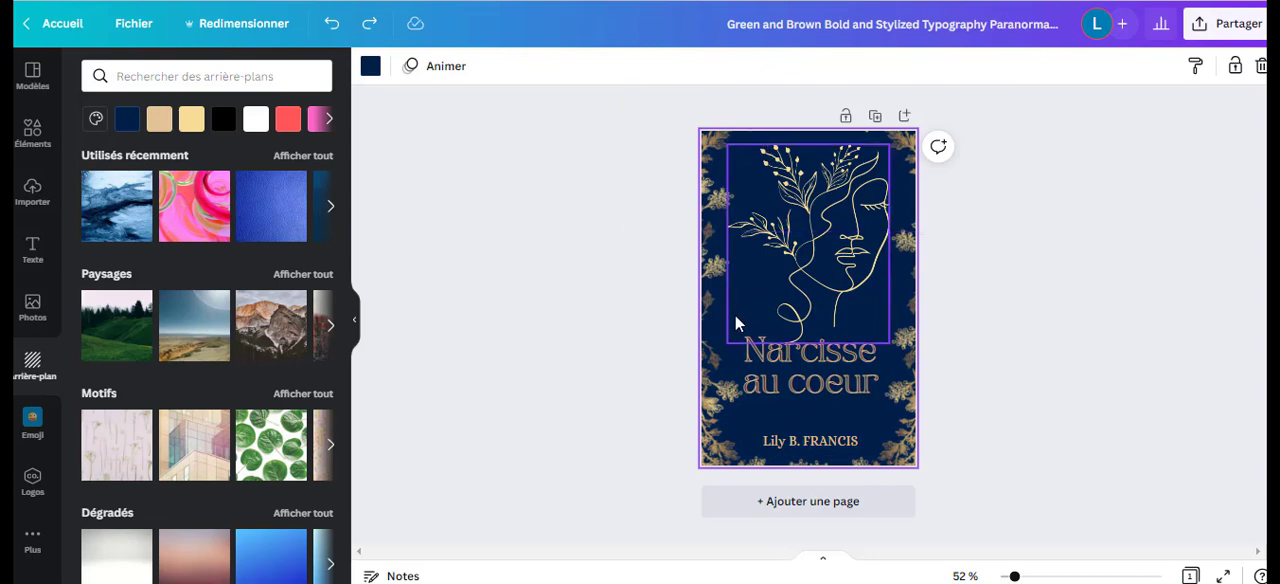
Make the cover background white and recolour the face line art dark navy #050630.
click(371, 68)
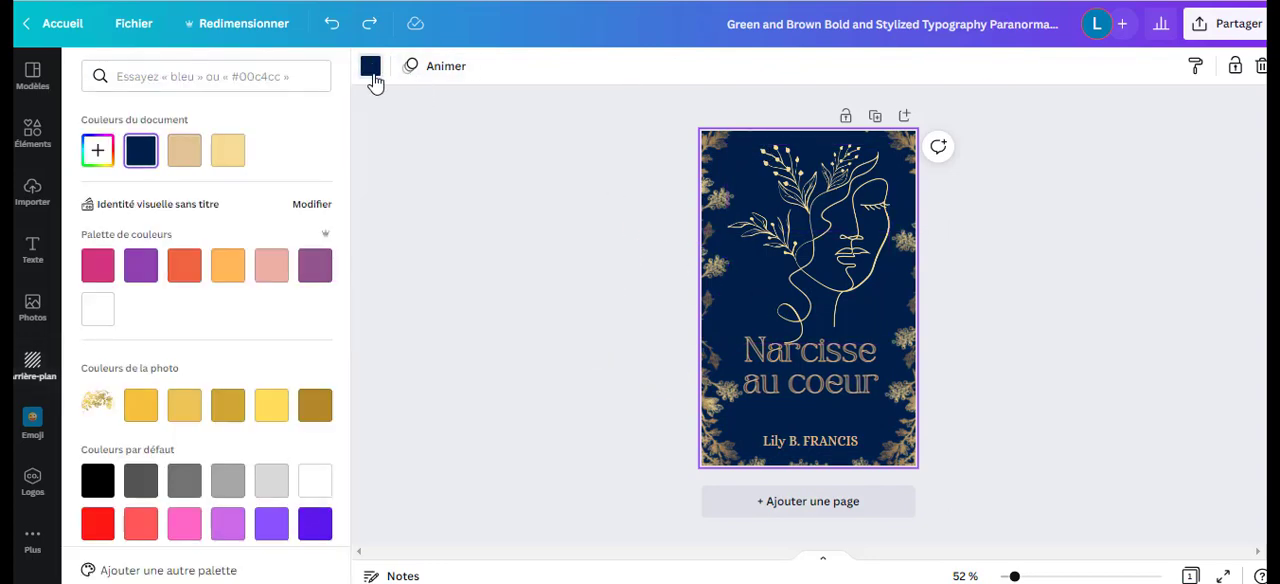
click(92, 322)
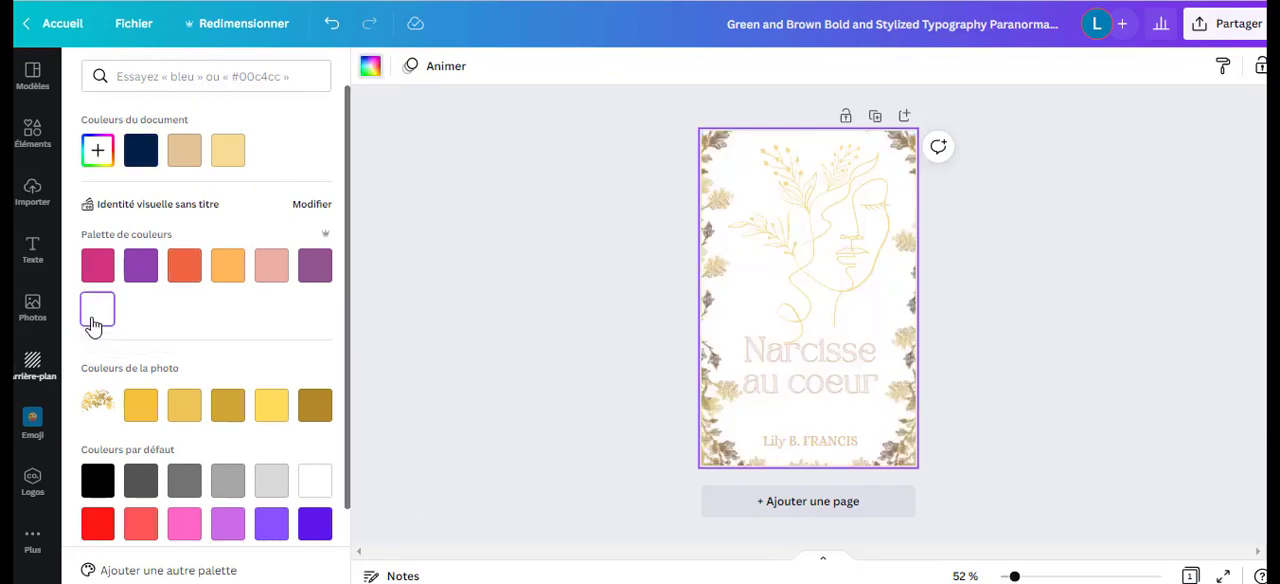
click(790, 225)
click(371, 68)
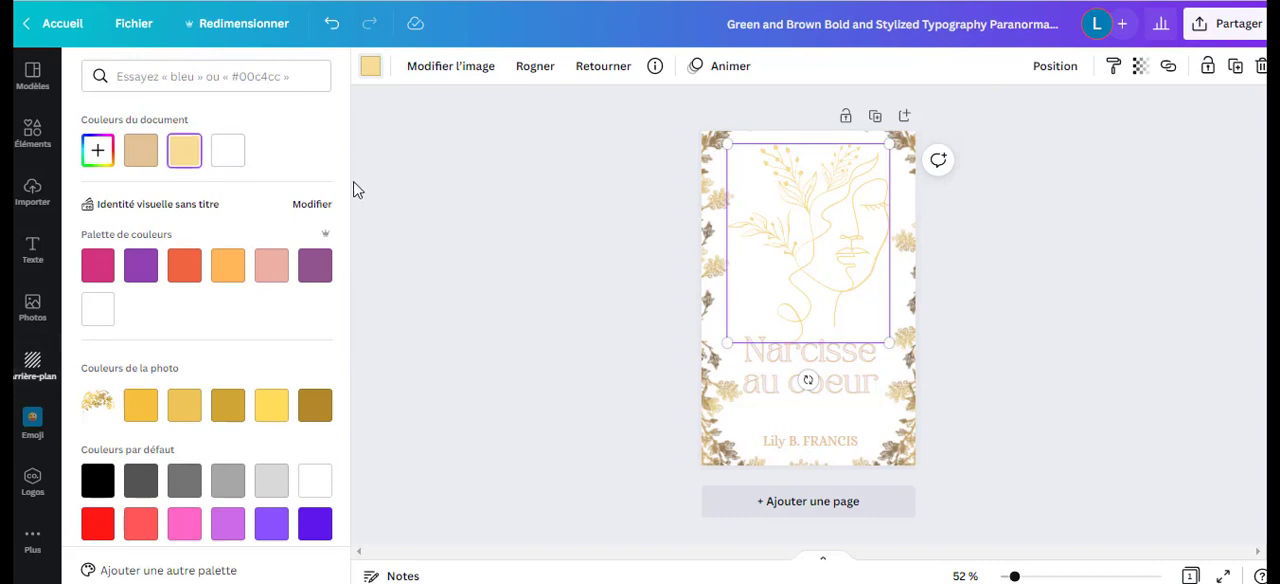
click(100, 152)
click(238, 289)
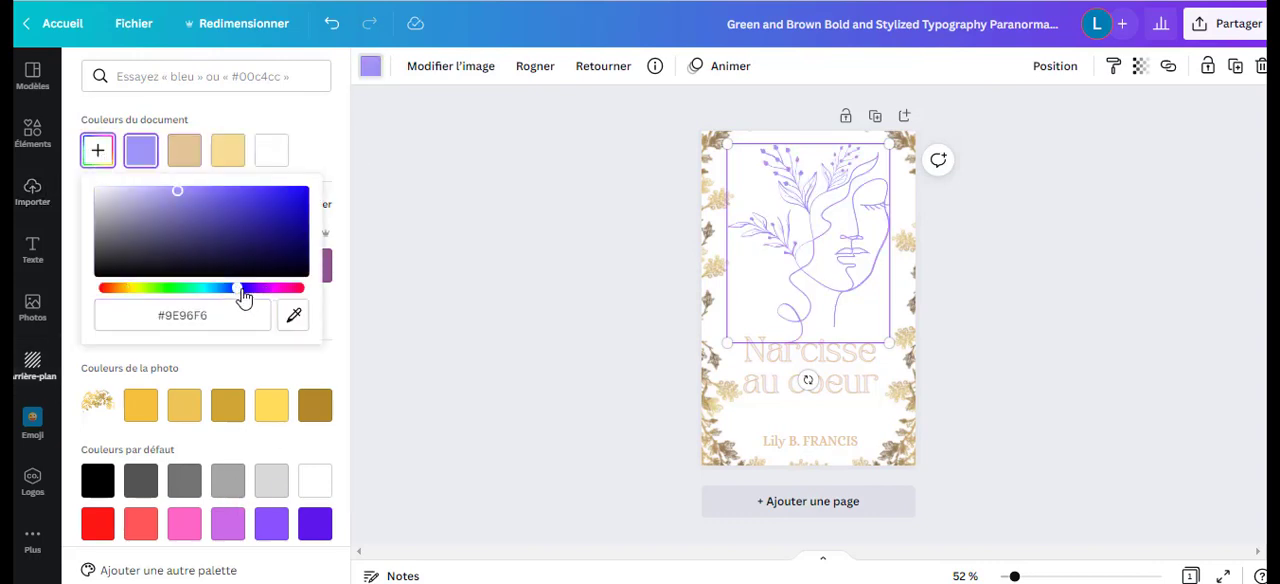
drag(238, 289, 234, 289)
click(286, 262)
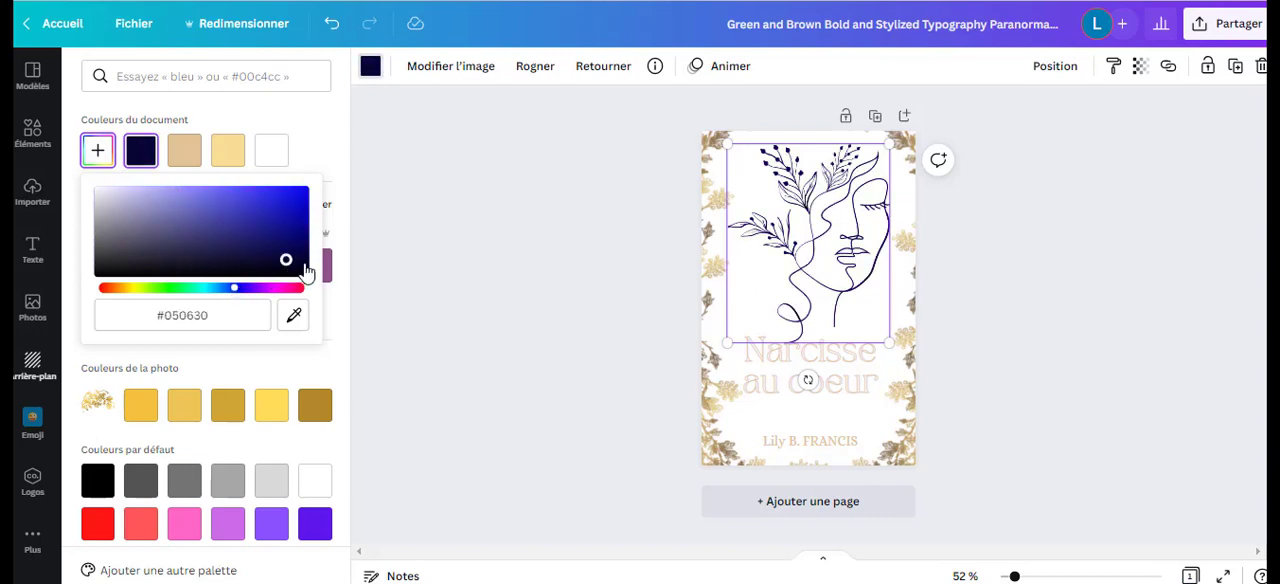
Recolour the title "Narcisse au coeur" and the author name with the document's dark navy.
click(766, 366)
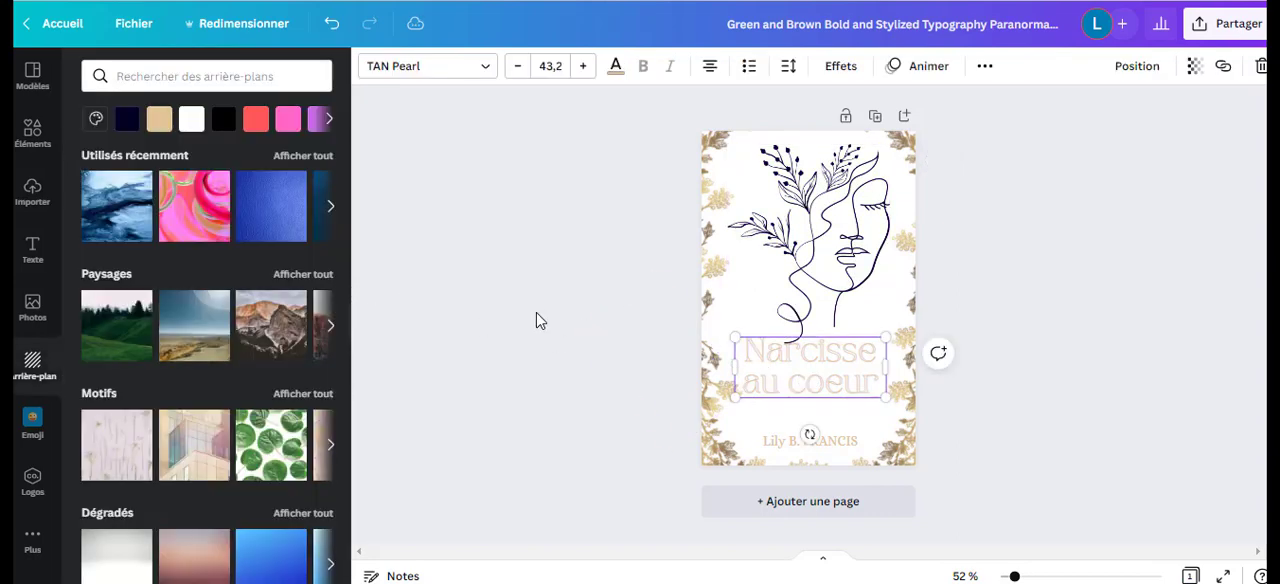
click(127, 119)
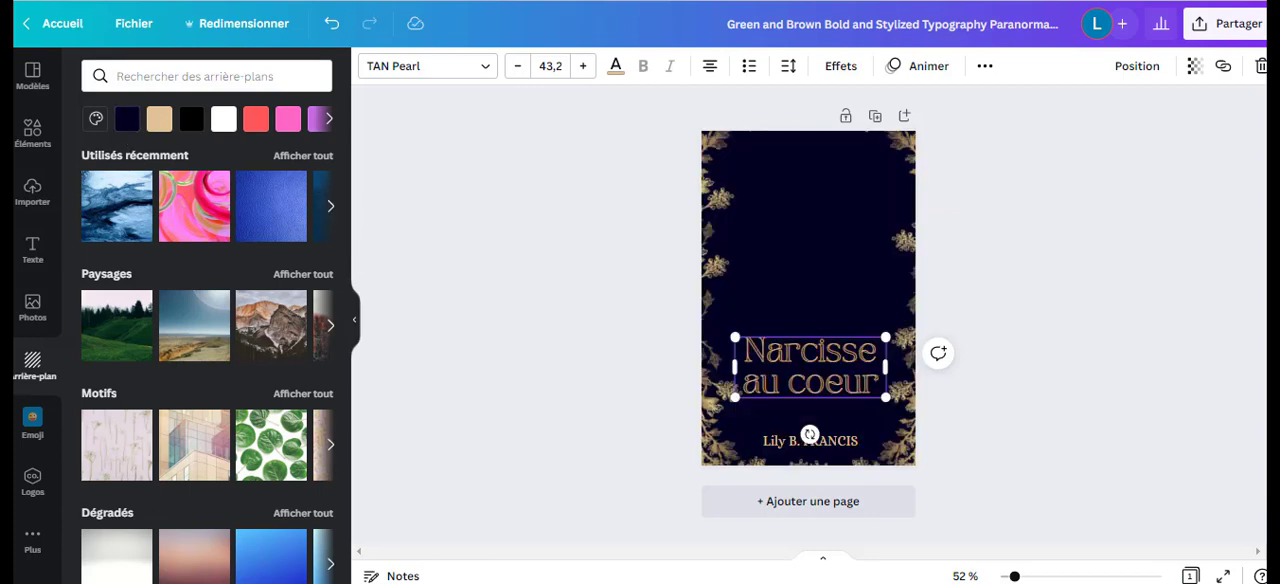
click(331, 23)
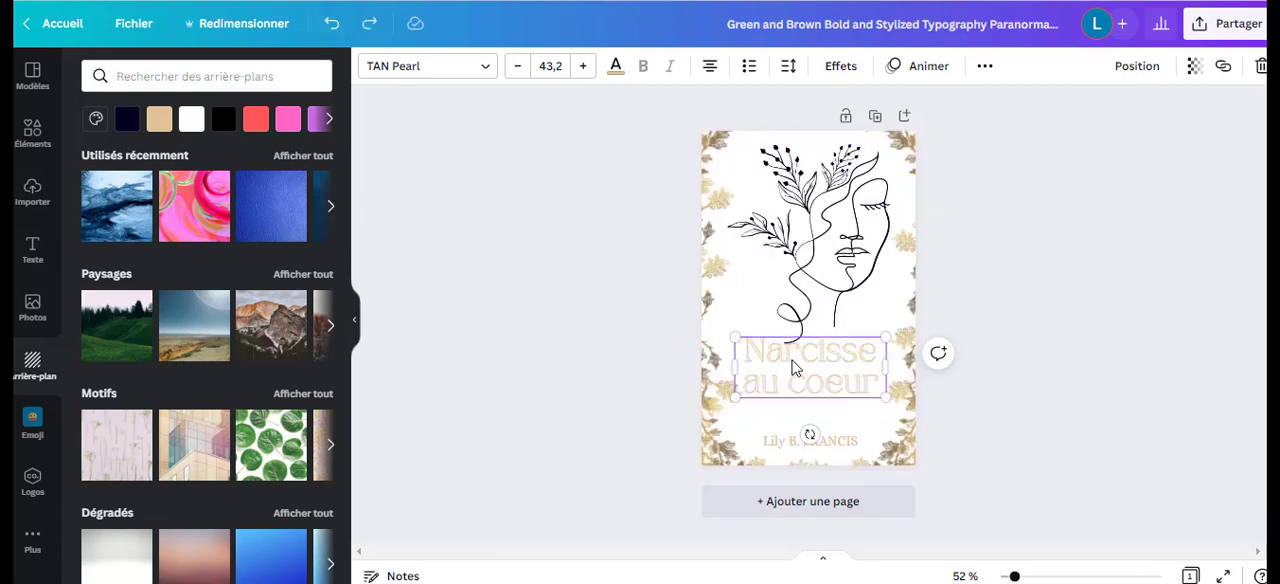
click(615, 65)
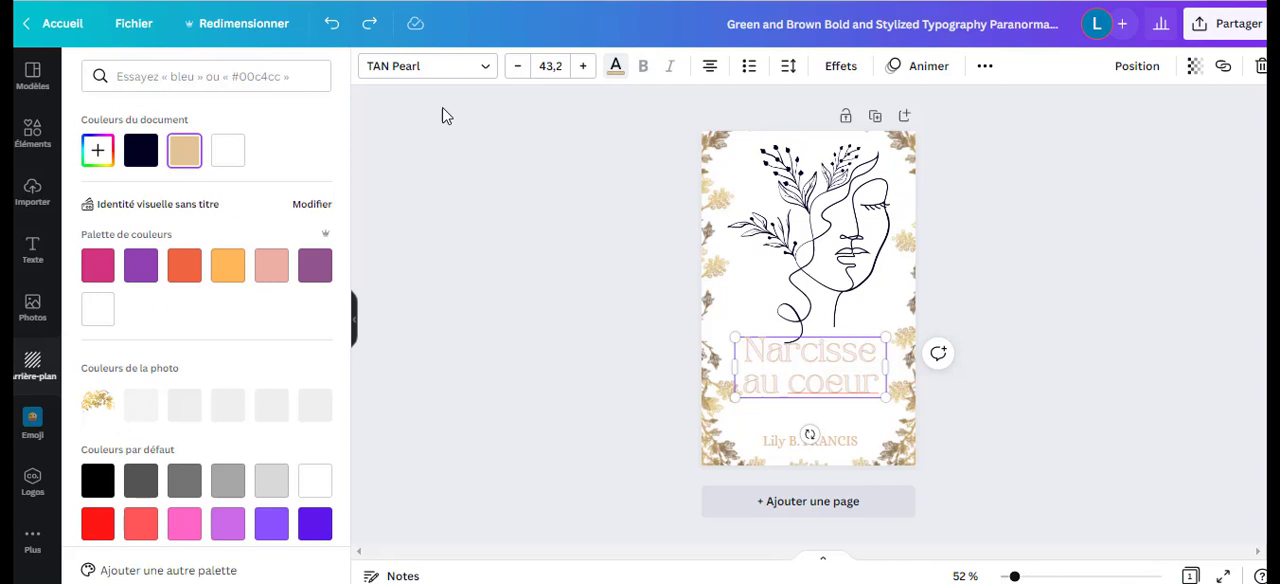
click(141, 153)
click(810, 438)
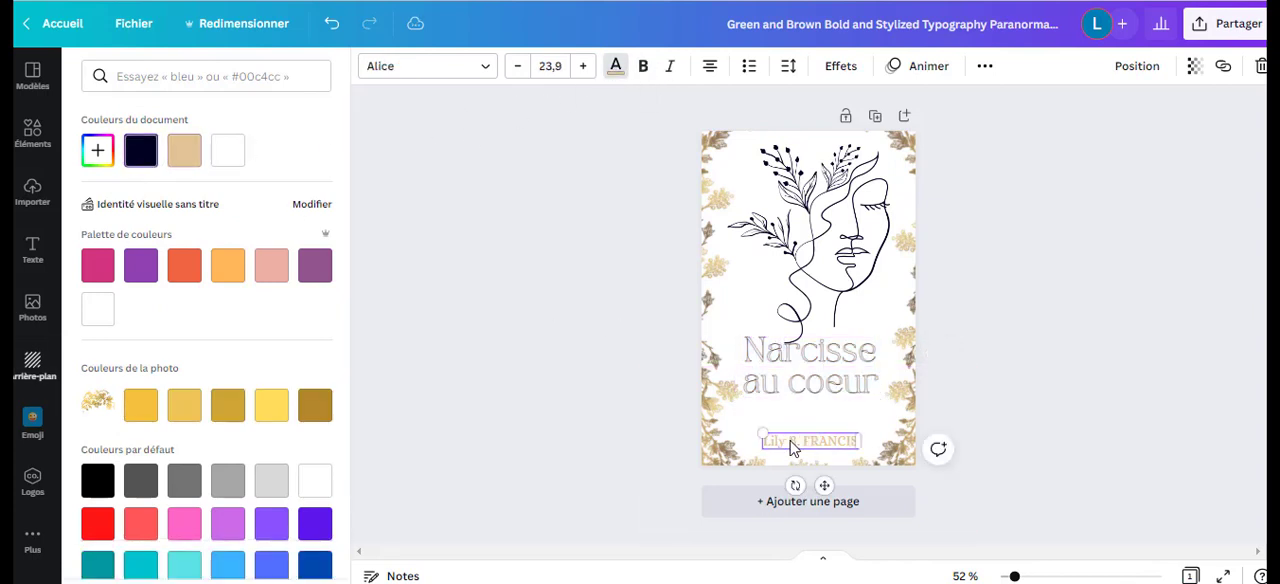
click(141, 150)
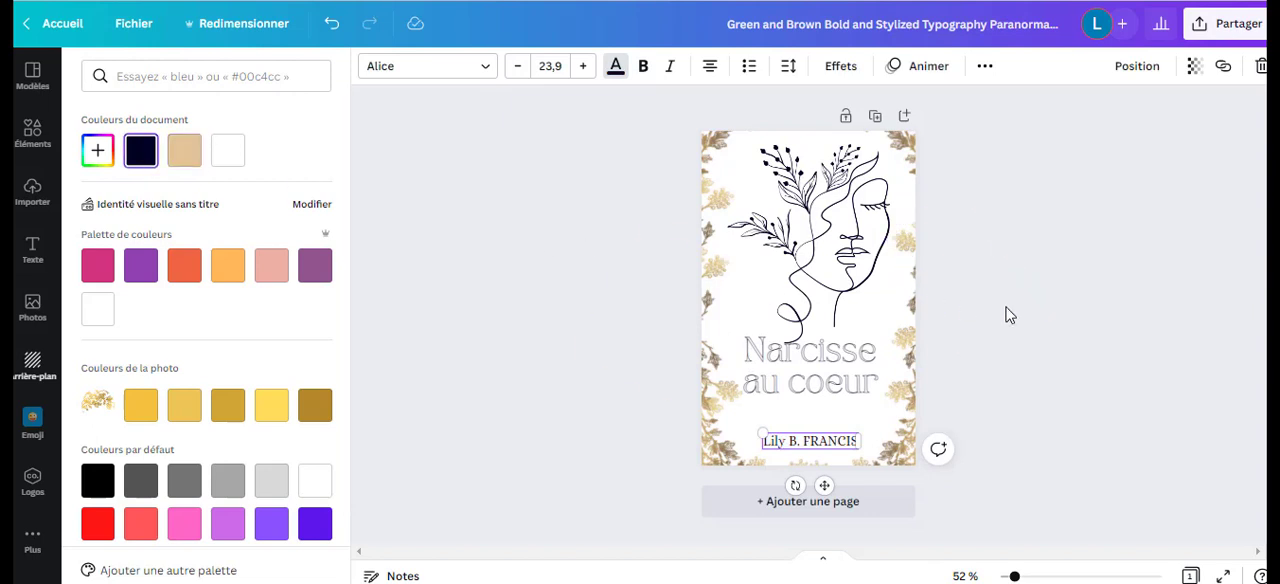
click(1009, 308)
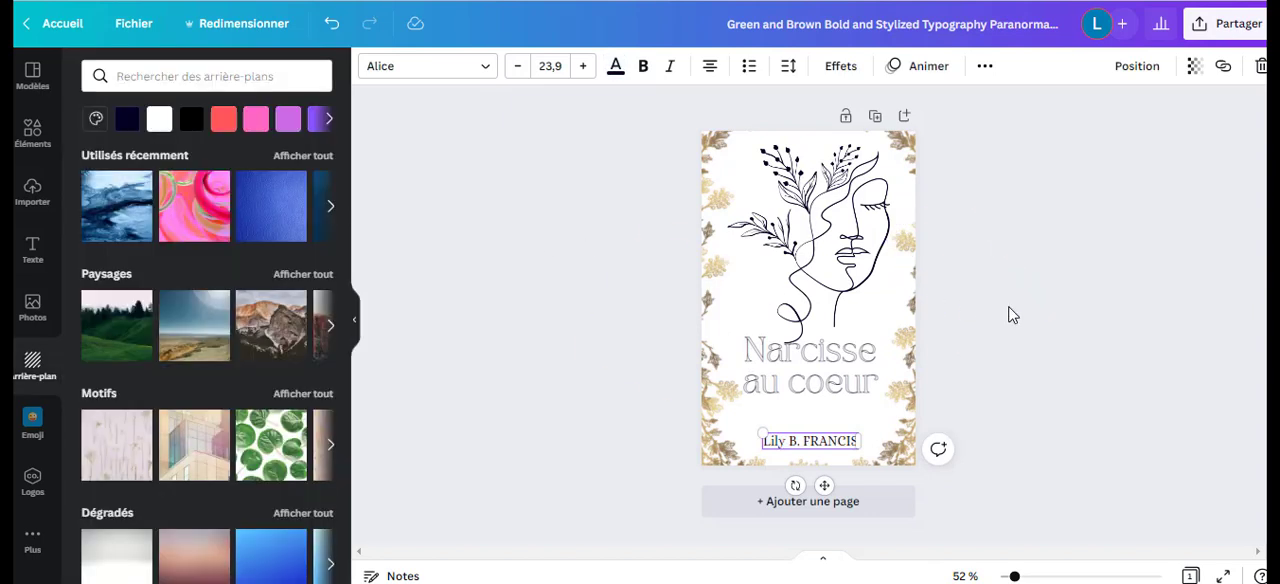
Try the darkest gold of the photo colours on the face line art and on the title.
click(706, 190)
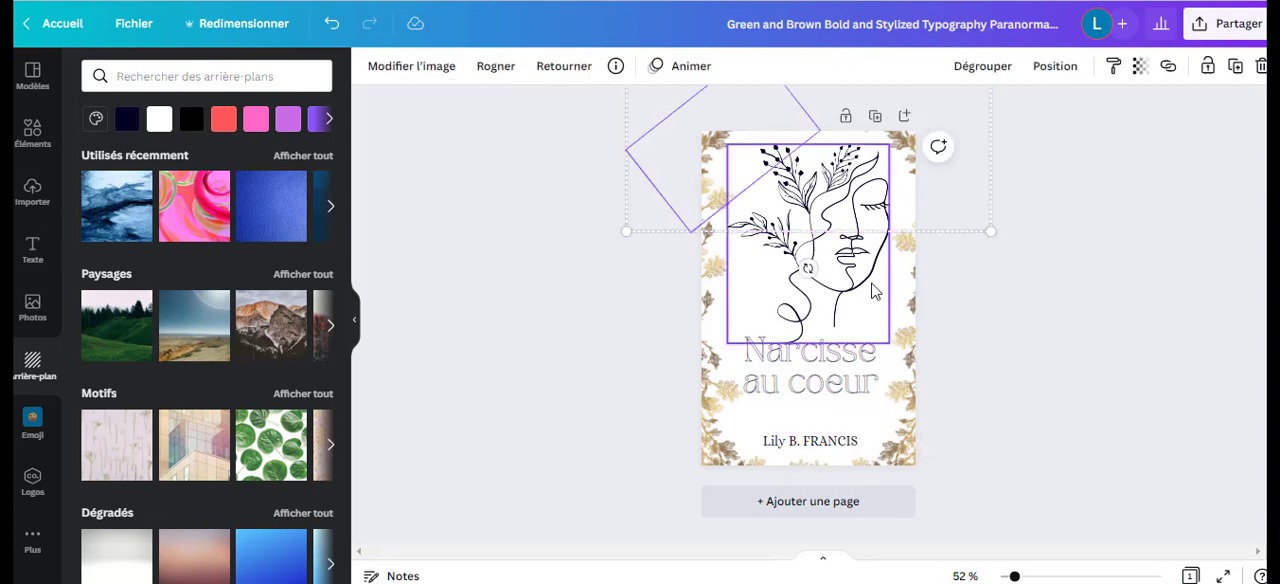
click(830, 310)
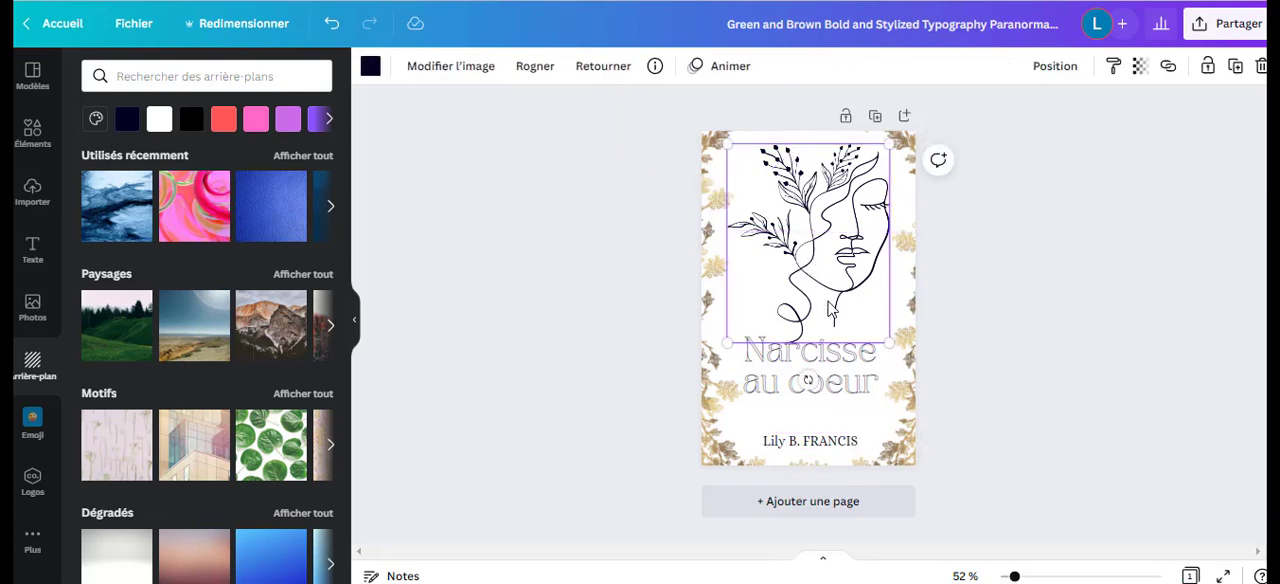
click(370, 68)
click(314, 405)
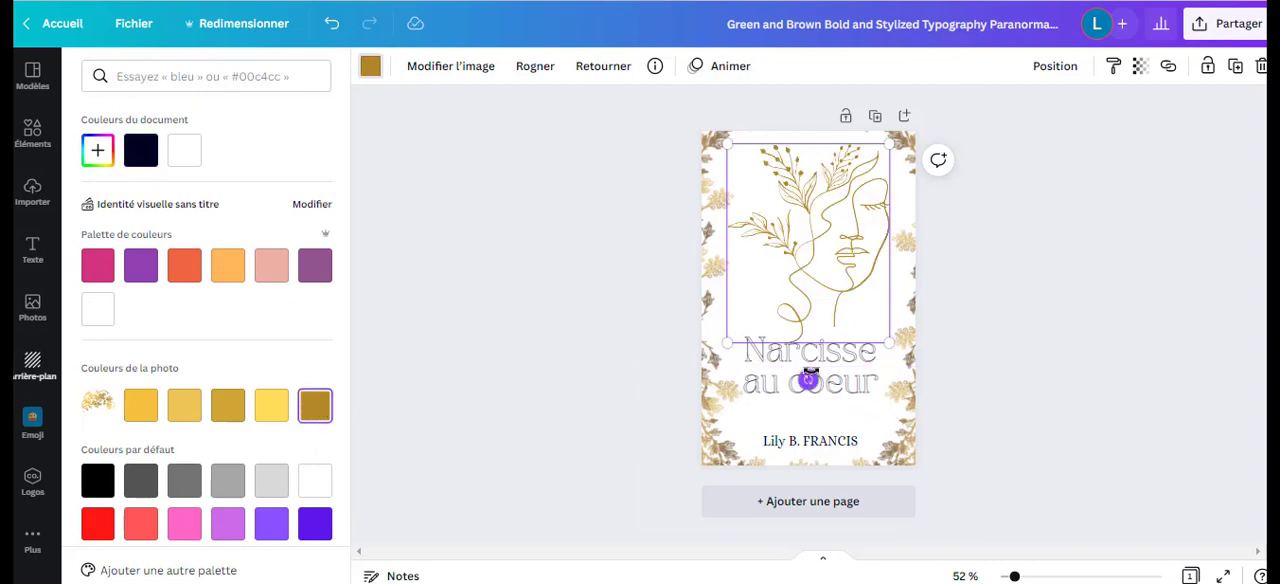
click(780, 370)
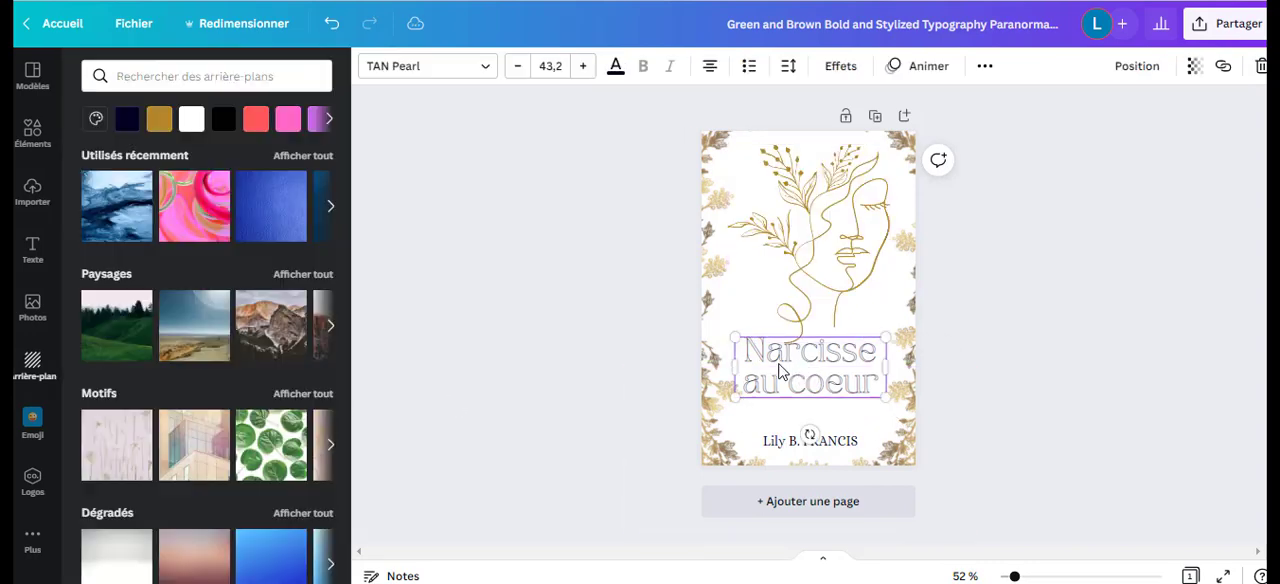
click(616, 68)
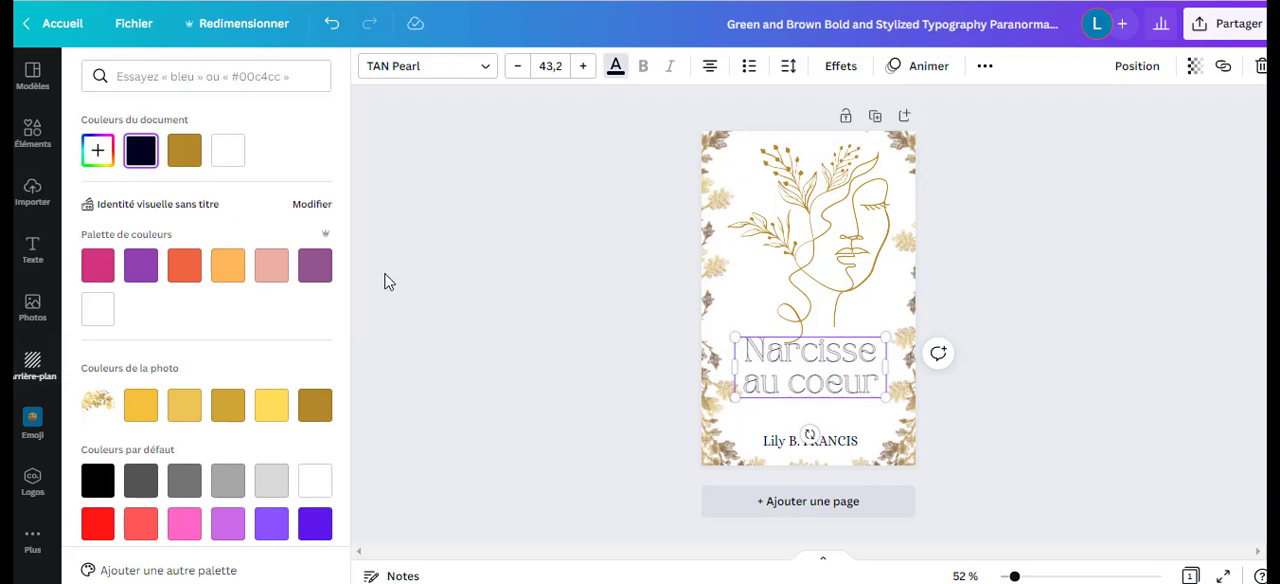
click(315, 405)
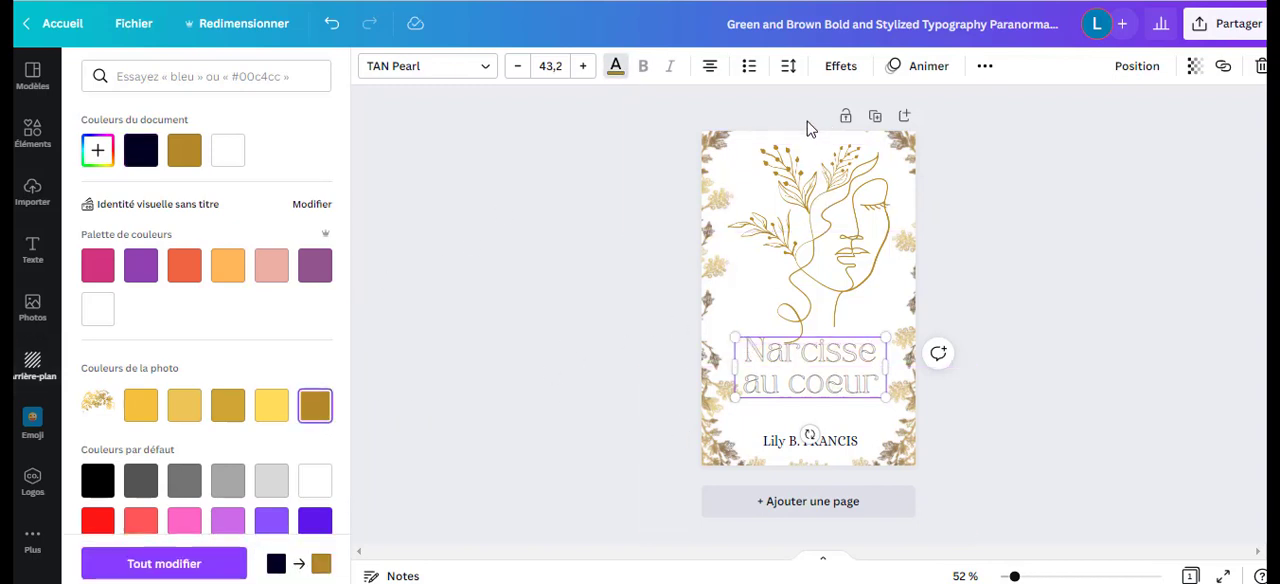
Undo the gold recolouring and give the author name the document's dark navy again.
click(331, 24)
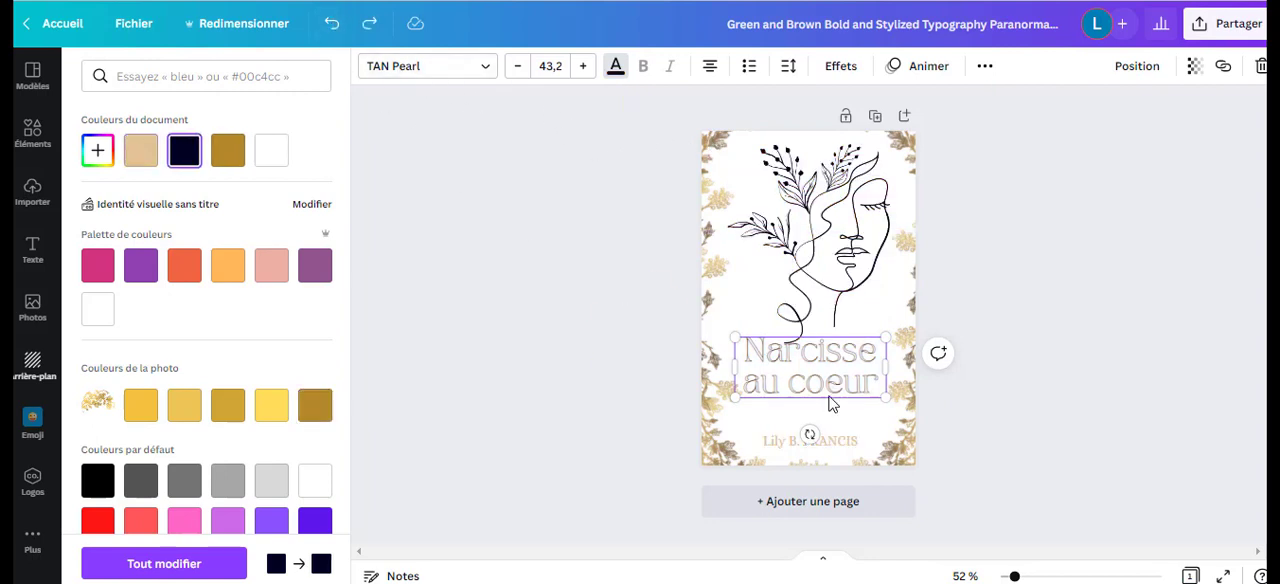
click(810, 441)
click(184, 150)
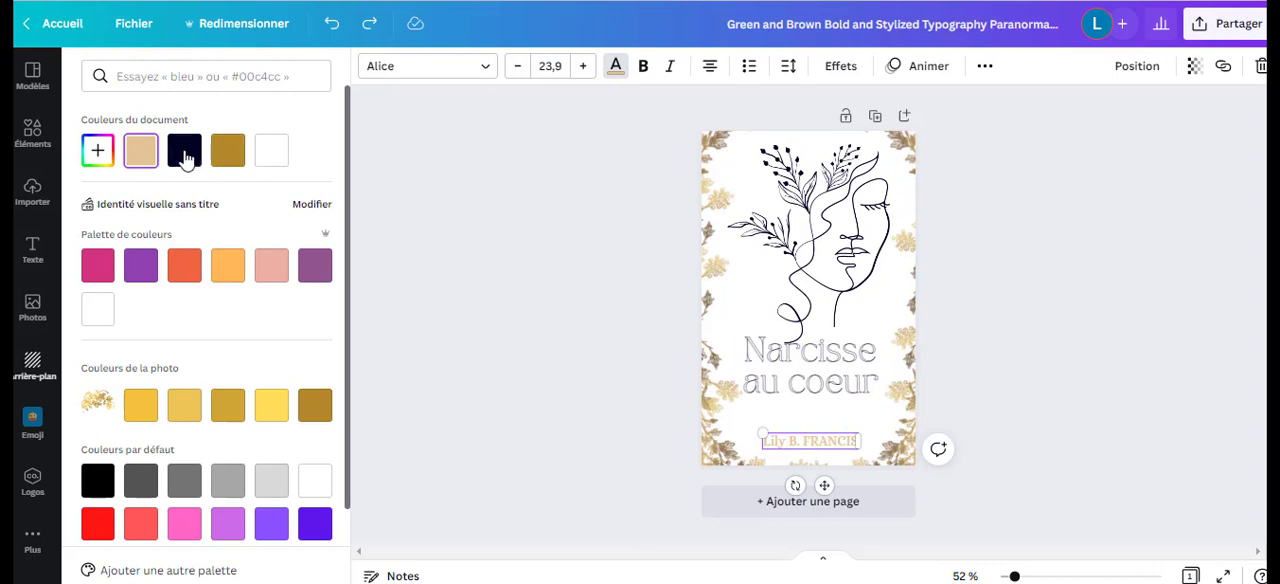
click(1014, 220)
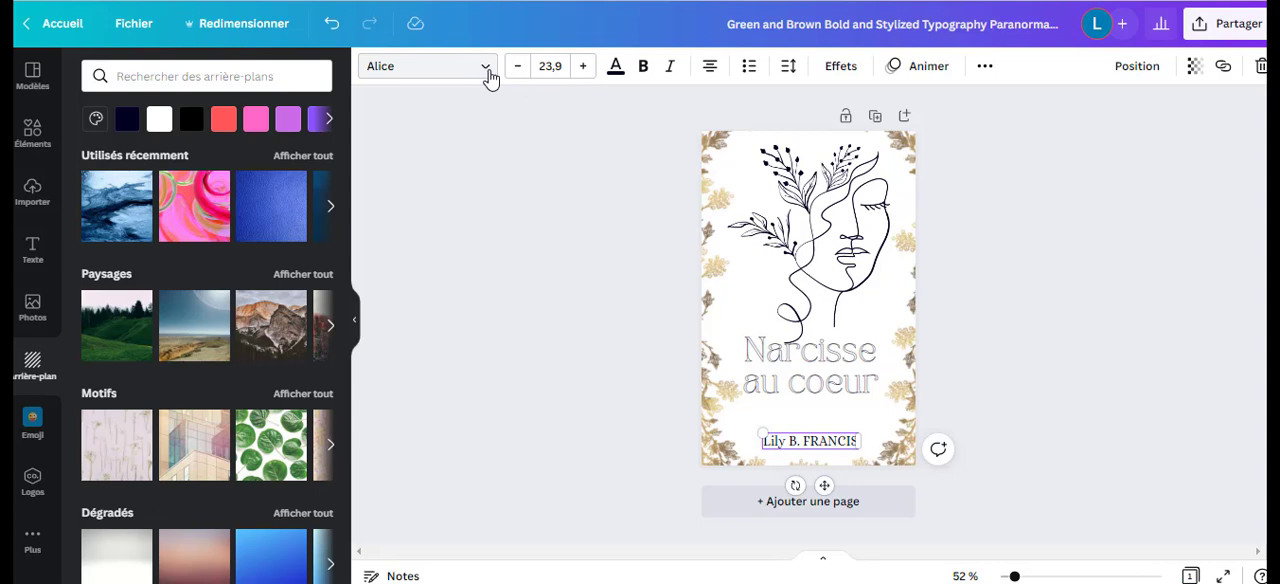
Undo all the white-background colour trials, back to the navy cover with pale gold line art.
click(333, 33)
click(333, 33)
click(333, 33)
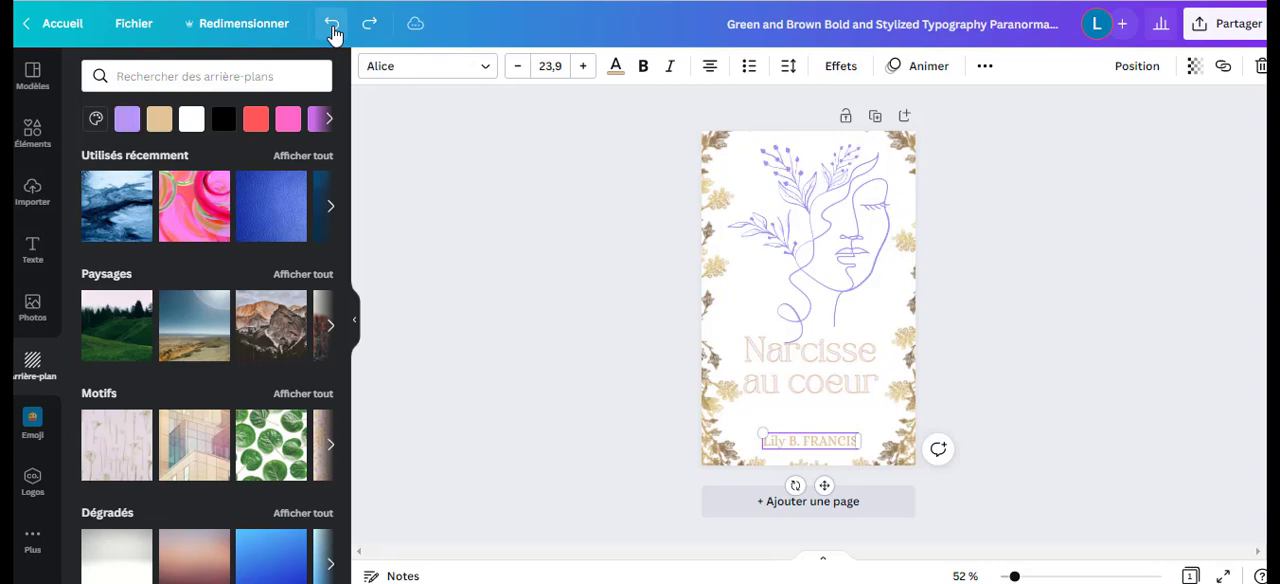
click(333, 33)
click(333, 33)
click(333, 33)
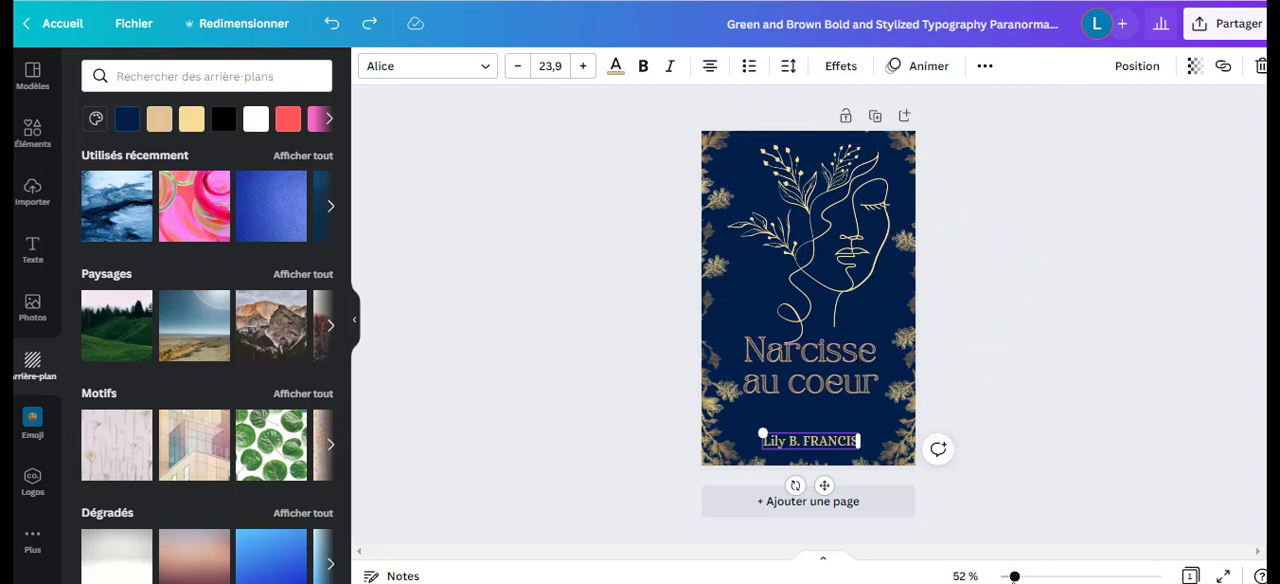
Search the photo library for "femme foret".
drag(1014, 576, 1006, 576)
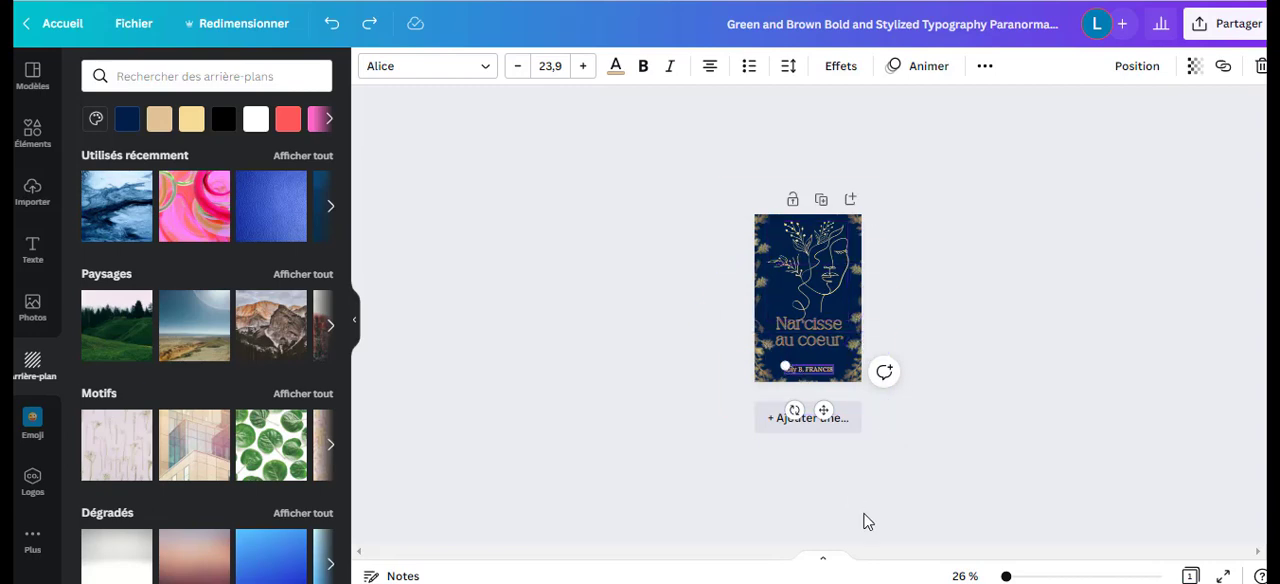
drag(1006, 578, 1015, 577)
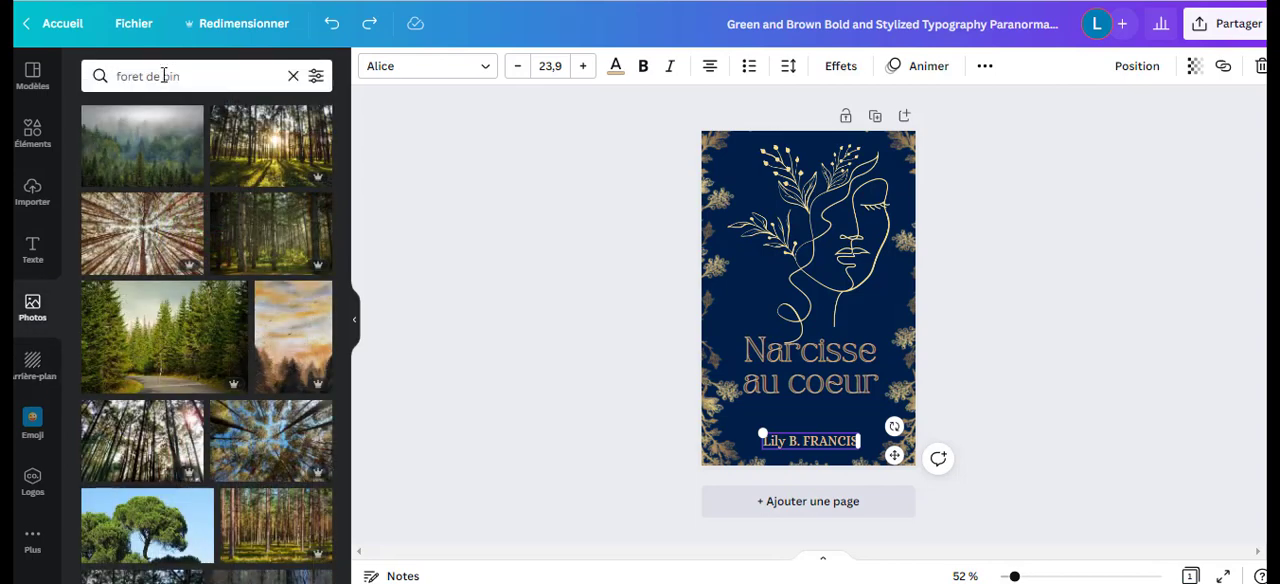
click(191, 81)
drag(191, 81, 110, 78)
text(femme)
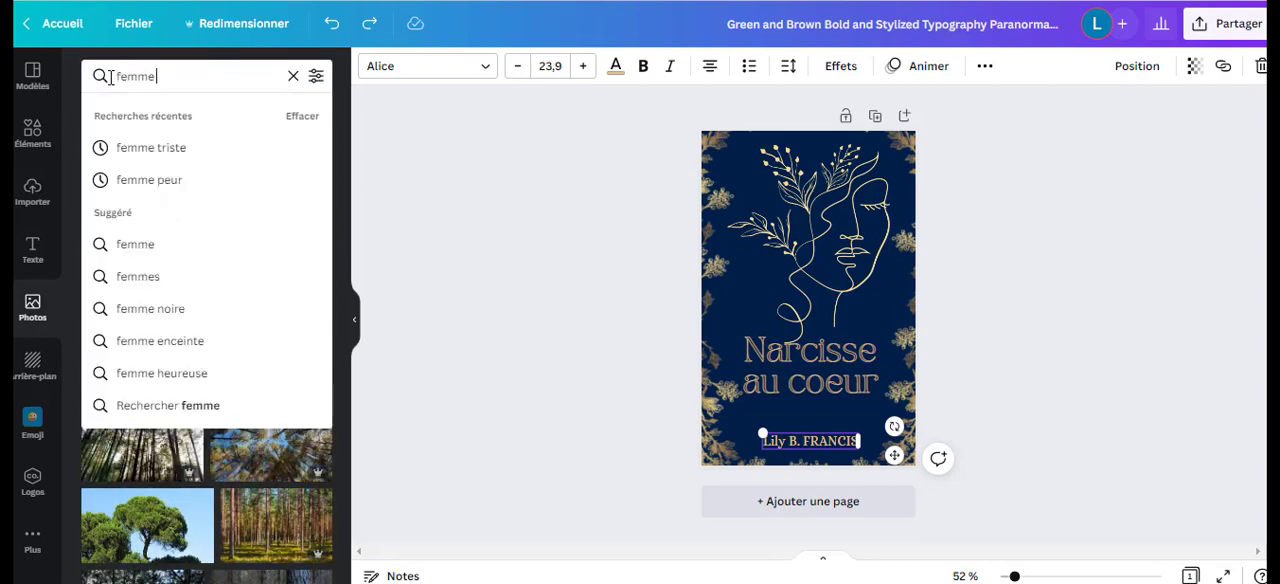
text( foret)
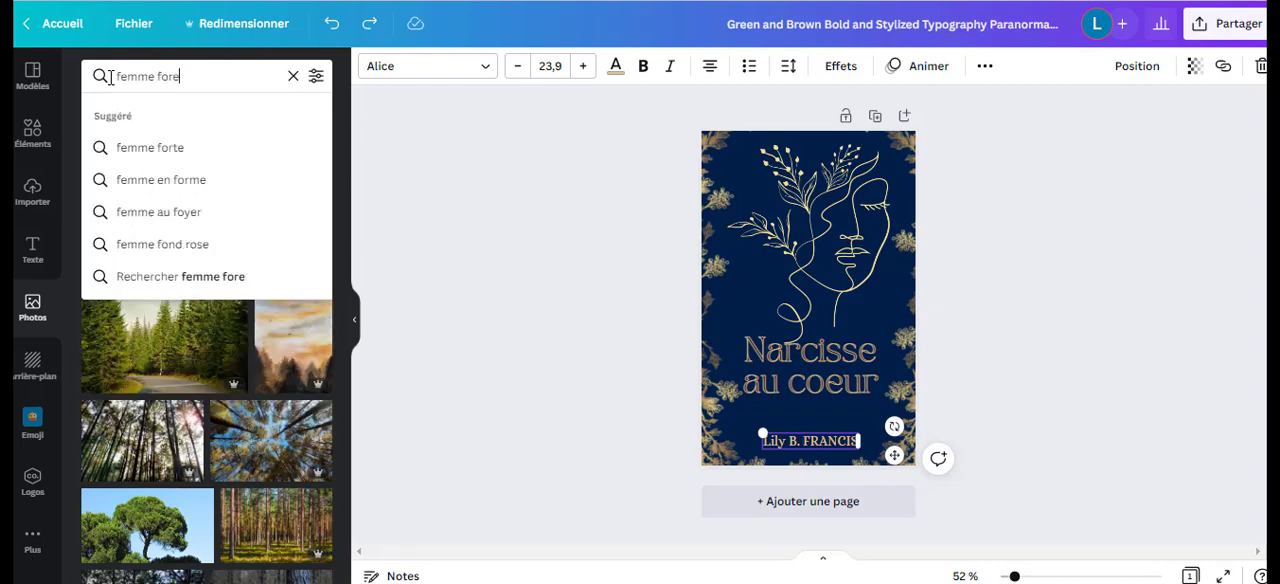
key(Return)
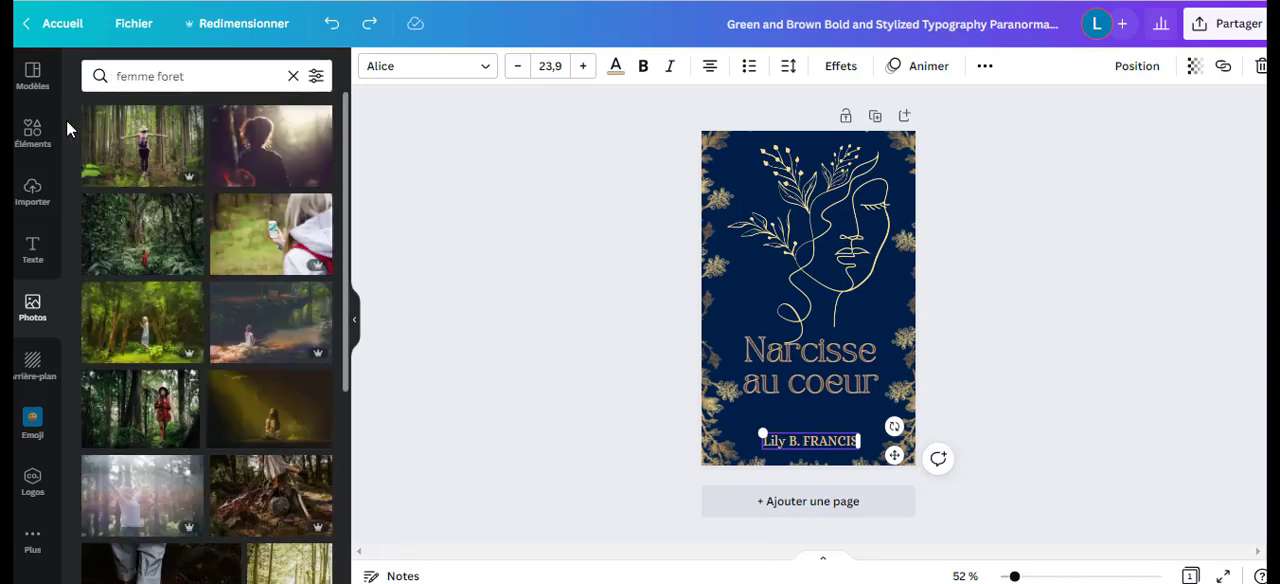
Browse the "femme foret" photos for images of a woman in a forest that could suit a book cover.
scroll(265, 347, down, 1)
scroll(262, 349, down, 3)
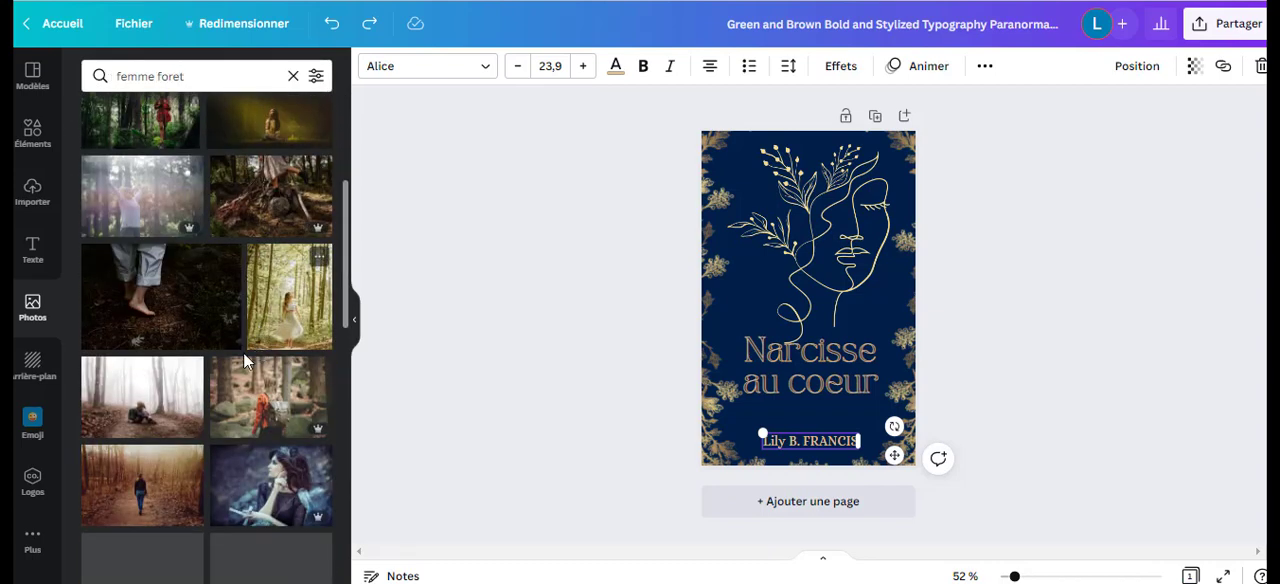
scroll(296, 461, down, 2)
scroll(296, 461, down, 2)
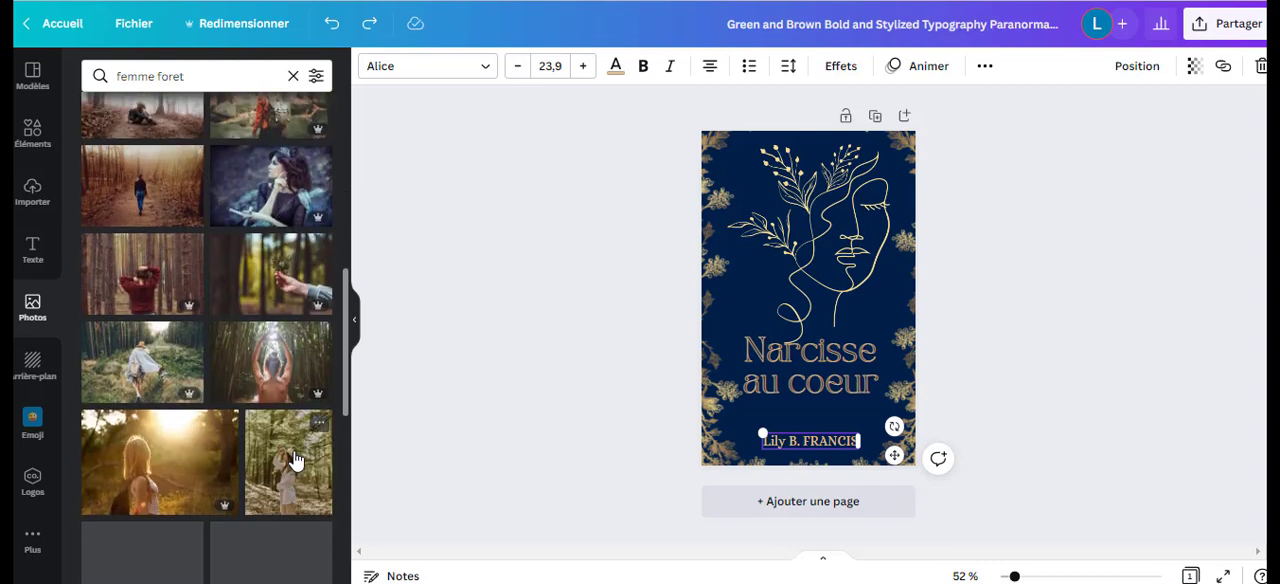
scroll(294, 459, down, 3)
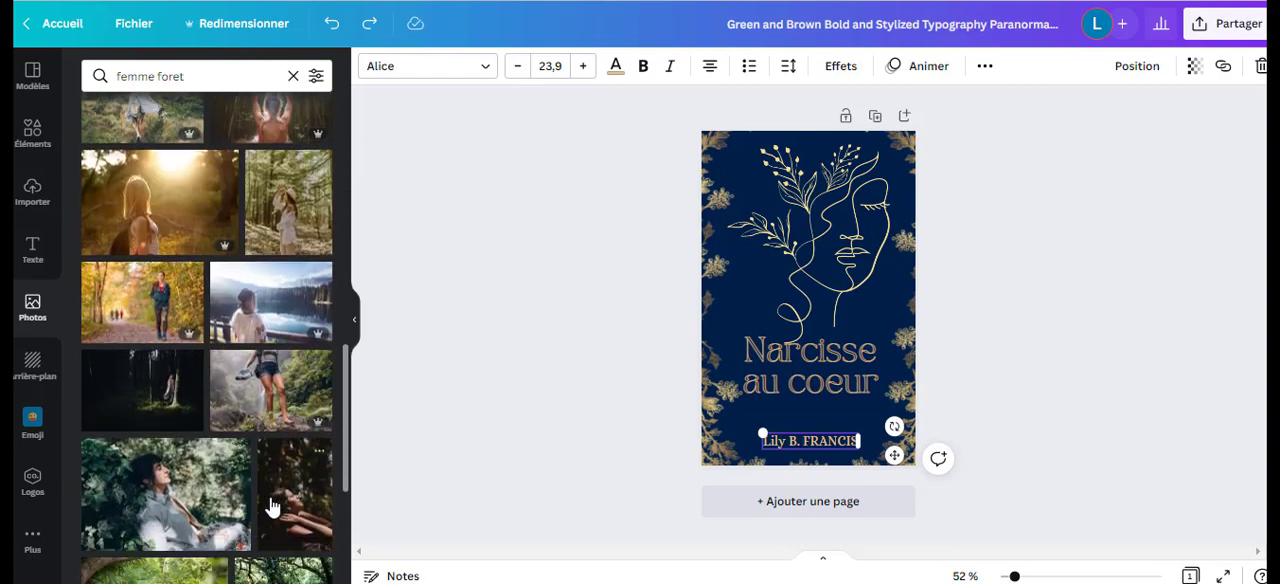
scroll(272, 507, down, 8)
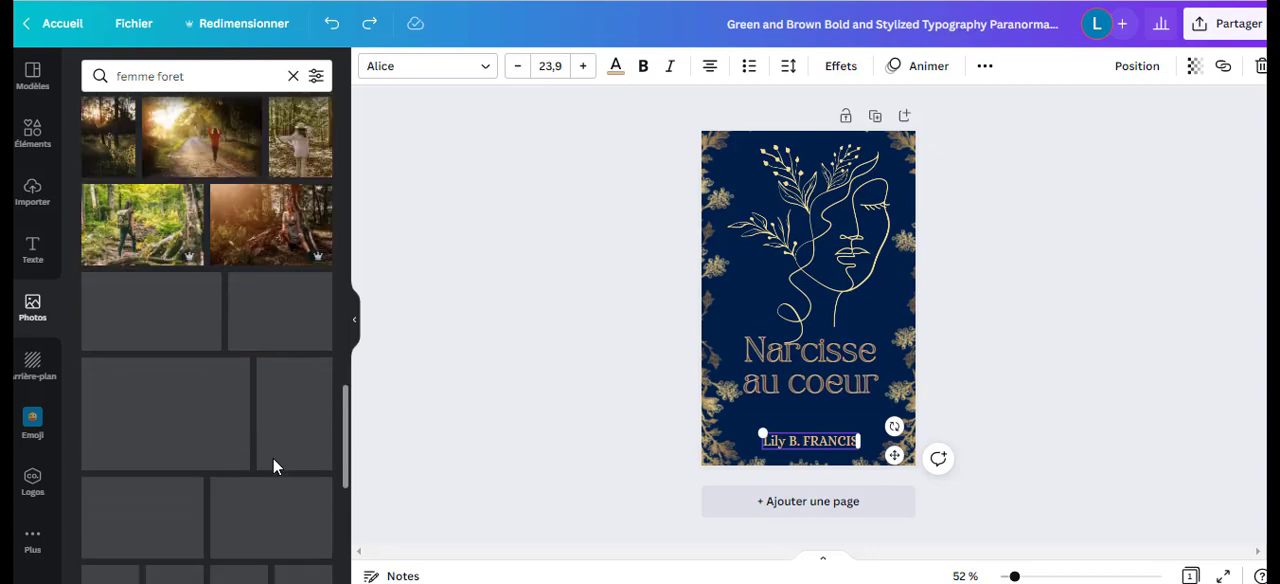
drag(289, 428, 726, 163)
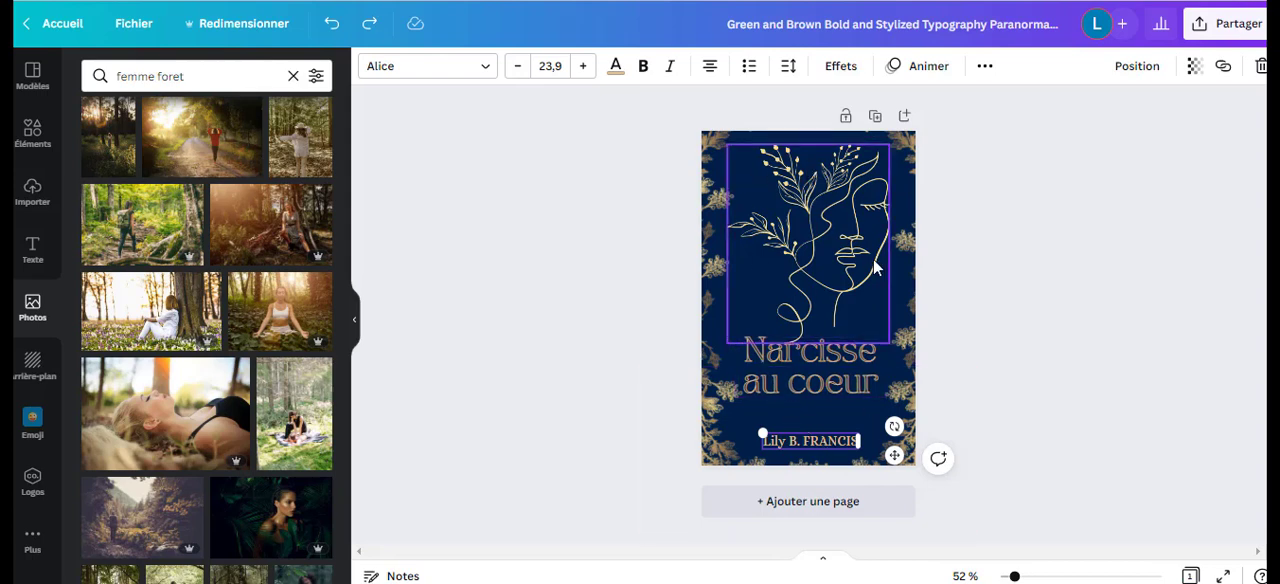
scroll(215, 340, down, 3)
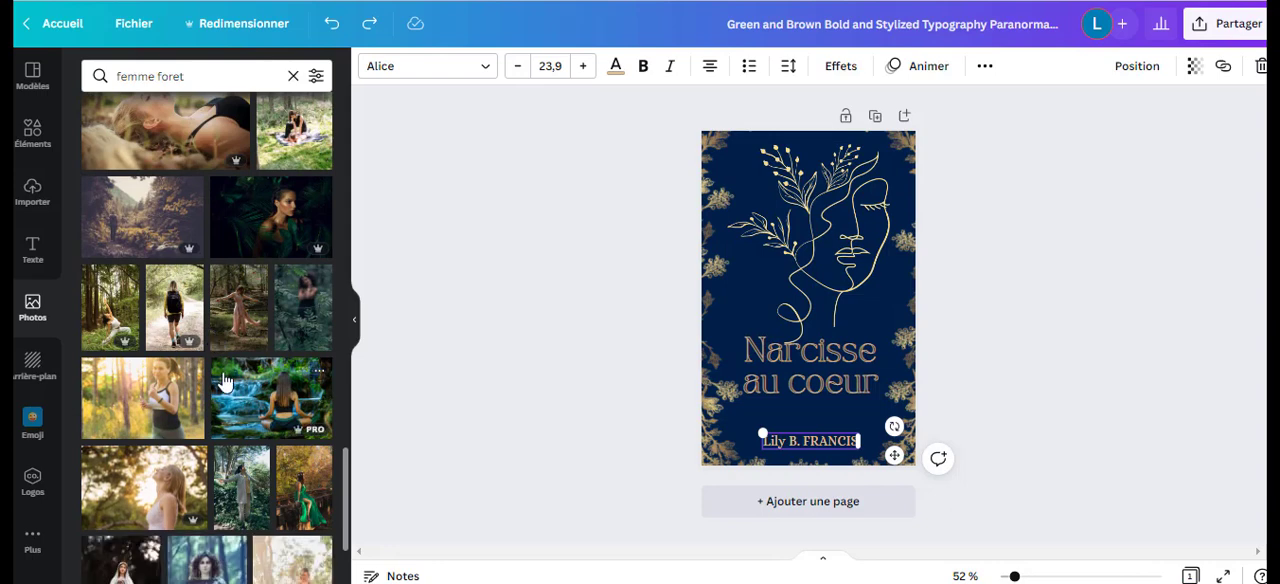
scroll(224, 380, down, 3)
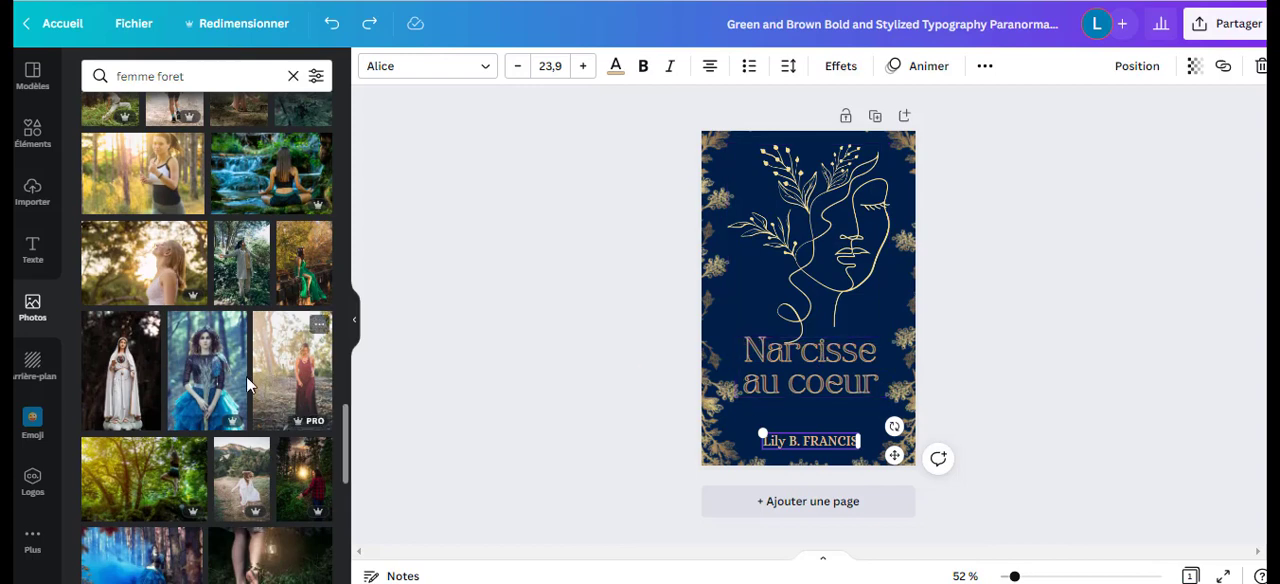
scroll(292, 375, down, 2)
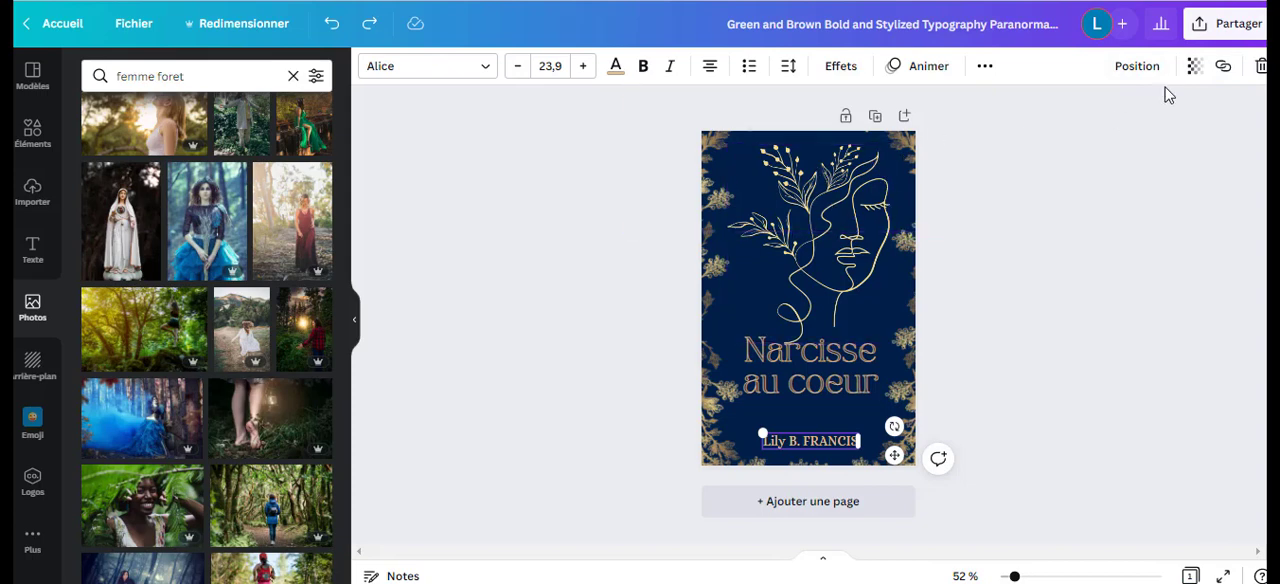
Try a size multiplier of 2 (1024 × 1600 px) in the cover's PNG download settings.
click(1210, 32)
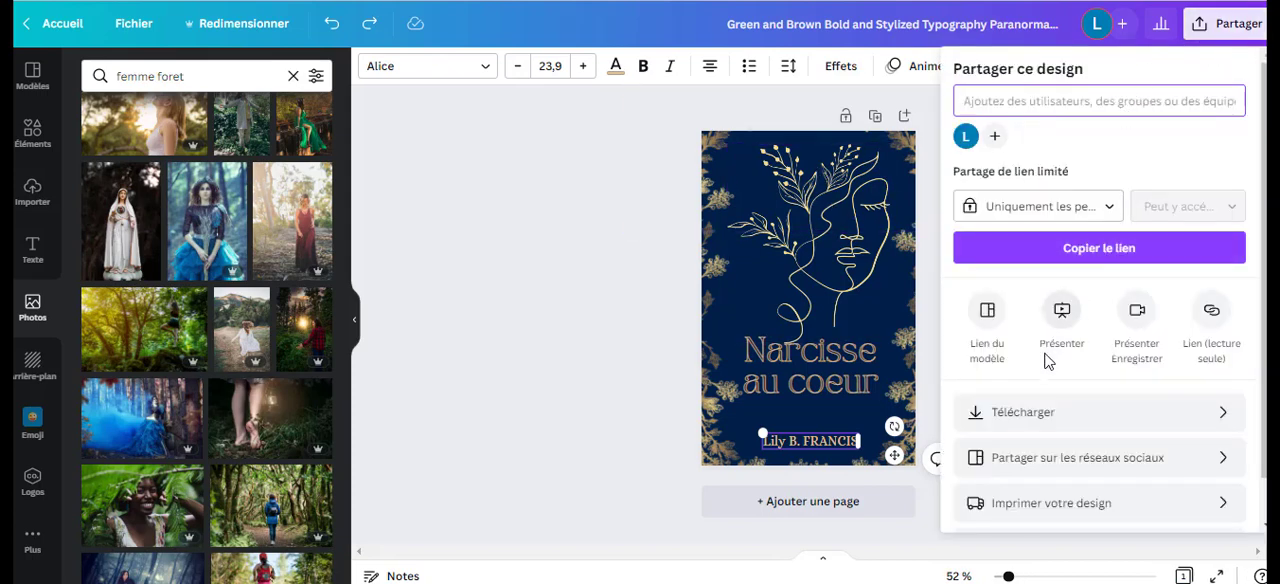
click(1031, 420)
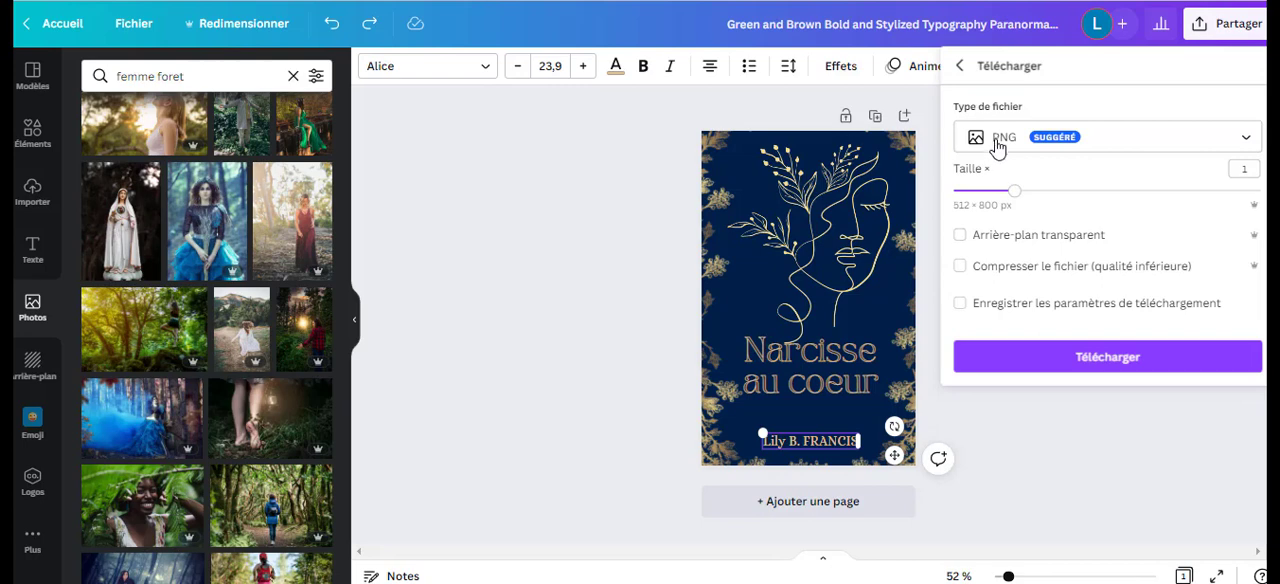
drag(1016, 186, 1138, 195)
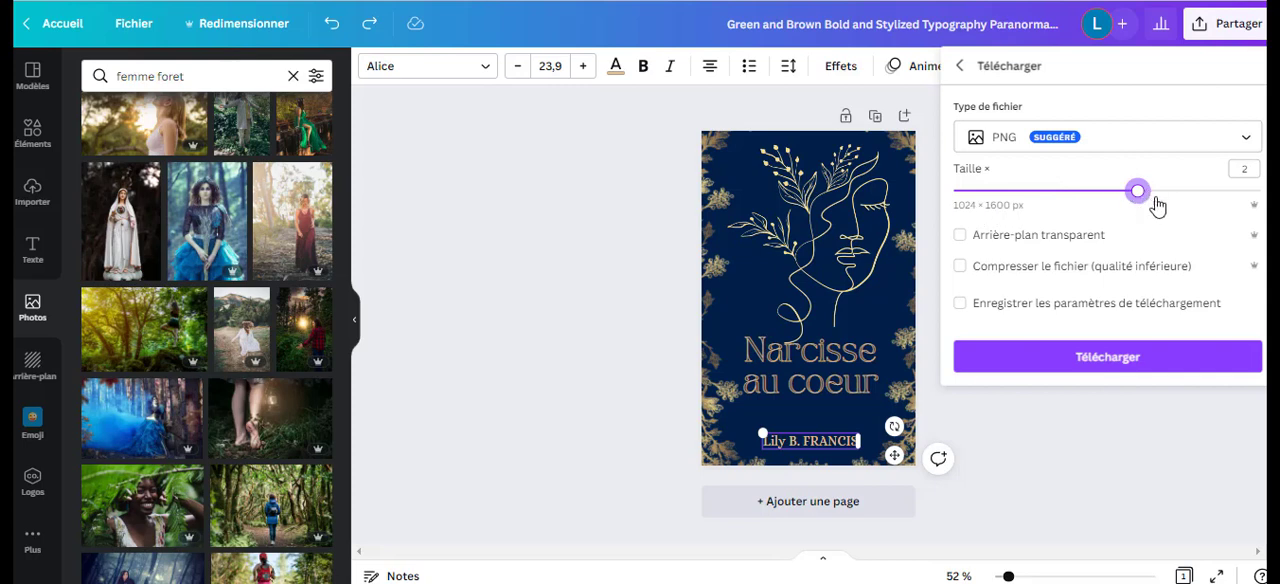
click(1117, 357)
click(602, 219)
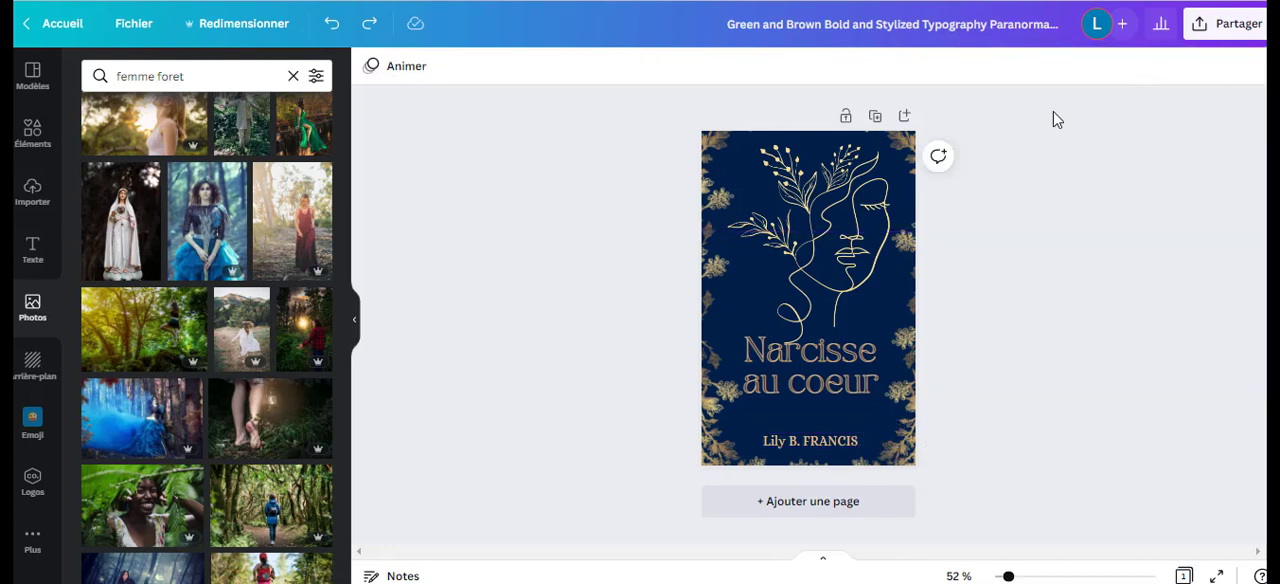
Examine the crop mode and the flip options for the face line art, leaving the image as it is.
scroll(229, 248, down, 3)
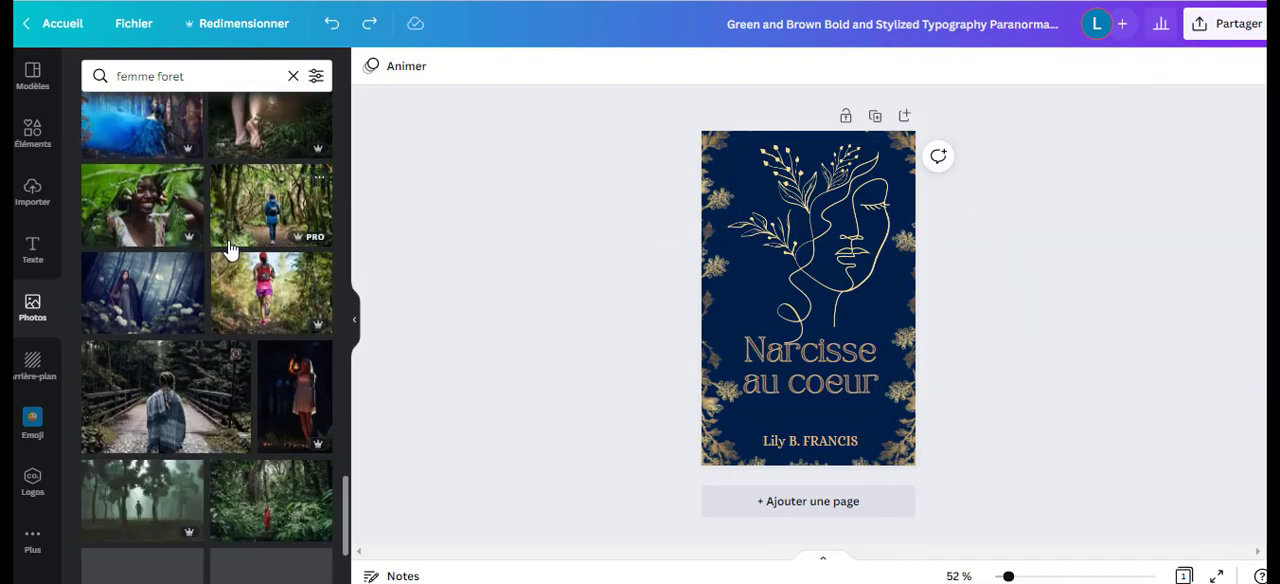
scroll(229, 248, down, 5)
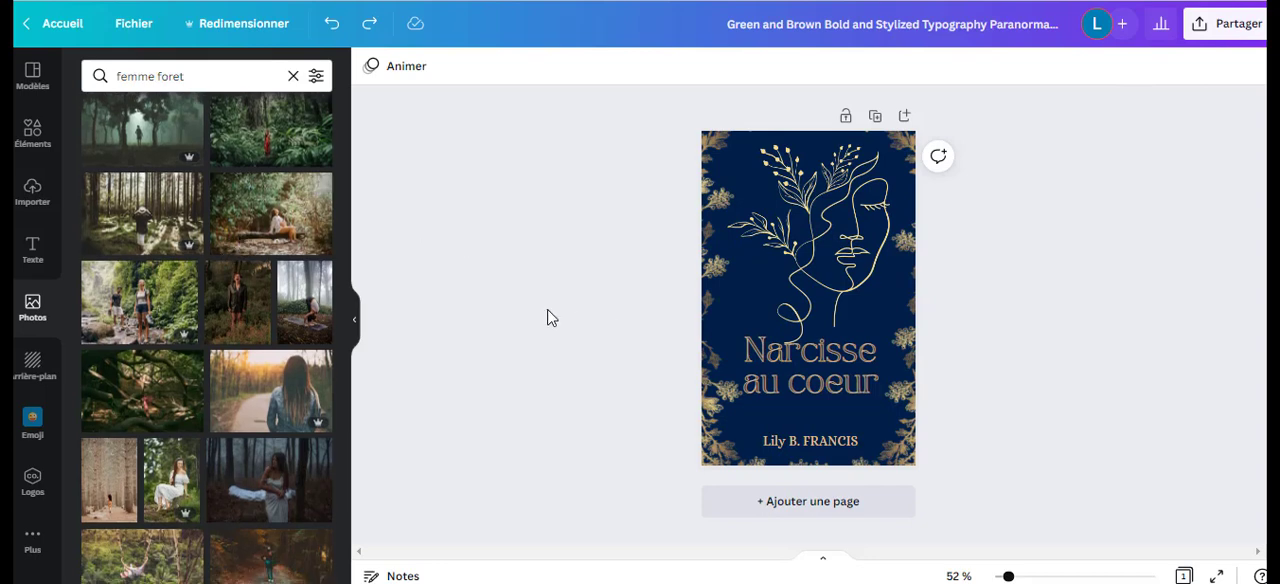
click(746, 172)
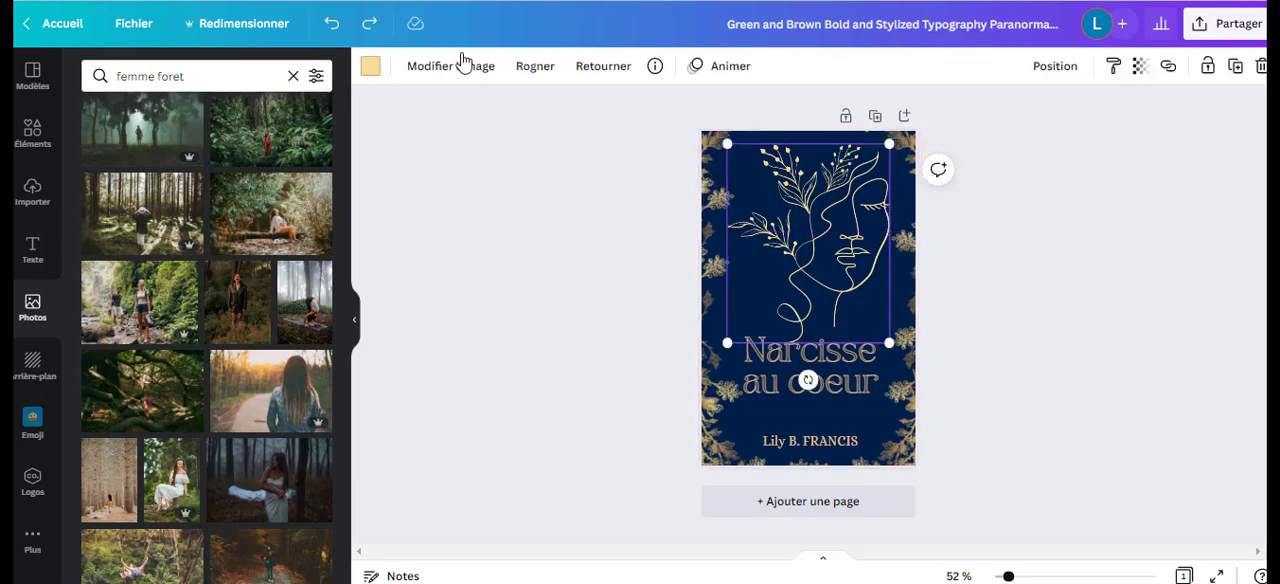
click(527, 70)
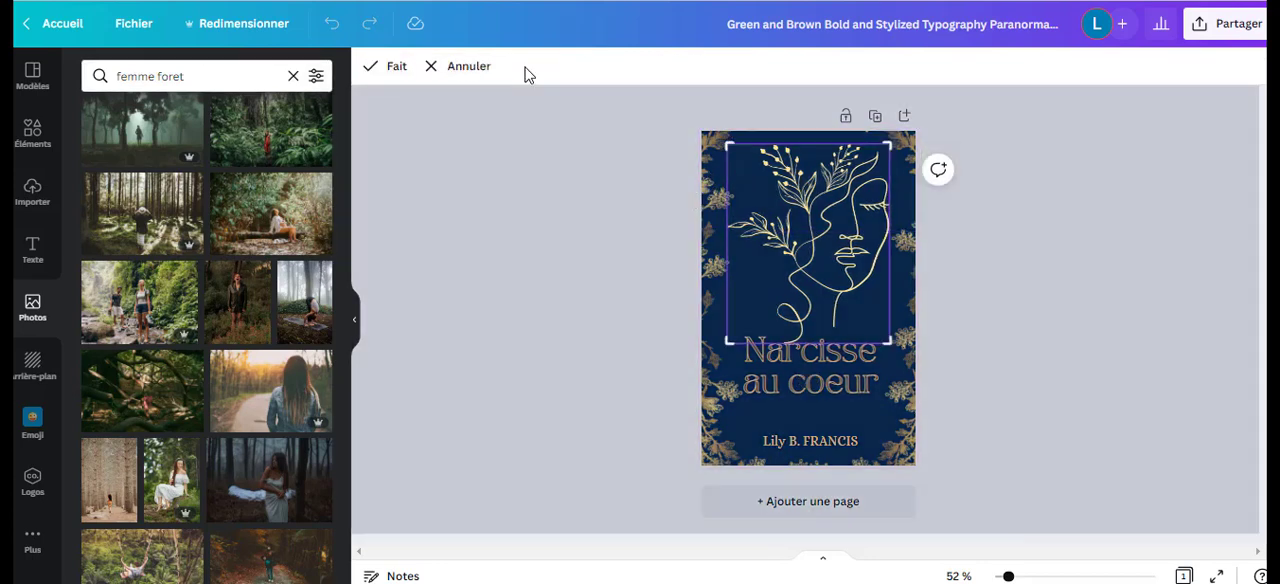
key(Escape)
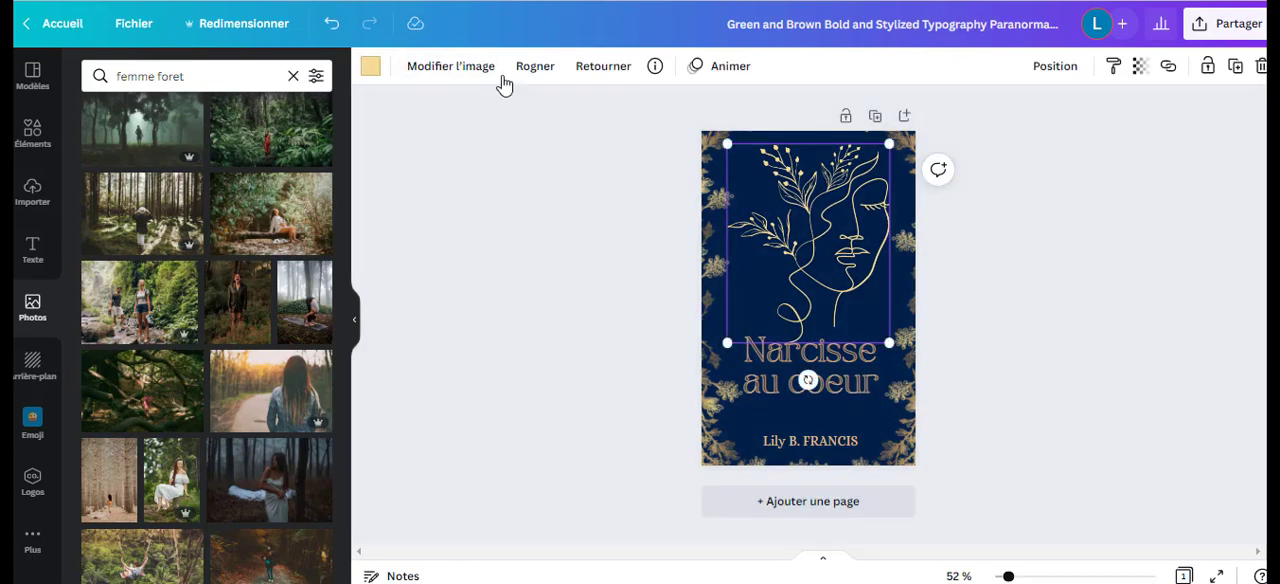
click(598, 68)
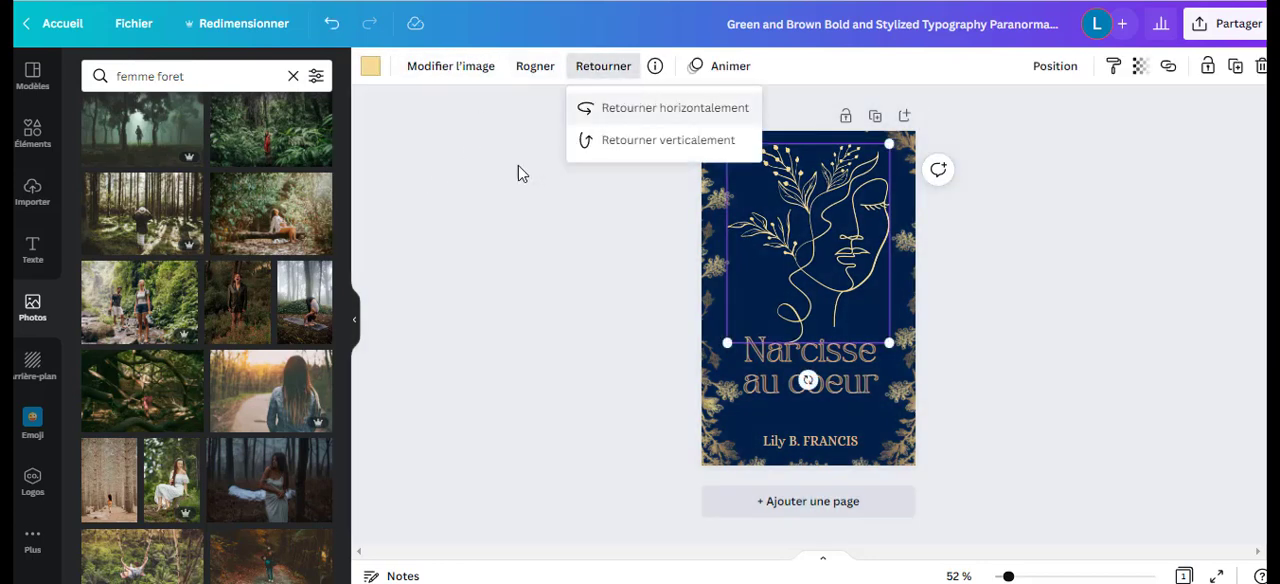
click(488, 211)
Apply the Balayage page animation to the cover and set its timing to 9.0 s.
click(391, 72)
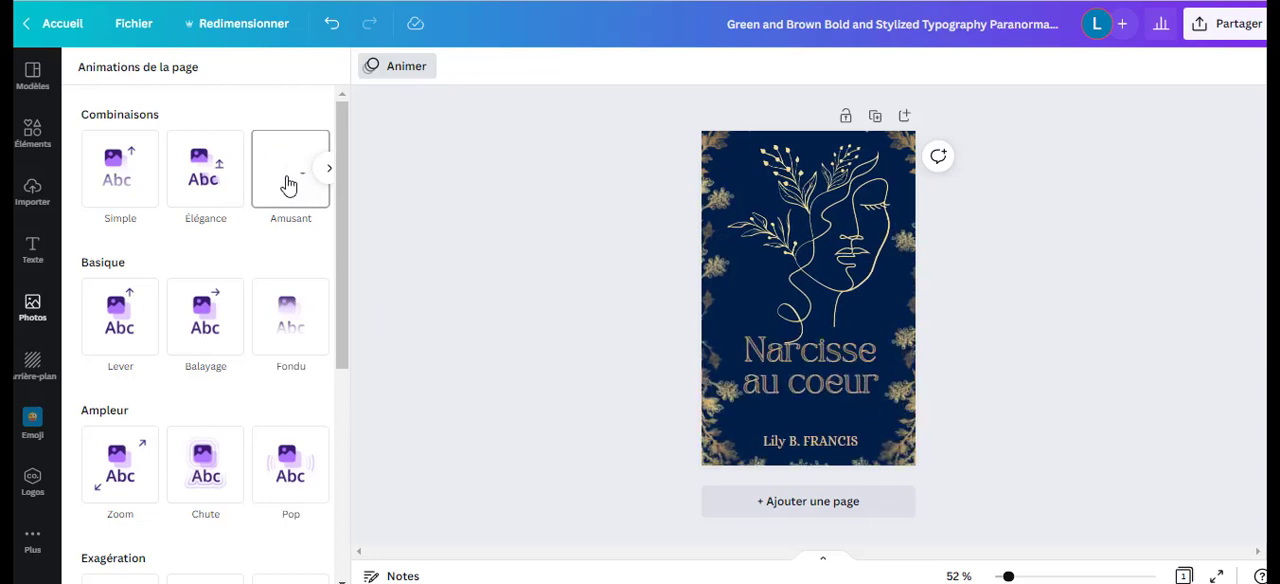
click(193, 314)
click(484, 72)
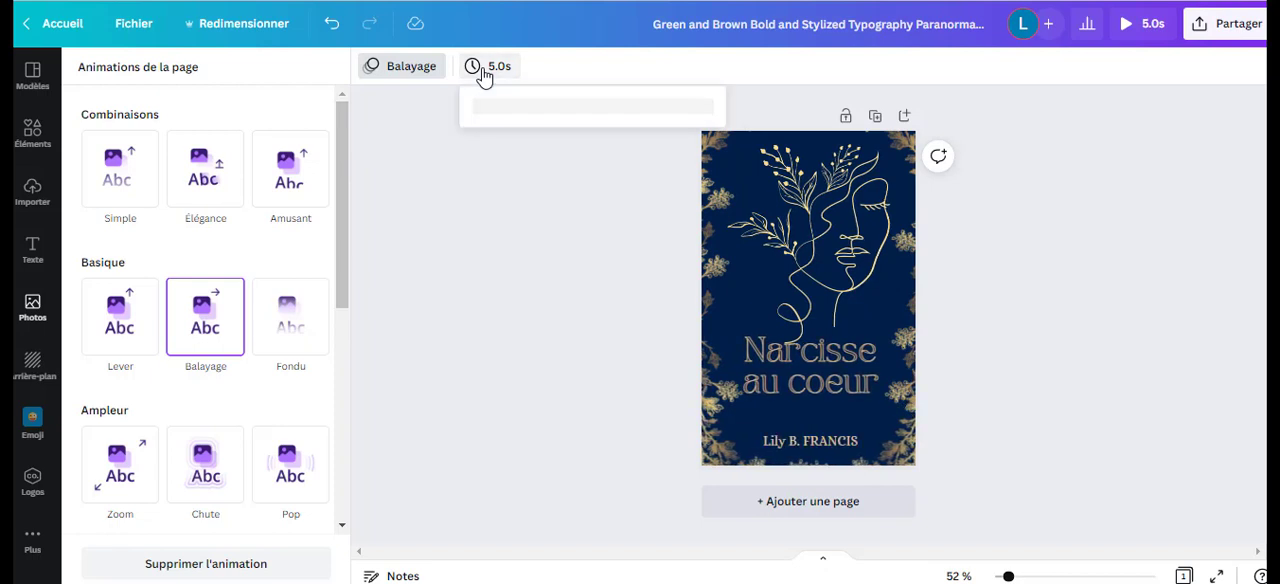
drag(510, 145, 532, 150)
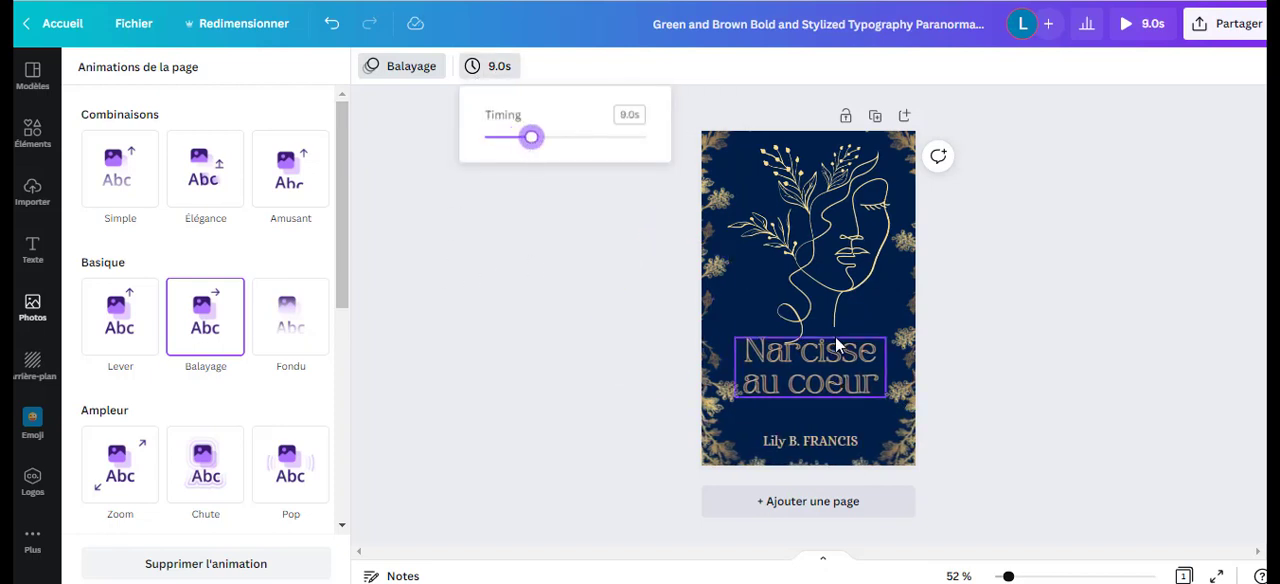
Check the suggested download file type for the animated cover without downloading it.
click(1228, 24)
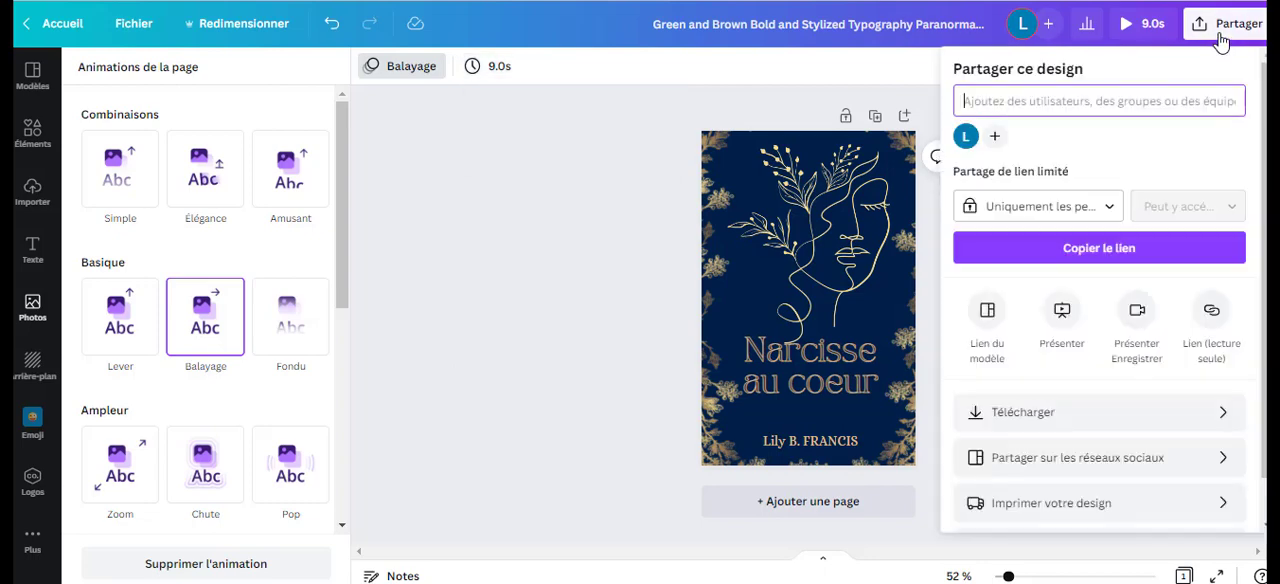
click(1090, 420)
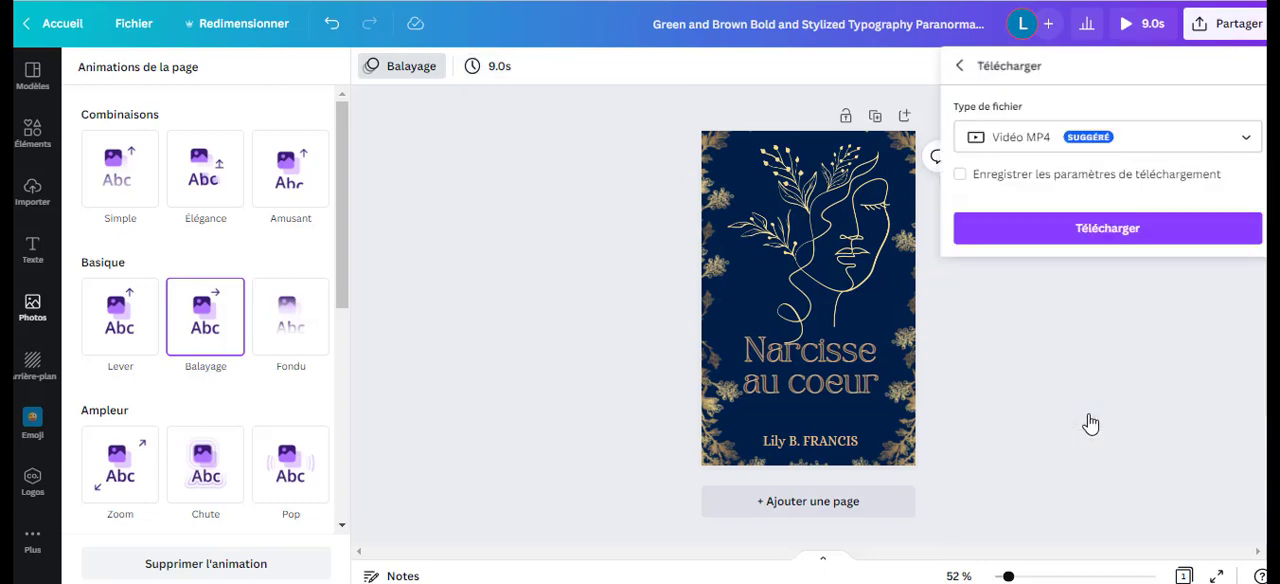
click(446, 149)
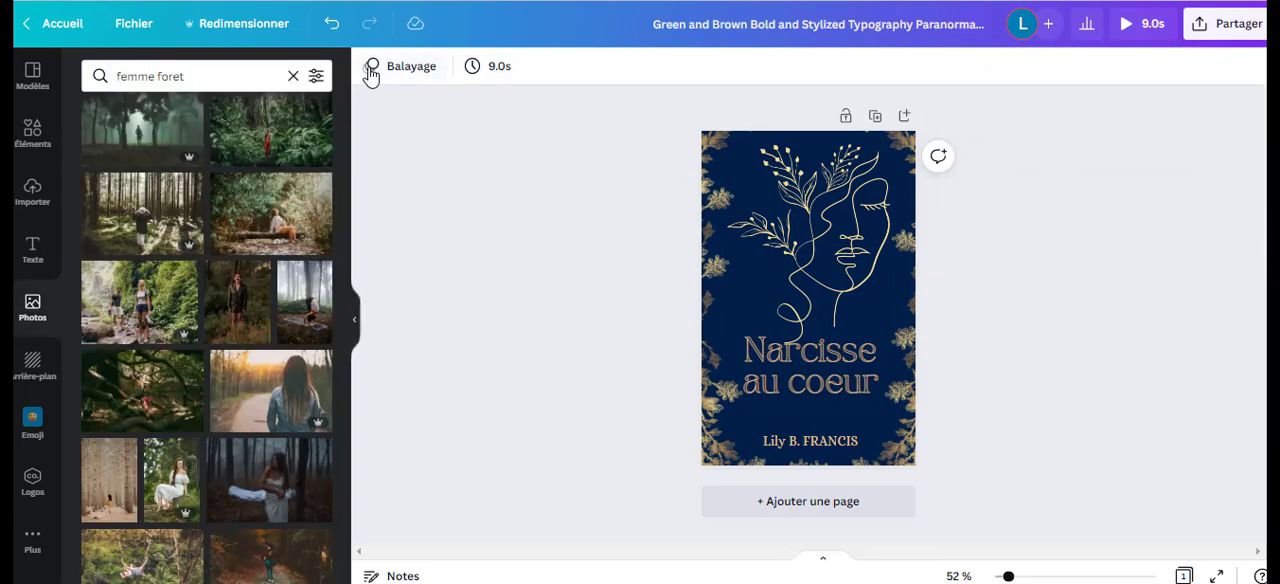
Undo the last timing change of the page animation.
click(424, 70)
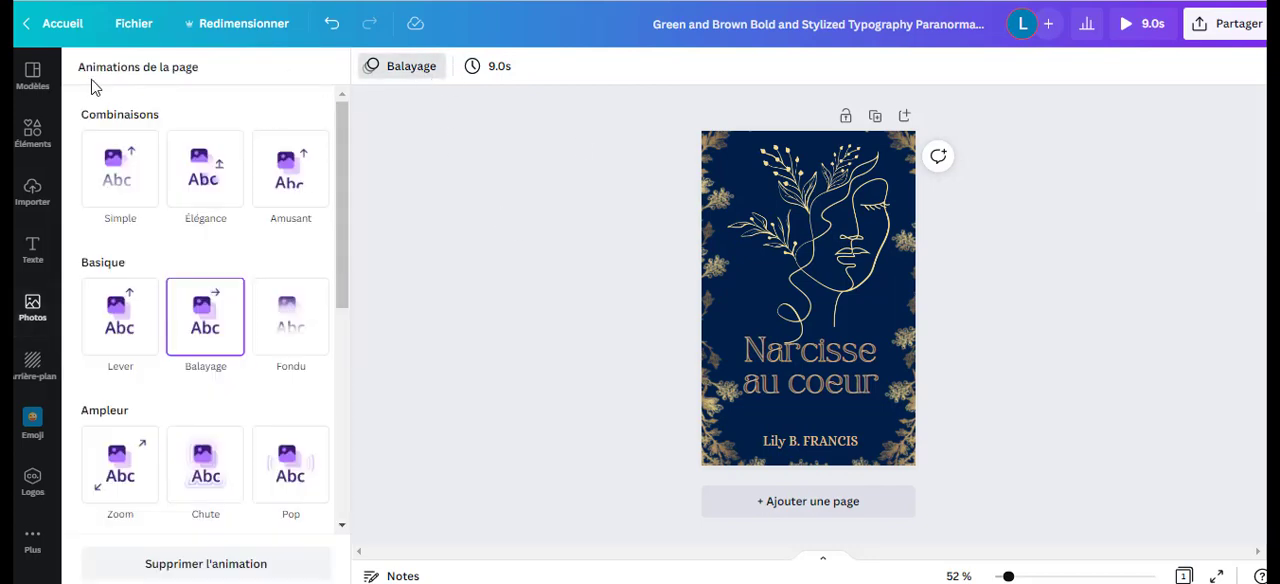
click(551, 203)
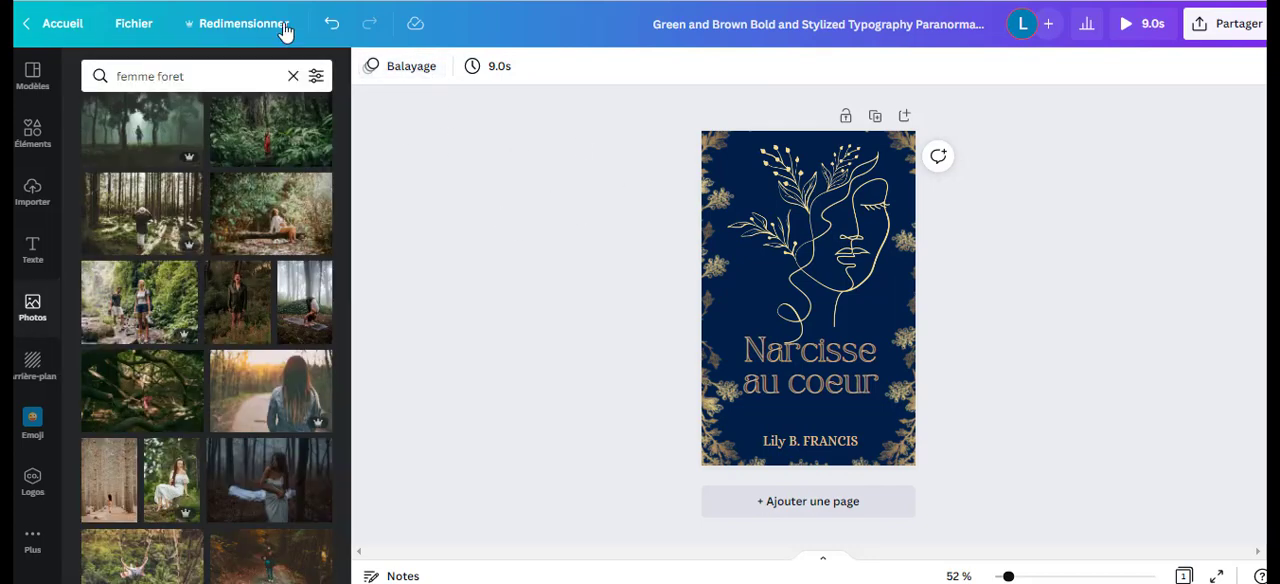
click(330, 28)
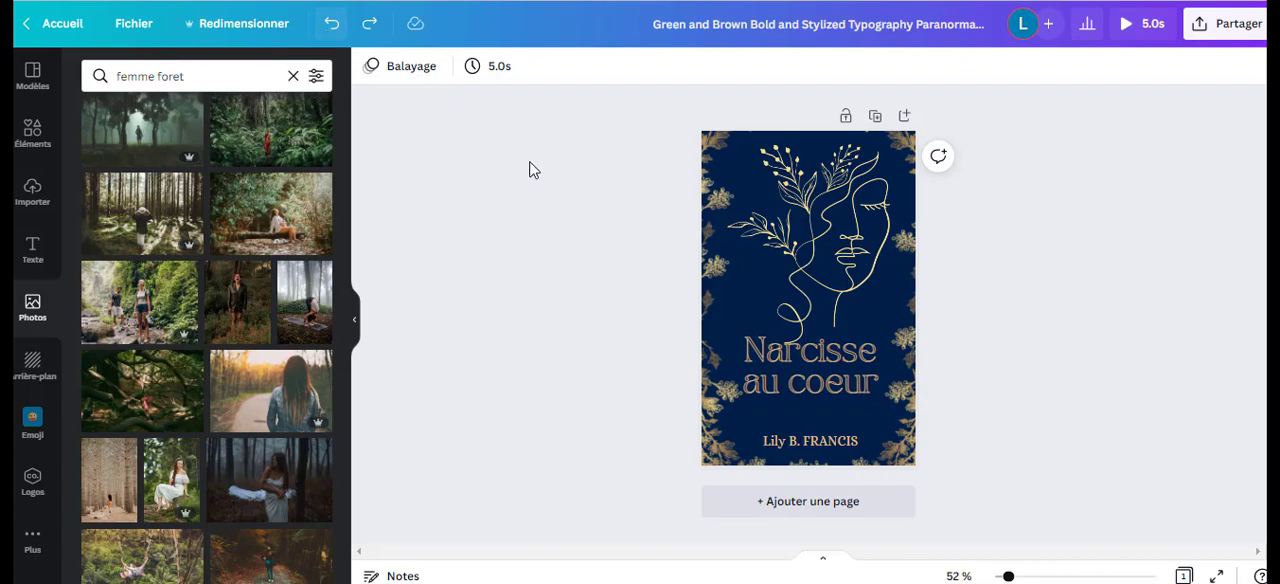
click(31, 150)
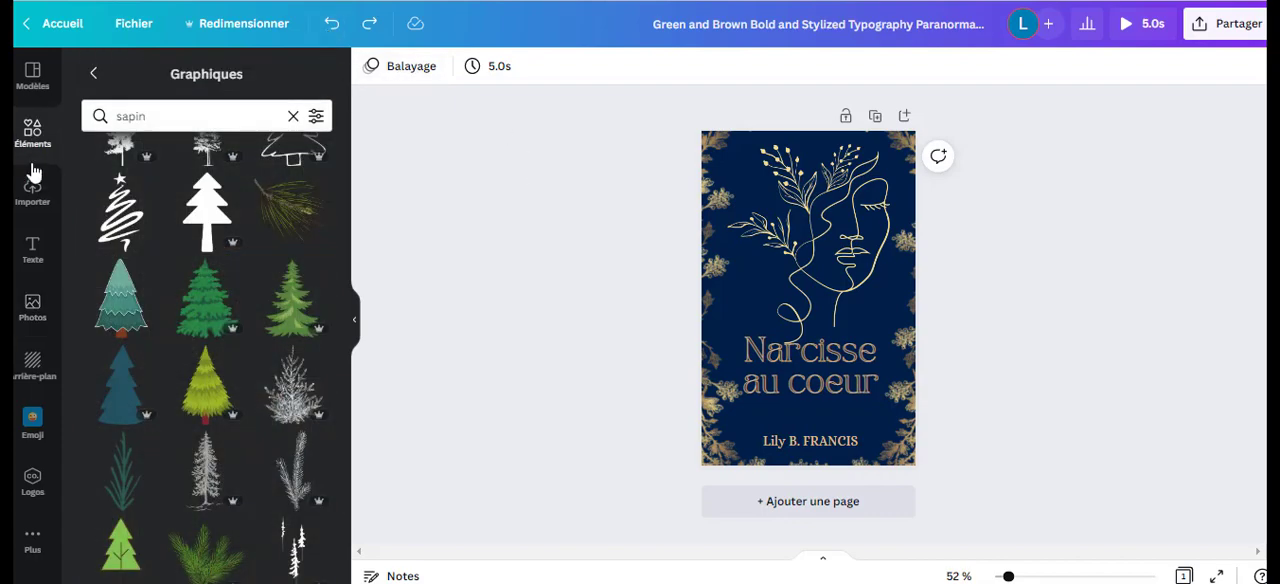
click(36, 196)
click(34, 254)
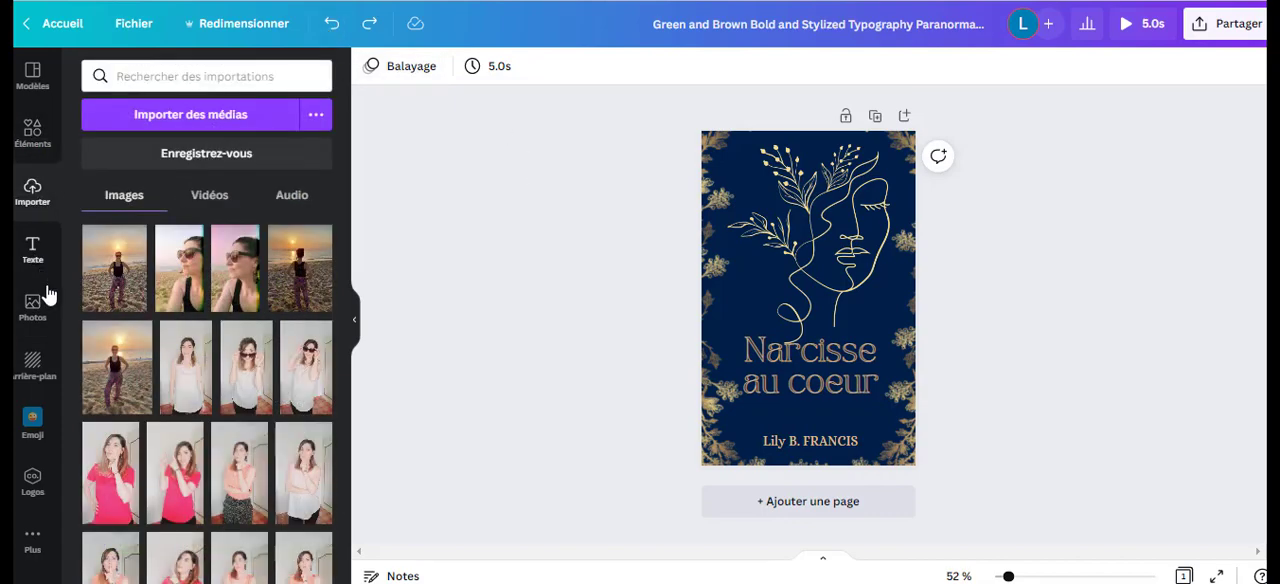
click(36, 316)
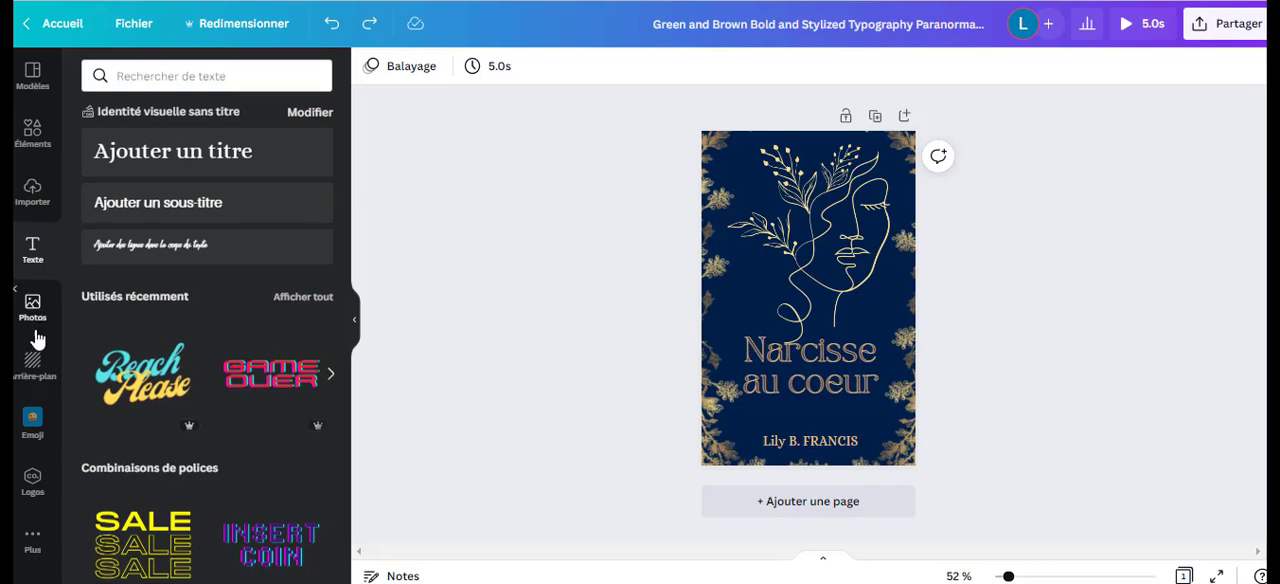
Try the starry nebula photo as the cover's background, and undo it to restore the plain navy background.
click(35, 367)
scroll(271, 266, down, 5)
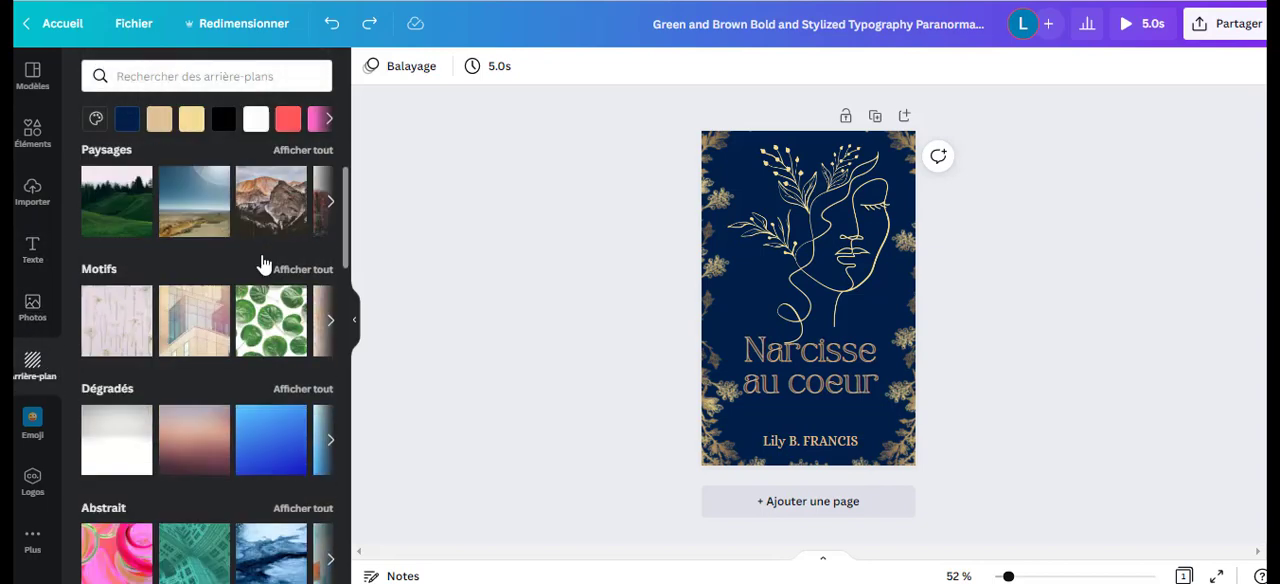
scroll(303, 247, down, 10)
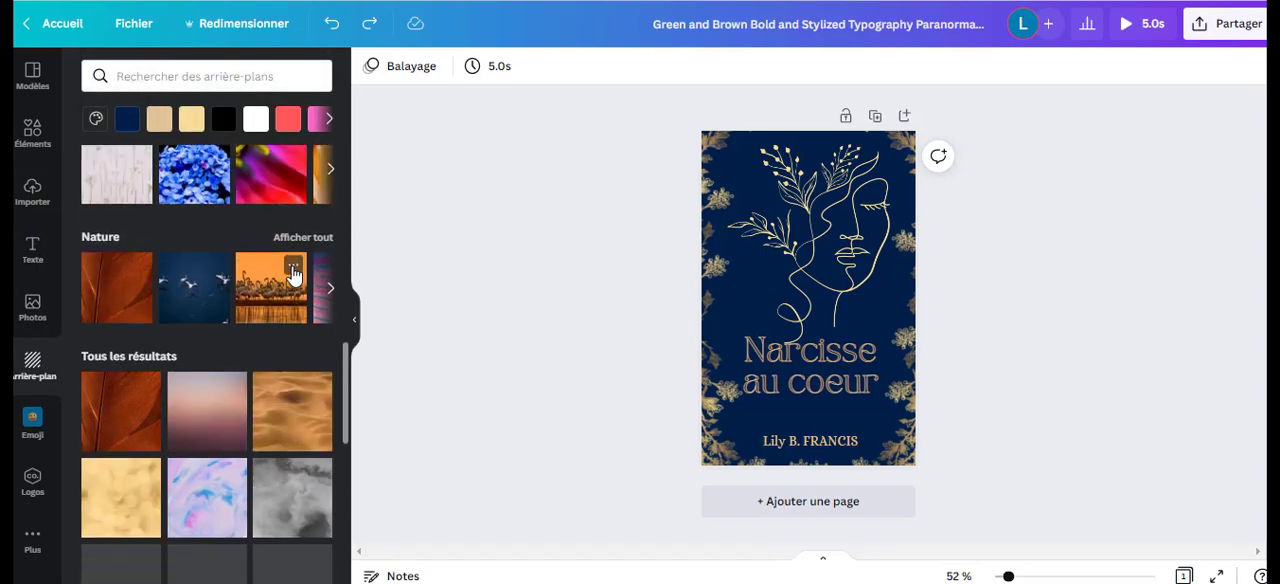
scroll(284, 272, down, 3)
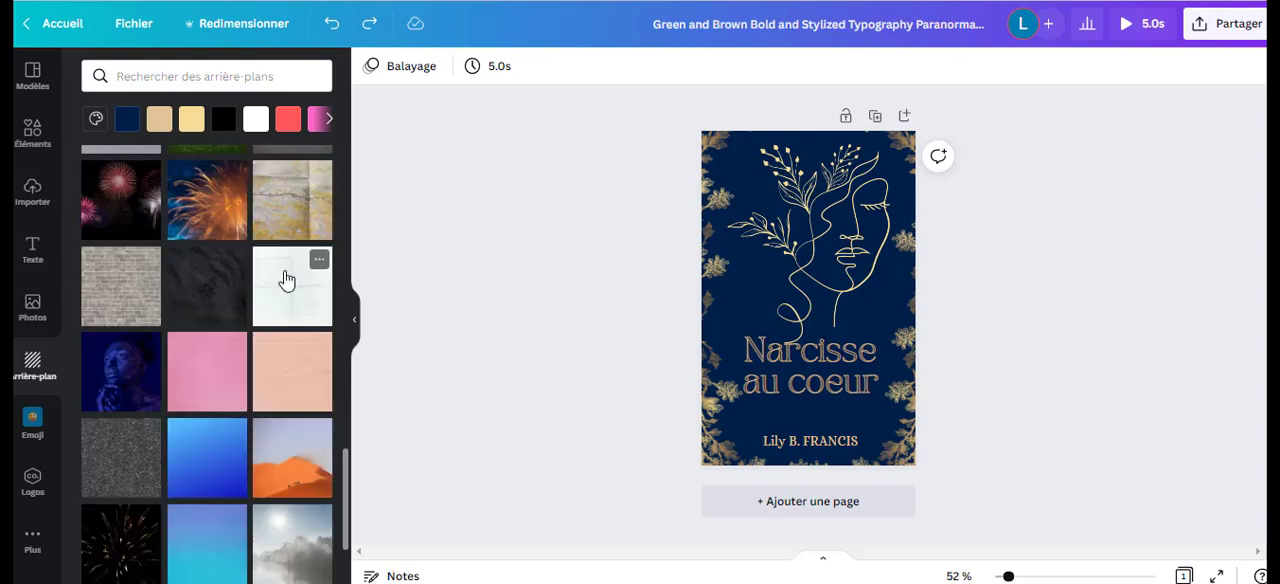
scroll(285, 278, down, 2)
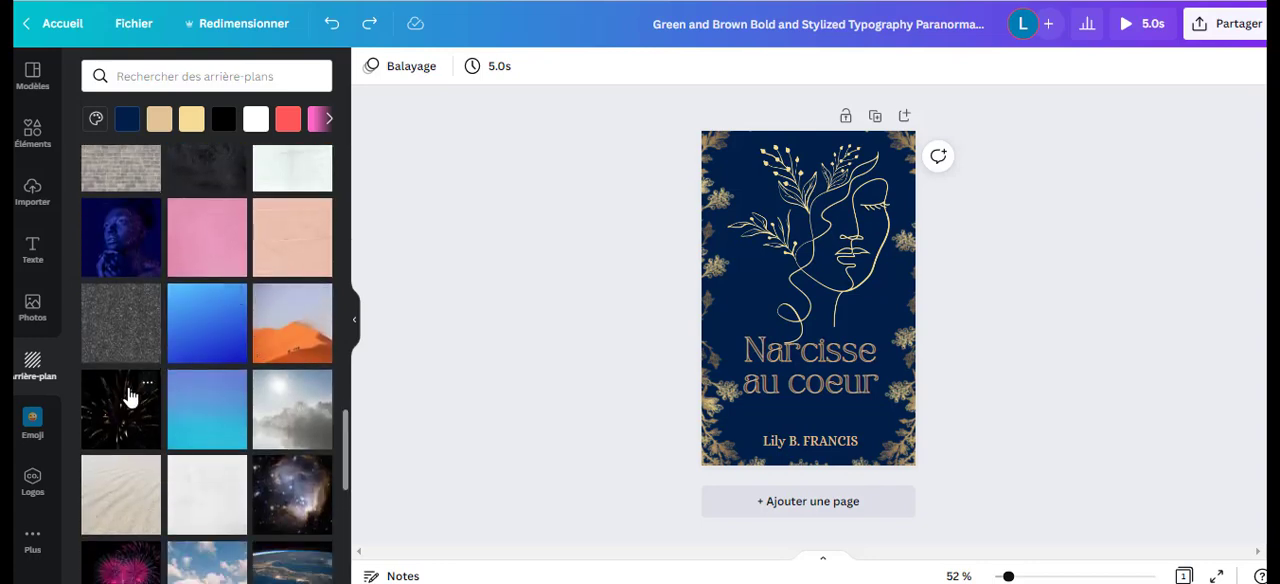
scroll(282, 366, down, 3)
click(289, 298)
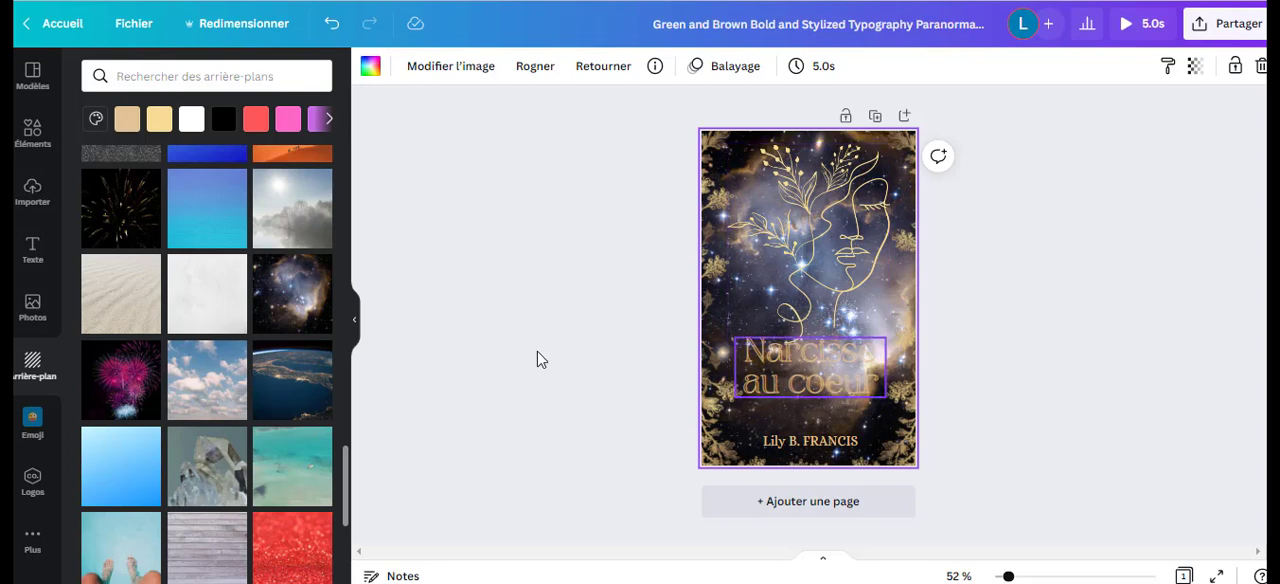
scroll(317, 360, down, 3)
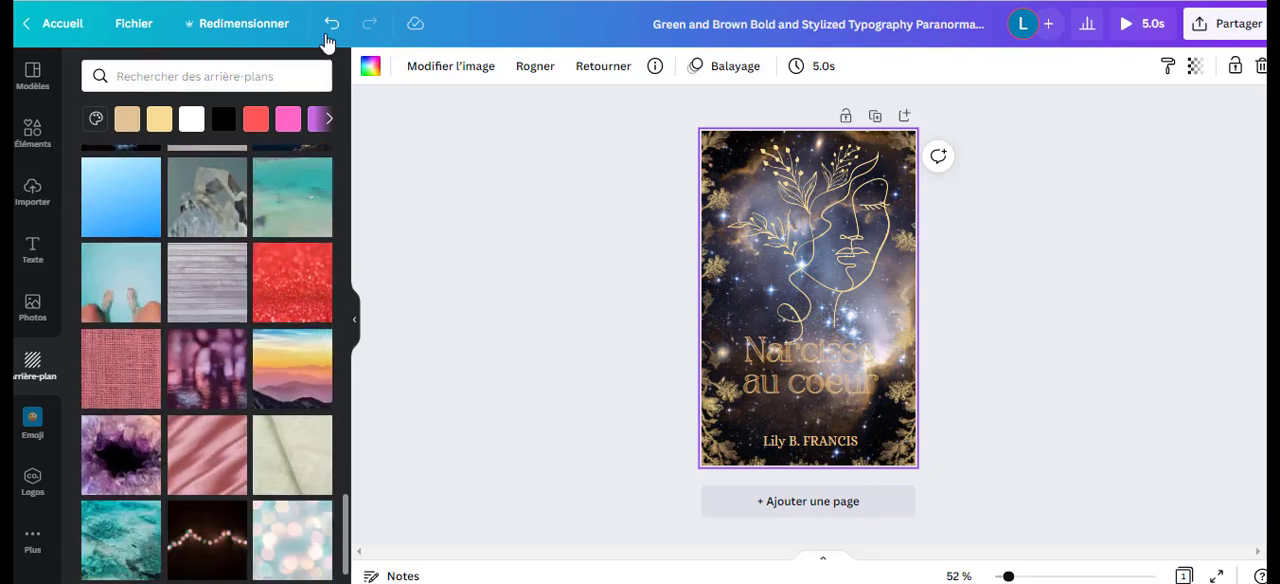
click(328, 30)
Examine more of the available background photos, and view the whole cover at a reduced 23 % zoom.
scroll(188, 370, down, 3)
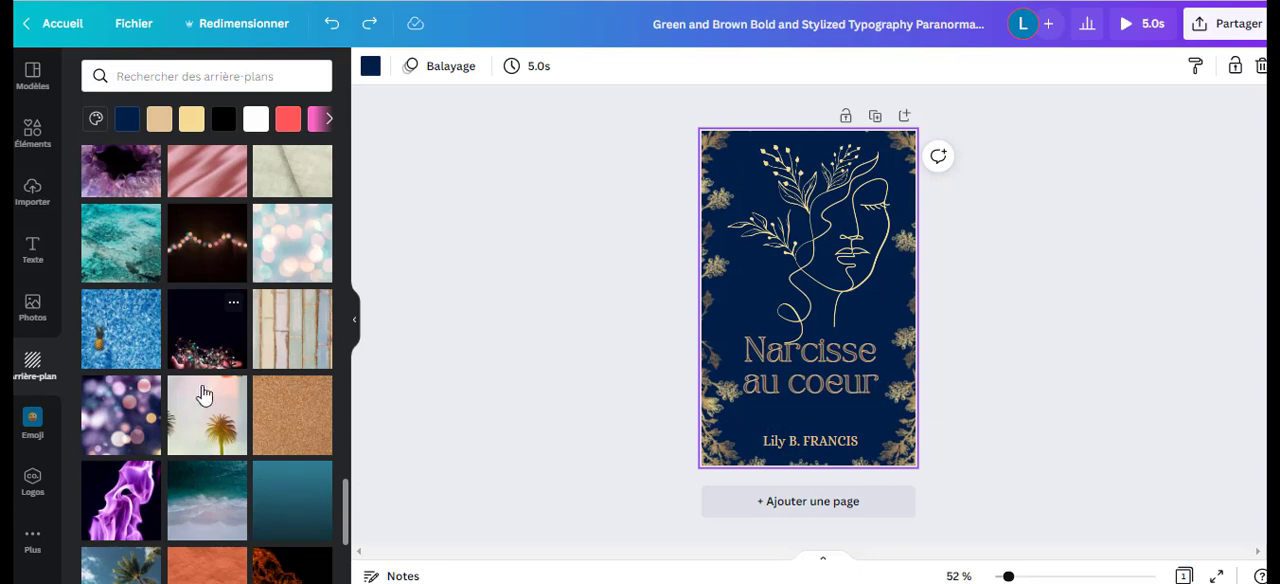
scroll(203, 394, down, 5)
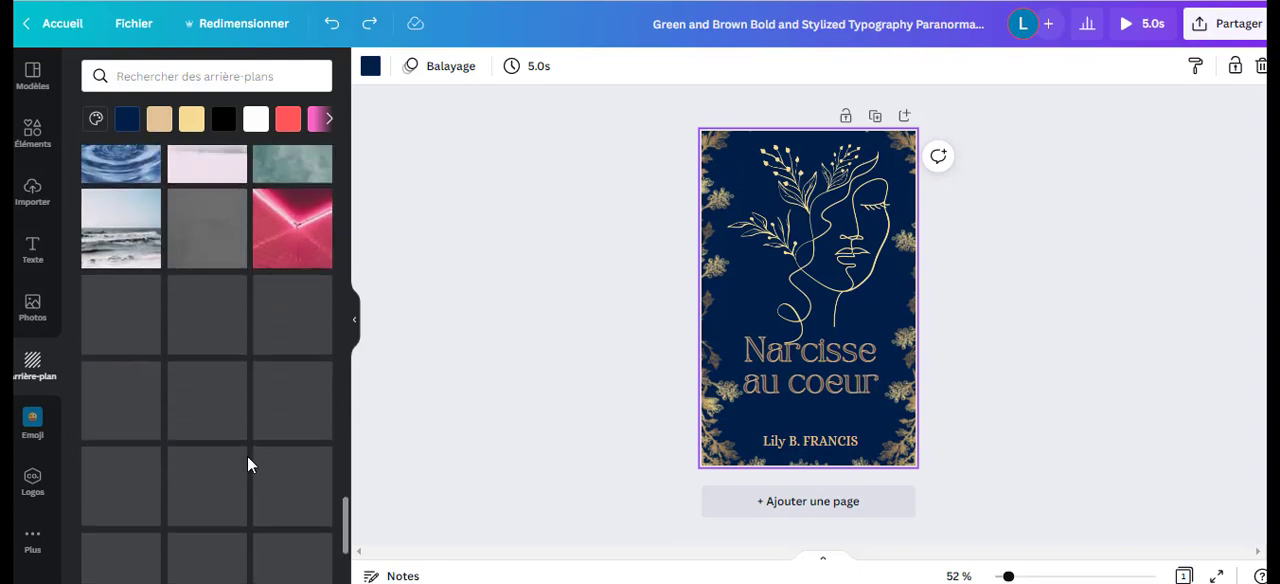
scroll(250, 460, down, 3)
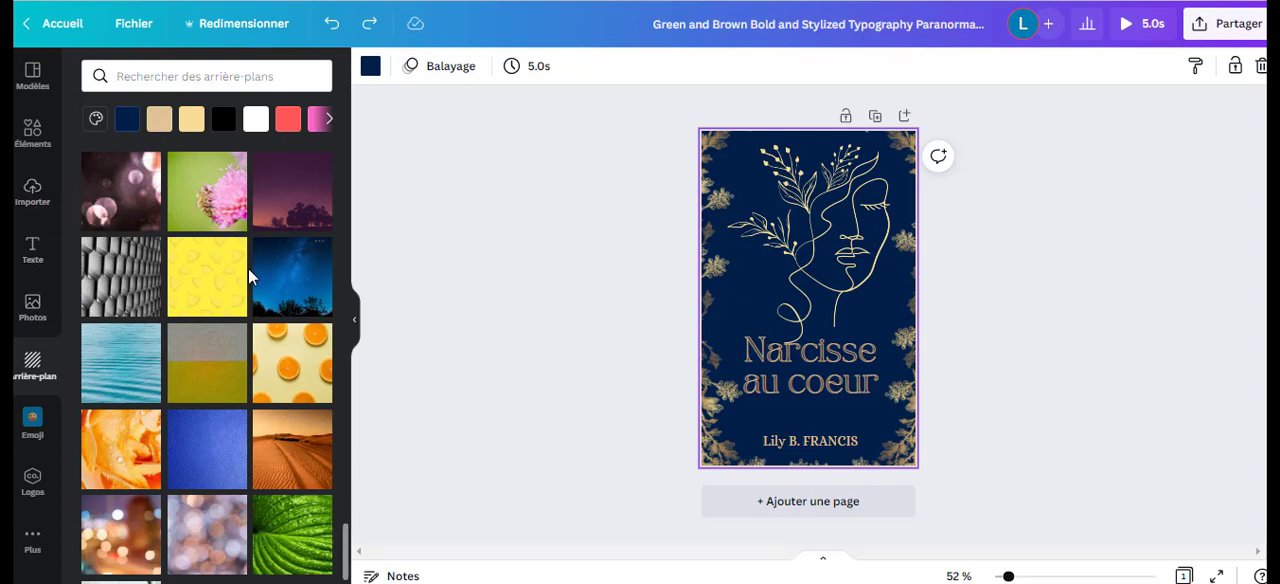
scroll(250, 270, down, 10)
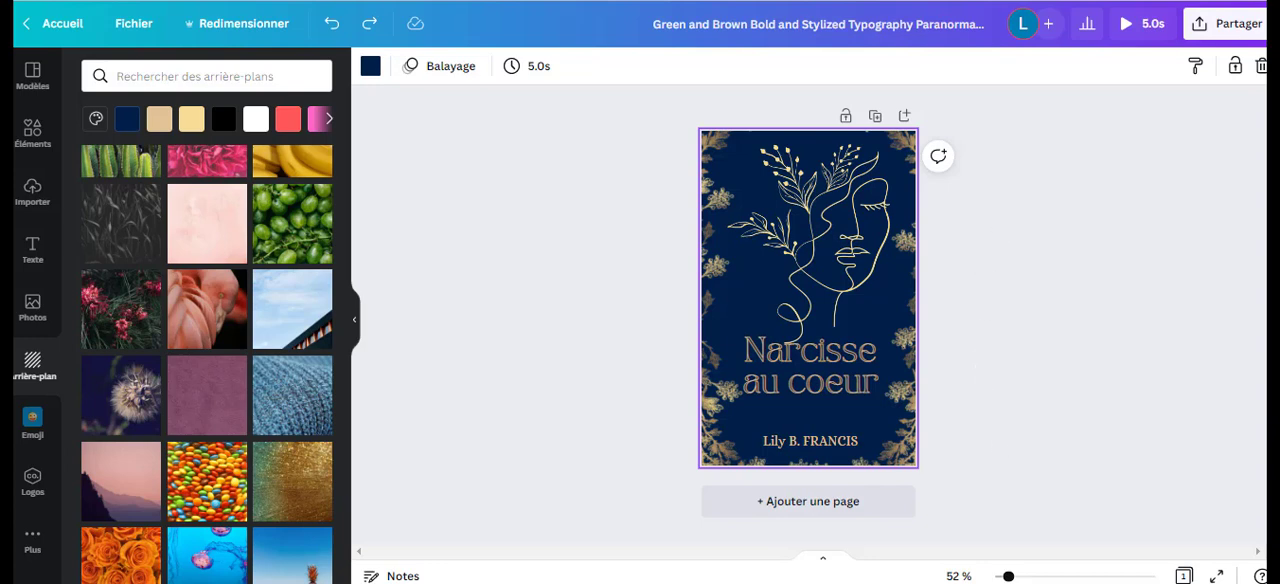
drag(1009, 577, 1000, 578)
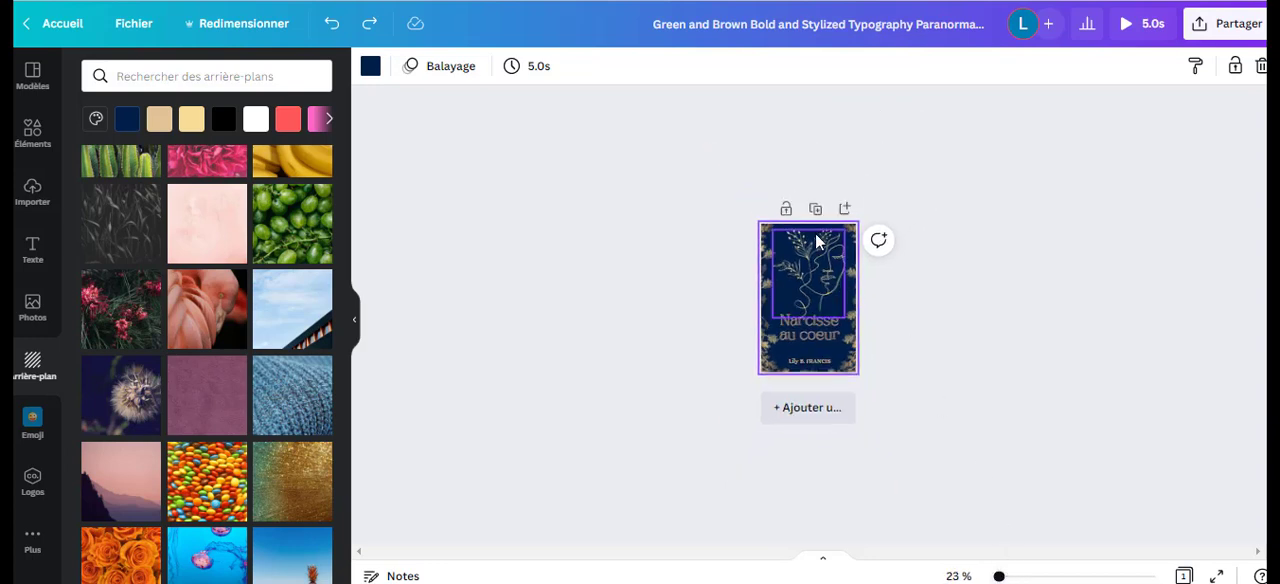